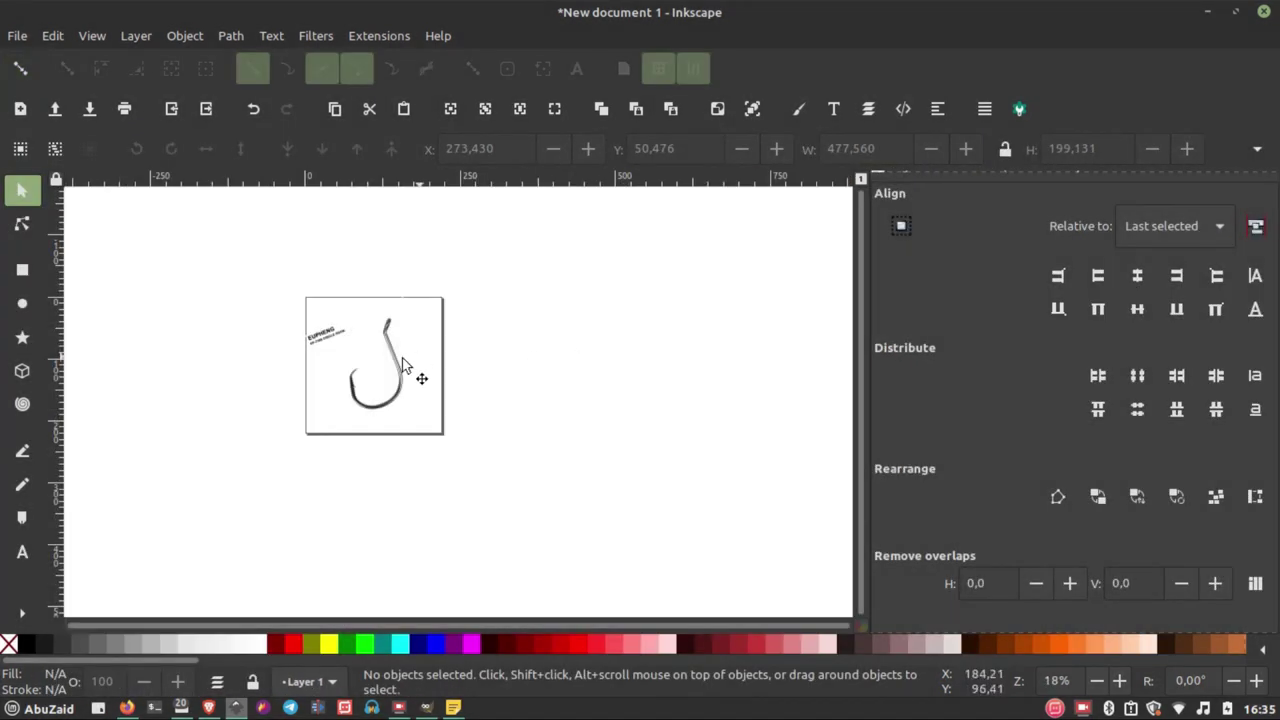
# - Zoom around the EUPHENG hook reference photo, then pick the Bezier pen tool
pyautogui.scroll(1, 412, 385)
pyautogui.scroll(1, 408, 355)
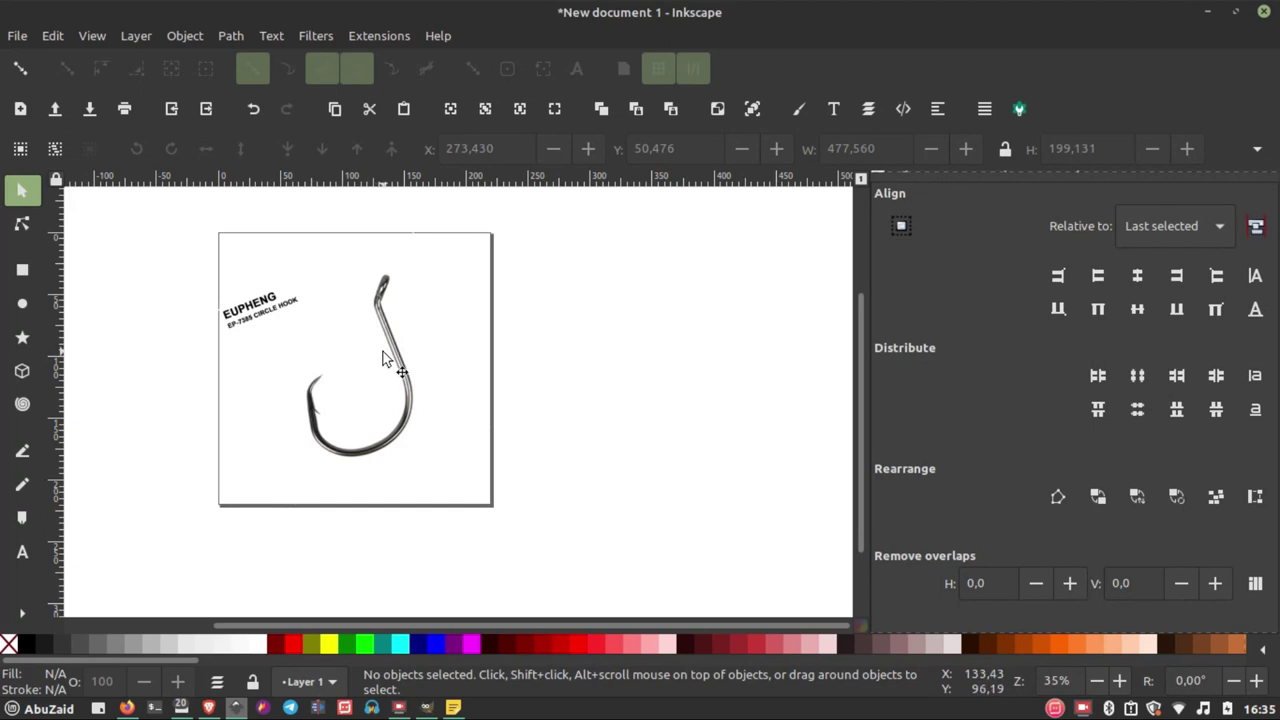
pyautogui.hscroll(1, 360, 375)
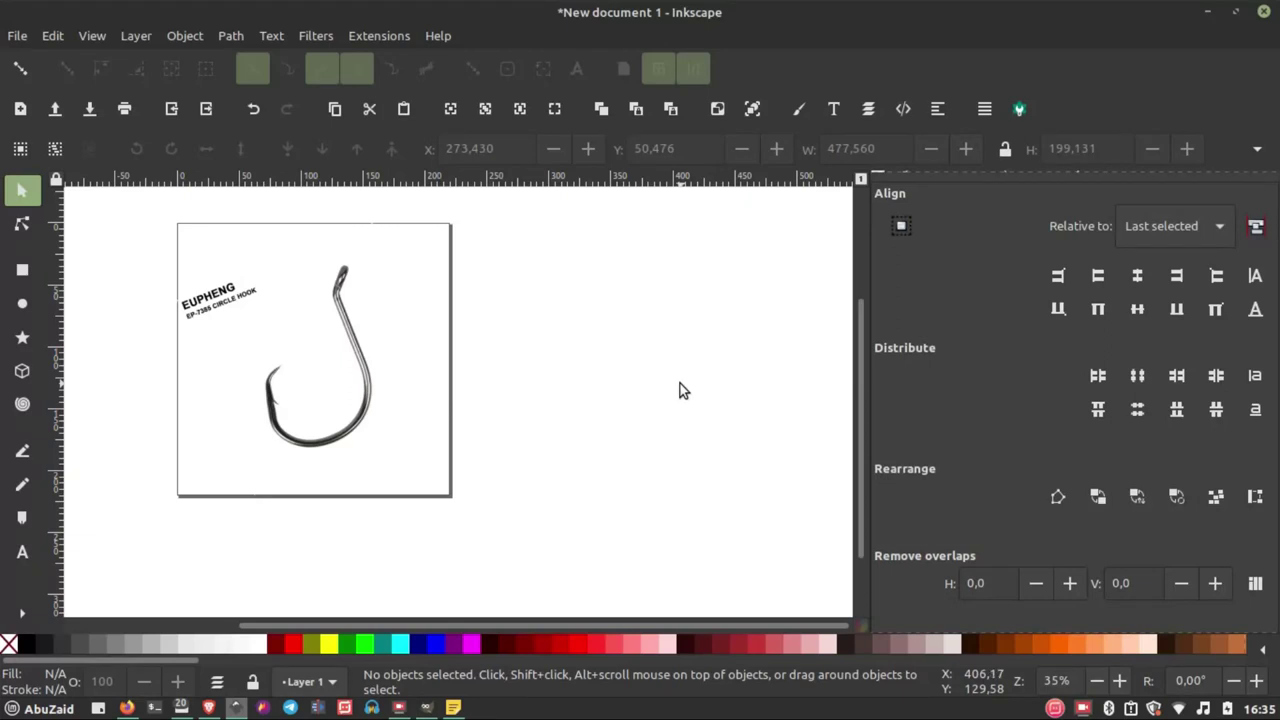
pyautogui.keyDown('ctrl'); pyautogui.scroll(-3, 314, 337); pyautogui.keyUp('ctrl')
pyautogui.keyDown('ctrl'); pyautogui.scroll(1, 330, 345); pyautogui.keyUp('ctrl')
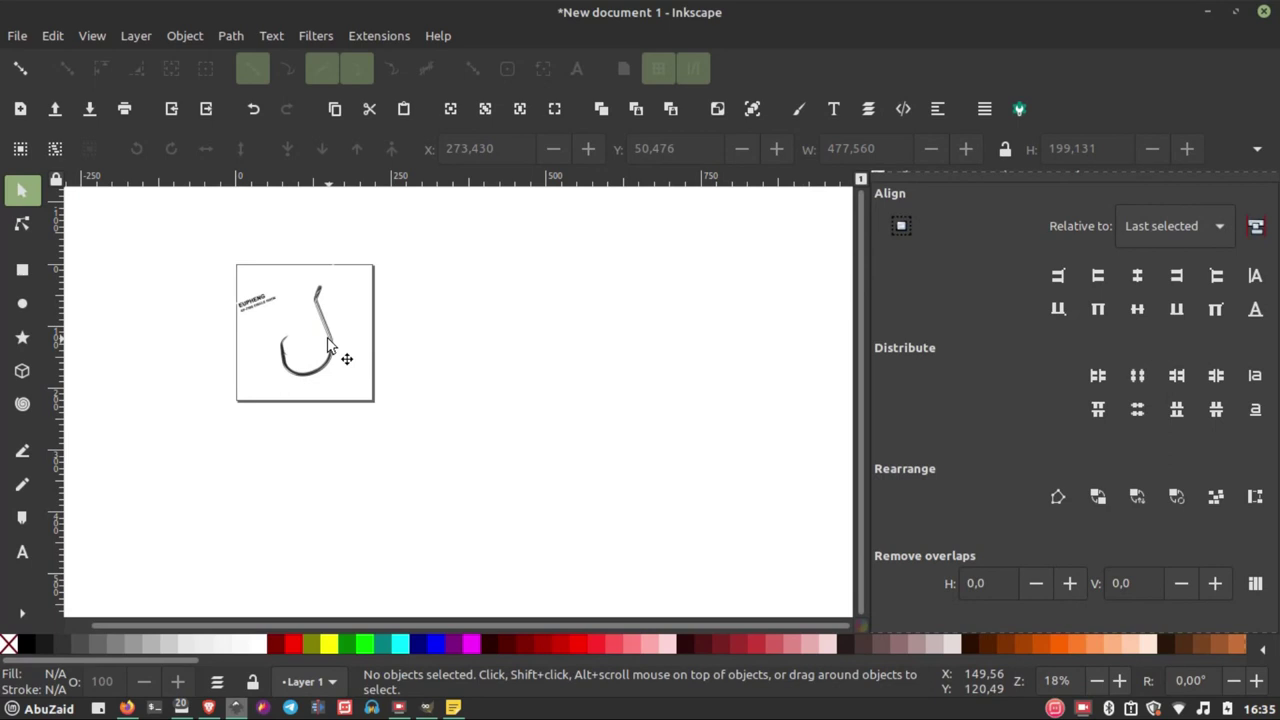
pyautogui.keyDown('ctrl'); pyautogui.scroll(3, 328, 335); pyautogui.keyUp('ctrl')
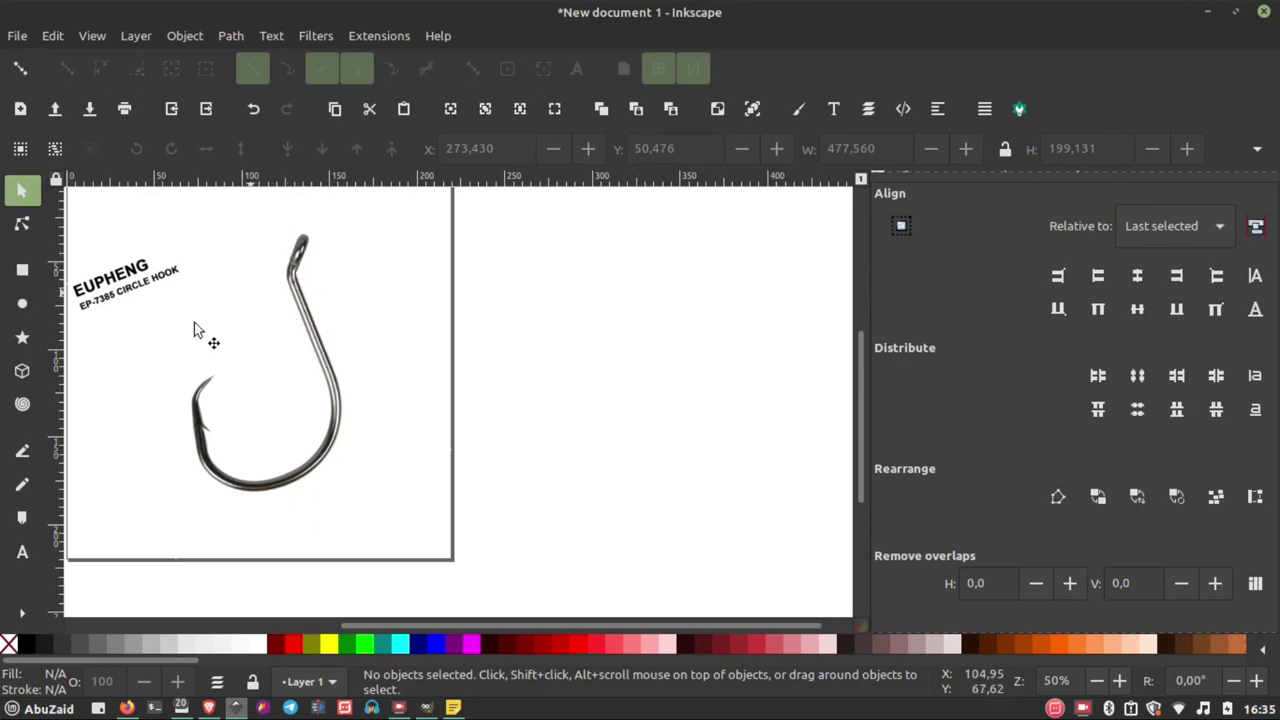
pyautogui.click(22, 451)
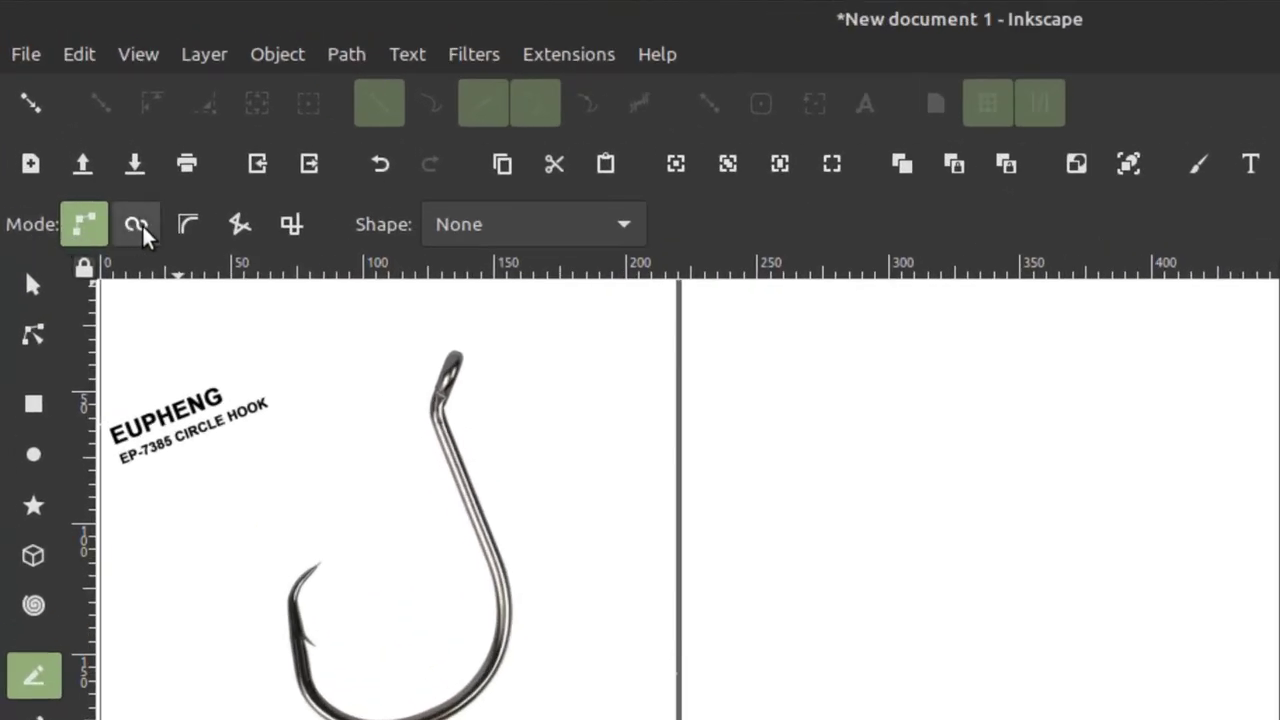
# - In Spiro mode, draw a trial curve beside the photo, then delete it
pyautogui.click(139, 234)
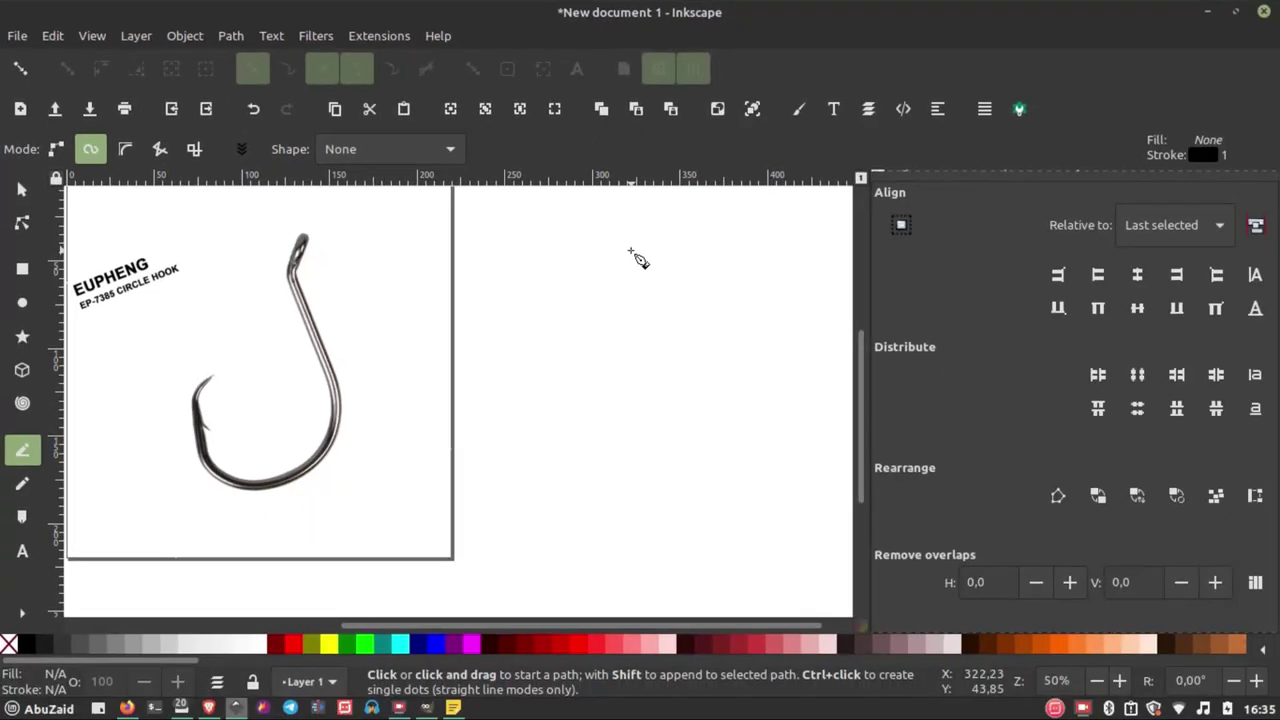
pyautogui.click(630, 250)
pyautogui.click(682, 368)
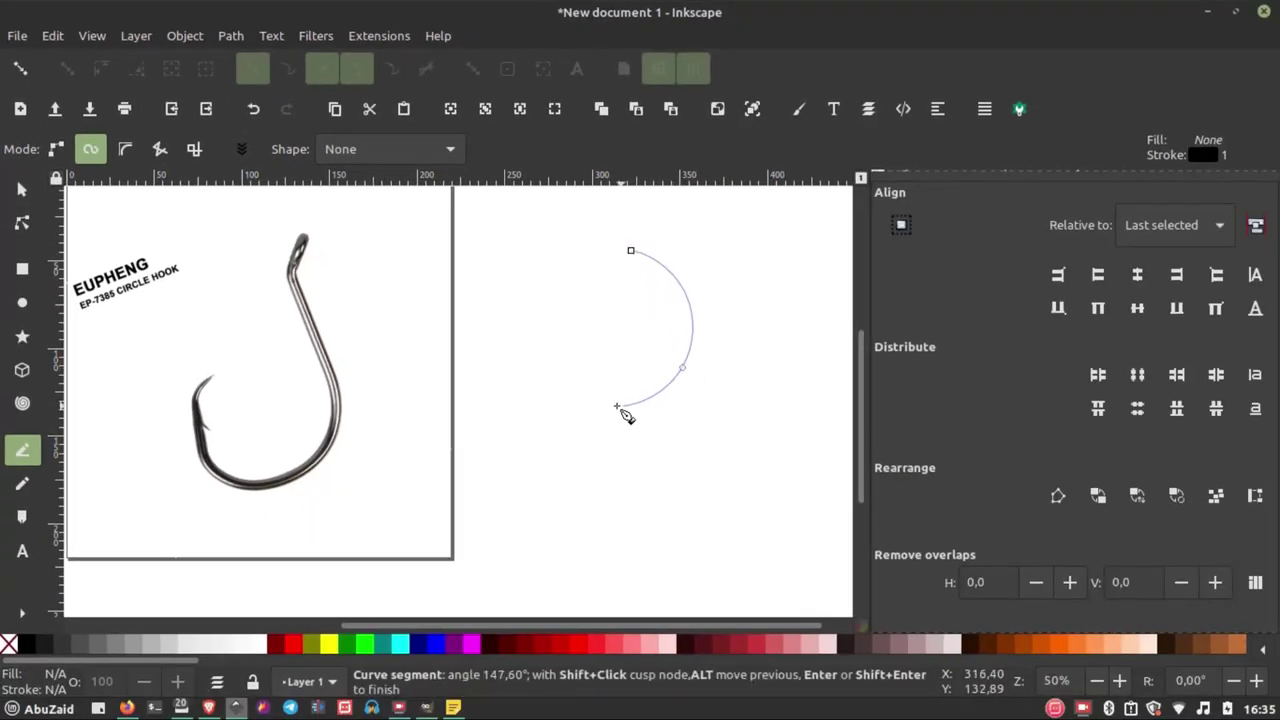
pyautogui.click(606, 392)
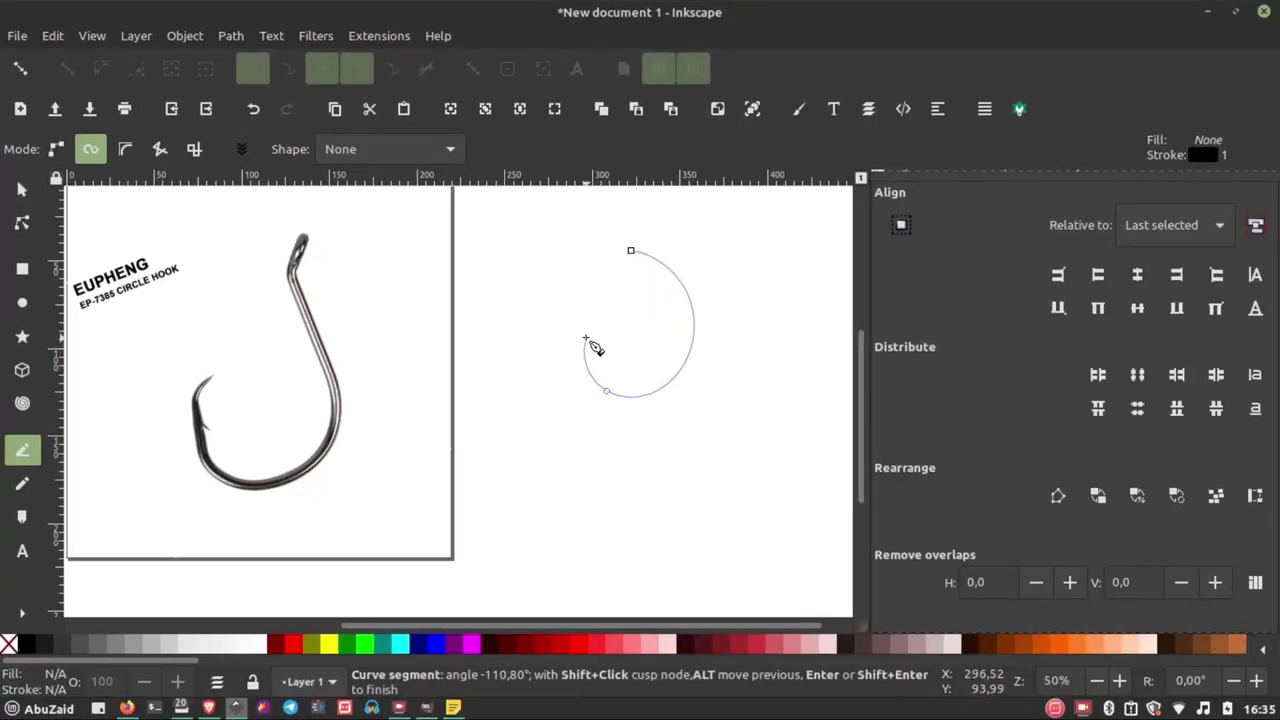
pyautogui.doubleClick(589, 338)
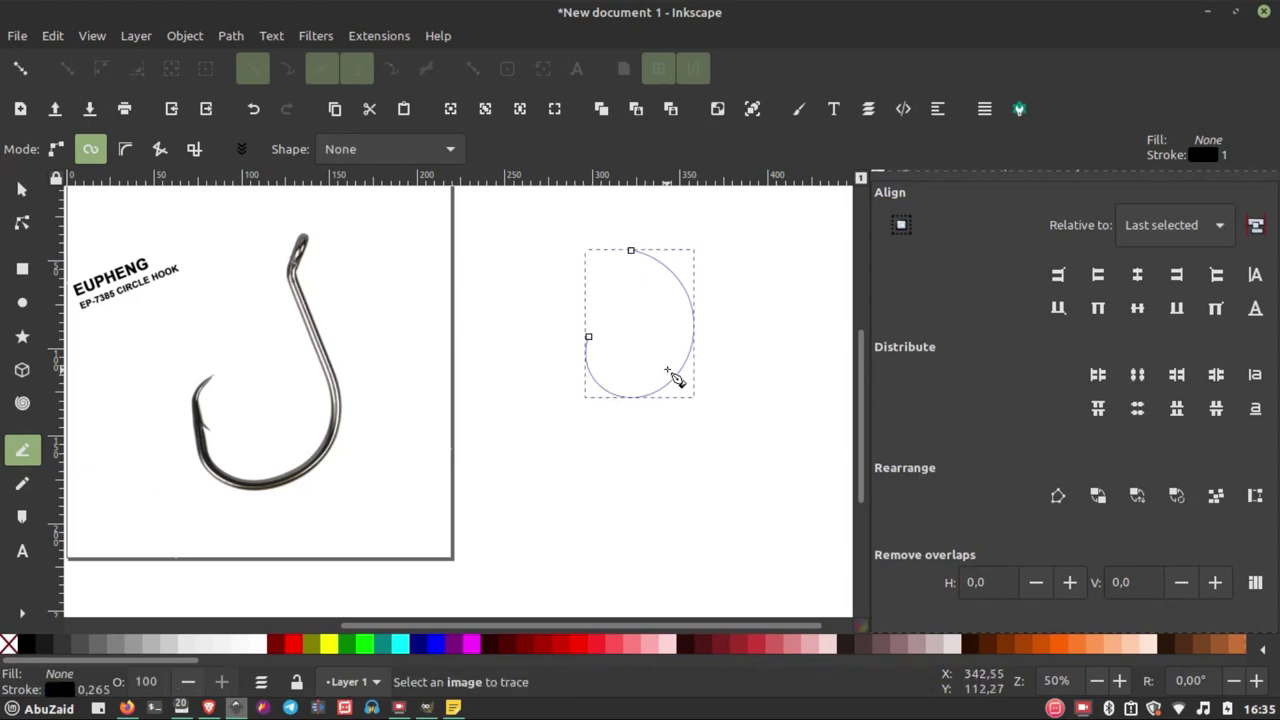
pyautogui.press('Delete')
# - Redraw the hook curve with four spiro nodes from its top round the bend
pyautogui.click(548, 274)
pyautogui.click(593, 356)
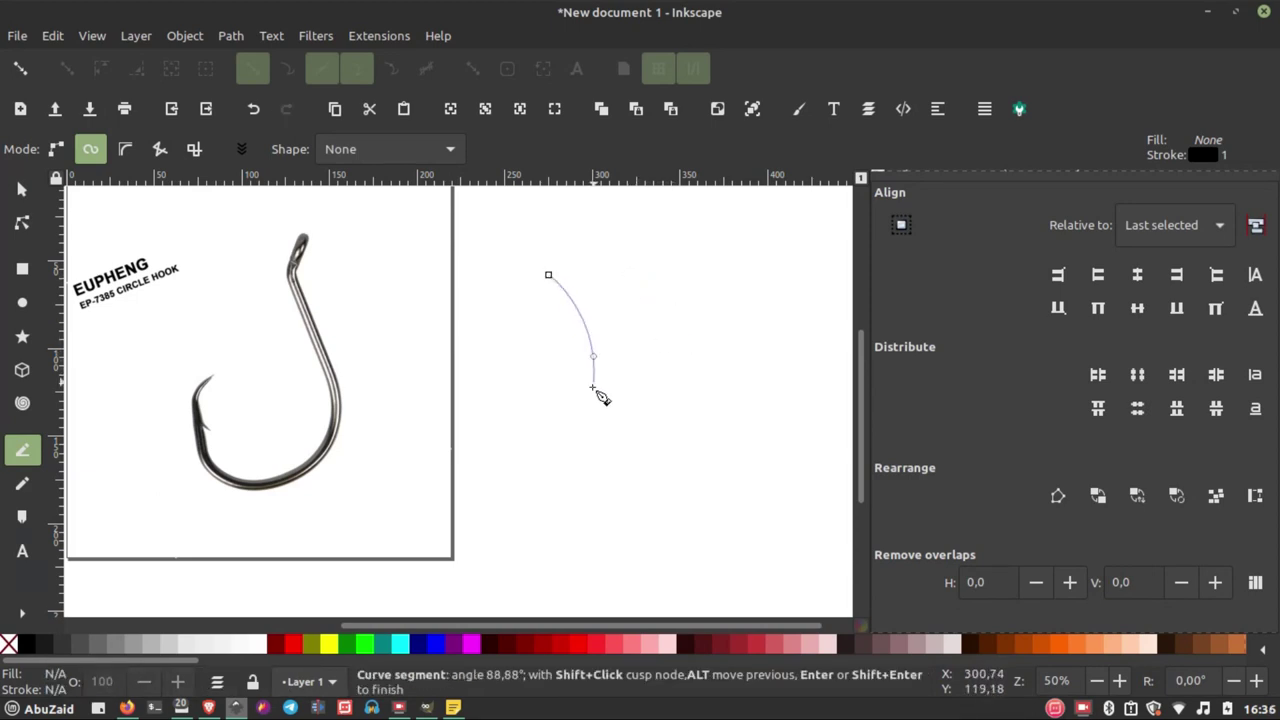
pyautogui.click(511, 425)
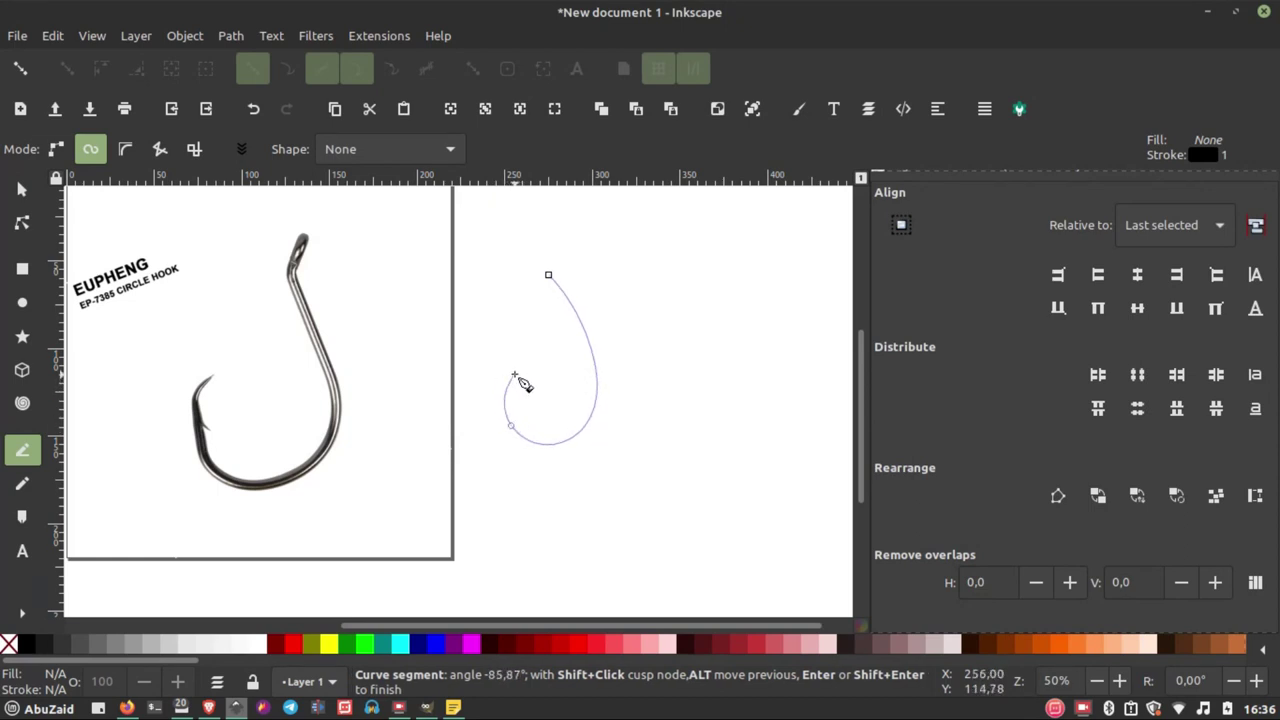
pyautogui.doubleClick(514, 375)
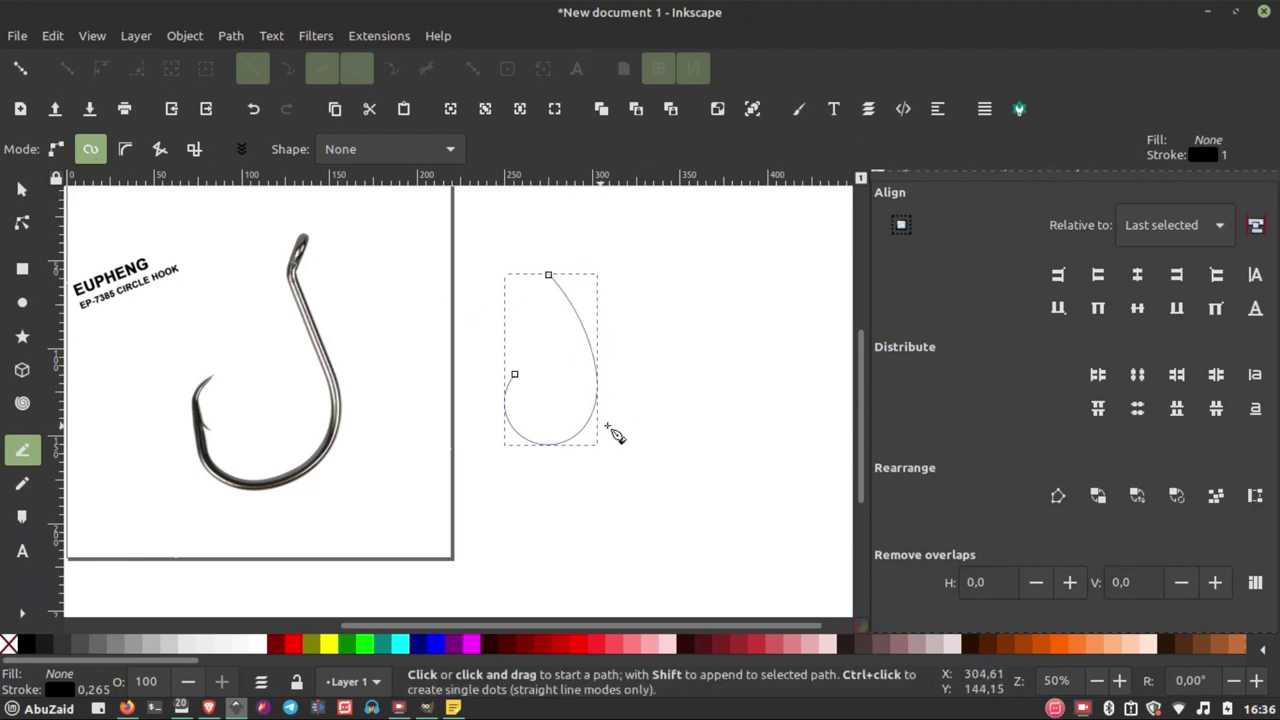
pyautogui.keyDown('ctrl'); pyautogui.scroll(2, 580, 332); pyautogui.keyUp('ctrl')
pyautogui.keyDown('ctrl'); pyautogui.scroll(1, 588, 338); pyautogui.keyUp('ctrl')
pyautogui.keyDown('ctrl'); pyautogui.scroll(-2, 520, 338); pyautogui.keyUp('ctrl')
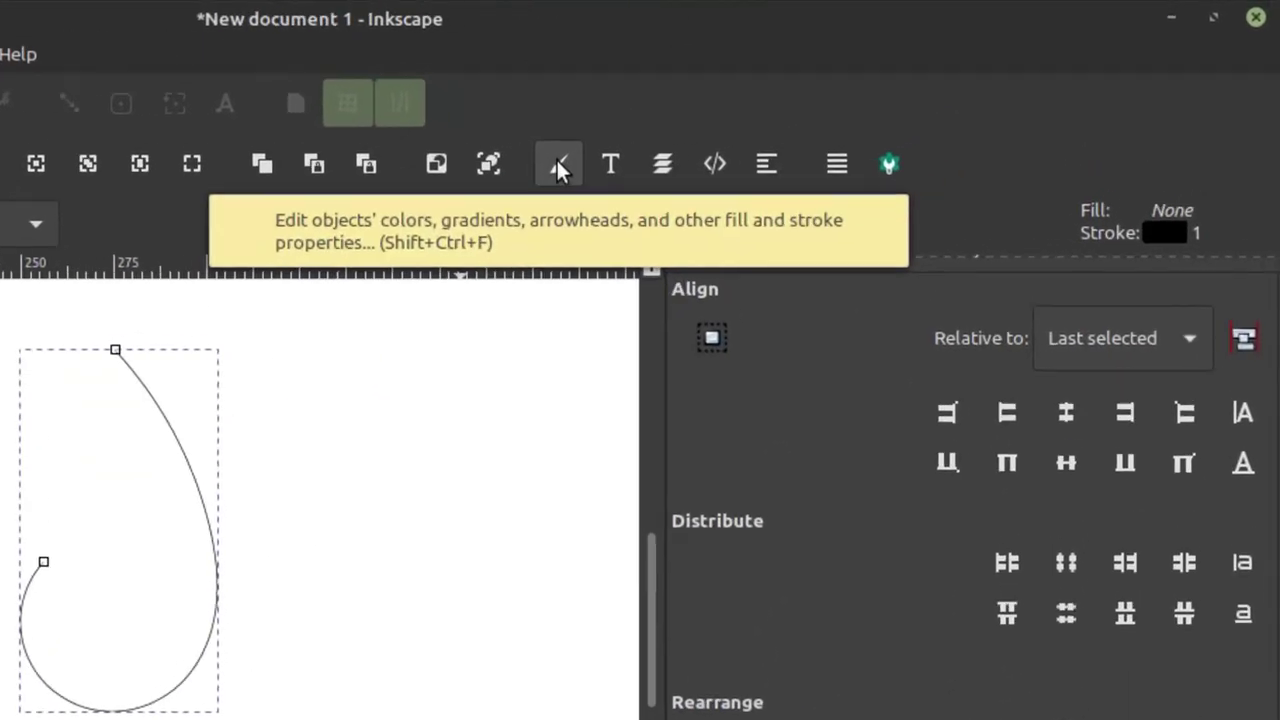
# - Set the hook curve's stroke width to 25 px in Fill and Stroke
pyautogui.click(798, 110)
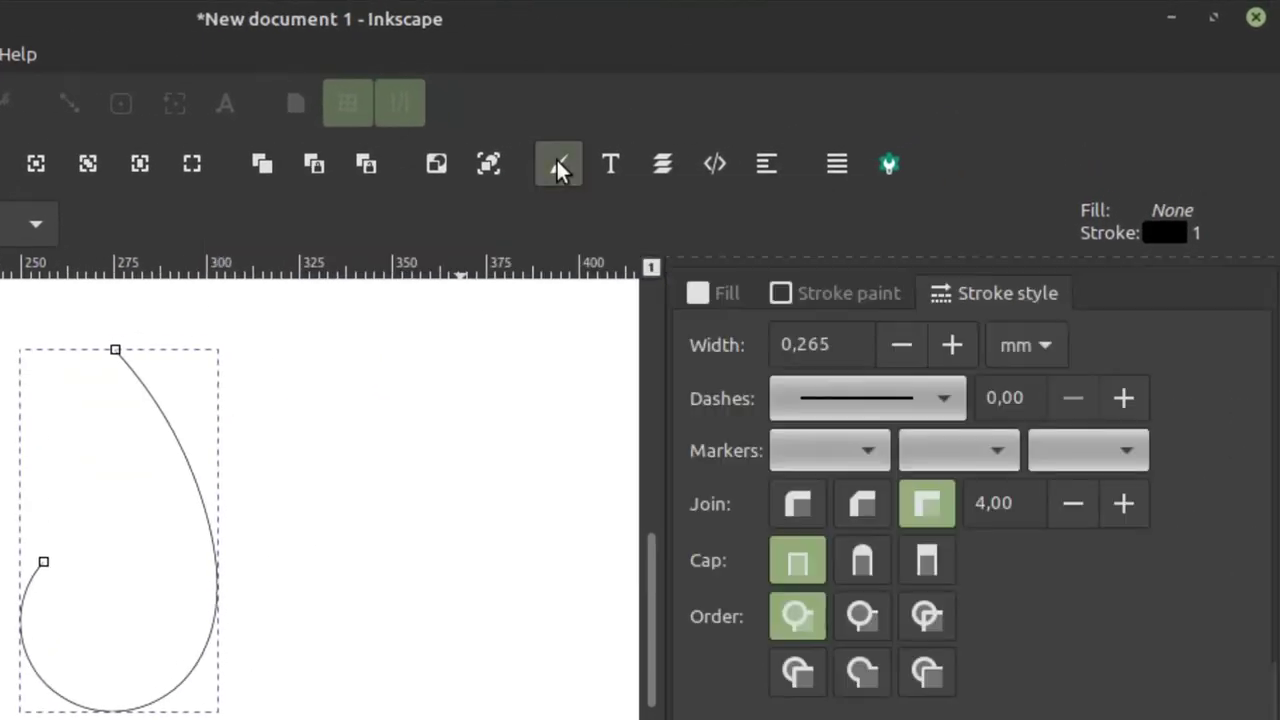
pyautogui.click(1043, 348)
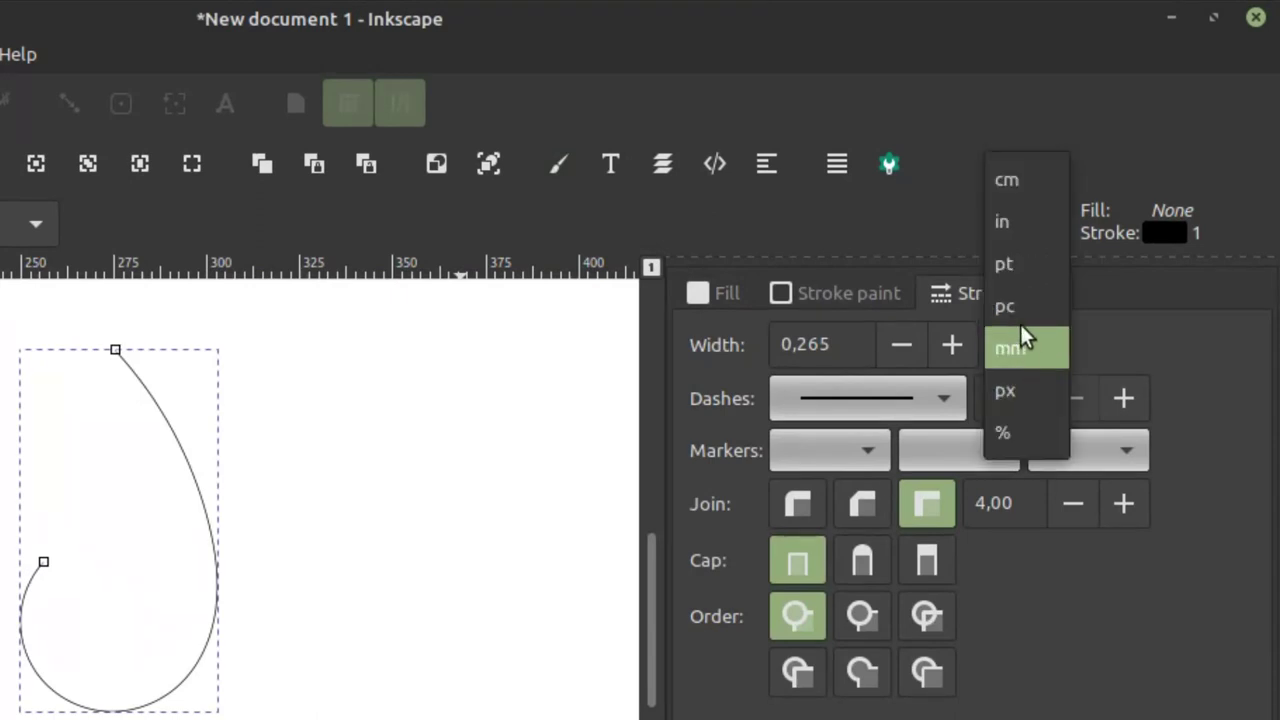
pyautogui.click(1015, 386)
pyautogui.moveTo(855, 344); pyautogui.dragTo(737, 352)
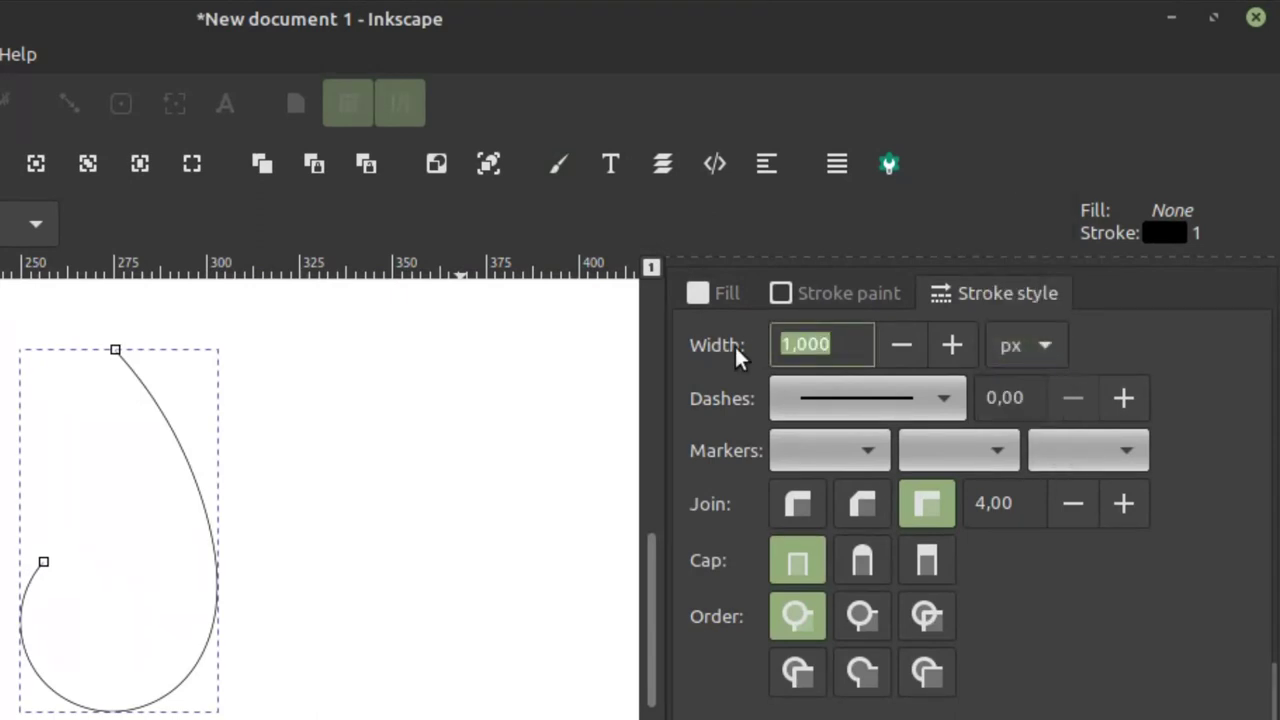
pyautogui.write('25')
pyautogui.press('Return')
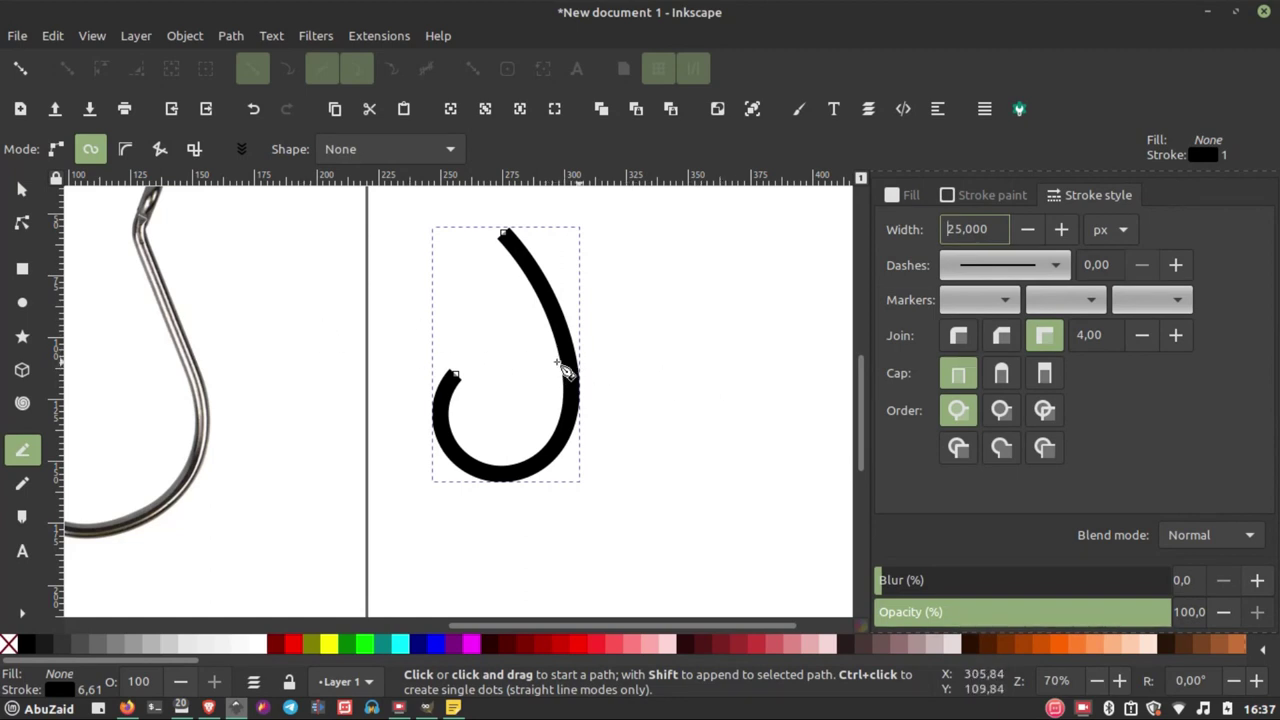
# - Switch to the Node tool and bring up the Path menu
pyautogui.keyDown('ctrl'); pyautogui.scroll(2, 524, 256); pyautogui.keyUp('ctrl')
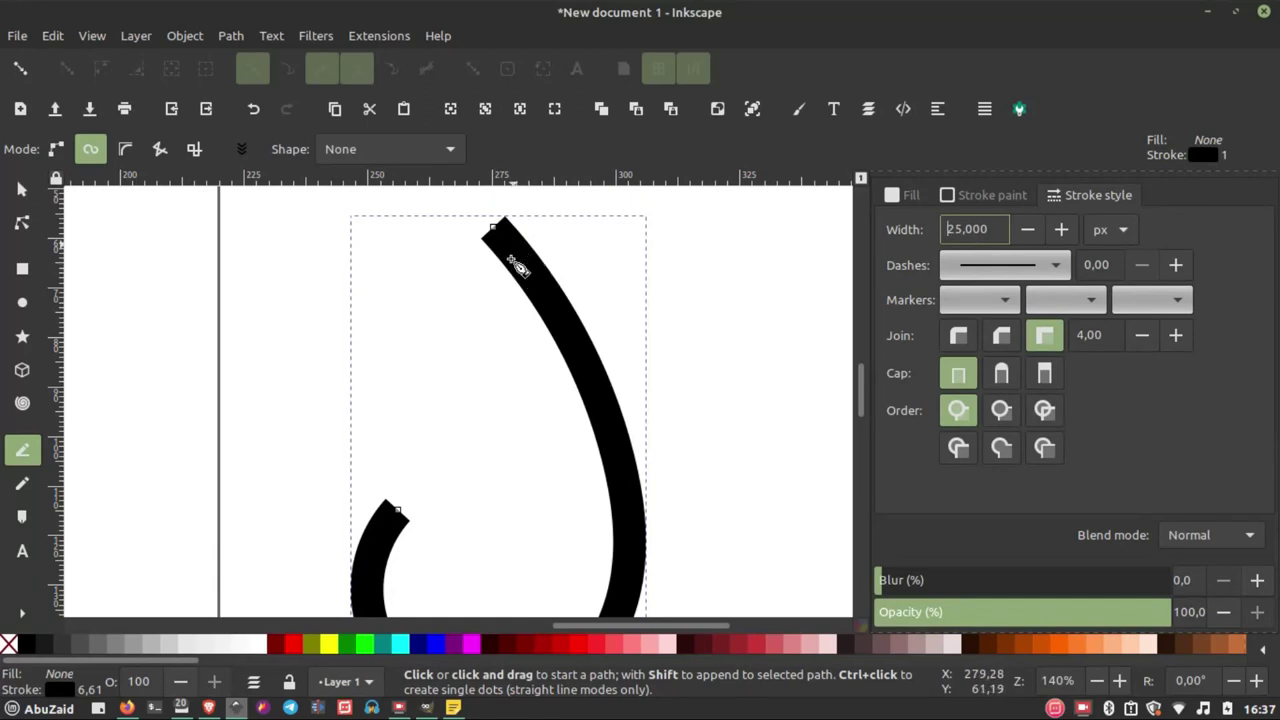
pyautogui.click(21, 222)
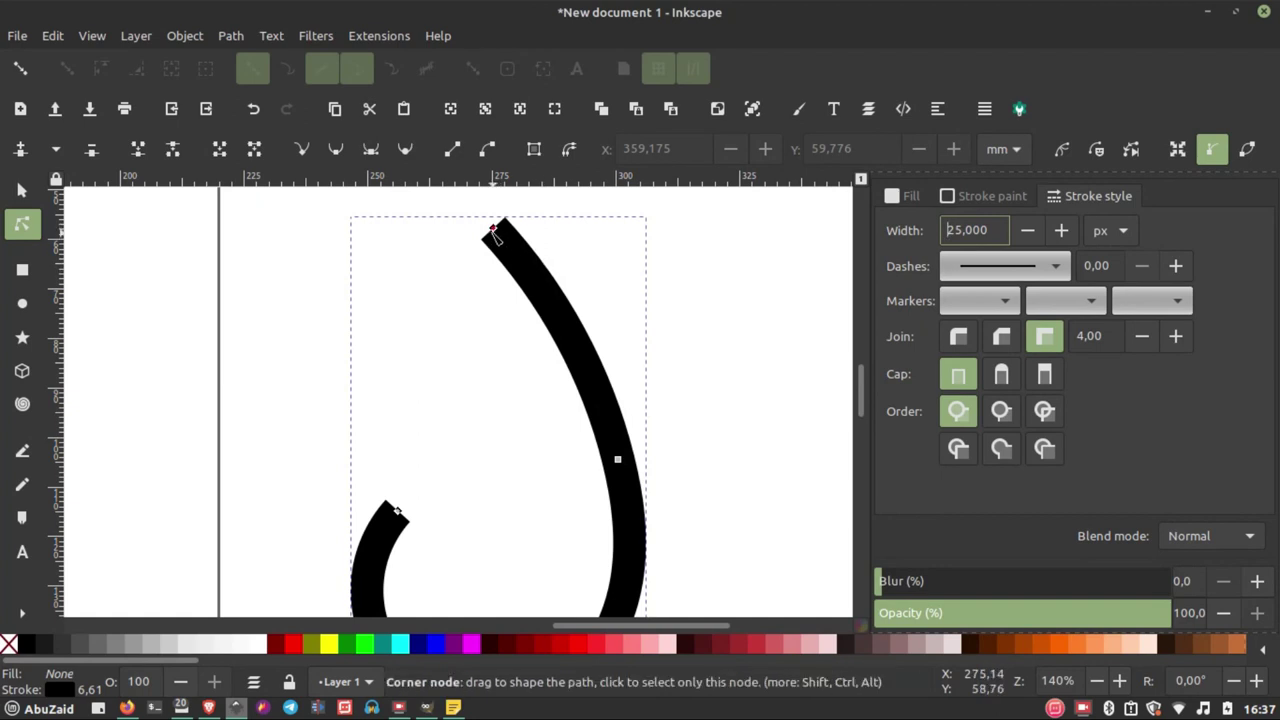
pyautogui.click(228, 37)
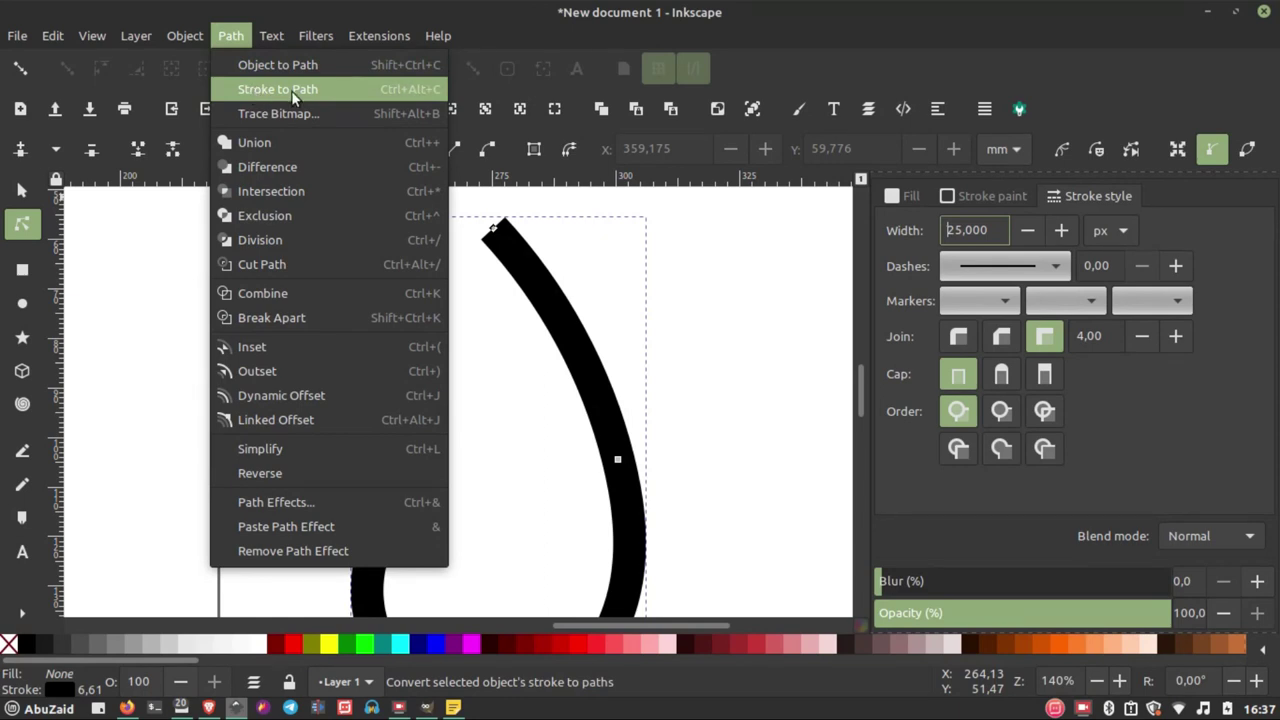
# - Convert the thick hook stroke into a filled outline path
pyautogui.click(291, 90)
pyautogui.scroll(2, 505, 238)
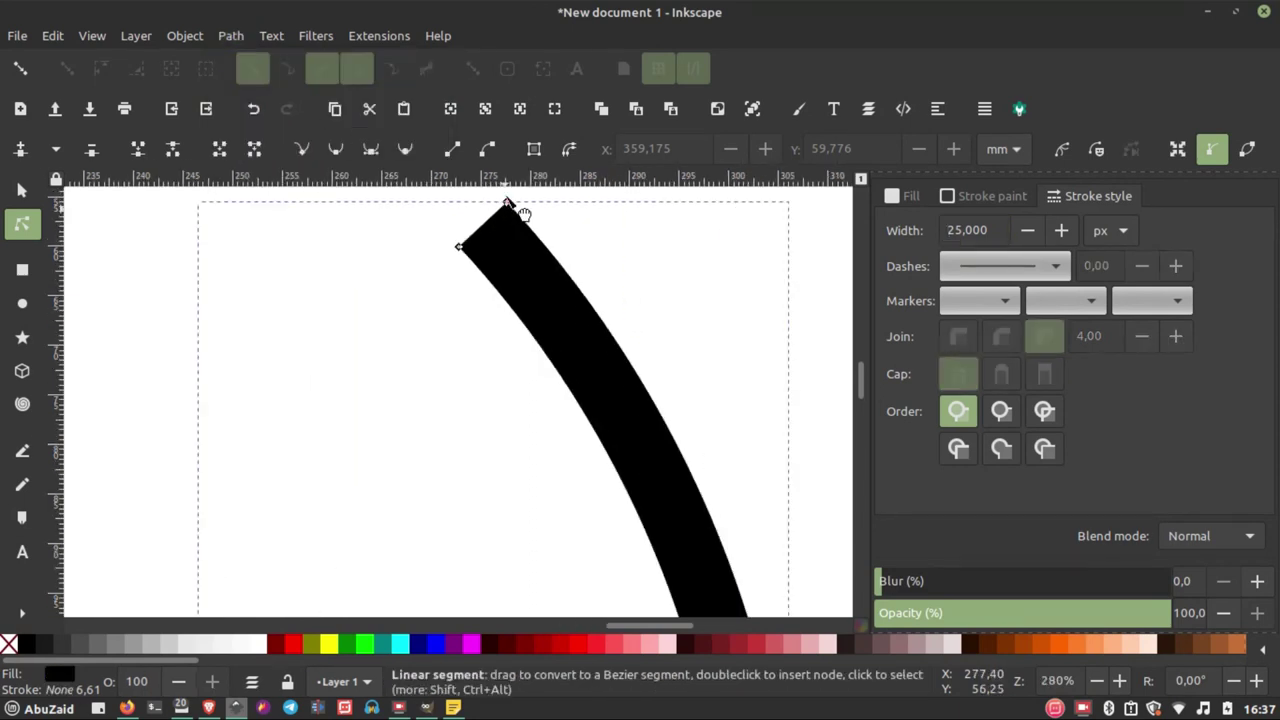
pyautogui.scroll(-3, 524, 218)
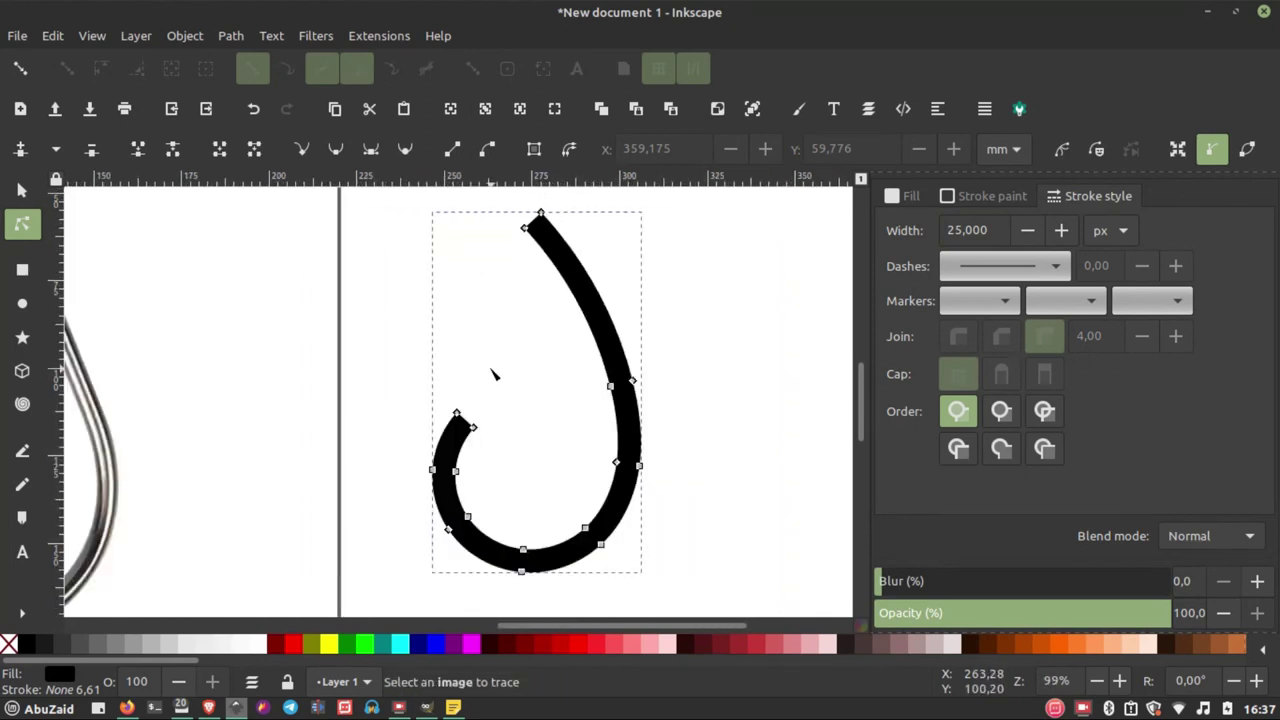
pyautogui.scroll(-2, 430, 360)
pyautogui.scroll(3, 491, 434)
pyautogui.scroll(-2, 457, 389)
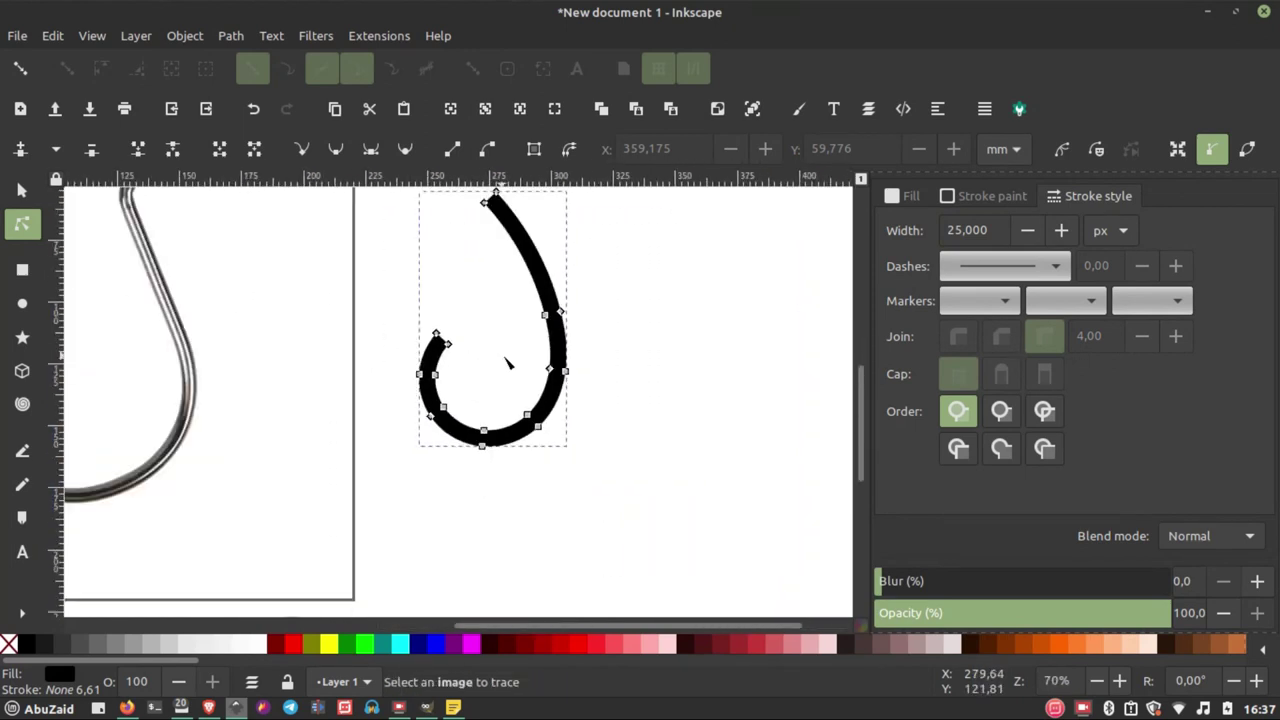
pyautogui.scroll(-1, 509, 363)
pyautogui.scroll(2, 175, 364)
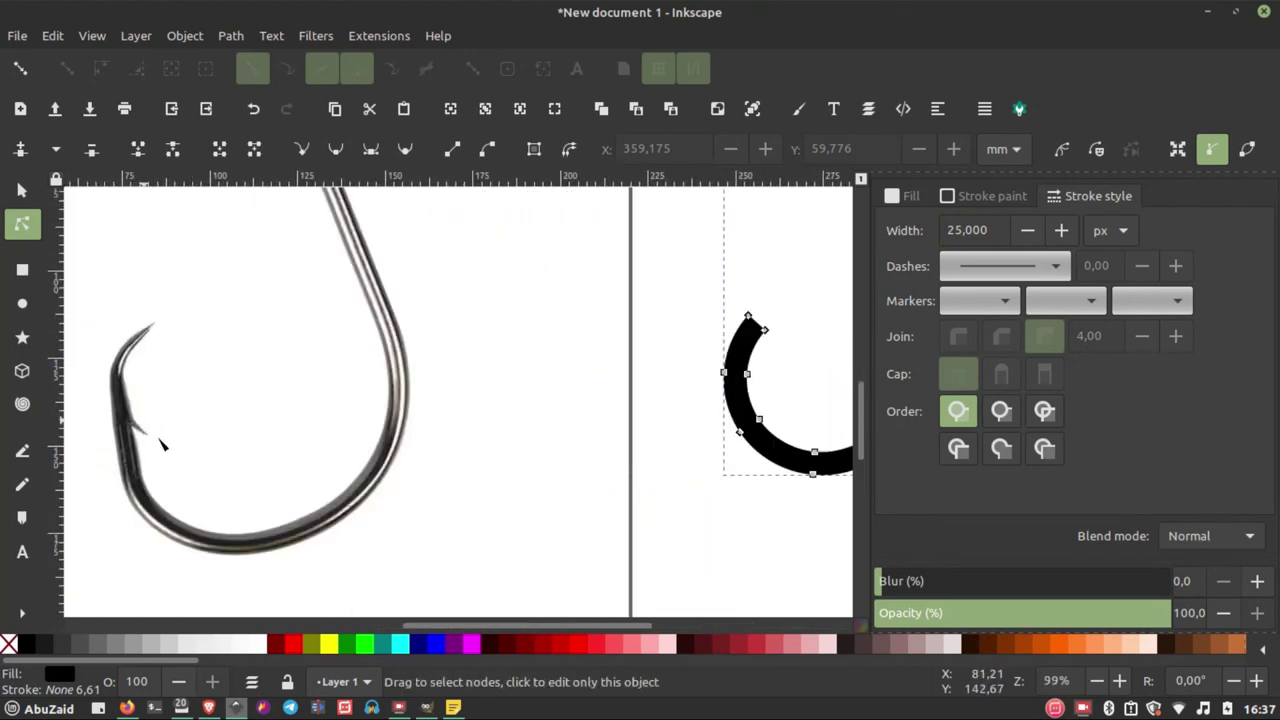
pyautogui.scroll(3, 138, 432)
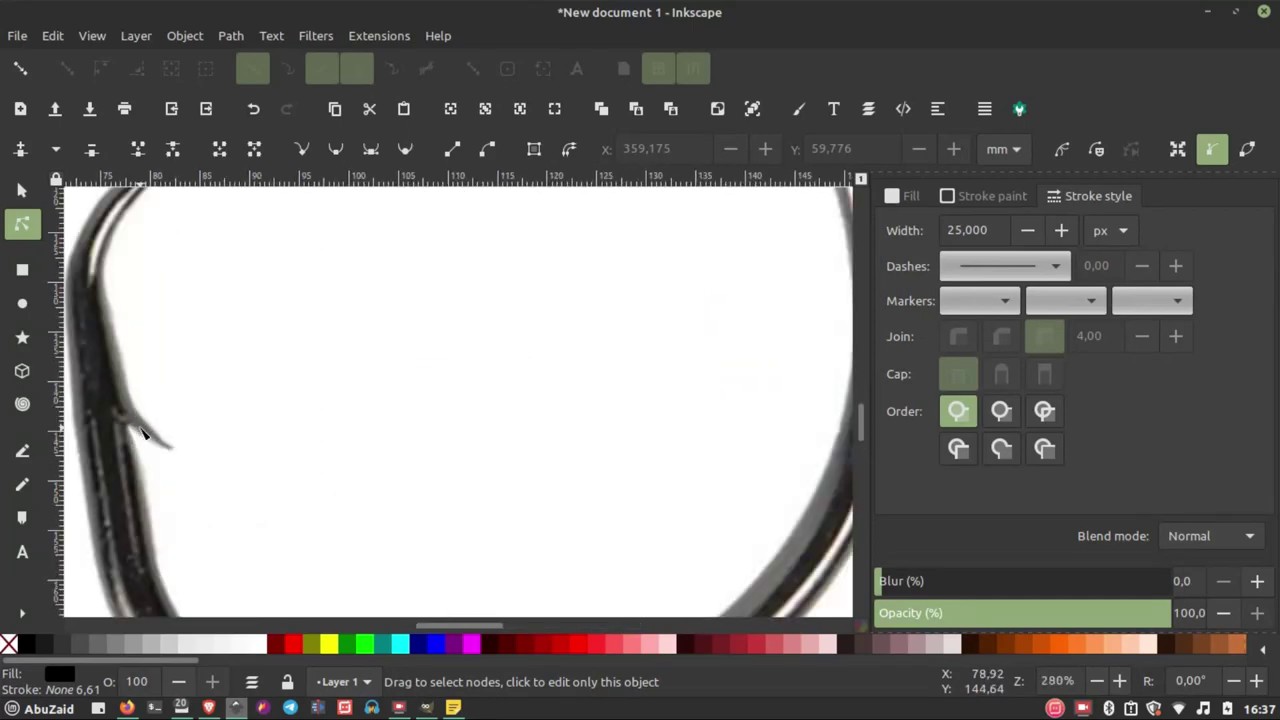
pyautogui.scroll(-3, 140, 430)
pyautogui.scroll(-2, 189, 411)
pyautogui.scroll(1, 508, 386)
pyautogui.scroll(2, 470, 377)
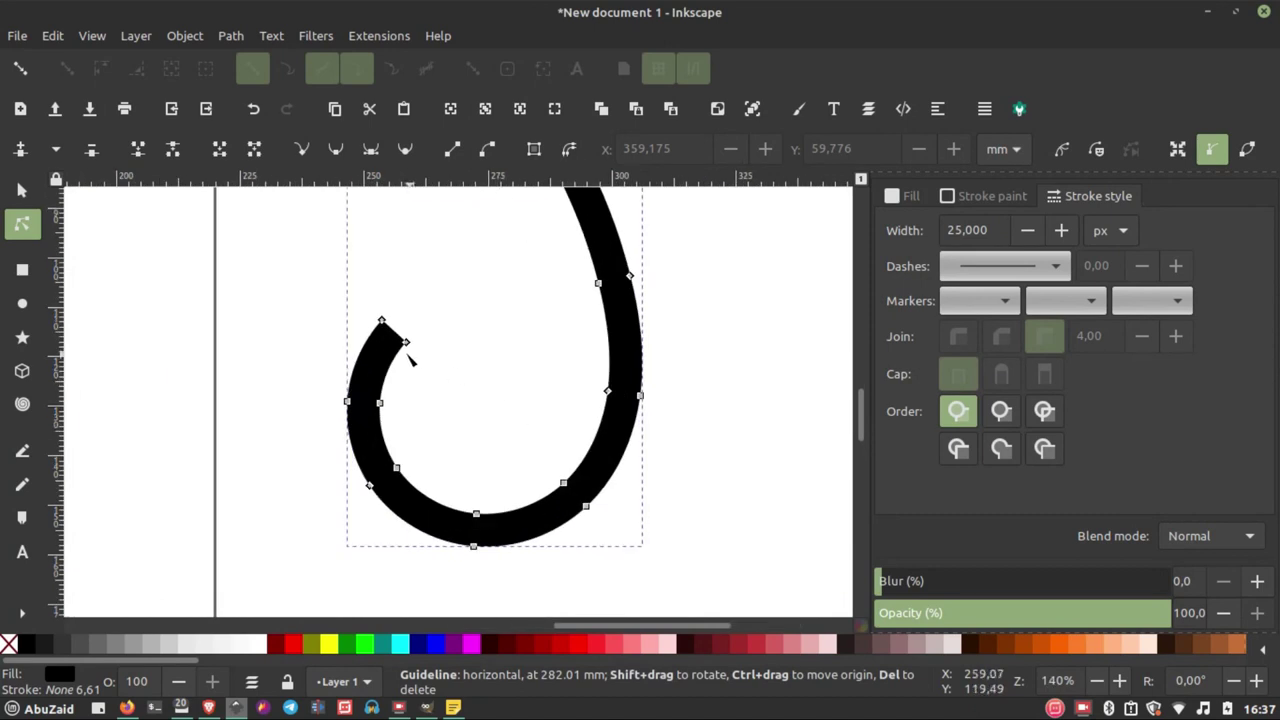
# - Drag the hook tip's nodes into a sharp pointed barb
pyautogui.moveTo(405, 342); pyautogui.dragTo(448, 407)
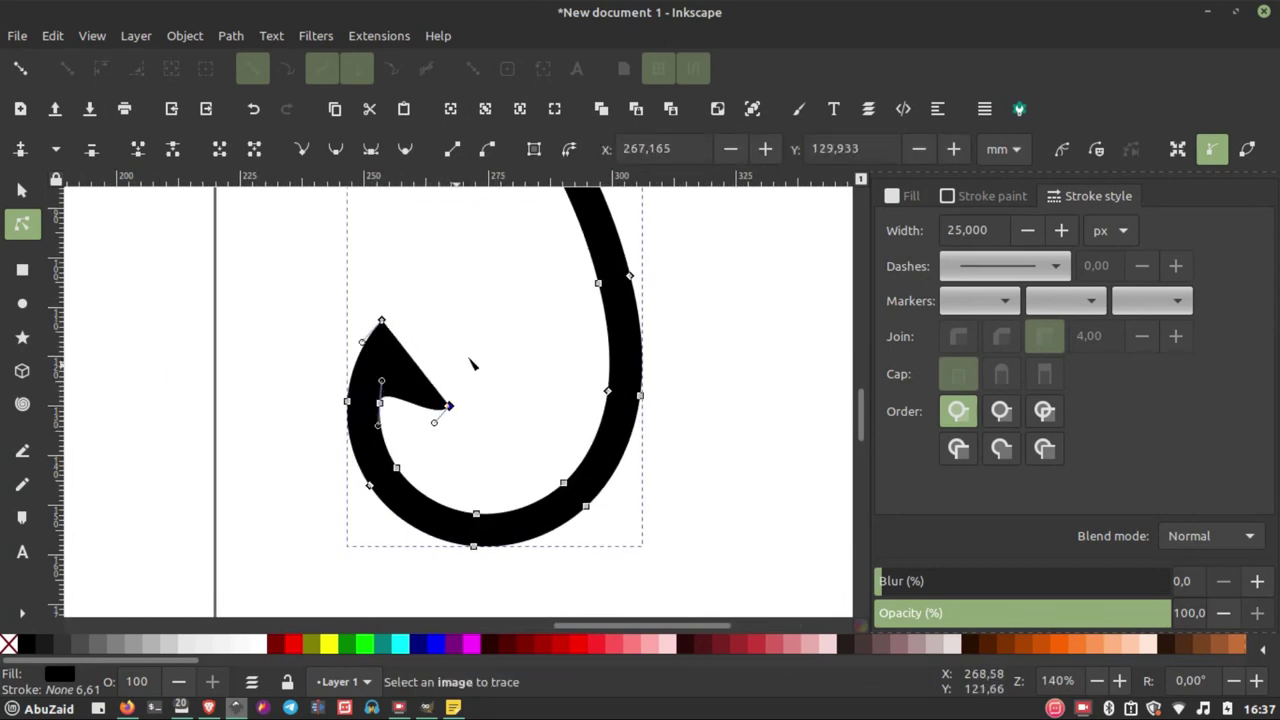
pyautogui.scroll(-3, 482, 353)
pyautogui.scroll(4, 472, 353)
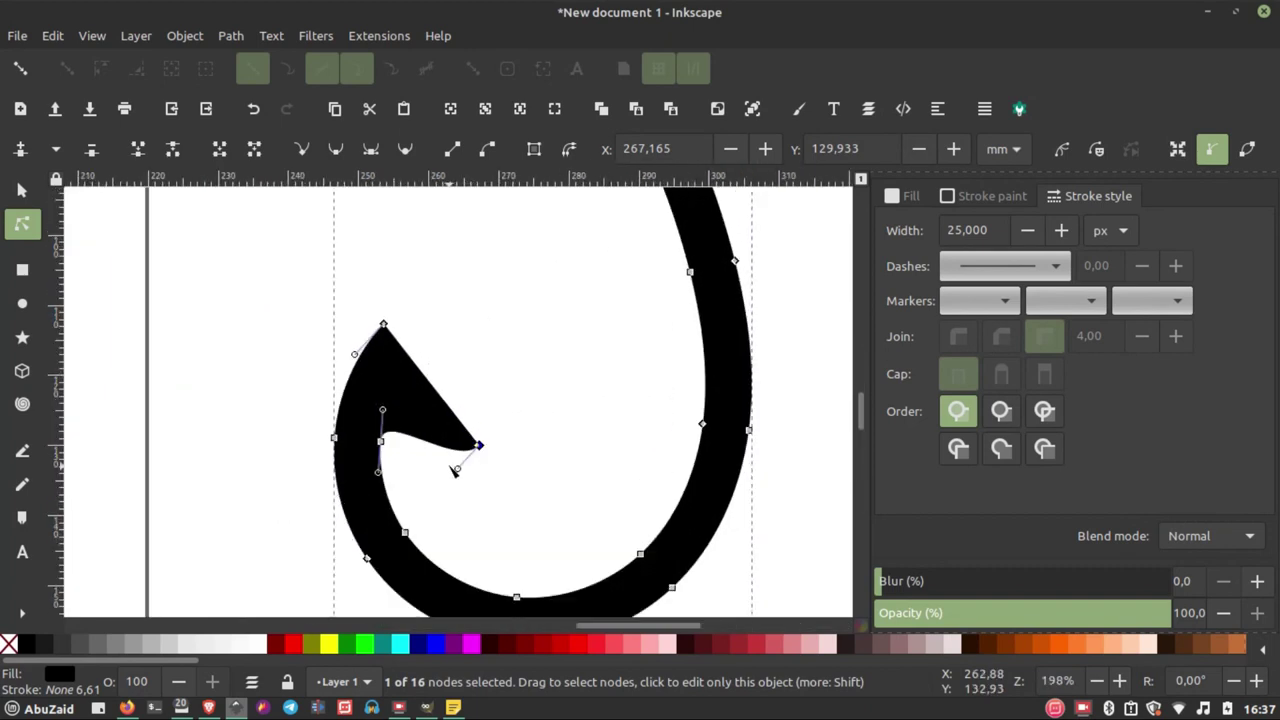
pyautogui.moveTo(456, 470); pyautogui.dragTo(425, 398)
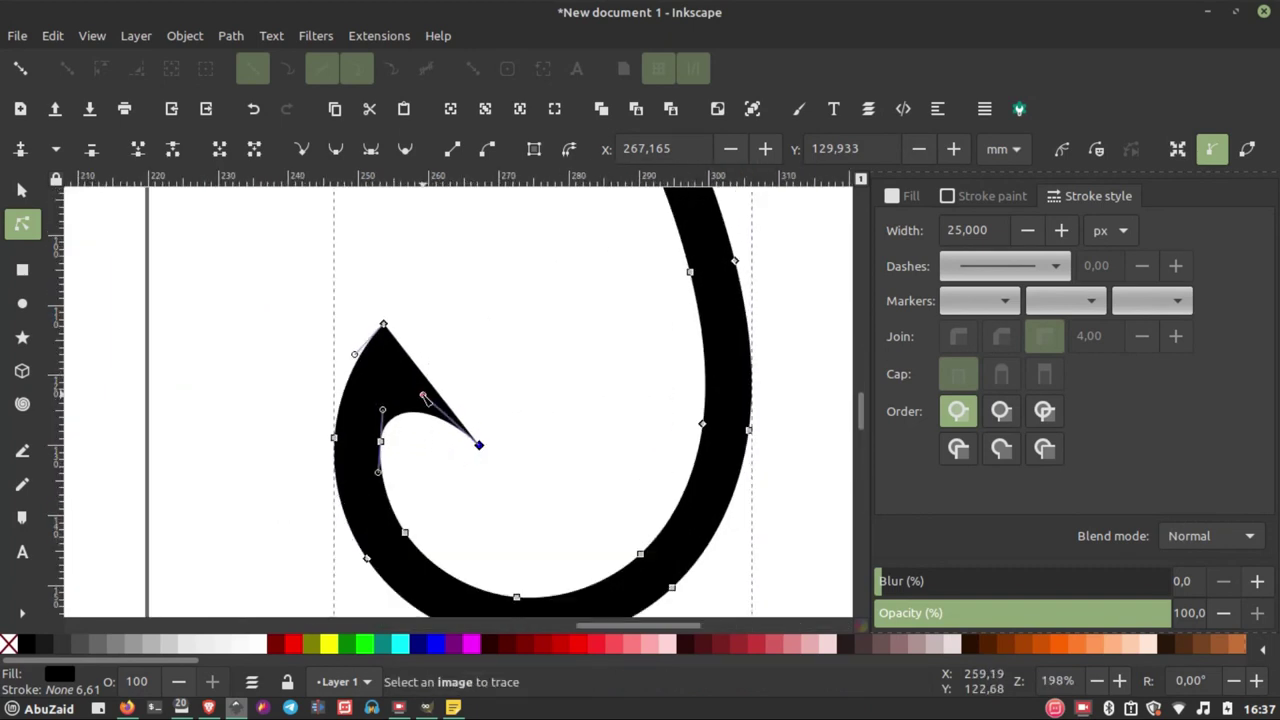
pyautogui.click(22, 190)
pyautogui.click(213, 284)
# - Zoom to about 70% to frame the drawn hook beside the reference photo
pyautogui.scroll(-1, 531, 371)
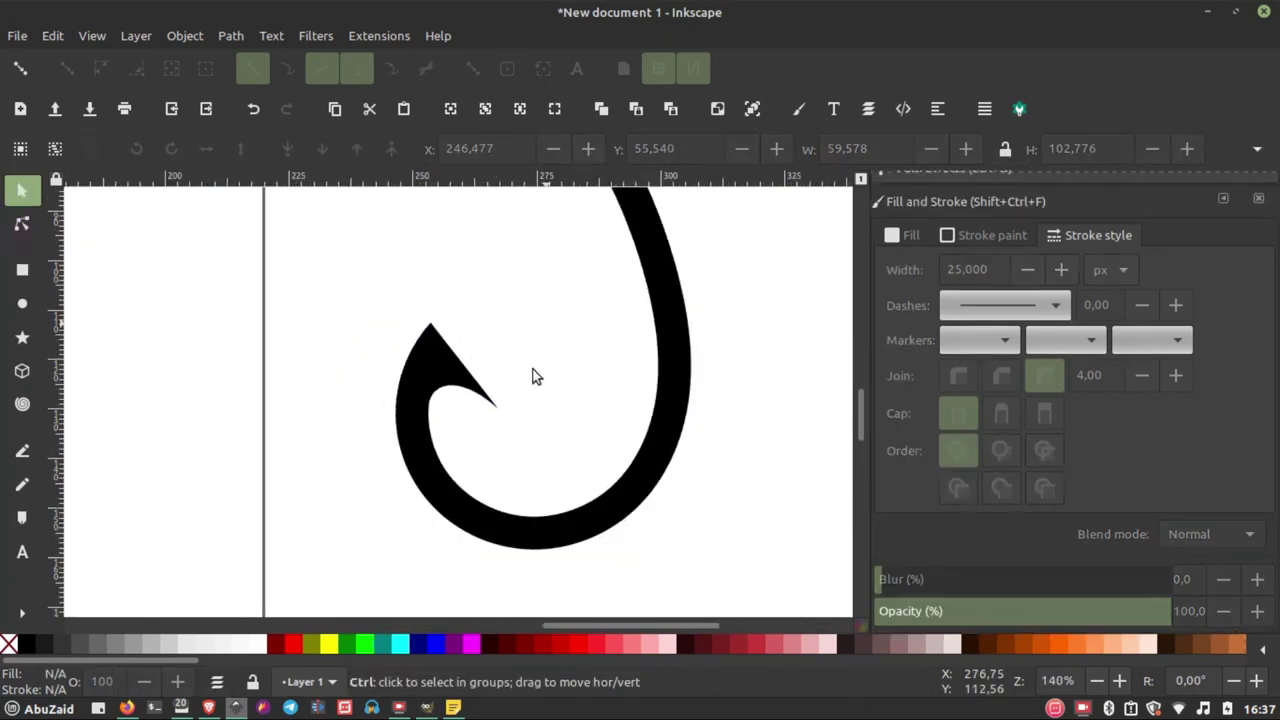
pyautogui.scroll(-2, 506, 349)
pyautogui.scroll(2, 425, 365)
pyautogui.scroll(-3, 425, 365)
pyautogui.scroll(3, 243, 363)
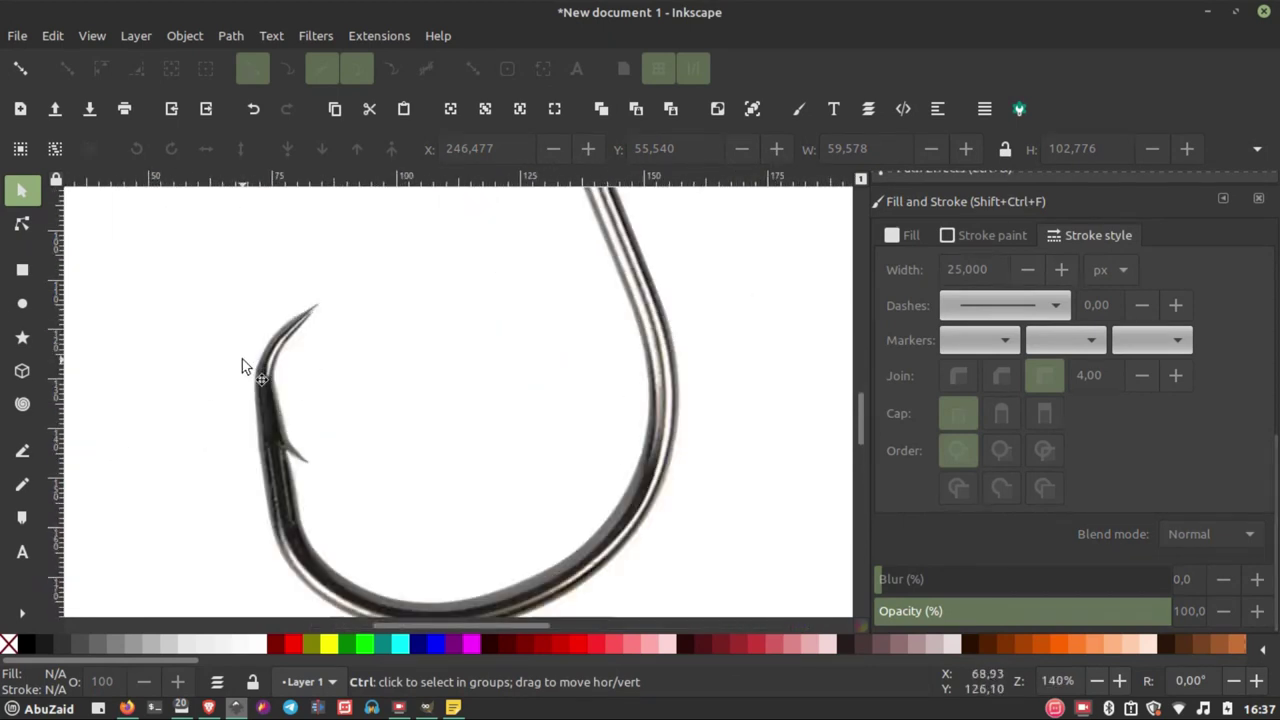
pyautogui.scroll(1, 243, 363)
pyautogui.scroll(-3, 281, 380)
pyautogui.scroll(-2, 300, 375)
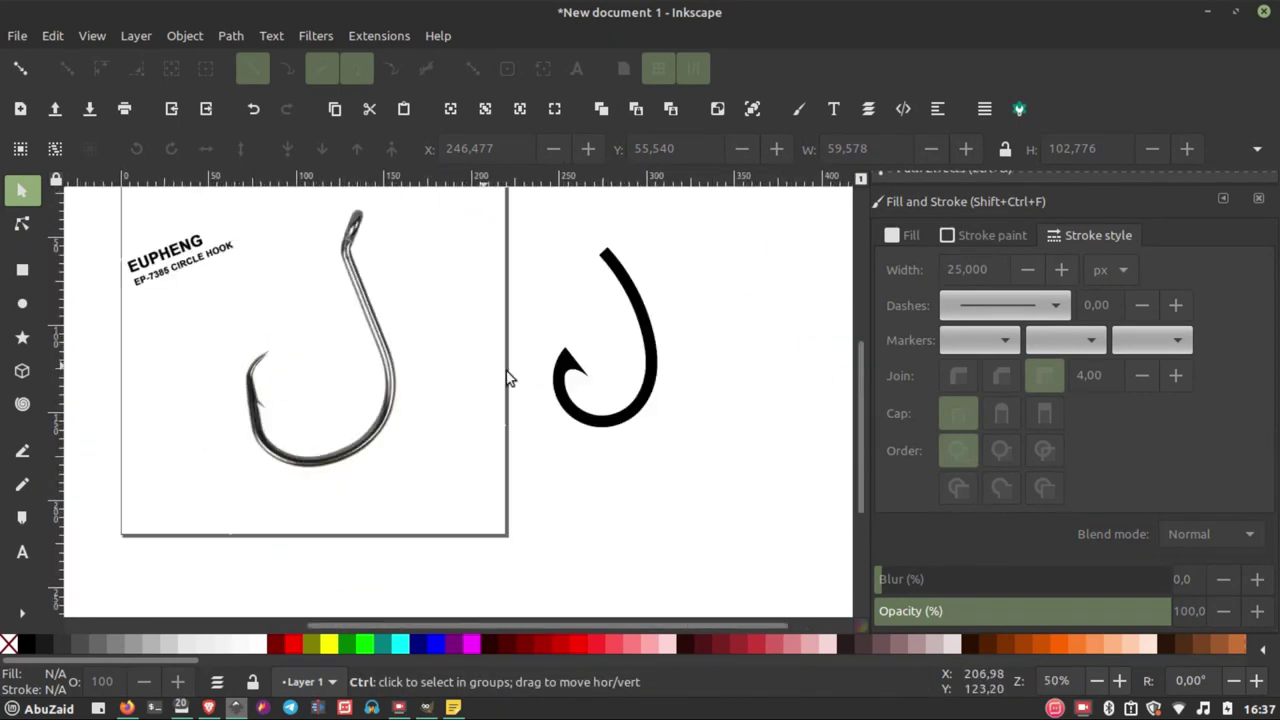
pyautogui.scroll(2, 612, 370)
pyautogui.scroll(-1, 340, 378)
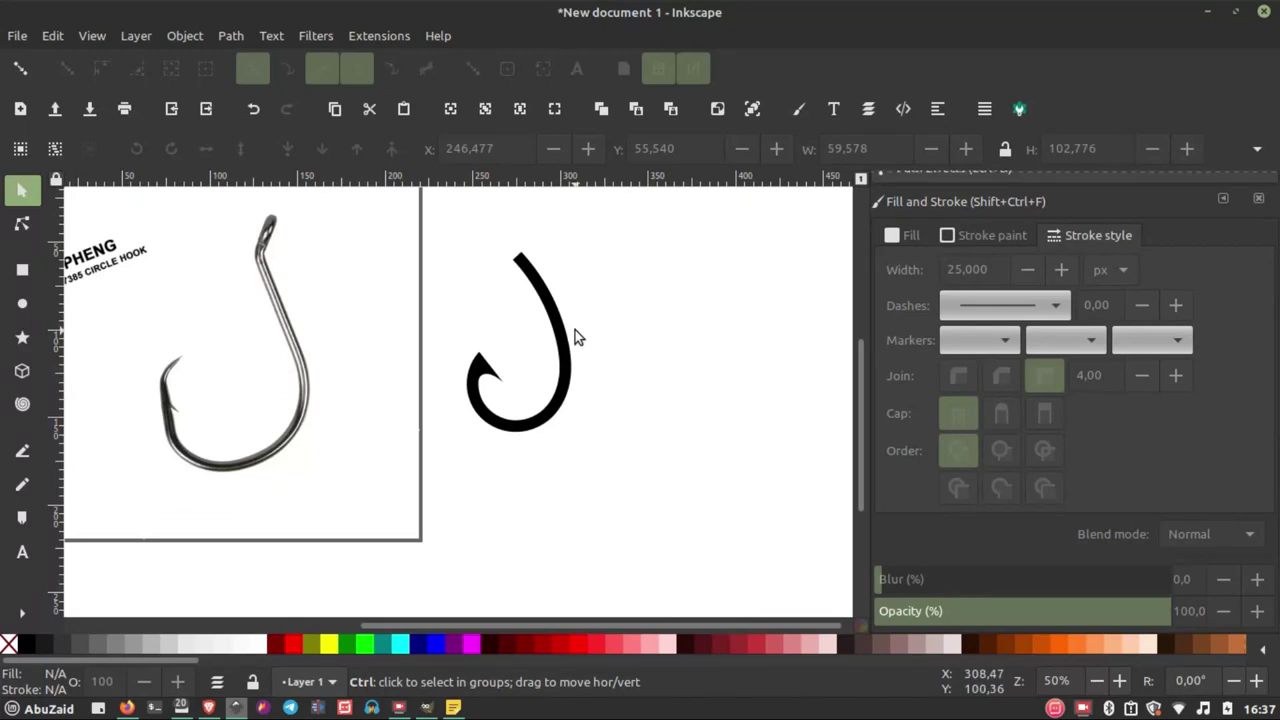
pyautogui.scroll(1, 575, 330)
pyautogui.scroll(-1, 554, 350)
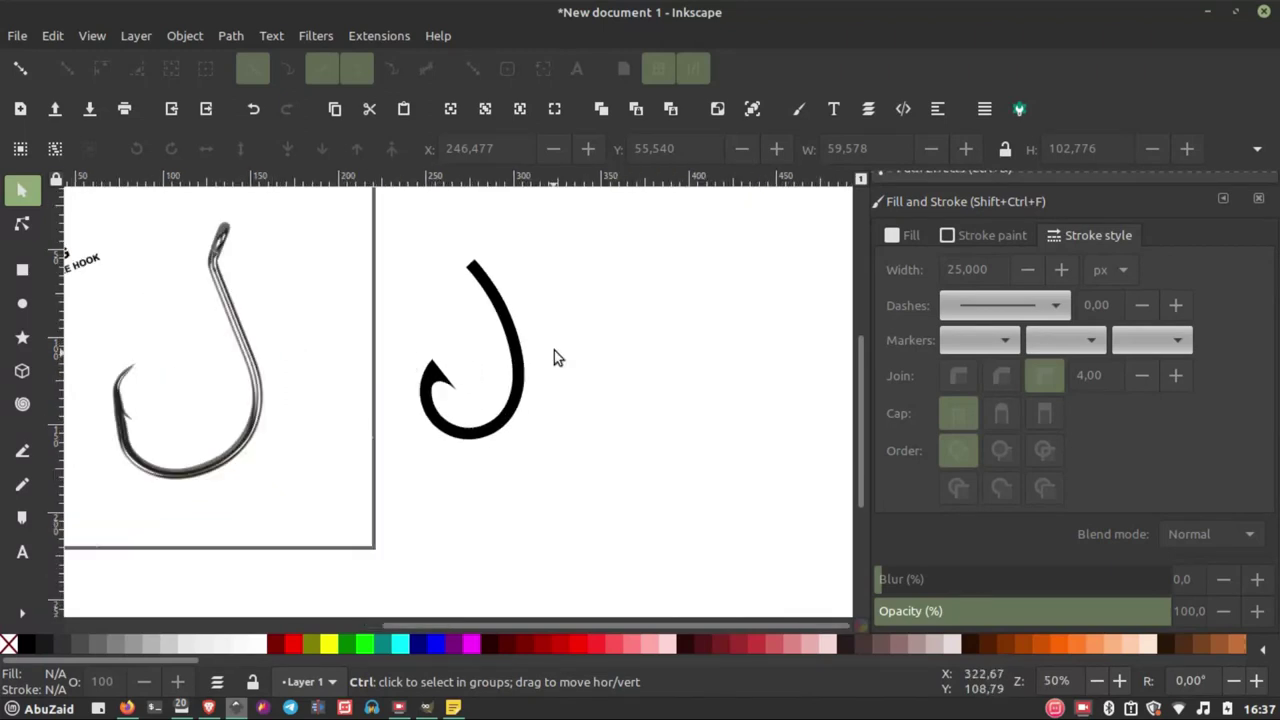
pyautogui.scroll(1, 512, 350)
# - Duplicate the hook, flip the copy horizontally and slide it right to overlap
pyautogui.click(500, 362)
pyautogui.rightClick(502, 366)
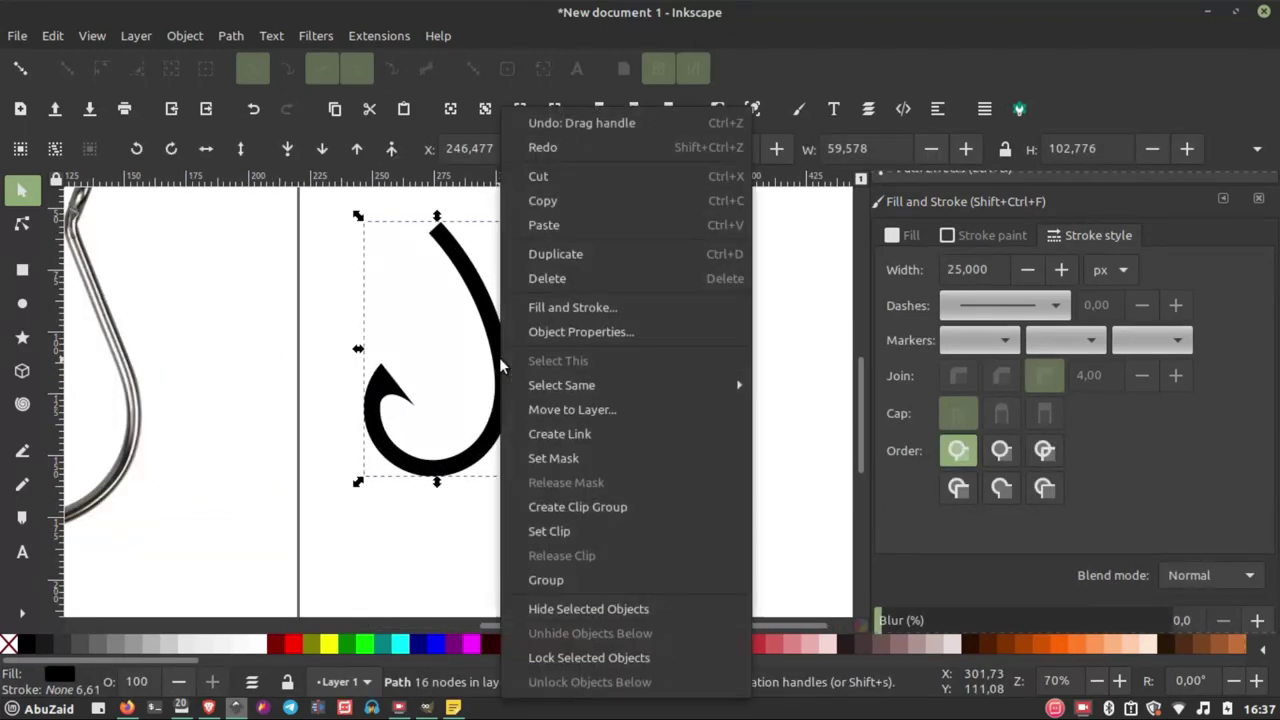
pyautogui.click(560, 256)
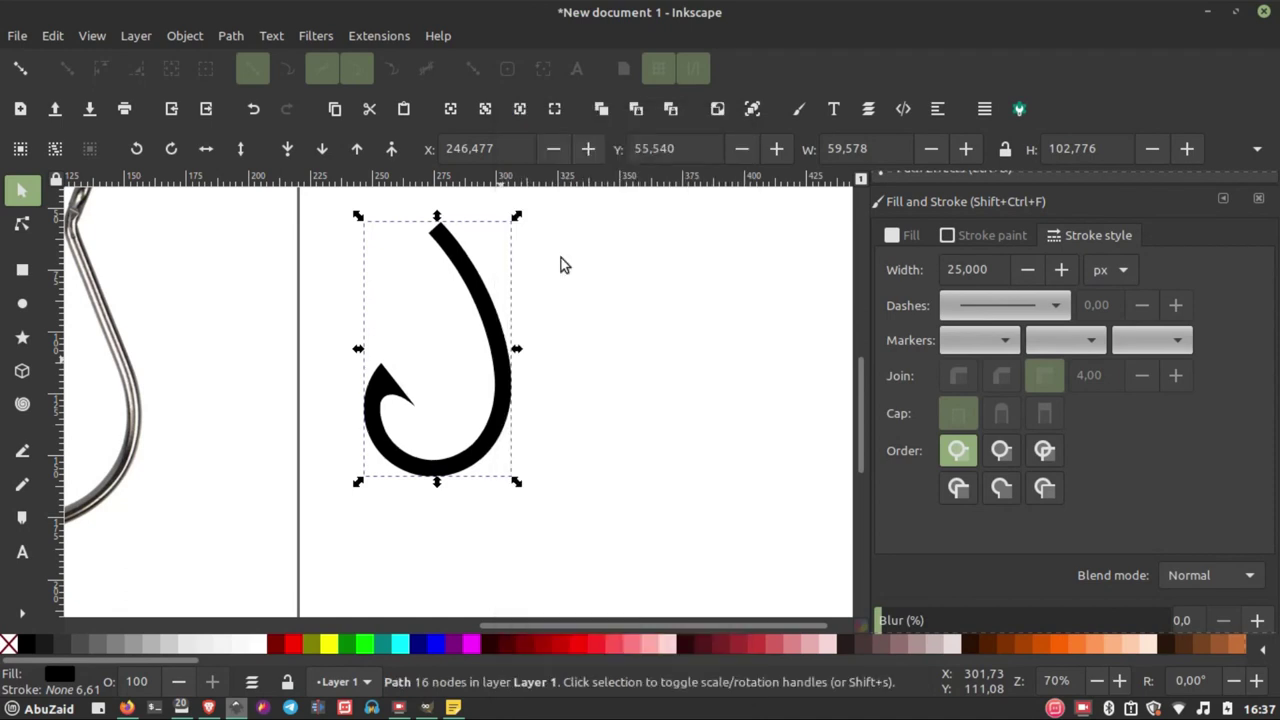
pyautogui.click(207, 149)
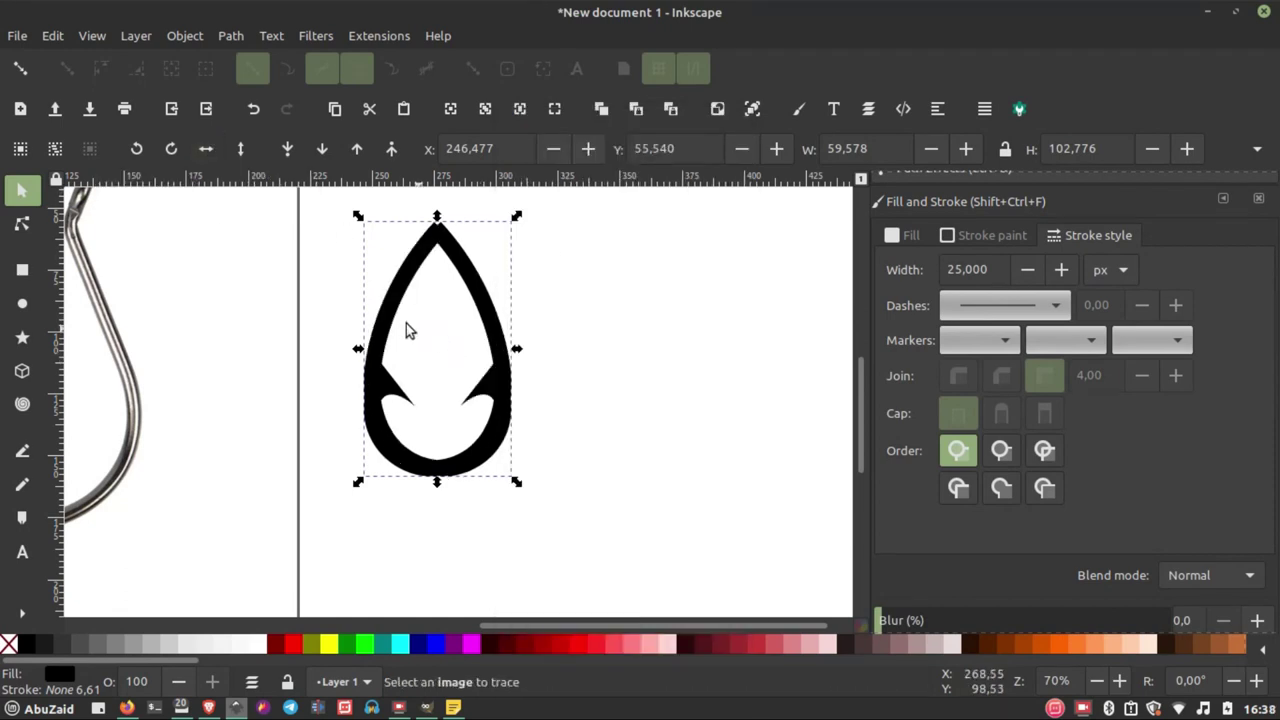
pyautogui.moveTo(388, 328); pyautogui.dragTo(474, 325)
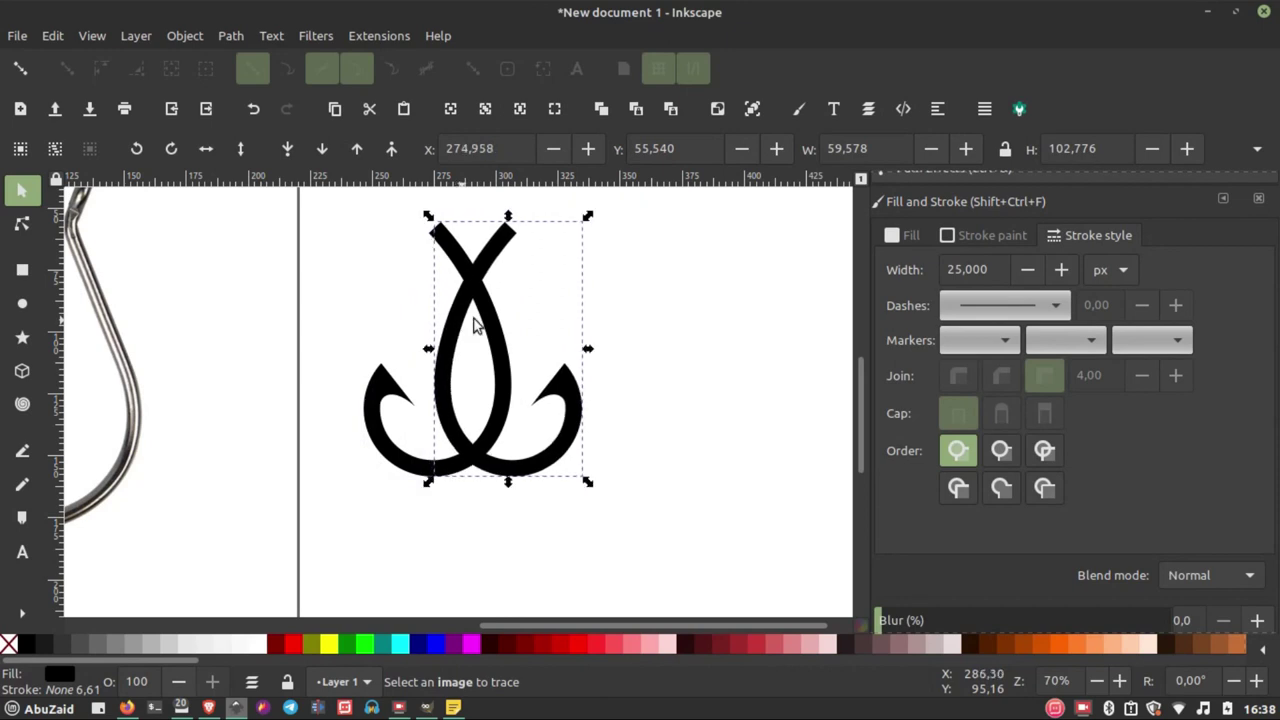
pyautogui.click(616, 369)
# - Zoom to inspect the double-hook anchor, then select the Pen tool
pyautogui.scroll(-3, 616, 369)
pyautogui.scroll(3, 480, 398)
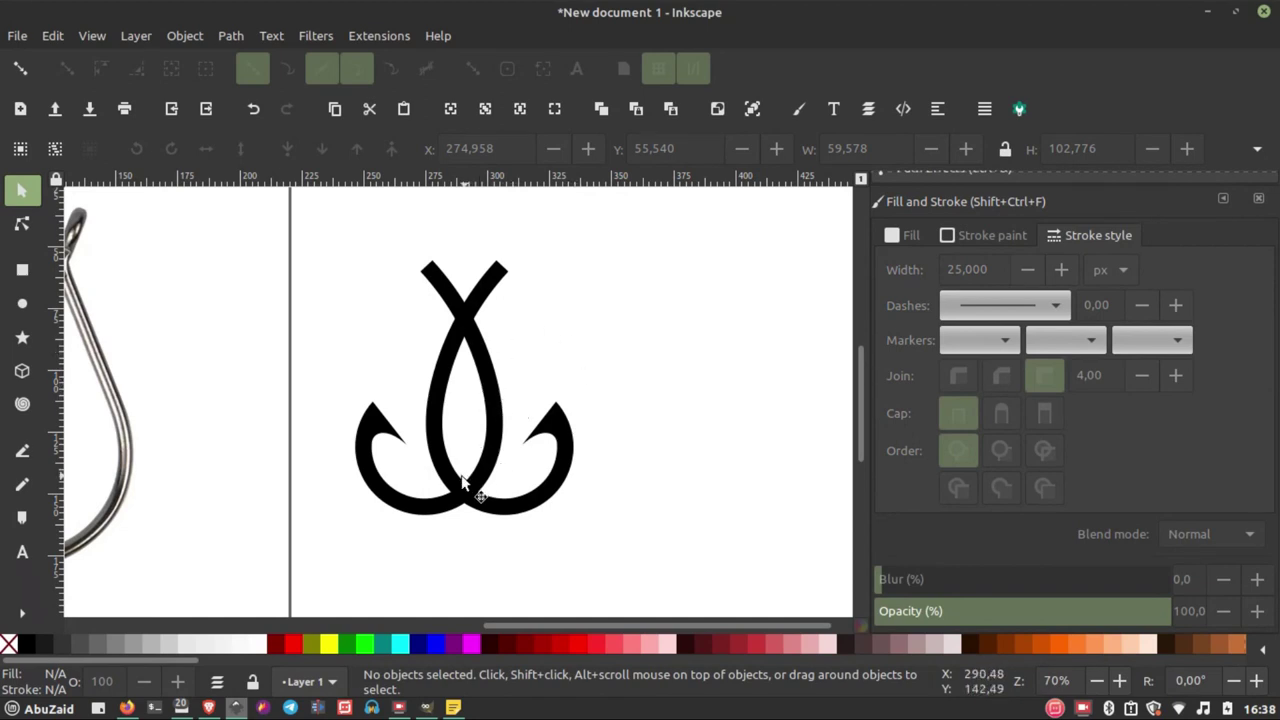
pyautogui.scroll(2, 470, 245)
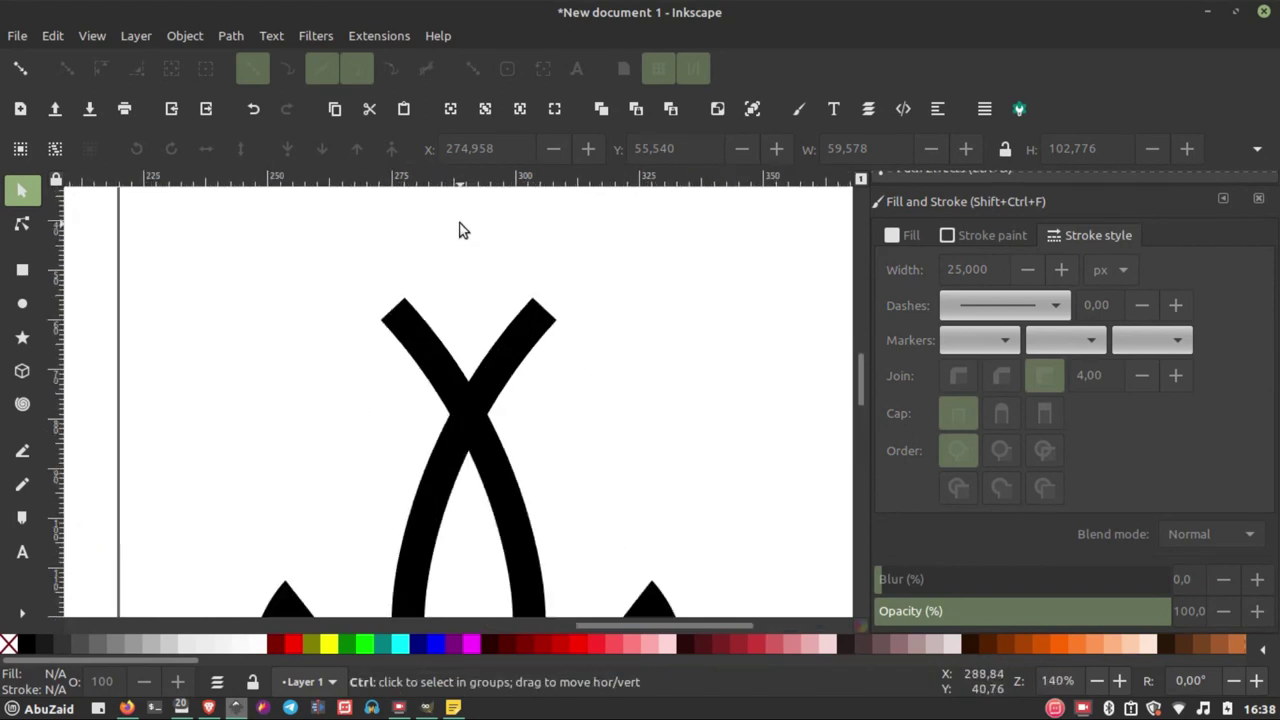
pyautogui.scroll(2, 457, 235)
pyautogui.scroll(-1, 366, 330)
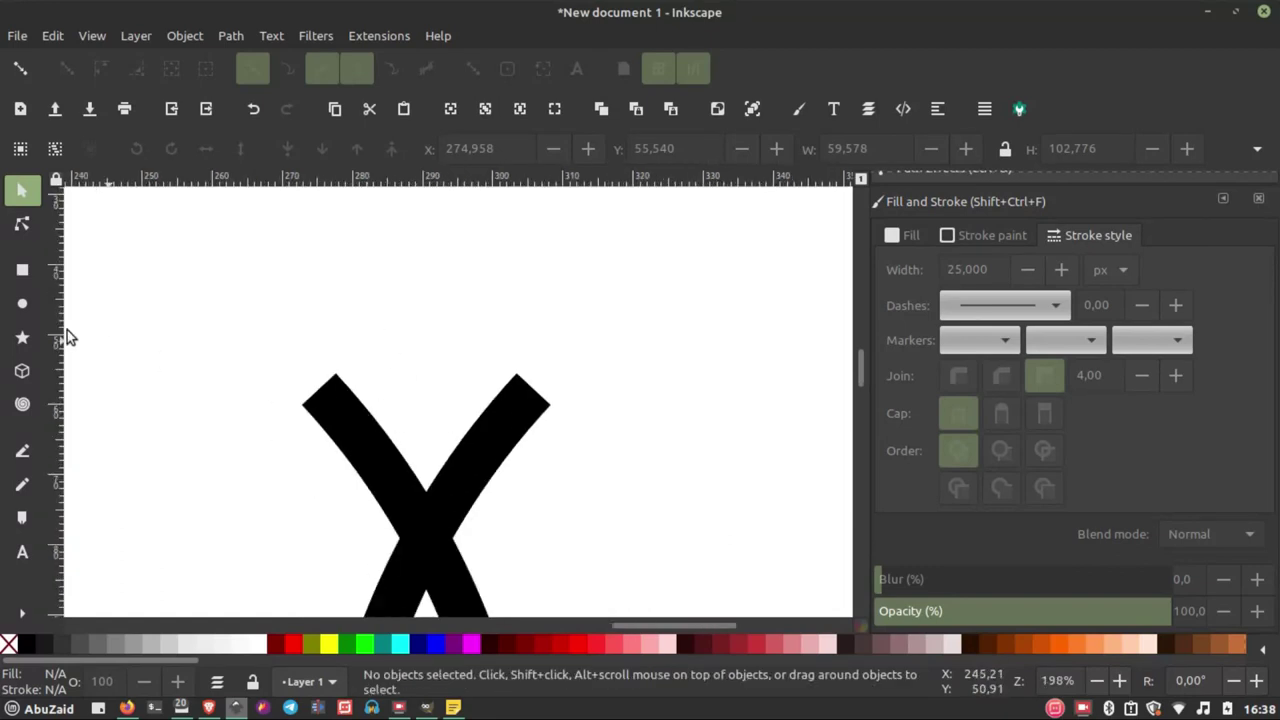
pyautogui.click(22, 450)
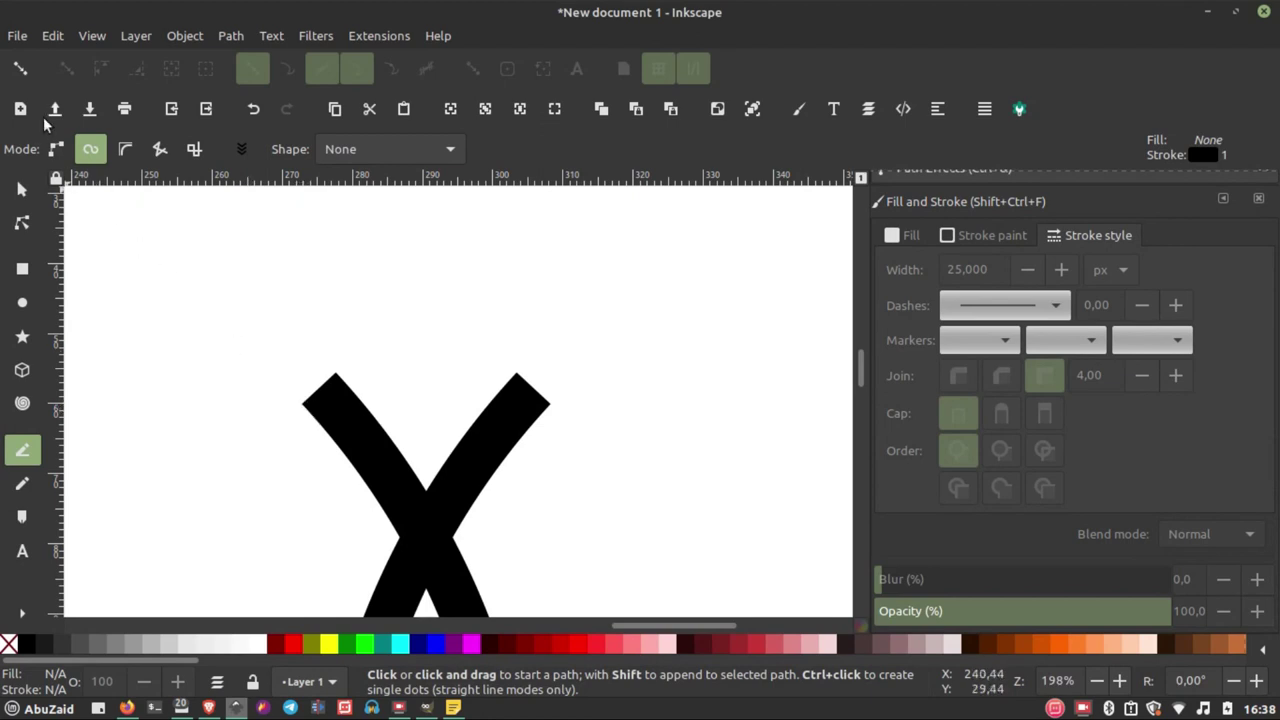
# - Turn on snapping and try a three-point path, undoing the resulting Spiro circle
pyautogui.click(19, 74)
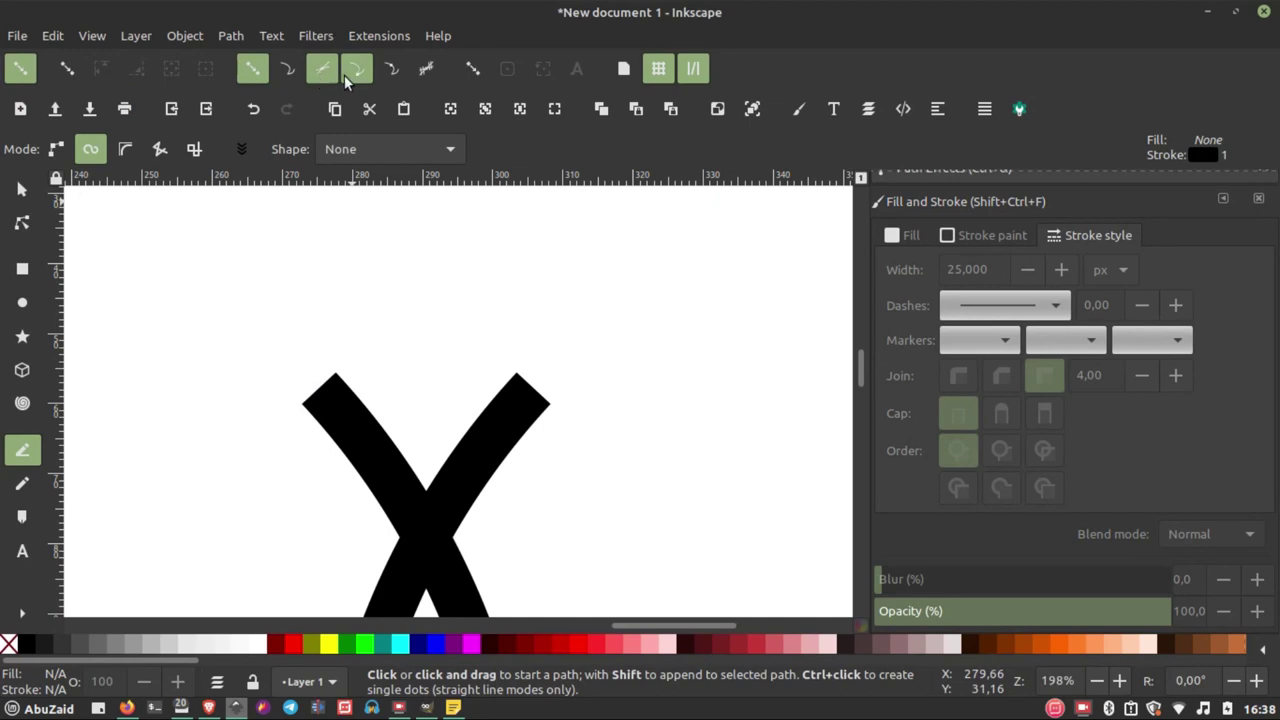
pyautogui.click(301, 405)
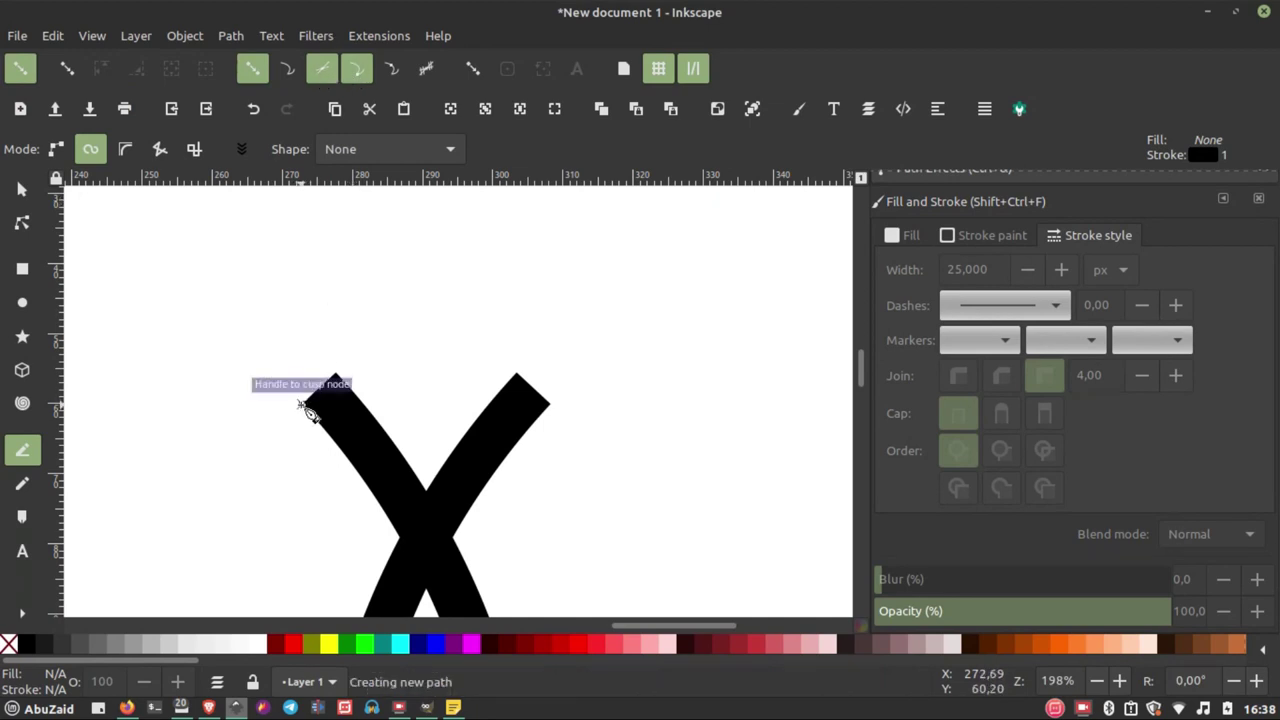
pyautogui.click(549, 405)
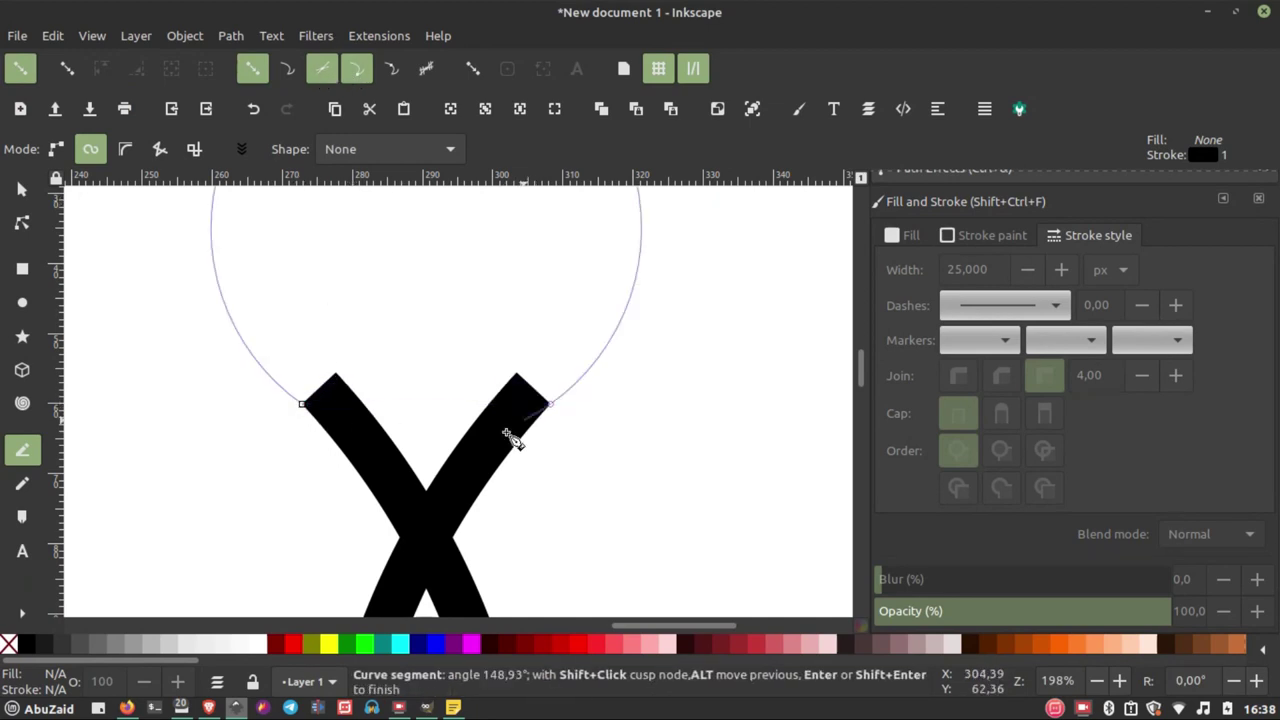
pyautogui.click(440, 512)
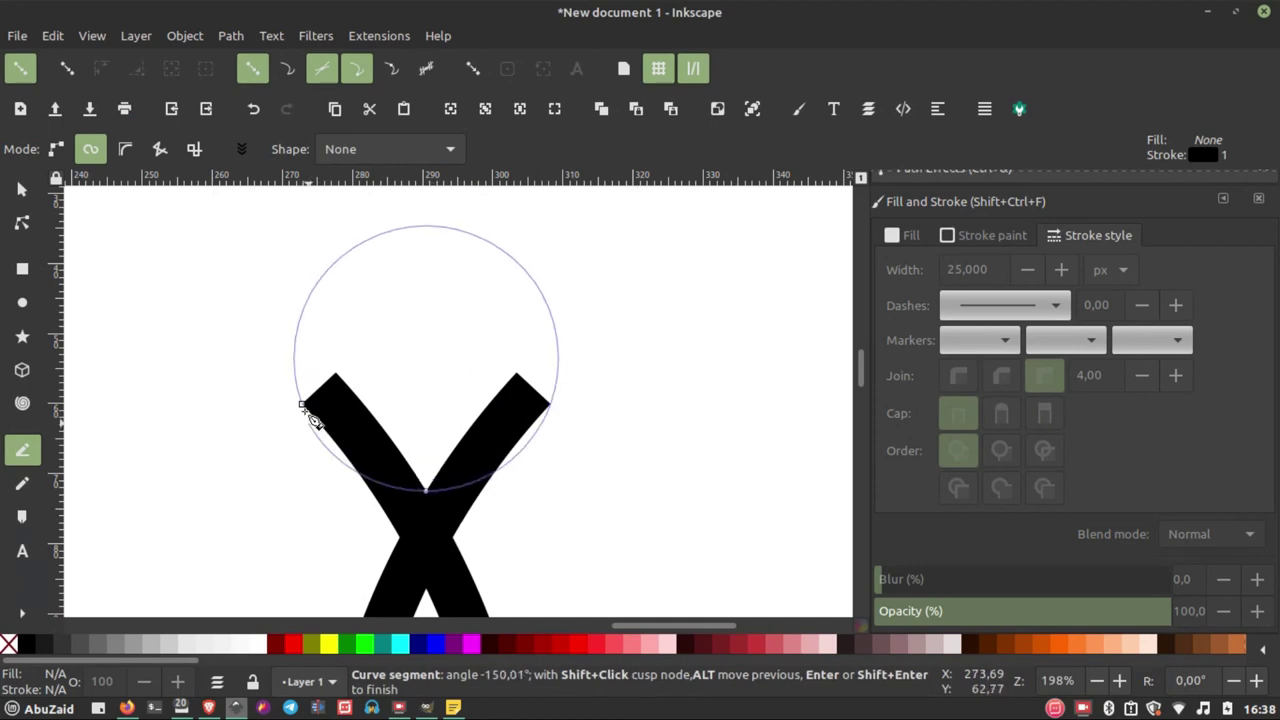
pyautogui.click(301, 405)
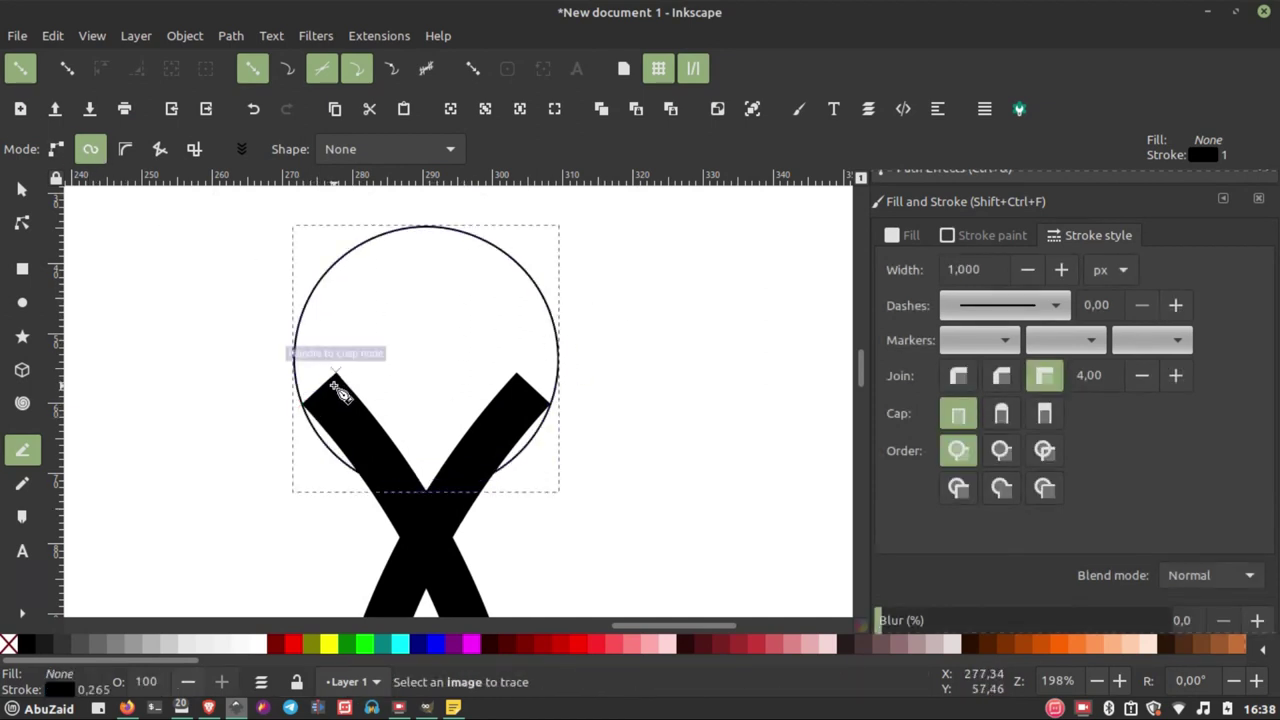
pyautogui.hotkey('ctrl', 'z')
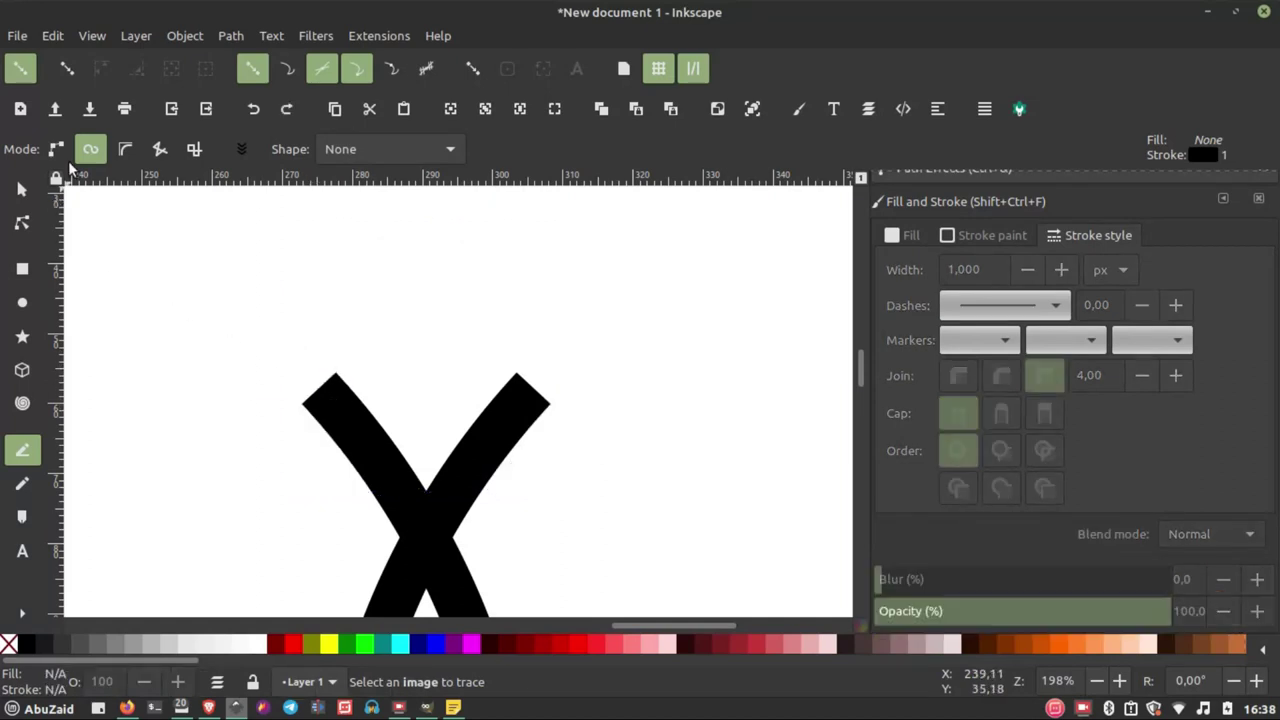
# - In regular Bezier mode, draw a closed triangle from both X tips to the crossing
pyautogui.click(56, 151)
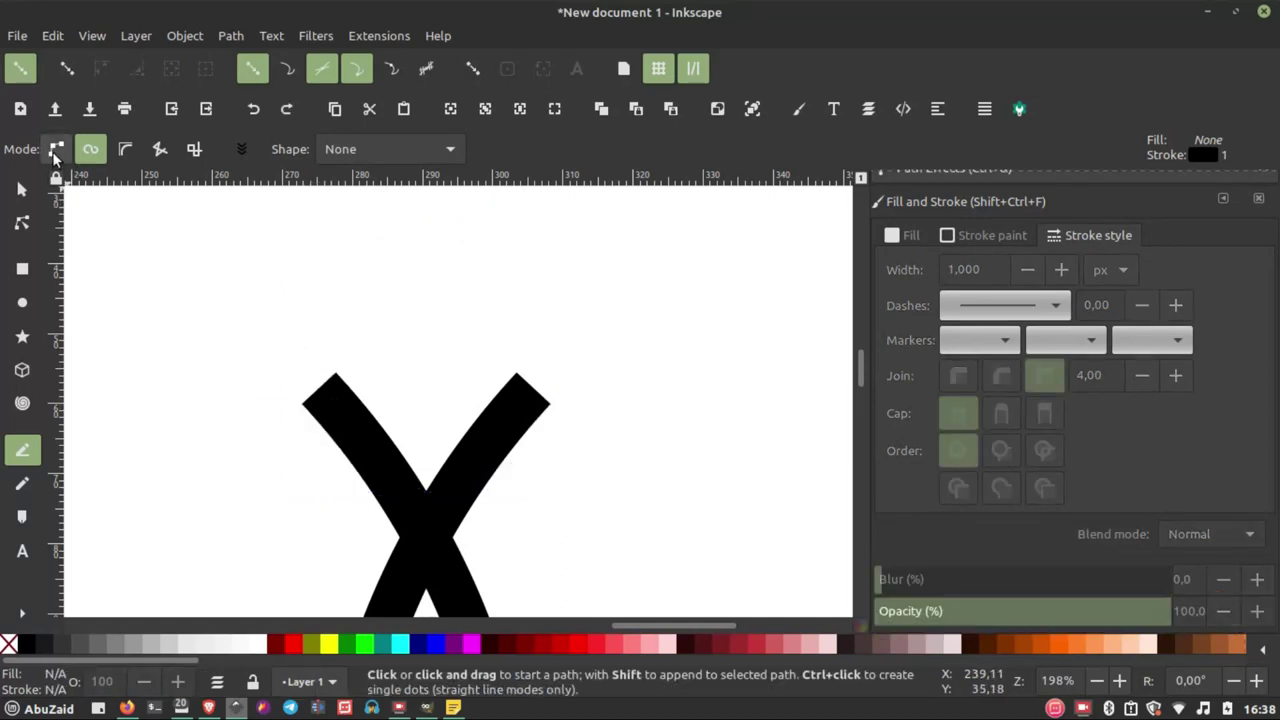
pyautogui.click(302, 404)
pyautogui.click(548, 404)
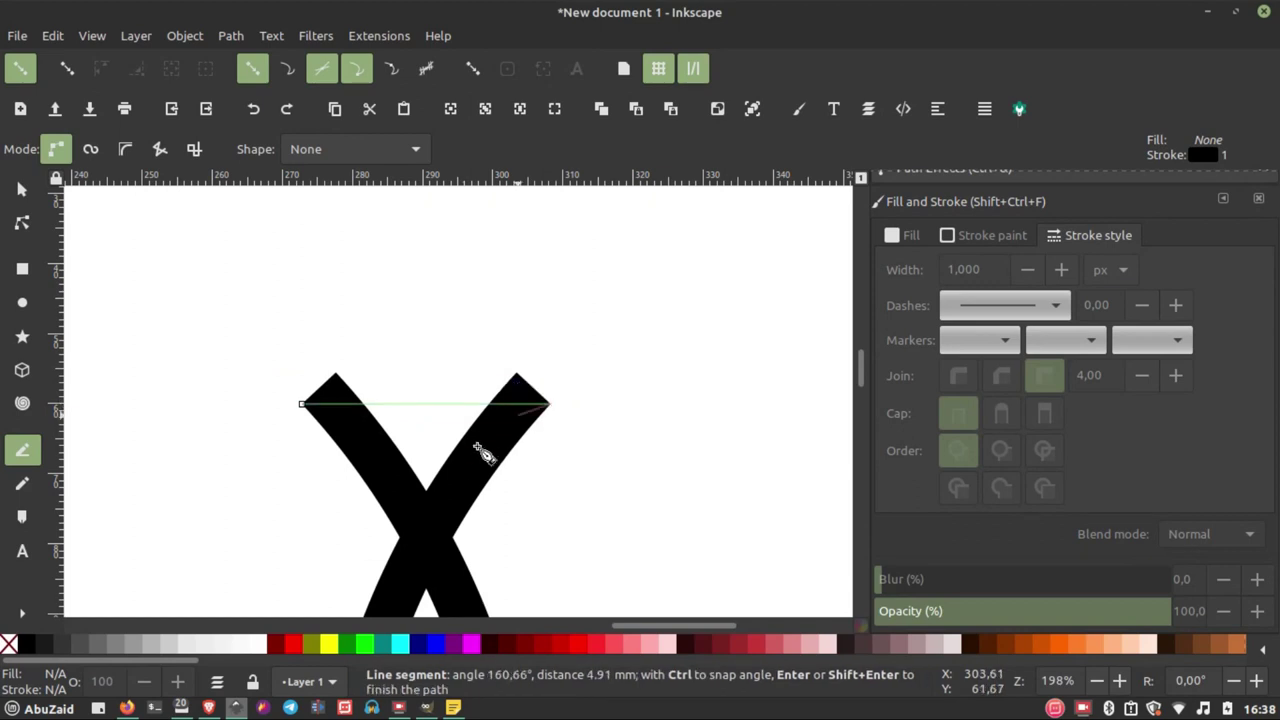
pyautogui.click(428, 518)
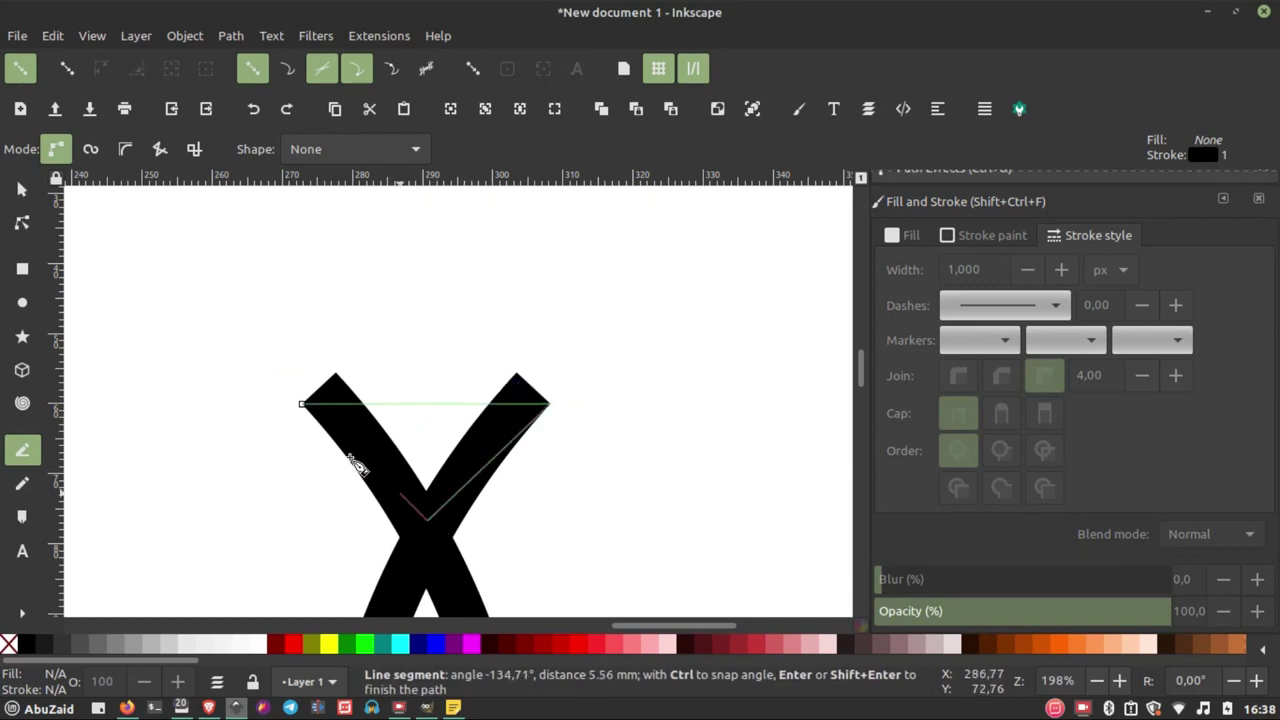
pyautogui.click(424, 434)
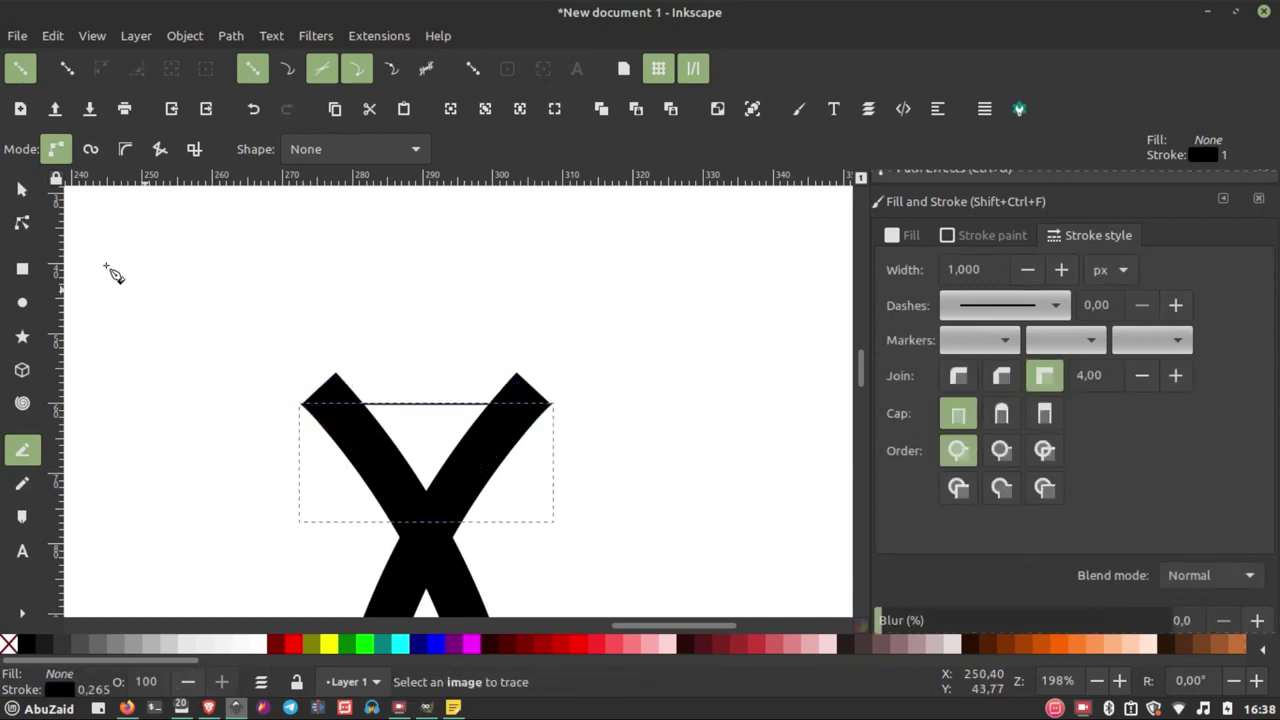
# - With the Node tool, drag the triangle's top edge into an upward arc and fill it black
pyautogui.click(24, 229)
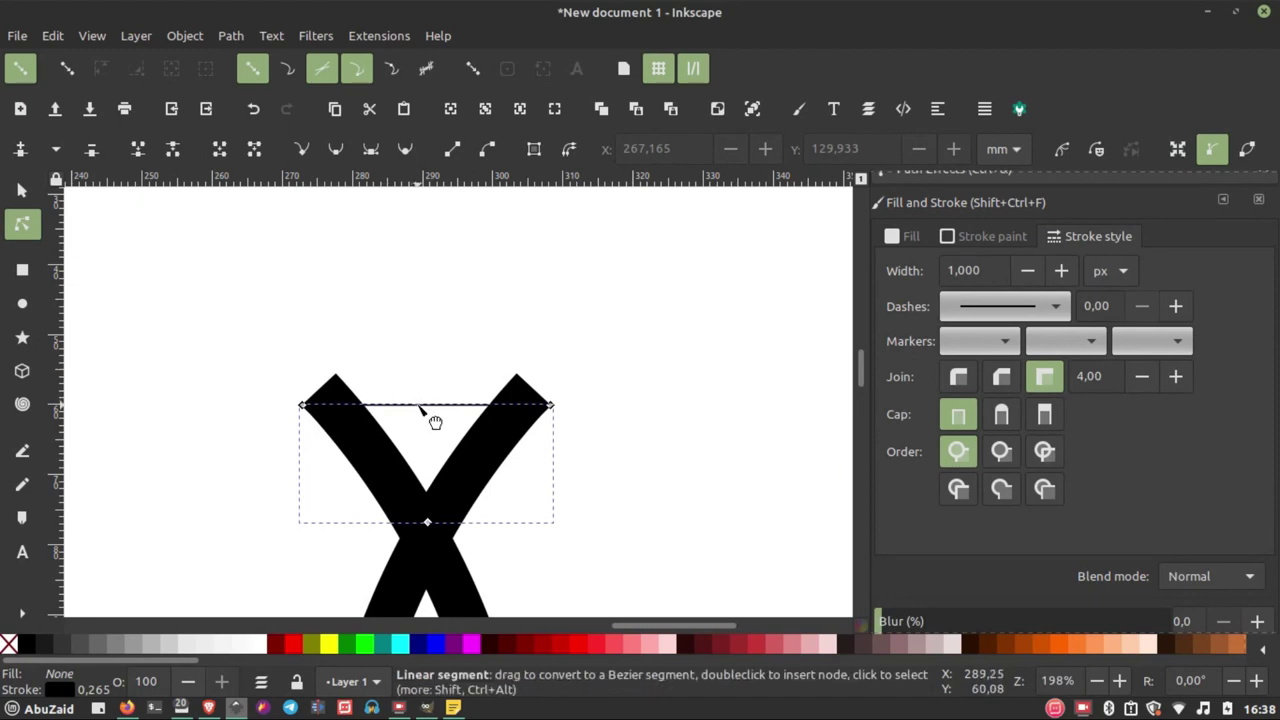
pyautogui.moveTo(420, 407); pyautogui.dragTo(425, 371)
pyautogui.moveTo(442, 376); pyautogui.dragTo(447, 368)
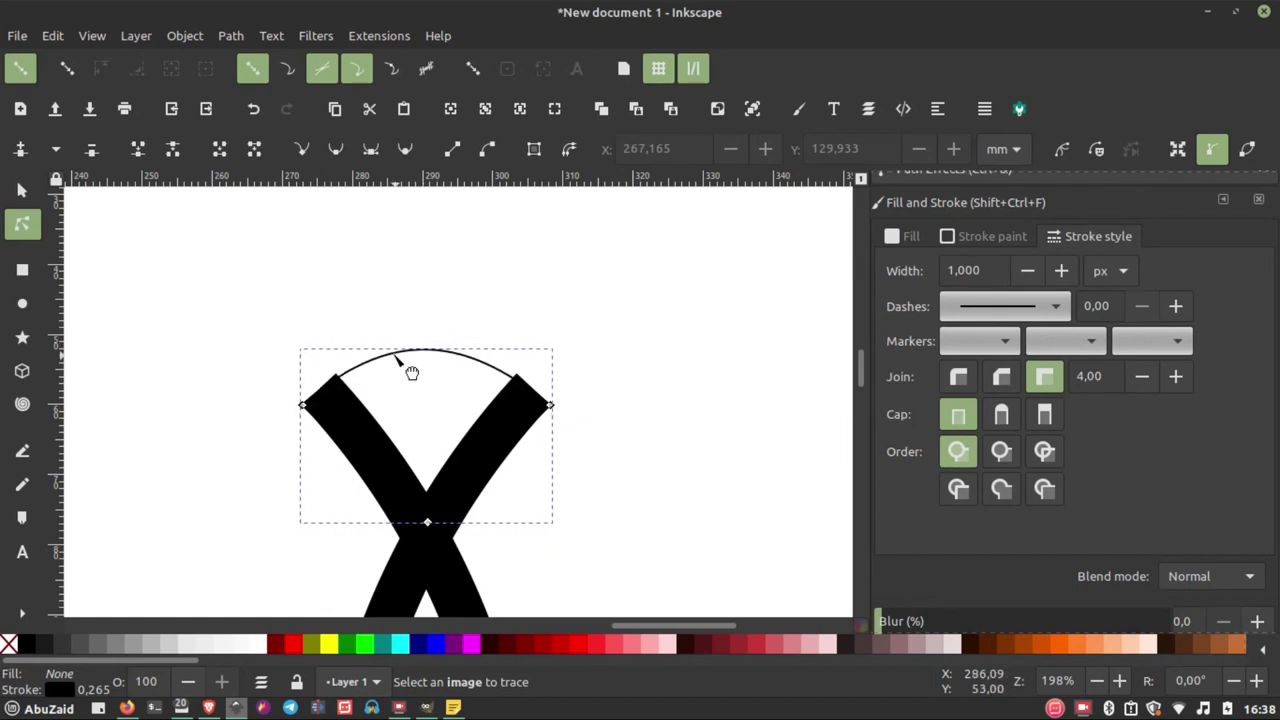
pyautogui.keyDown('ctrl'); pyautogui.scroll(2, 423, 400); pyautogui.keyUp('ctrl')
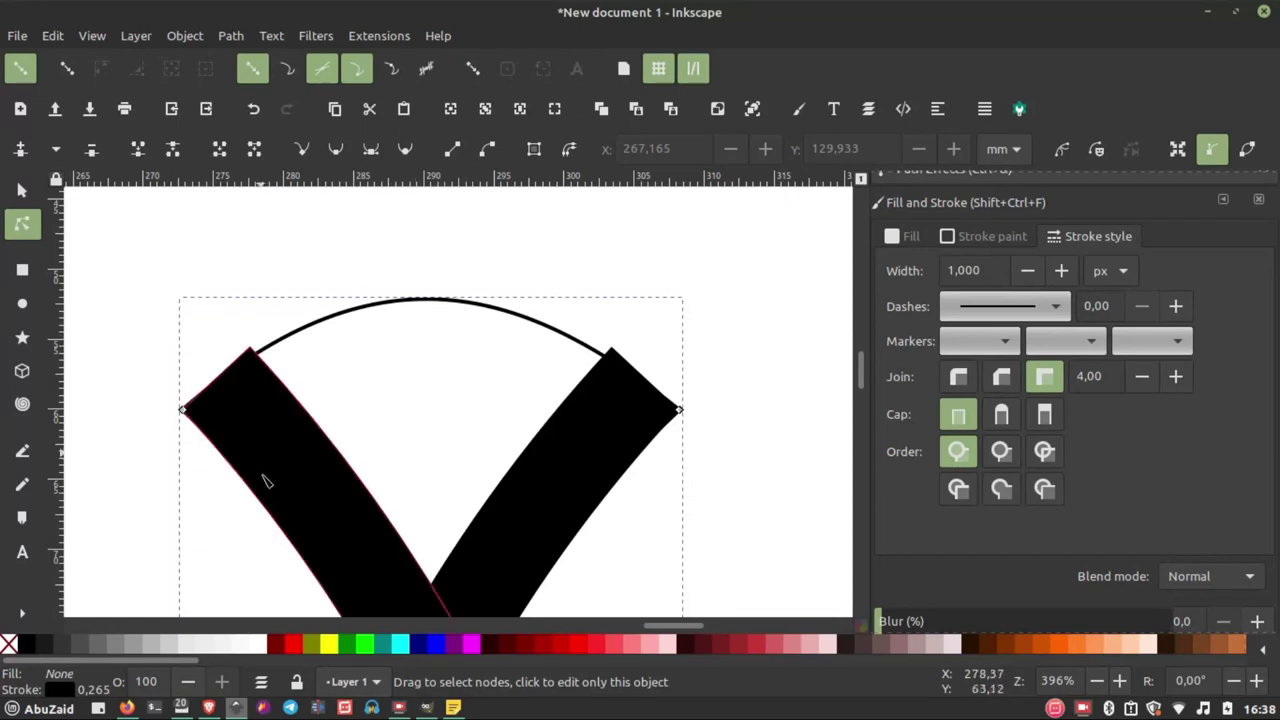
pyautogui.keyDown('ctrl'); pyautogui.scroll(-2, 389, 333); pyautogui.keyUp('ctrl')
pyautogui.keyDown('ctrl'); pyautogui.scroll(-2, 395, 390); pyautogui.keyUp('ctrl')
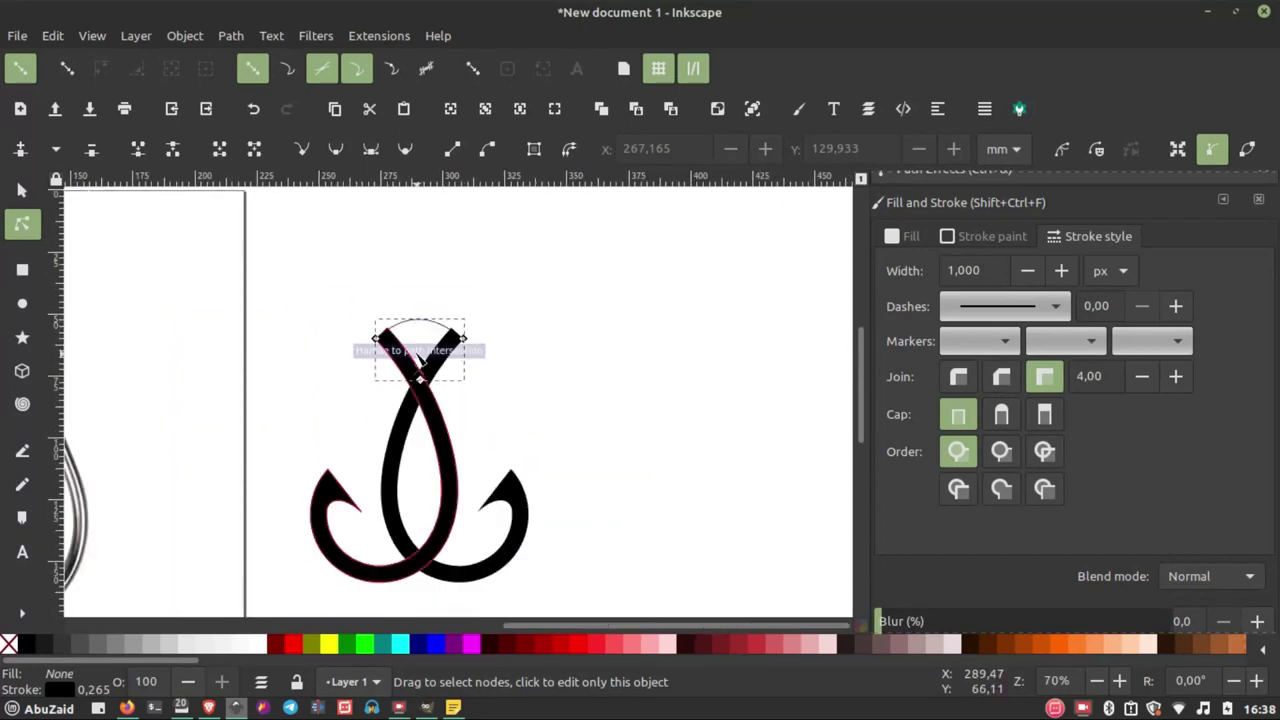
pyautogui.keyDown('ctrl'); pyautogui.scroll(1, 397, 338); pyautogui.keyUp('ctrl')
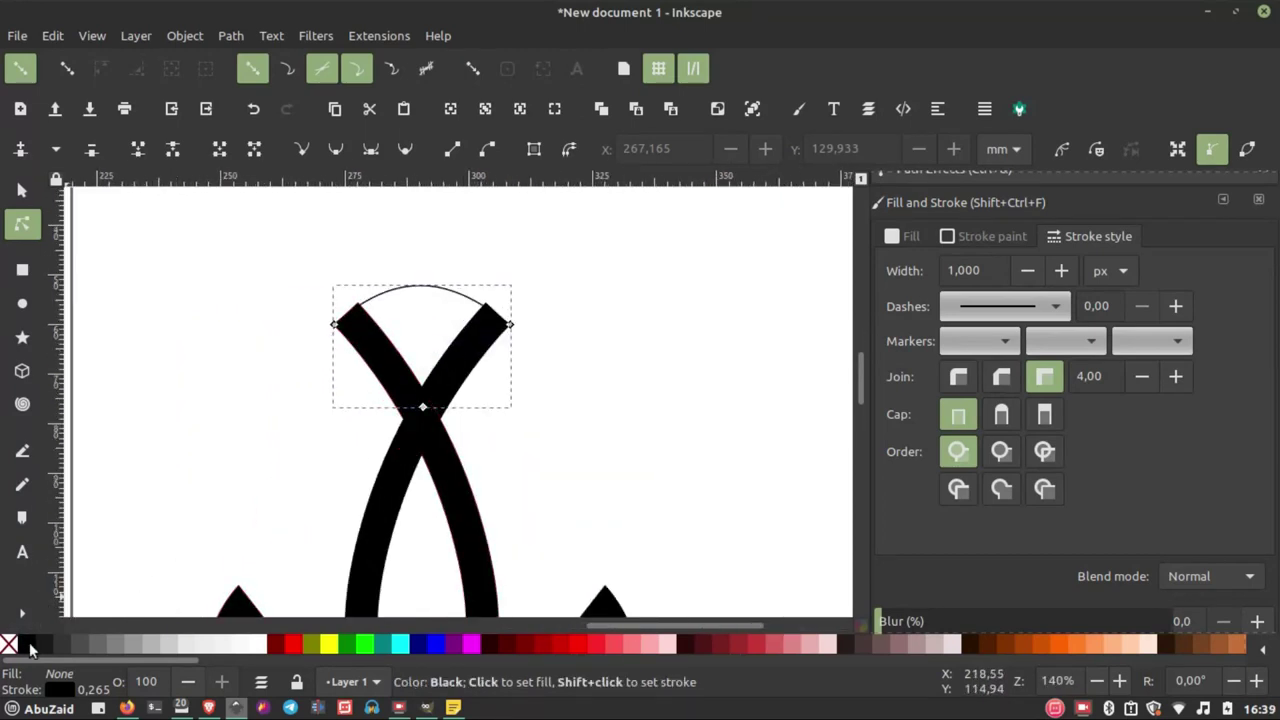
pyautogui.click(26, 645)
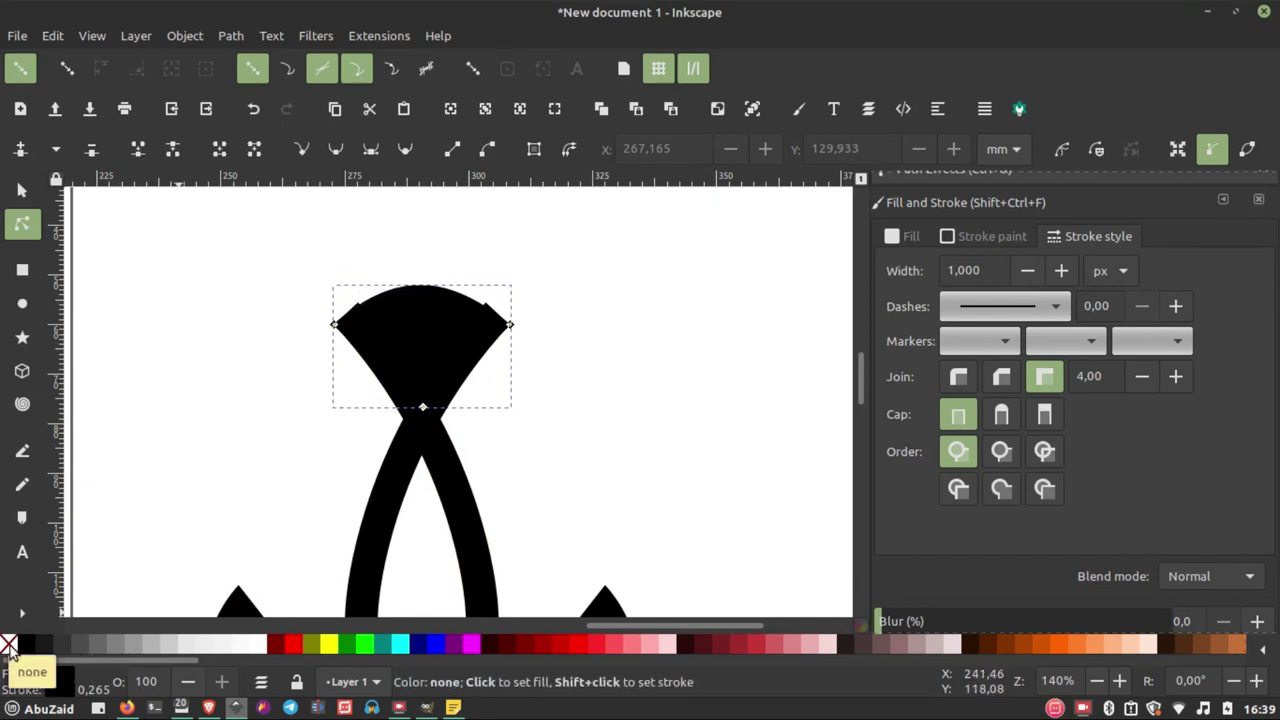
pyautogui.scroll(3, 377, 289)
pyautogui.scroll(3, 330, 382)
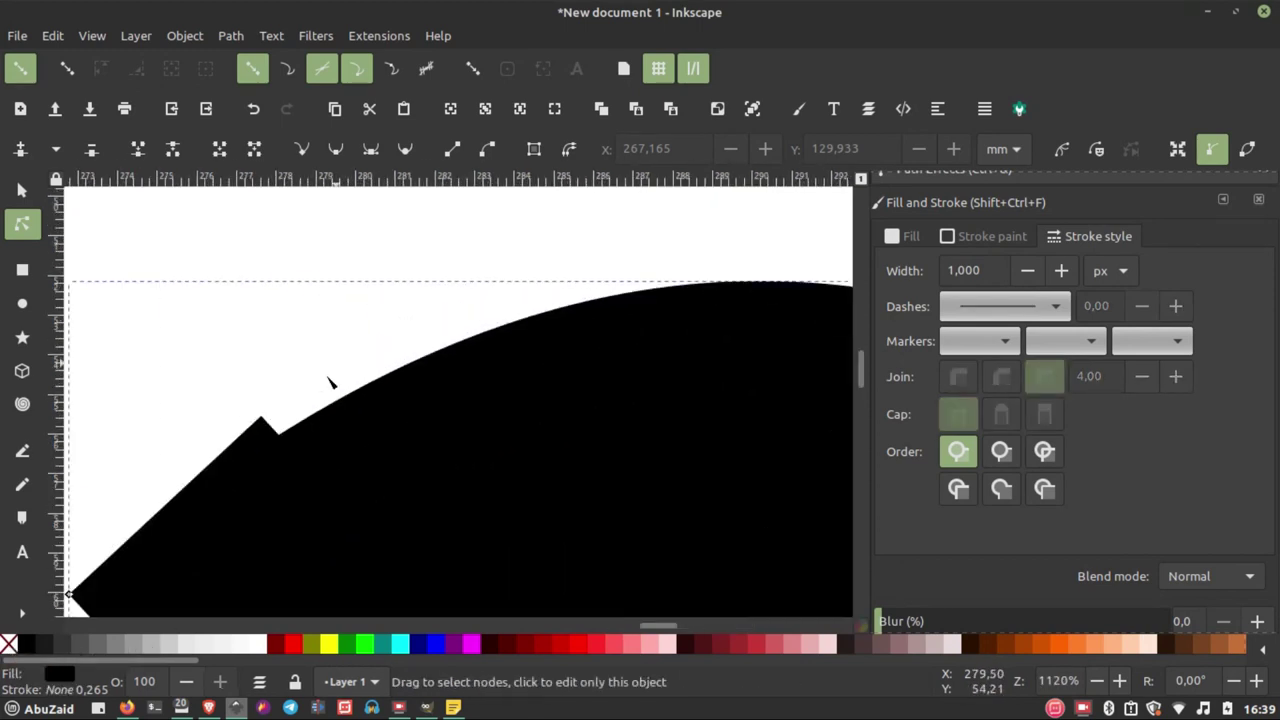
pyautogui.scroll(-3, 240, 313)
pyautogui.scroll(-2, 471, 329)
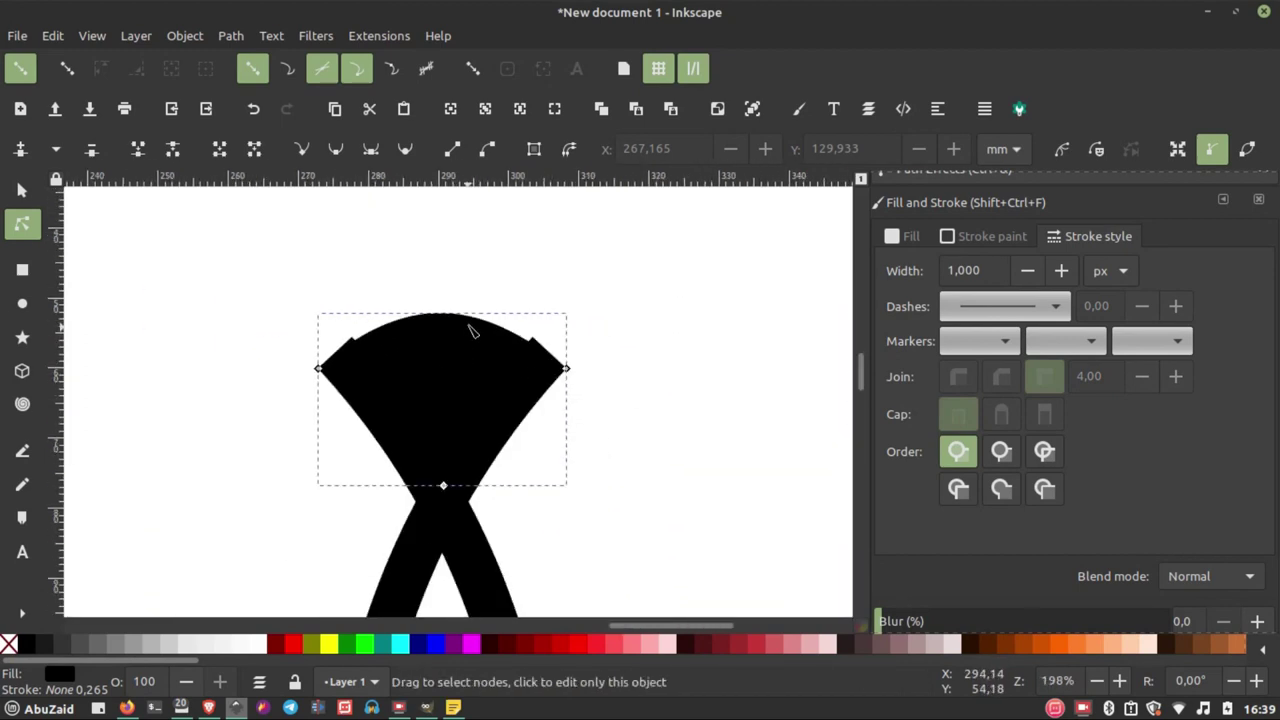
pyautogui.scroll(2, 476, 330)
pyautogui.scroll(-1, 476, 330)
pyautogui.scroll(2, 476, 345)
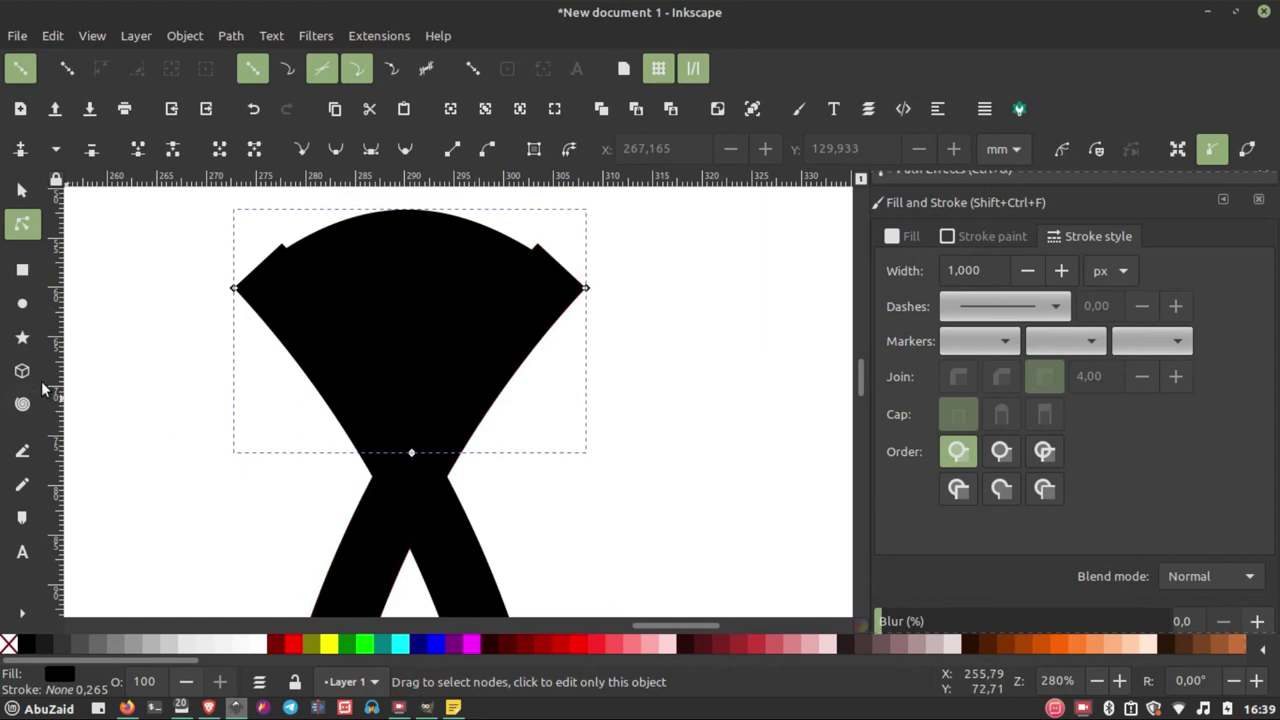
pyautogui.moveTo(72, 370); pyautogui.dragTo(410, 454)
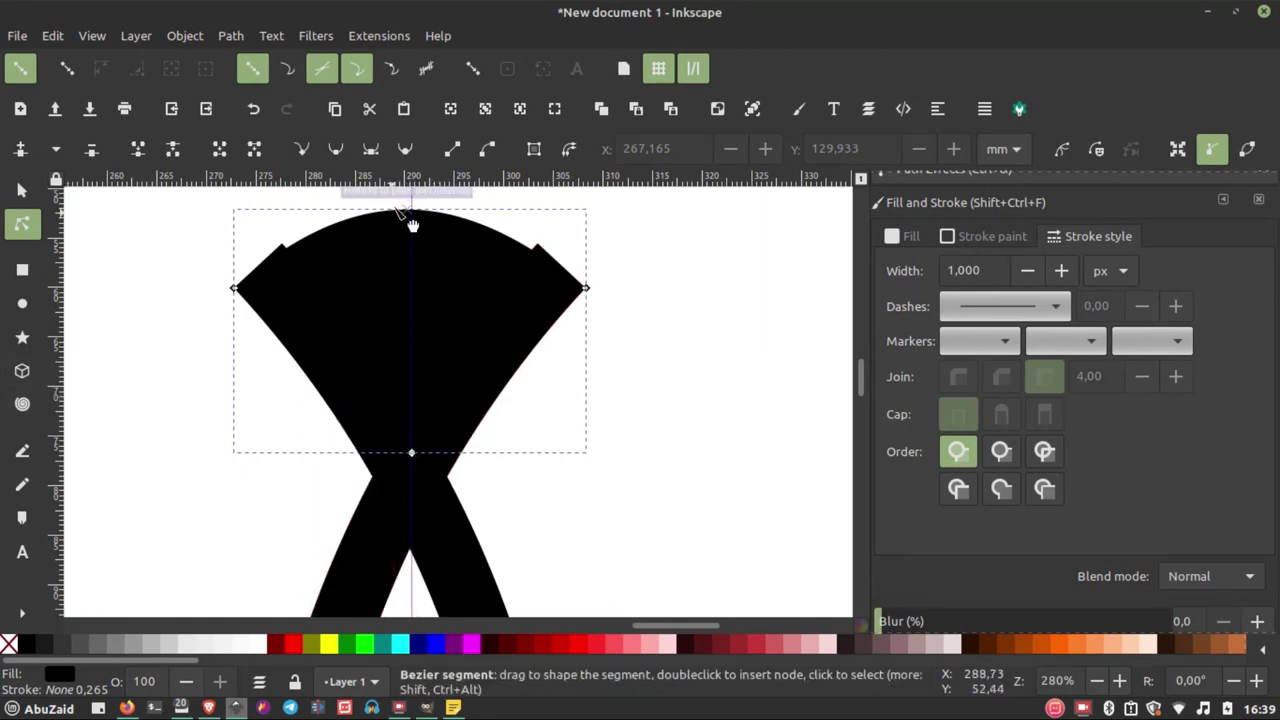
pyautogui.scroll(3, 440, 228)
pyautogui.moveTo(439, 234); pyautogui.dragTo(457, 231)
pyautogui.scroll(-1, 414, 294)
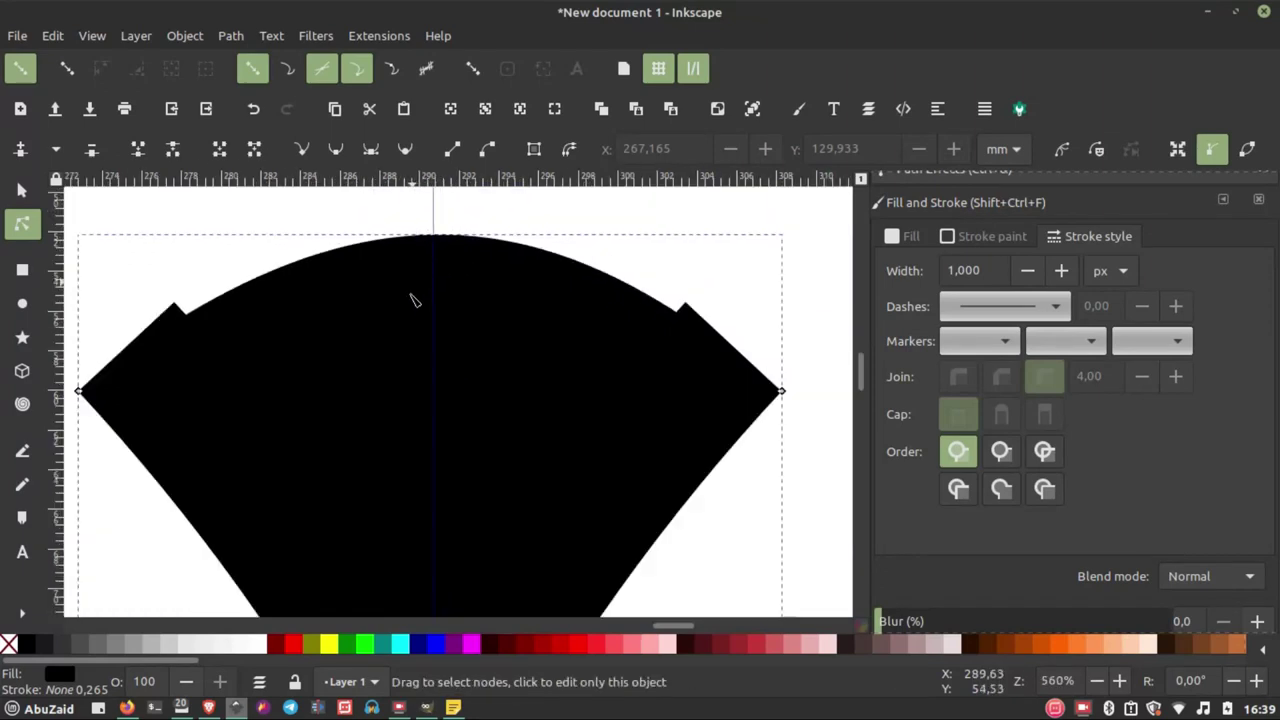
pyautogui.scroll(-3, 449, 327)
pyautogui.scroll(2, 507, 325)
pyautogui.scroll(-2, 507, 325)
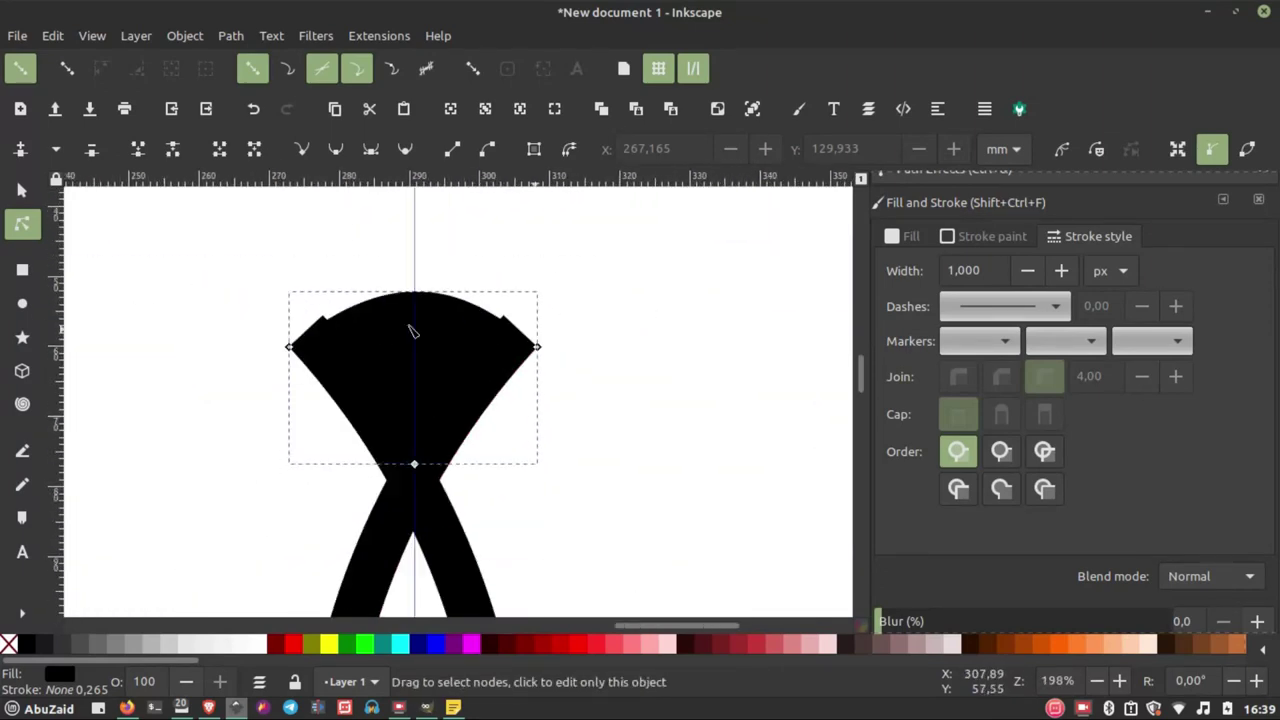
pyautogui.scroll(2, 414, 330)
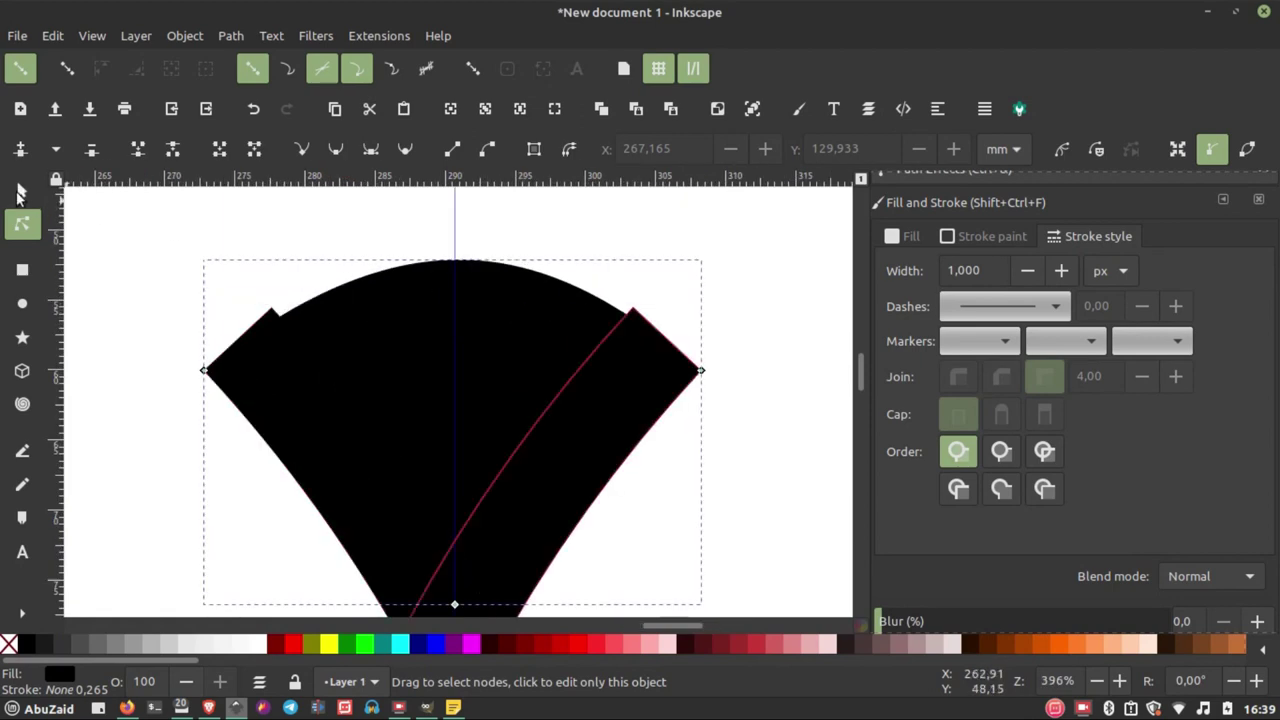
pyautogui.click(22, 190)
pyautogui.click(255, 232)
pyautogui.scroll(-3, 686, 394)
pyautogui.scroll(-1, 686, 394)
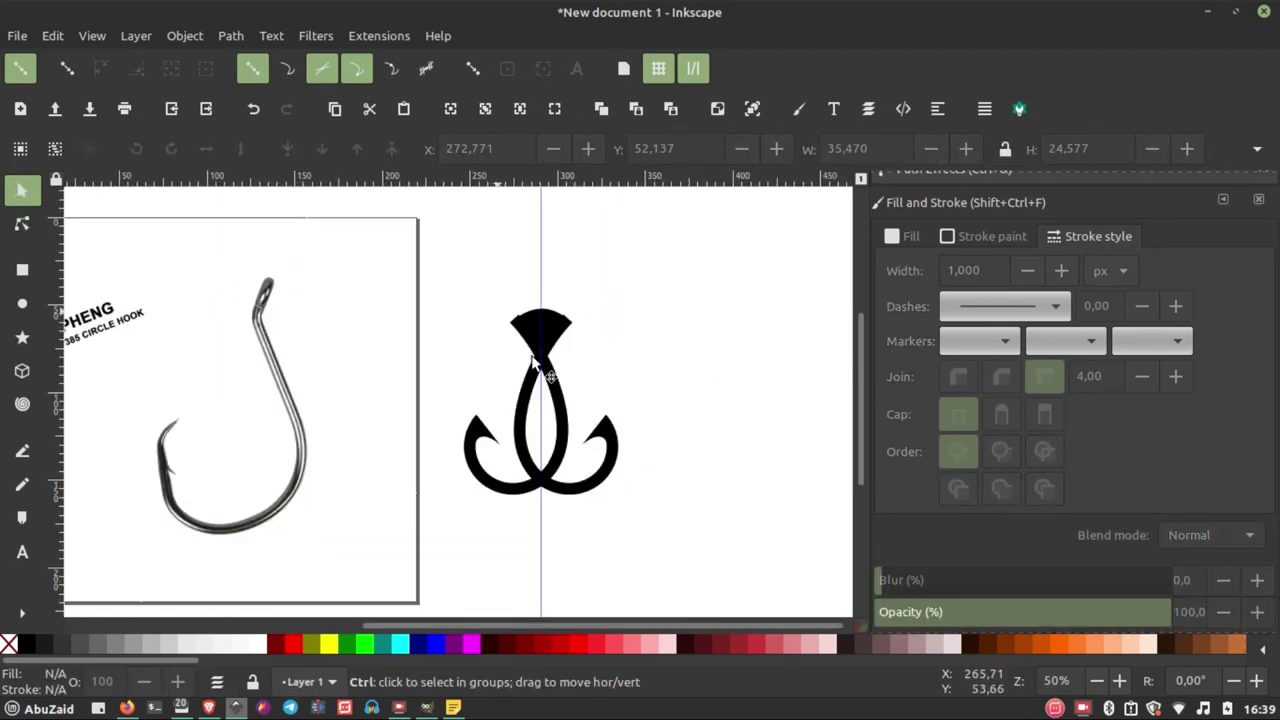
pyautogui.scroll(2, 580, 330)
pyautogui.scroll(1, 571, 326)
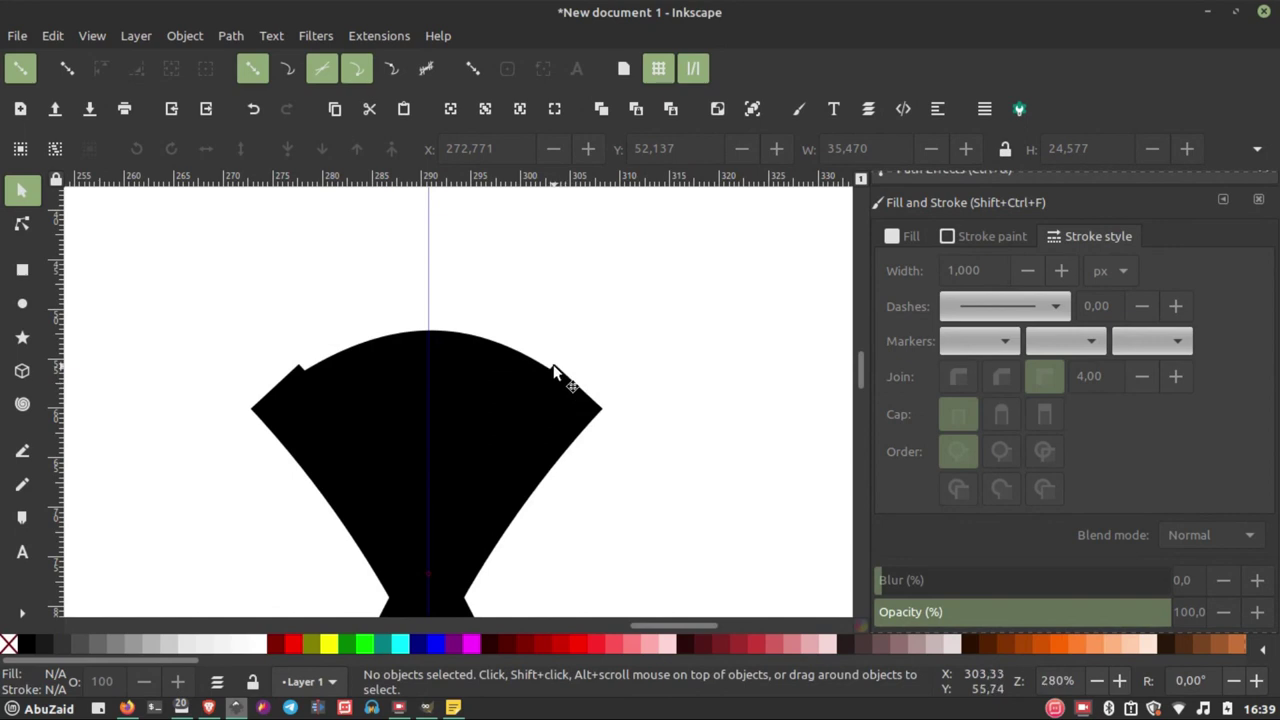
pyautogui.scroll(3, 556, 372)
# - Draw a closed five-point cutting shape over the fan's upper-right corner
pyautogui.click(559, 361)
pyautogui.click(559, 310)
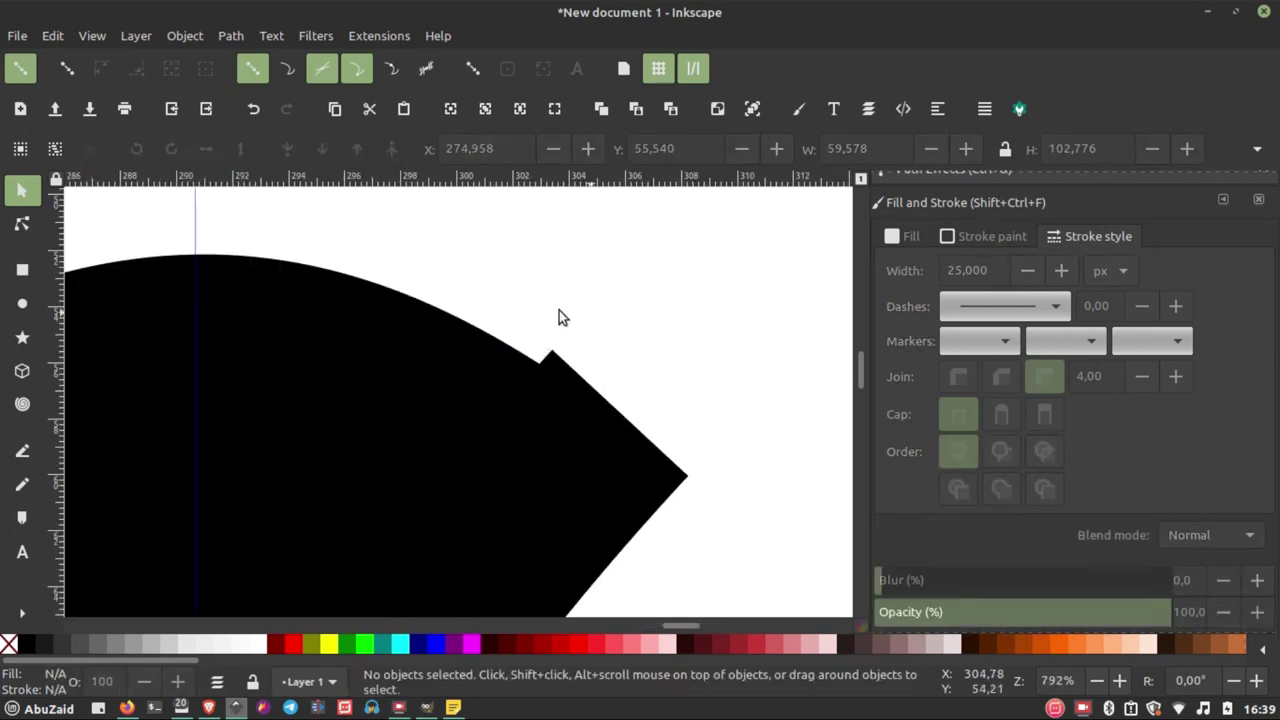
pyautogui.click(24, 454)
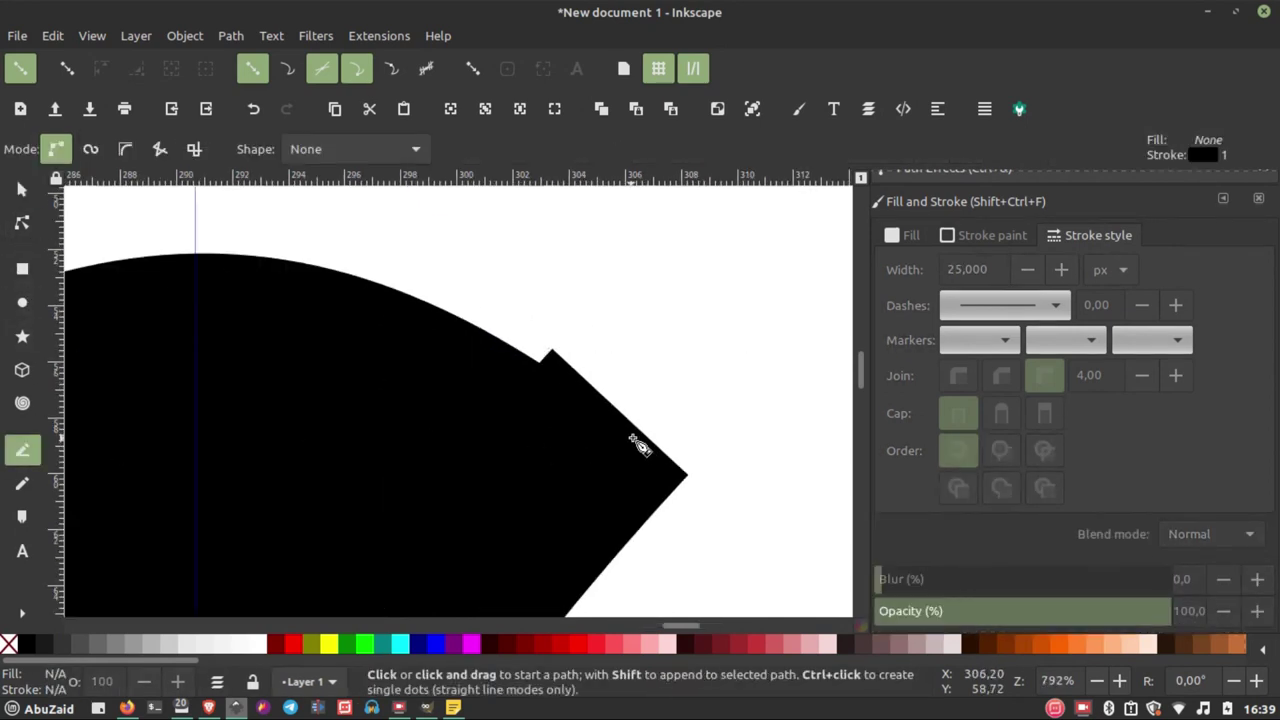
pyautogui.click(688, 475)
pyautogui.click(460, 463)
pyautogui.click(378, 357)
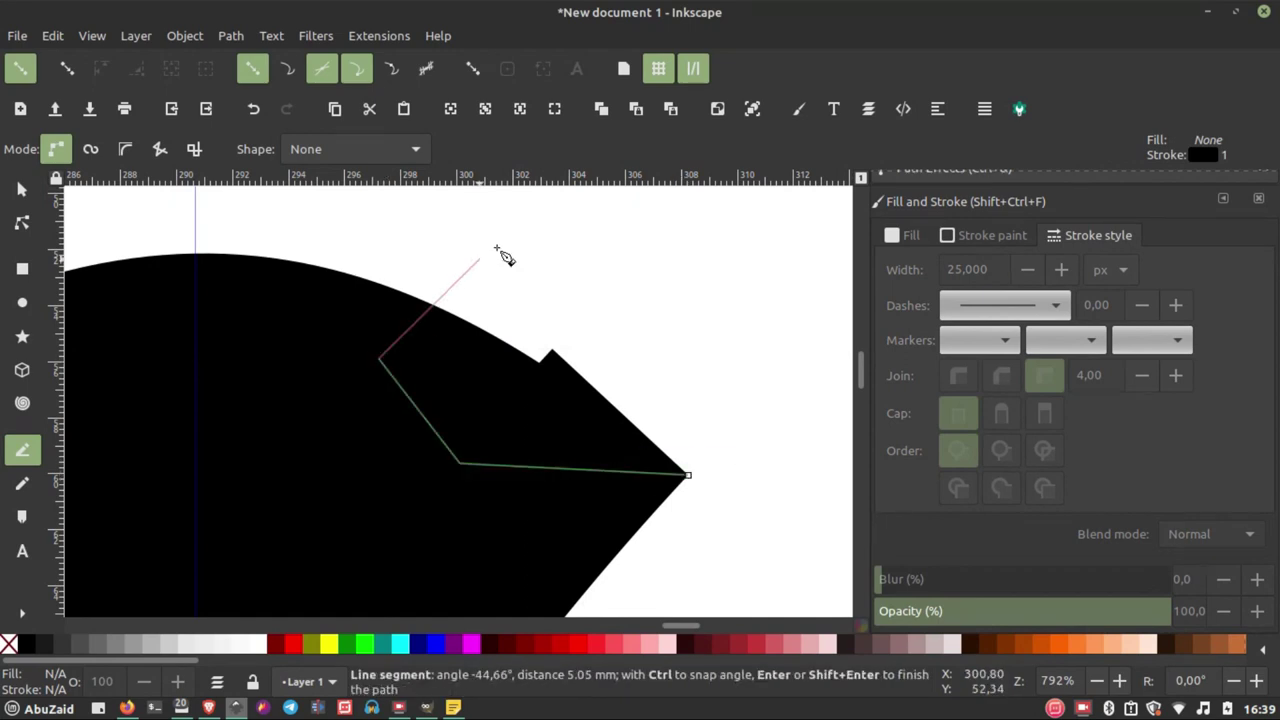
pyautogui.click(497, 247)
pyautogui.click(765, 300)
pyautogui.click(690, 476)
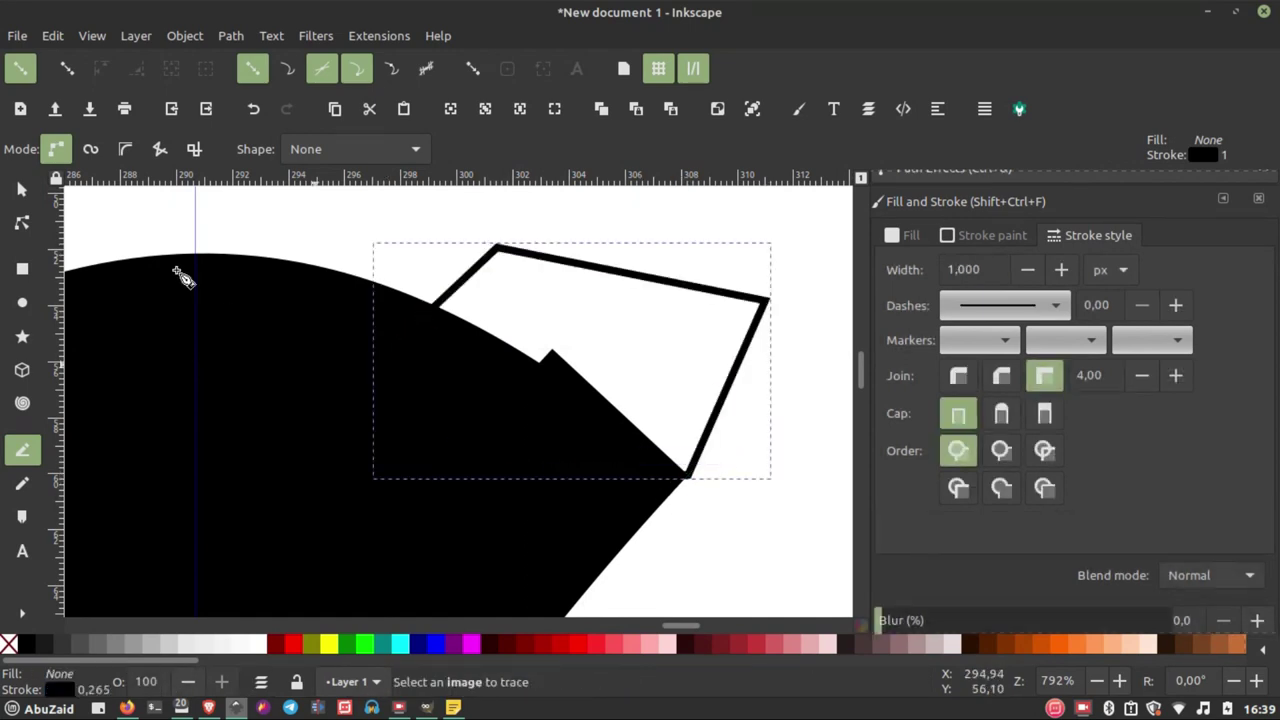
pyautogui.click(22, 189)
# - Shift-select the anchor body and apply Path > Difference to trim that corner
pyautogui.scroll(-3, 575, 200)
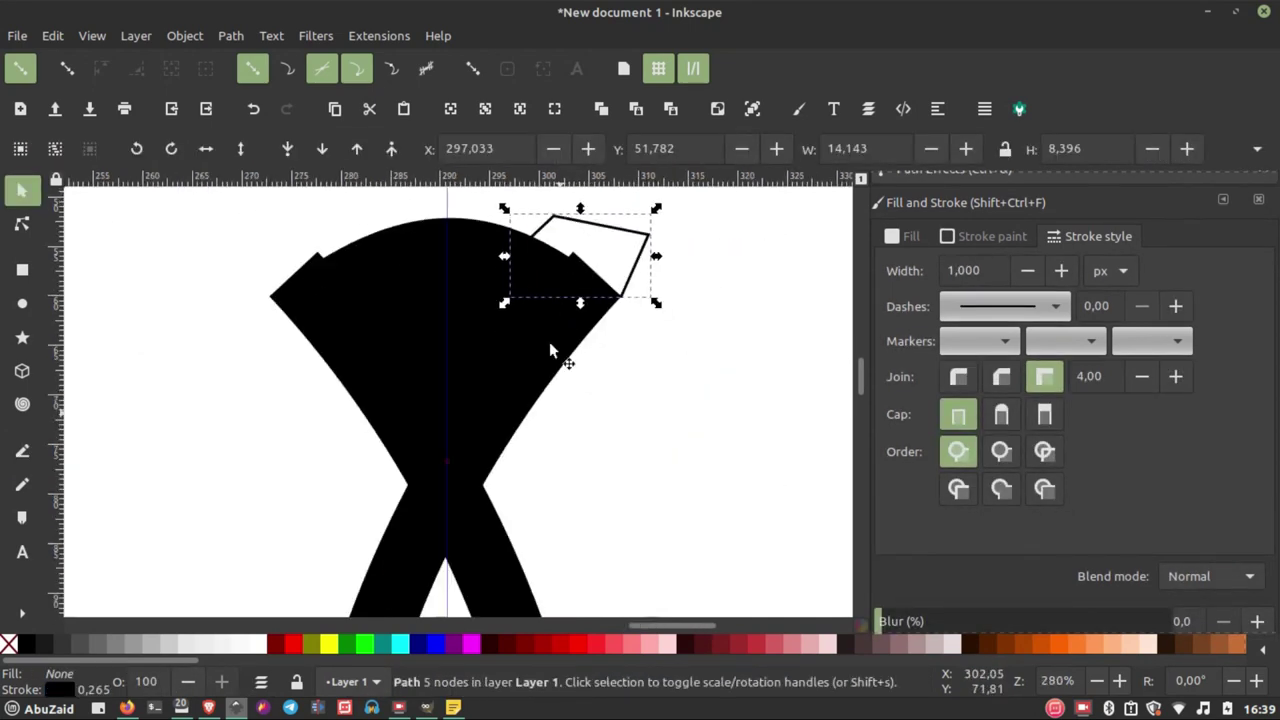
pyautogui.scroll(-2, 482, 325)
pyautogui.scroll(-1, 488, 317)
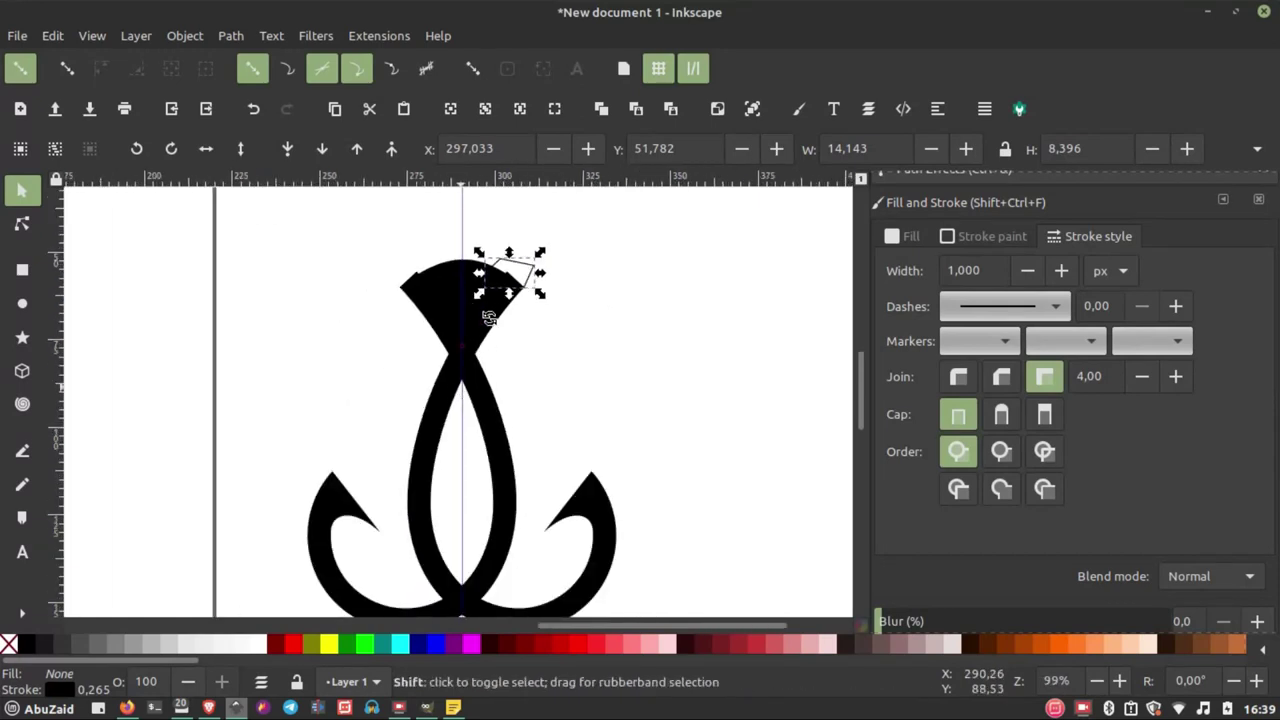
pyautogui.keyDown('shift'); pyautogui.click(607, 512); pyautogui.keyUp('shift')
pyautogui.scroll(3, 513, 272)
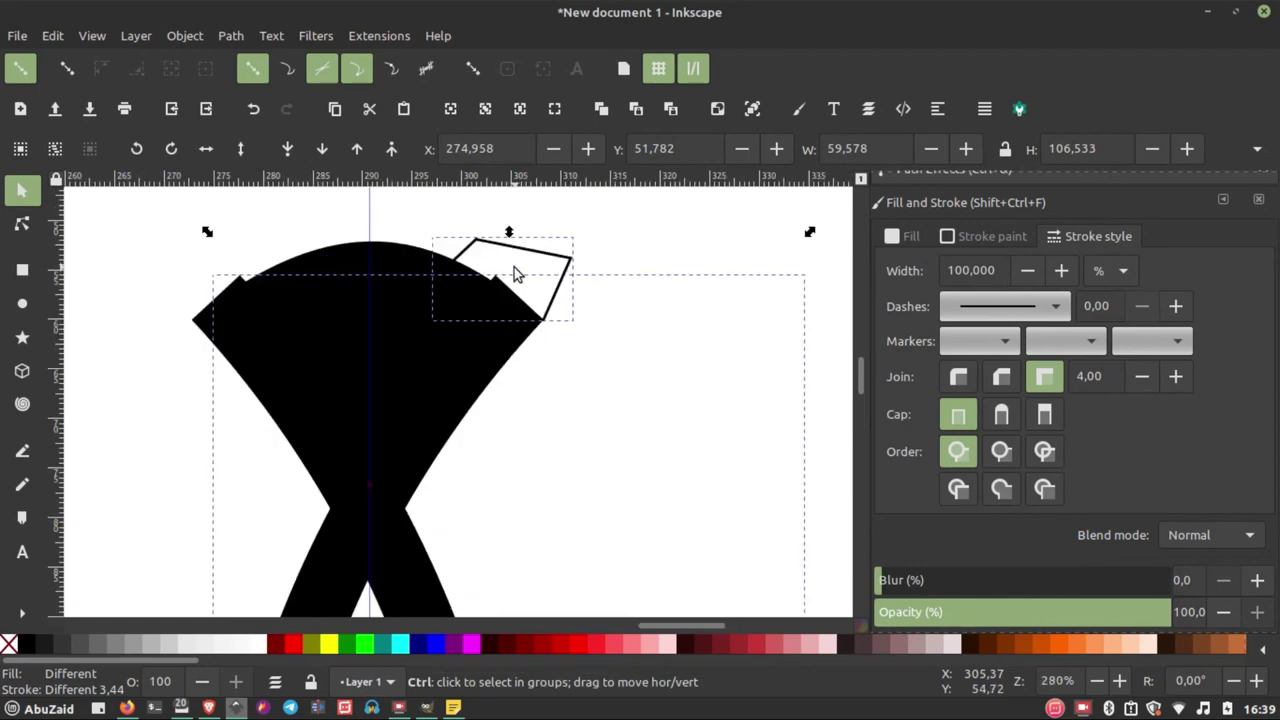
pyautogui.click(188, 34)
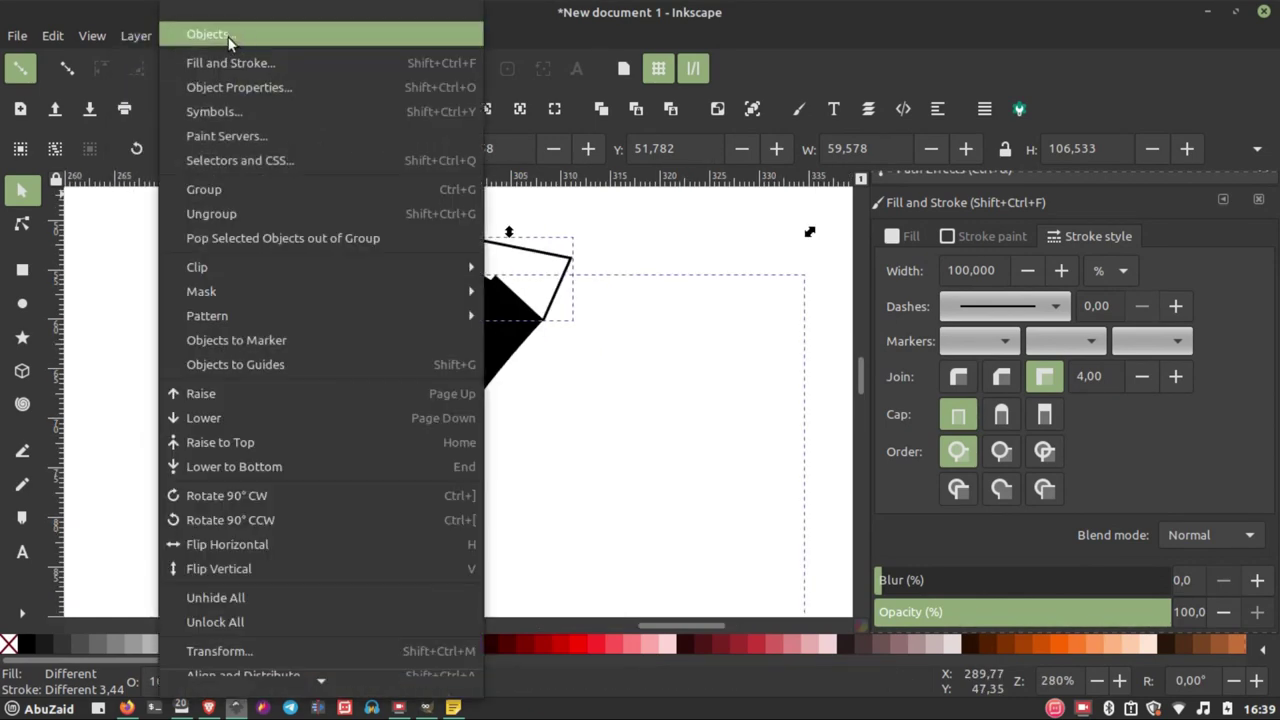
pyautogui.click(472, 36)
pyautogui.click(236, 36)
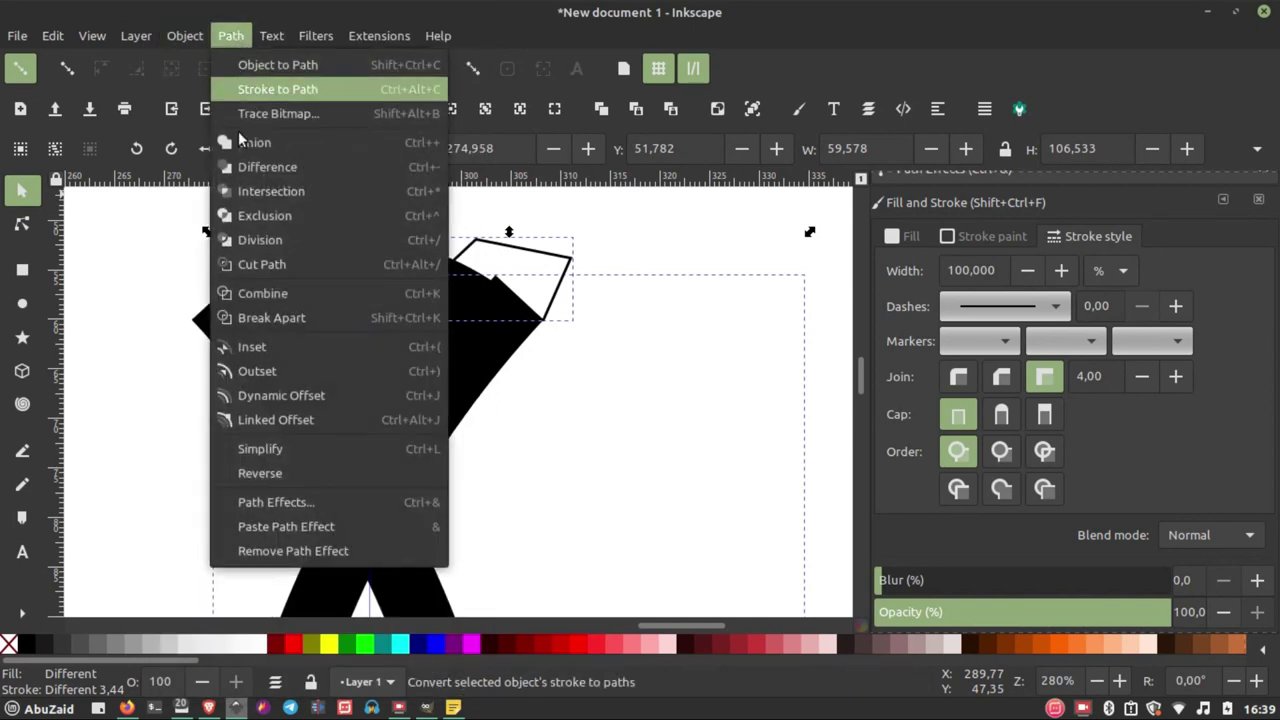
pyautogui.click(267, 170)
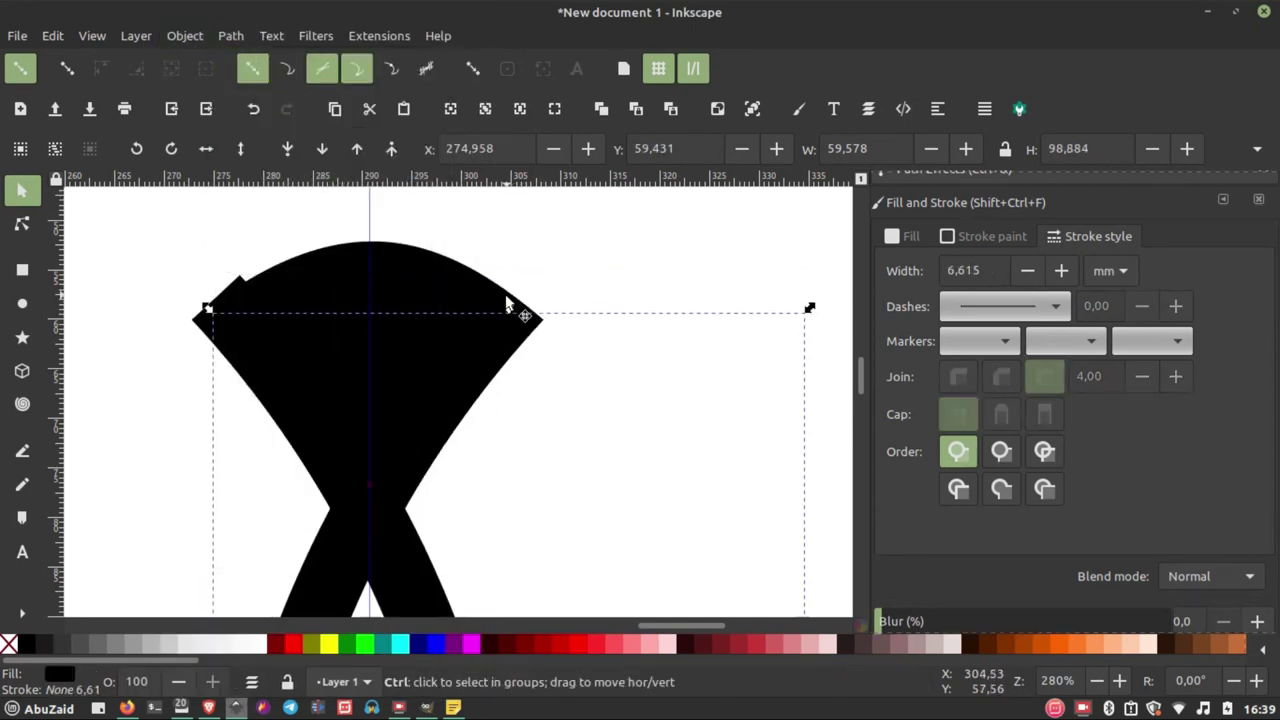
pyautogui.scroll(2, 520, 300)
pyautogui.click(766, 360)
# - Draw a closed five-point cutting shape over the fan's upper-left corner
pyautogui.scroll(-2, 277, 314)
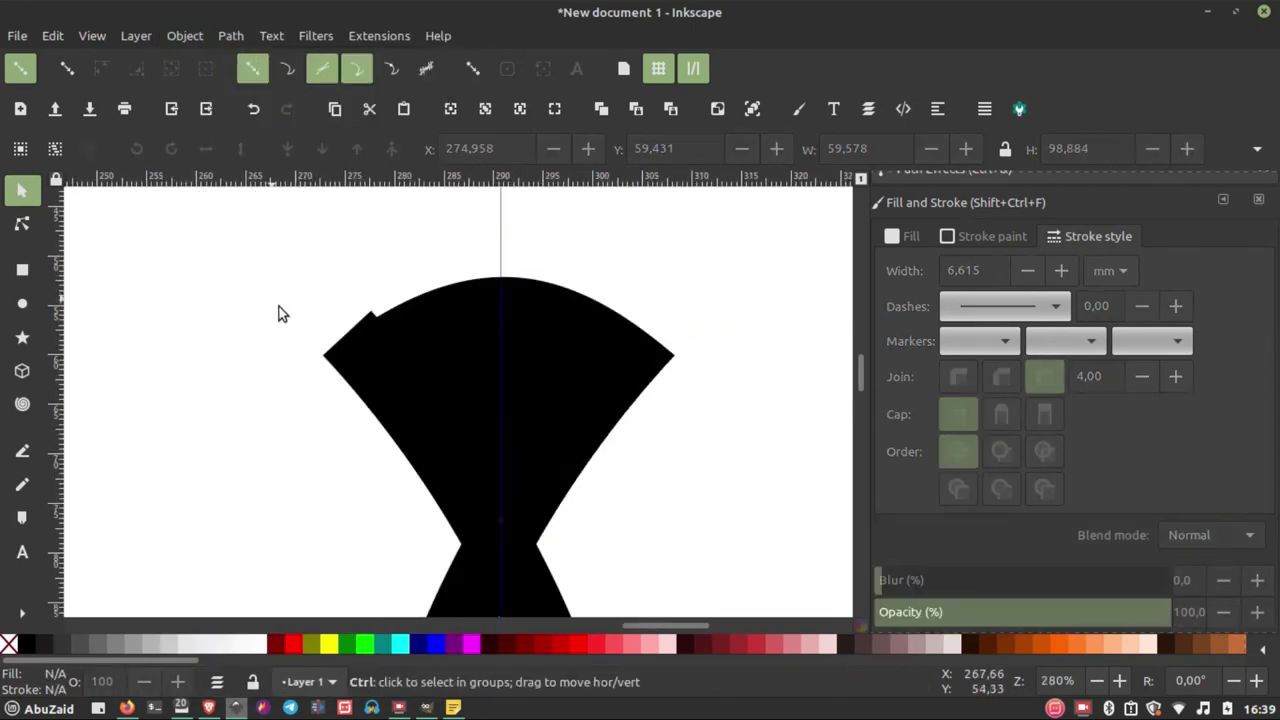
pyautogui.scroll(2, 387, 324)
pyautogui.click(22, 450)
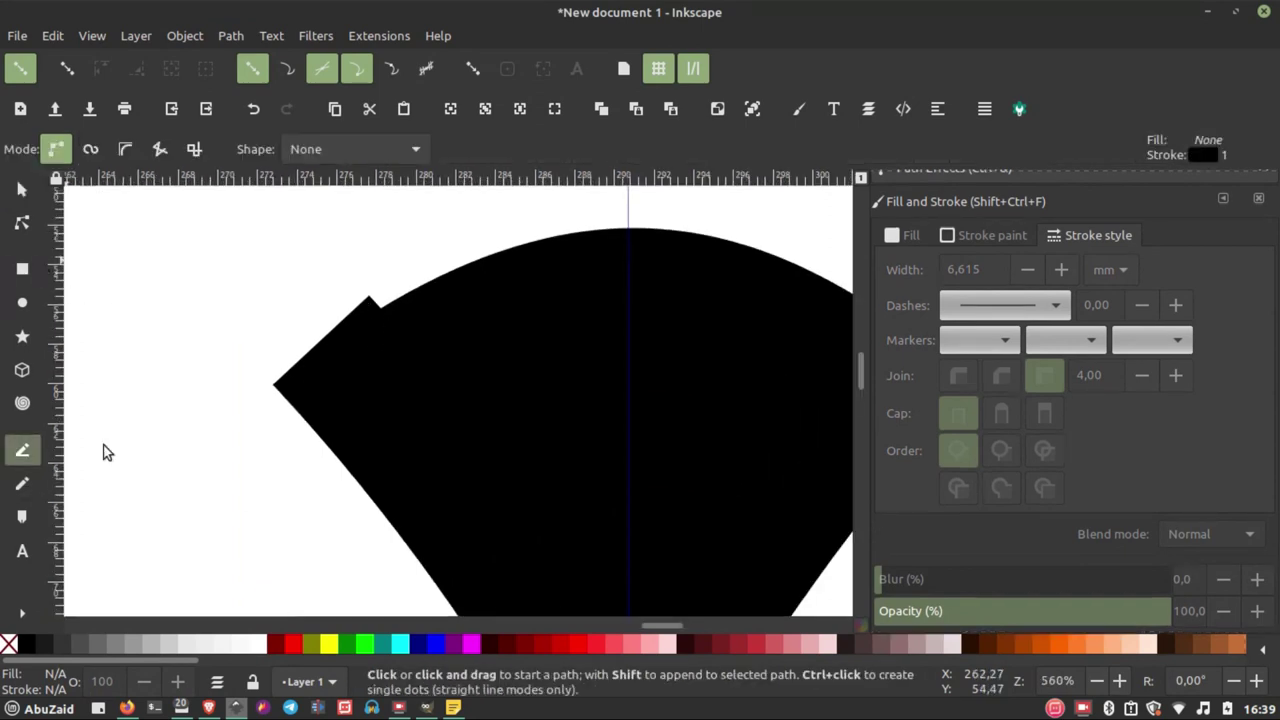
pyautogui.click(272, 385)
pyautogui.click(541, 369)
pyautogui.click(431, 224)
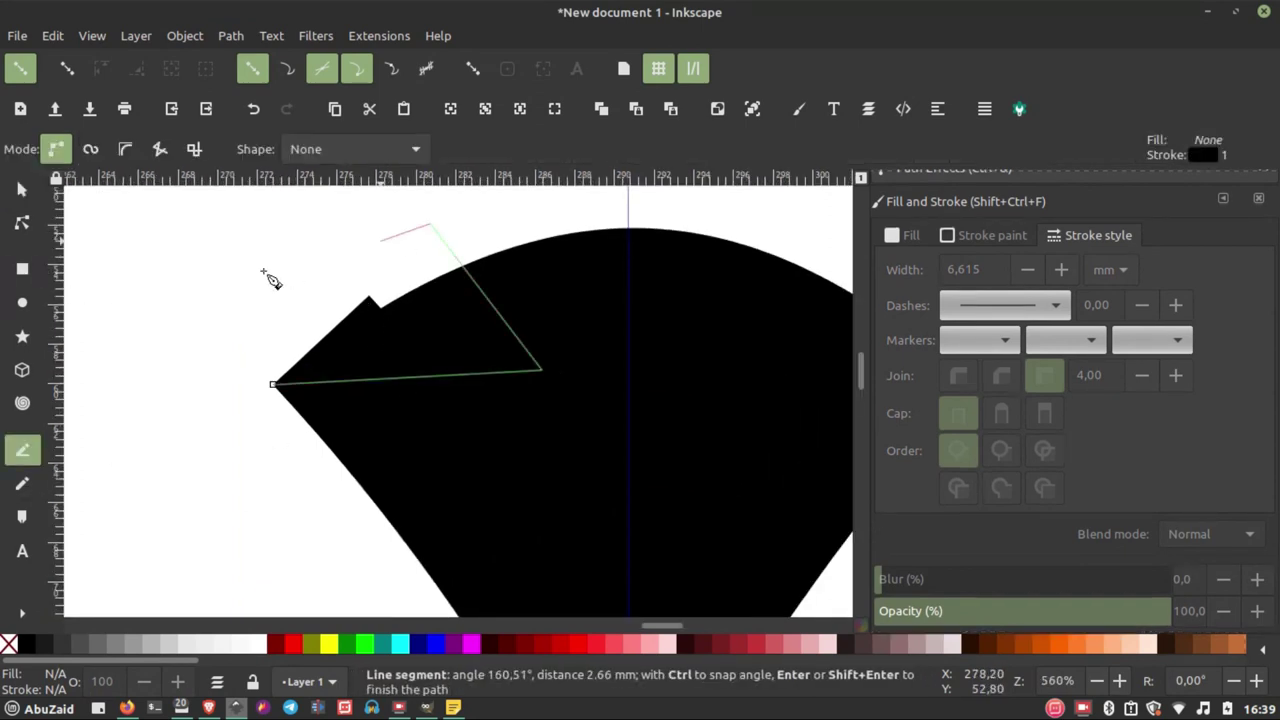
pyautogui.click(217, 270)
pyautogui.click(232, 340)
pyautogui.click(272, 385)
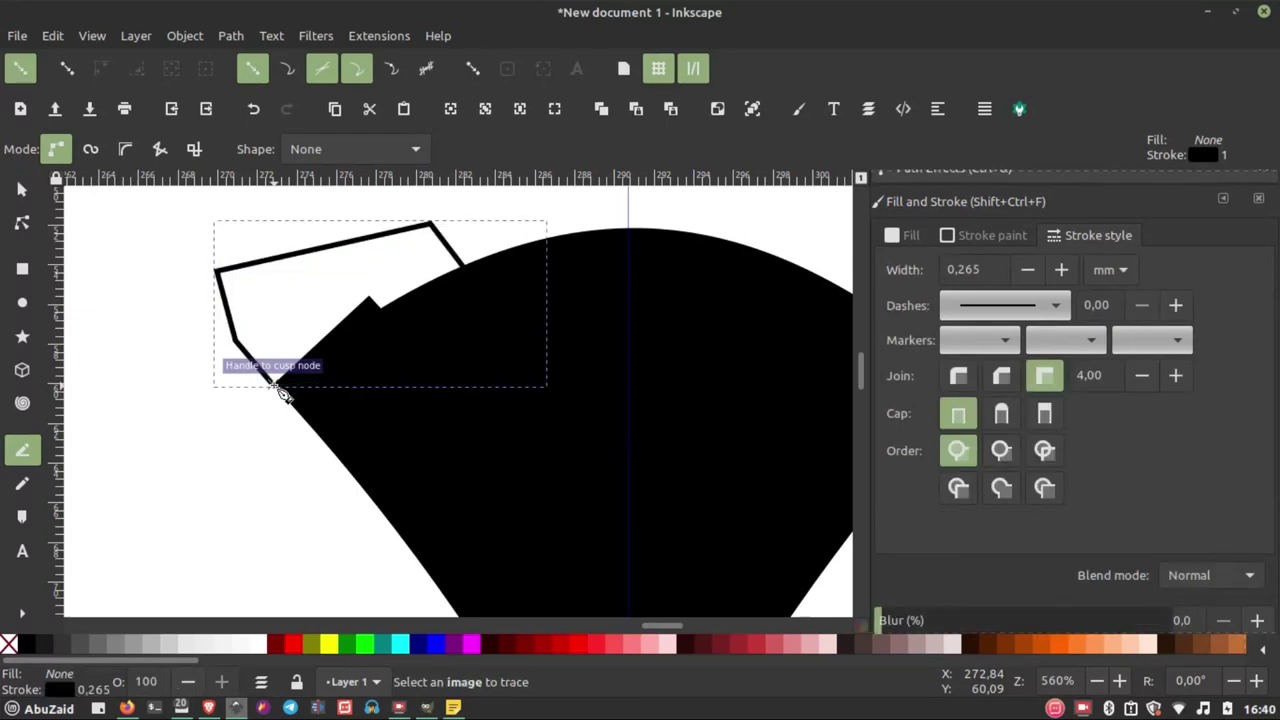
pyautogui.press('s')
# - Shift-select the anchor body and apply Path > Difference to trim the left corner
pyautogui.scroll(-4, 222, 245)
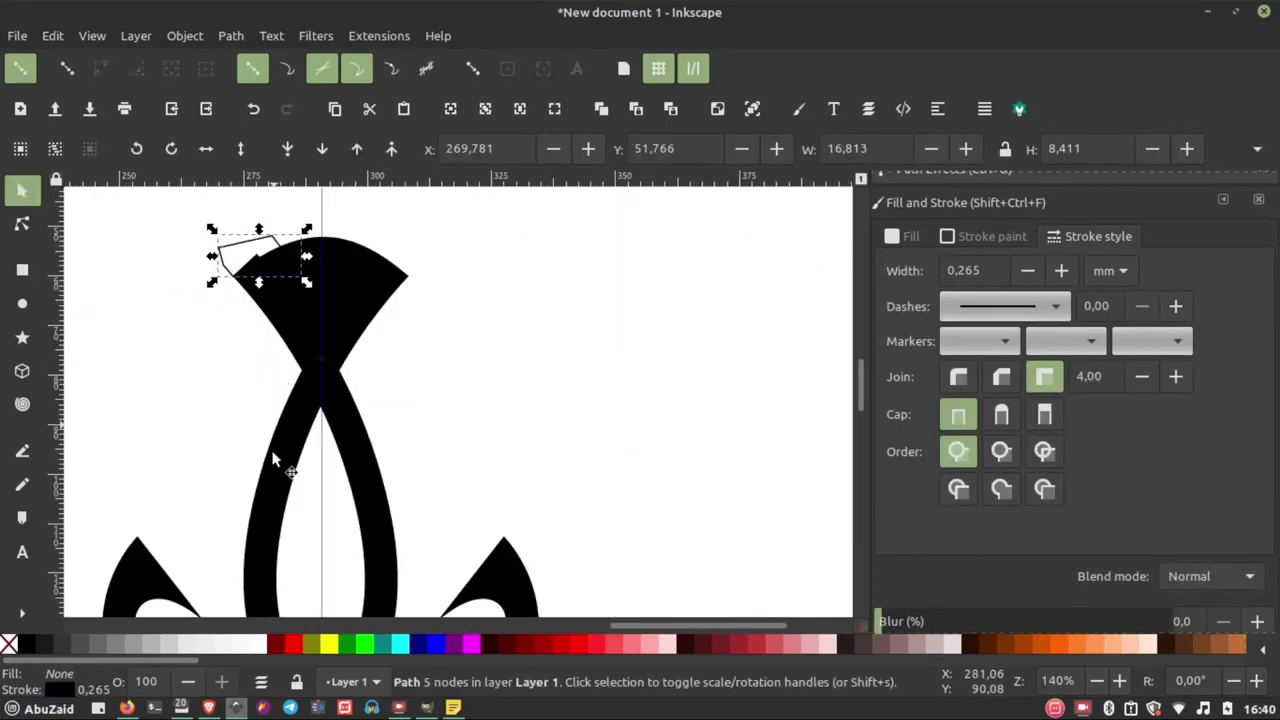
pyautogui.scroll(-2, 283, 423)
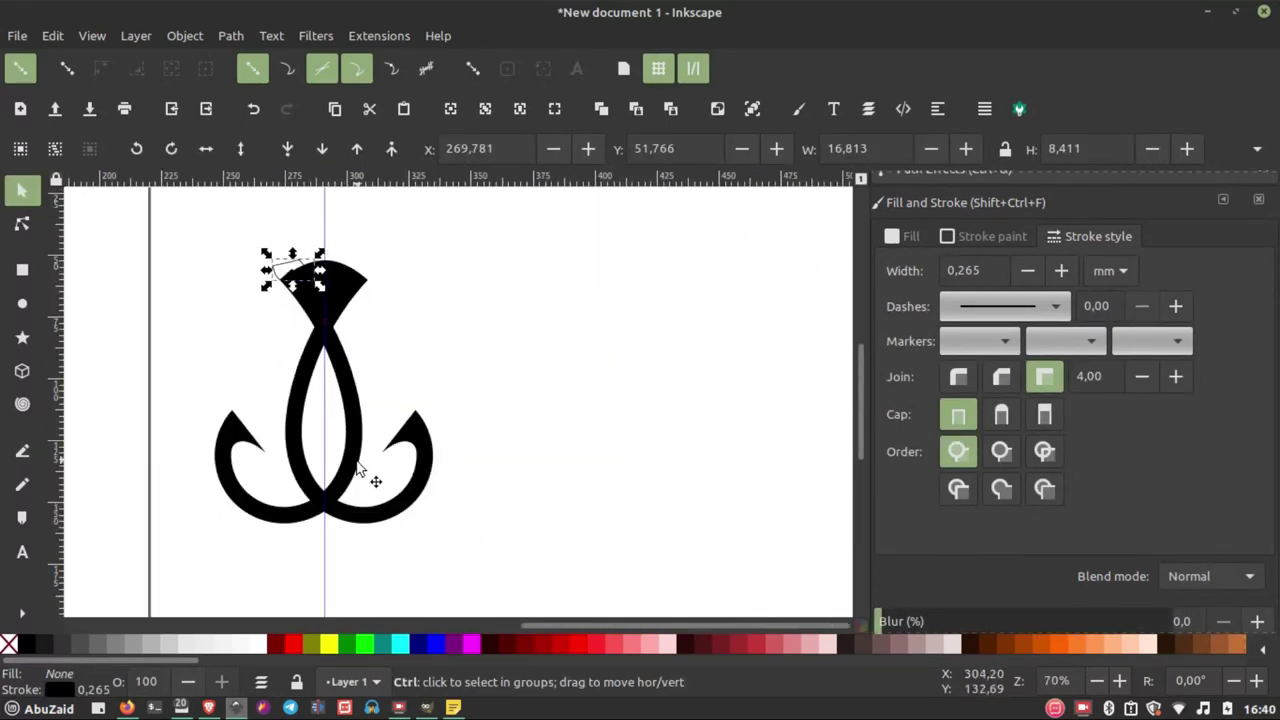
pyautogui.keyDown('shift'); pyautogui.click(249, 452); pyautogui.keyUp('shift')
pyautogui.scroll(2, 300, 262)
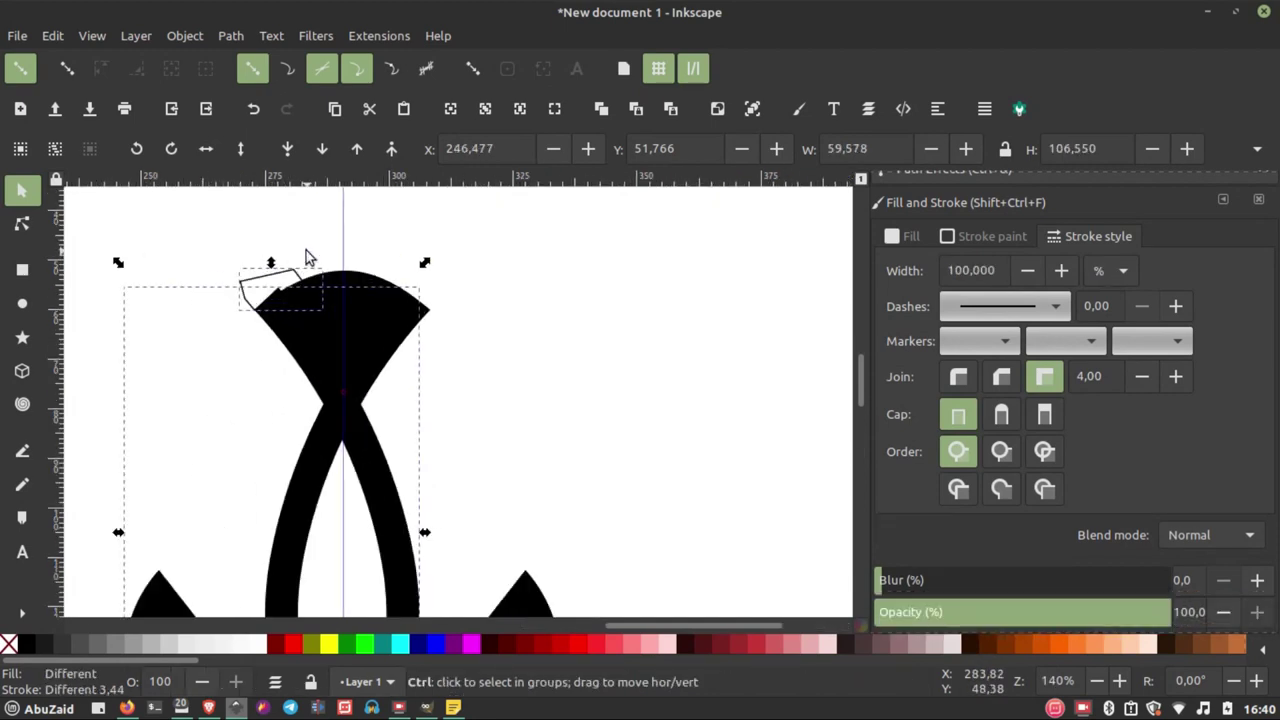
pyautogui.scroll(2, 283, 272)
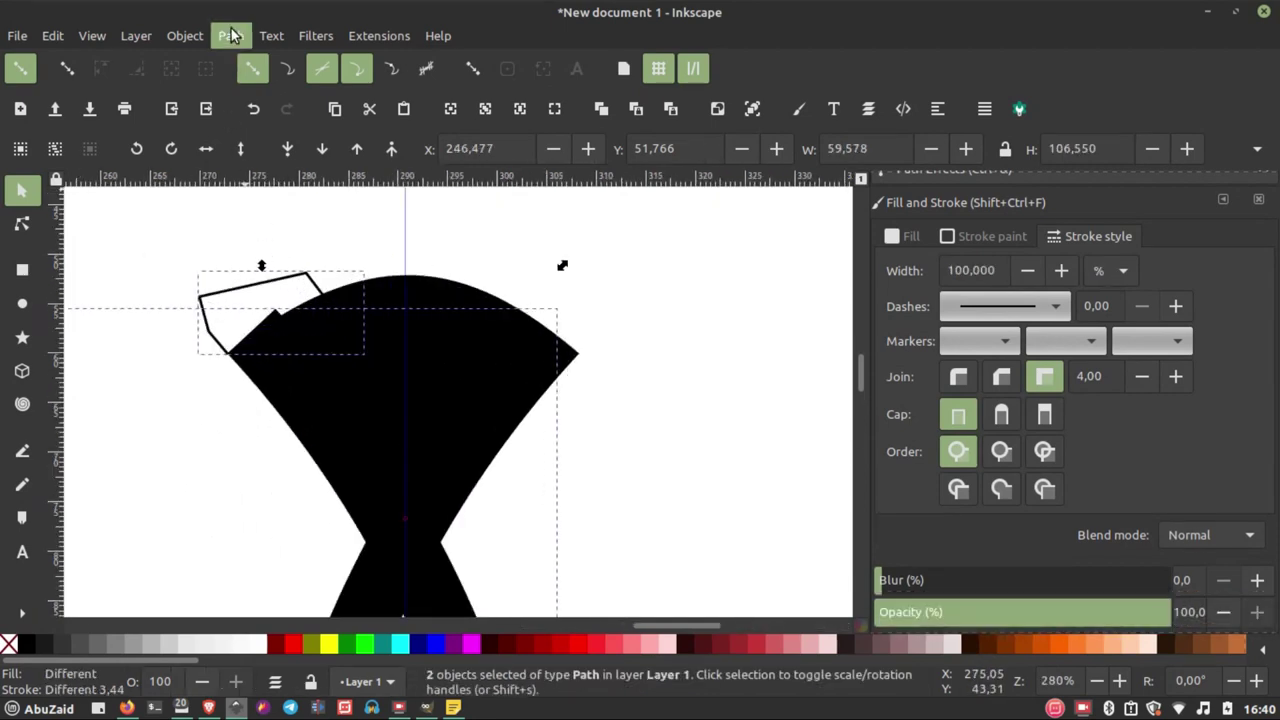
pyautogui.click(232, 38)
pyautogui.click(272, 167)
pyautogui.click(215, 231)
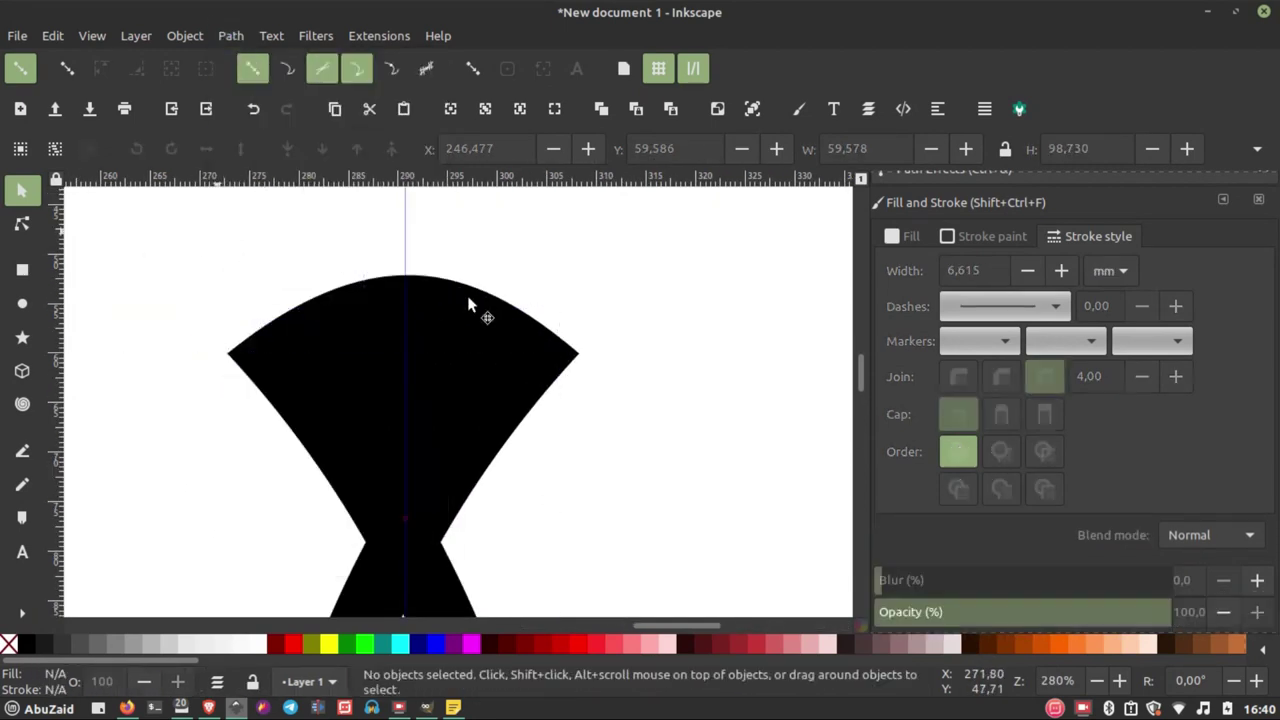
# - Zoom around to check the symmetrically trimmed fan corners
pyautogui.scroll(-4, 471, 300)
pyautogui.scroll(-2, 482, 381)
pyautogui.scroll(2, 482, 383)
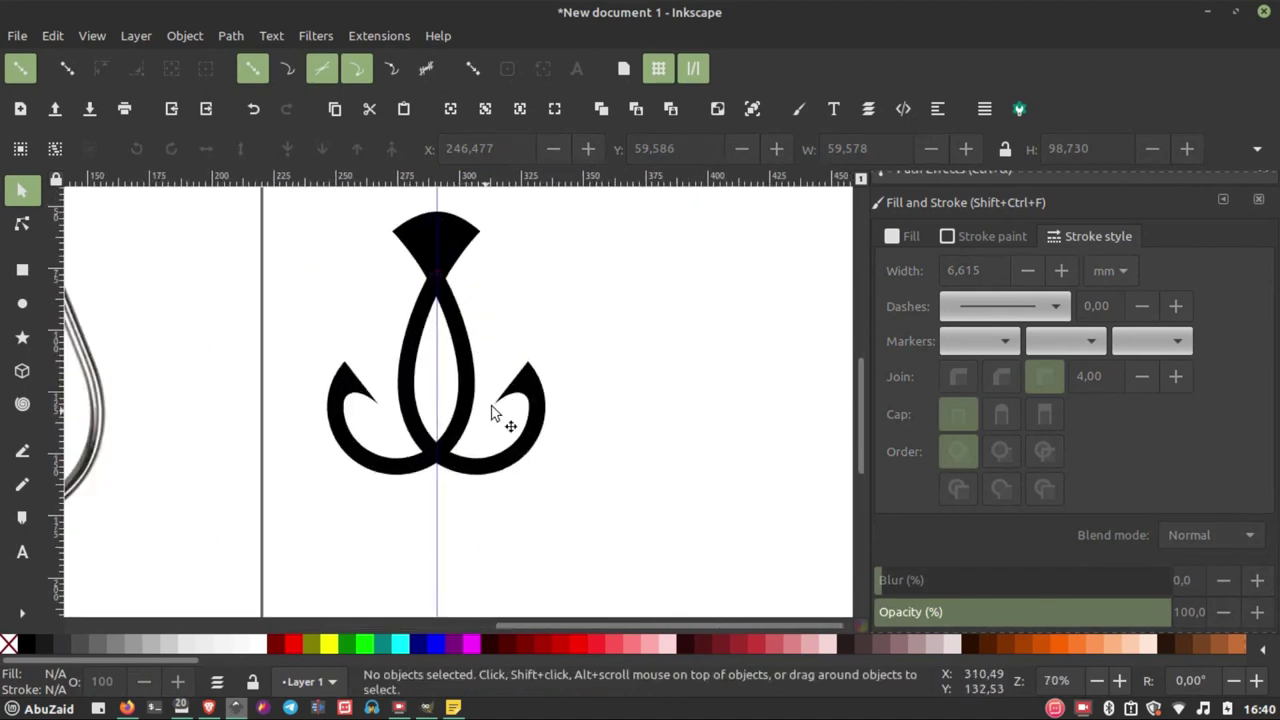
pyautogui.scroll(-2, 492, 428)
pyautogui.scroll(1, 475, 372)
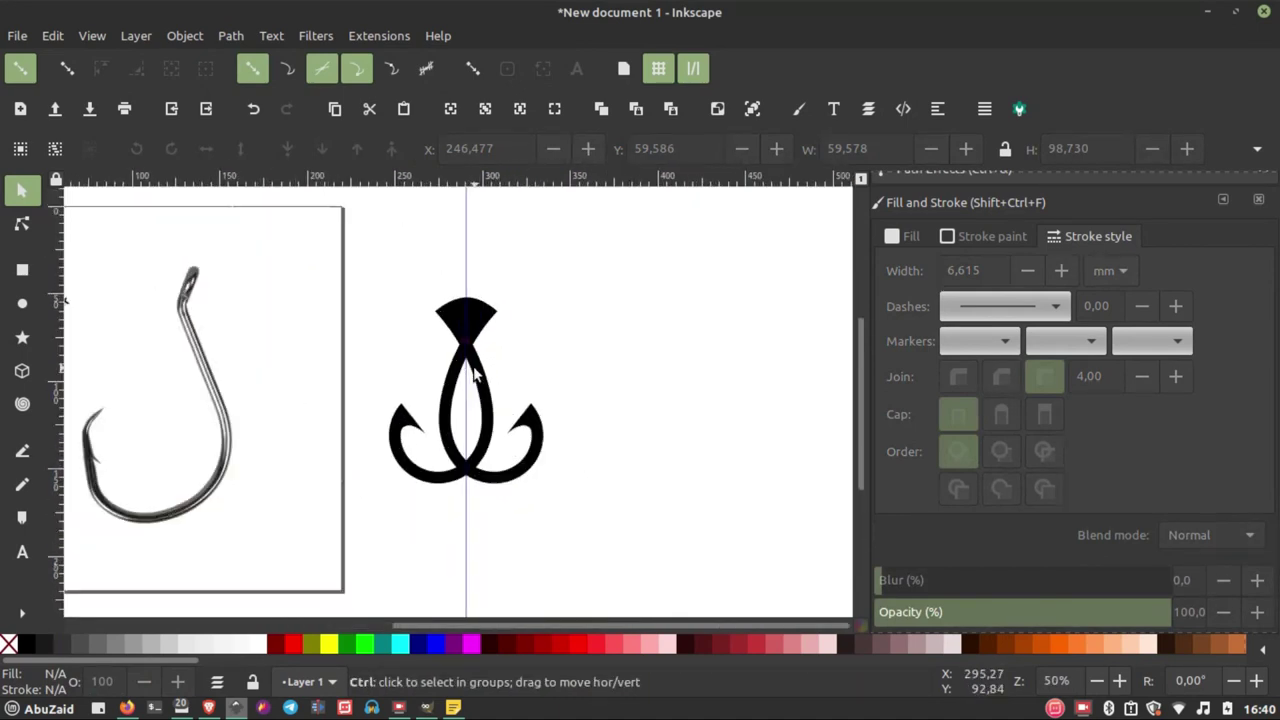
pyautogui.scroll(1, 475, 372)
pyautogui.scroll(2, 463, 295)
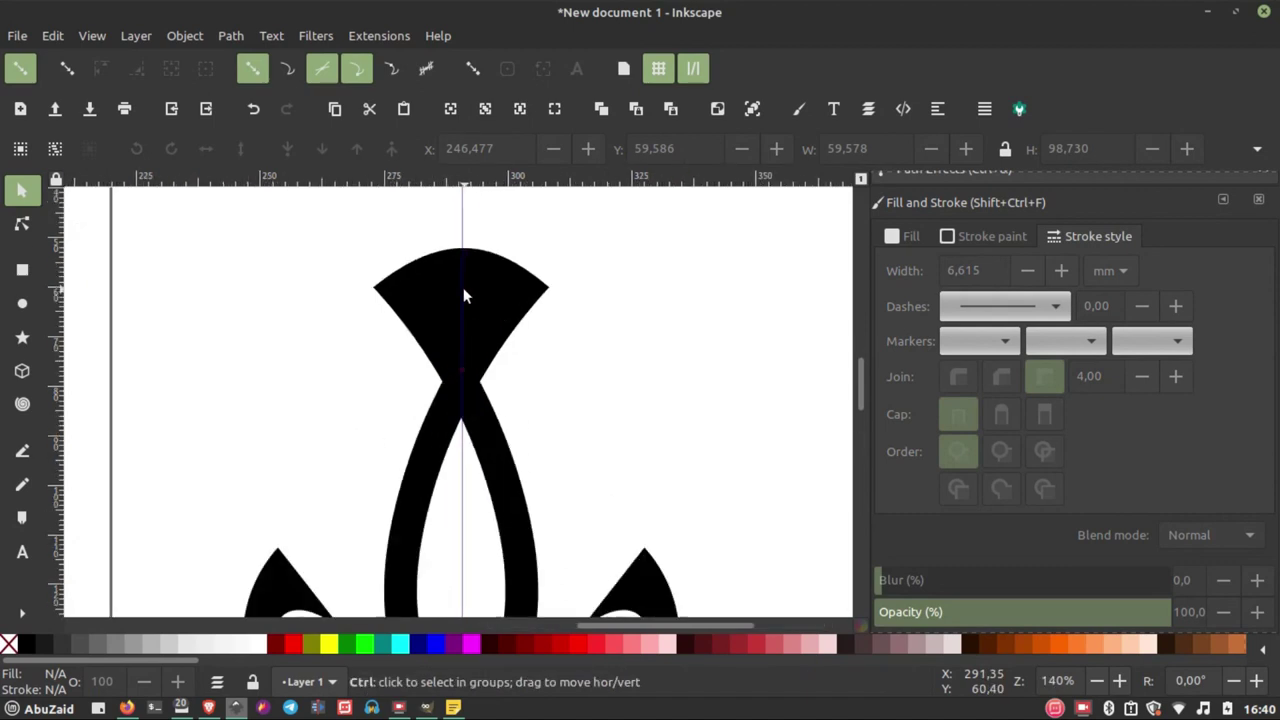
pyautogui.scroll(2, 463, 295)
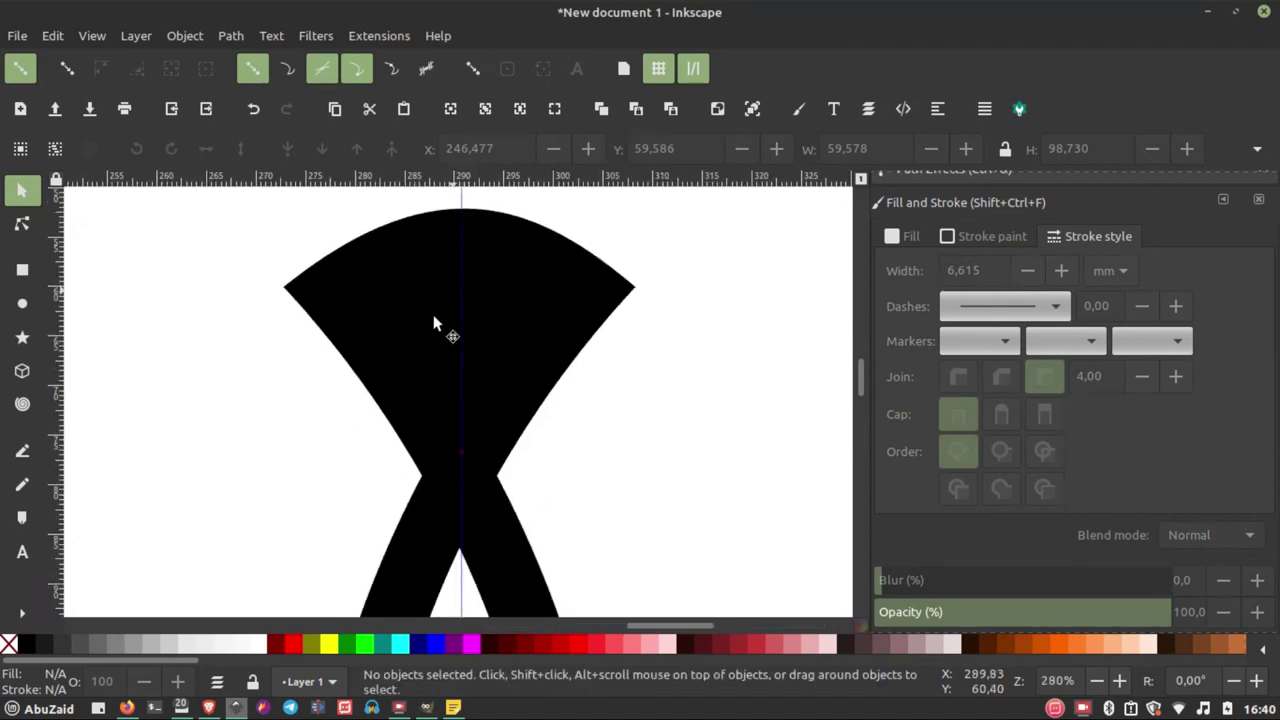
# - Draw a small white circle inside the anchor's black fan-shaped top
pyautogui.click(22, 303)
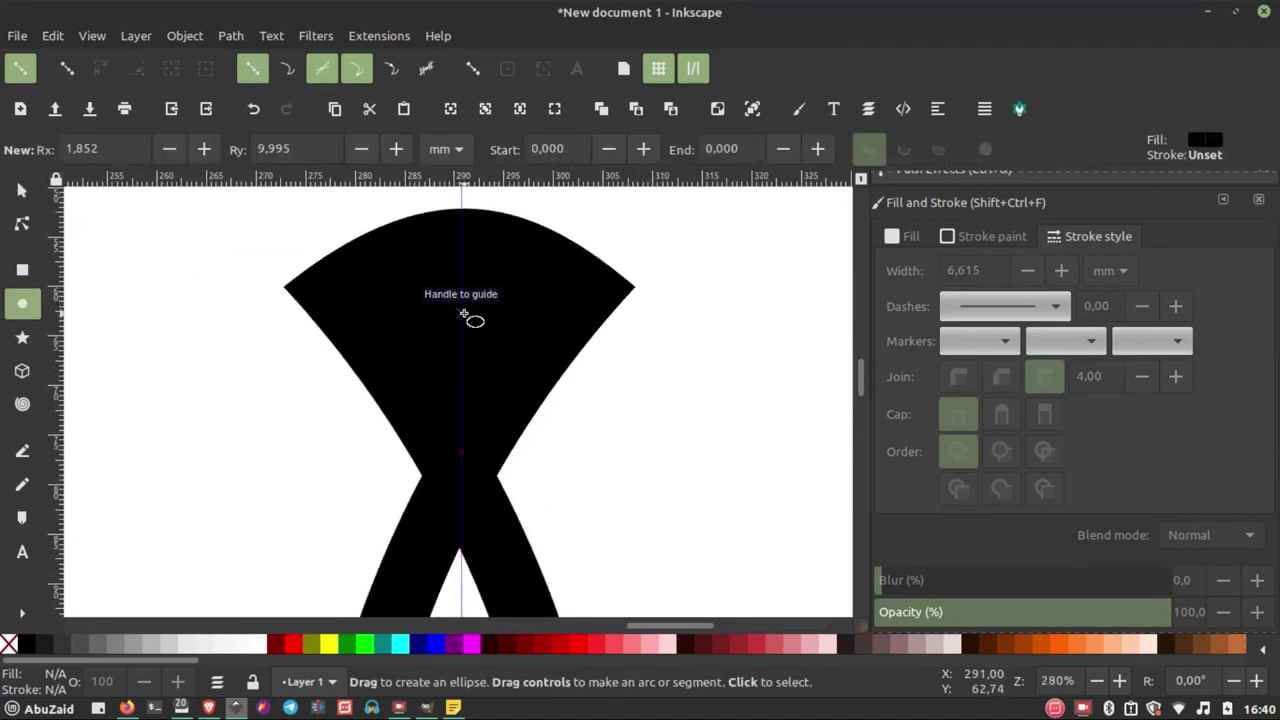
pyautogui.moveTo(461, 314); pyautogui.dragTo(535, 358)
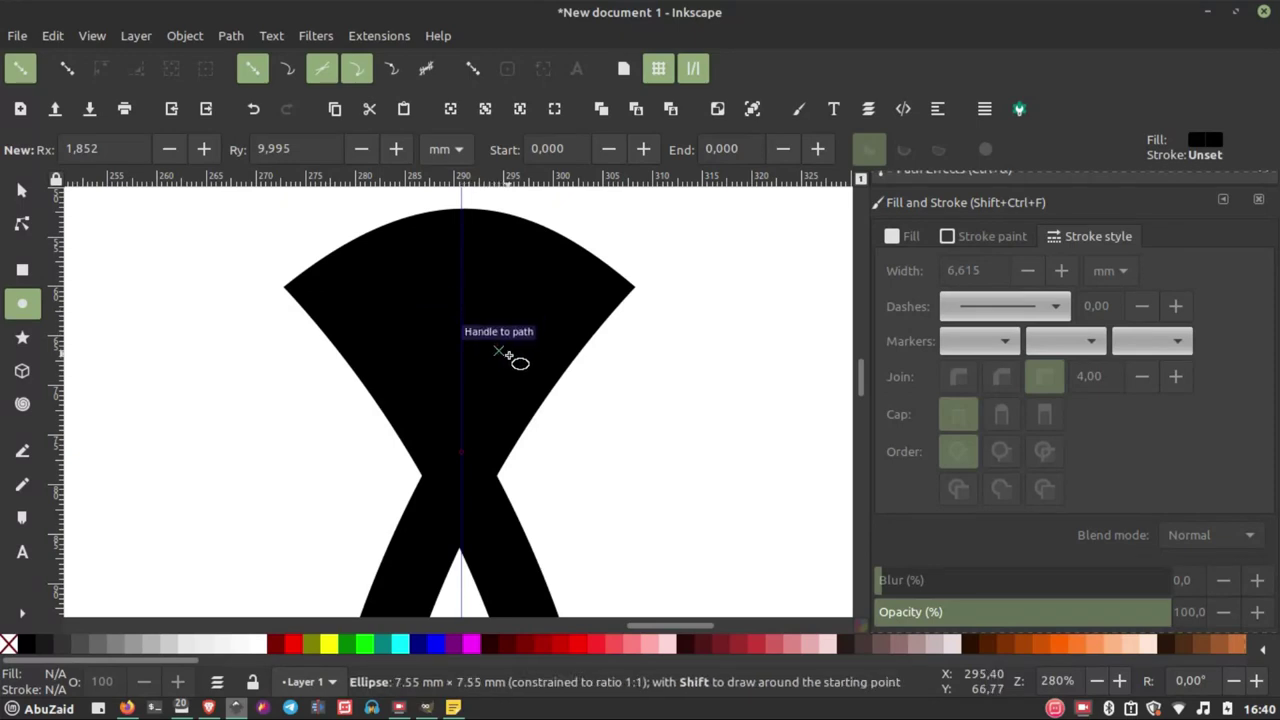
pyautogui.click(266, 646)
pyautogui.scroll(-2, 440, 350)
pyautogui.scroll(-1, 380, 340)
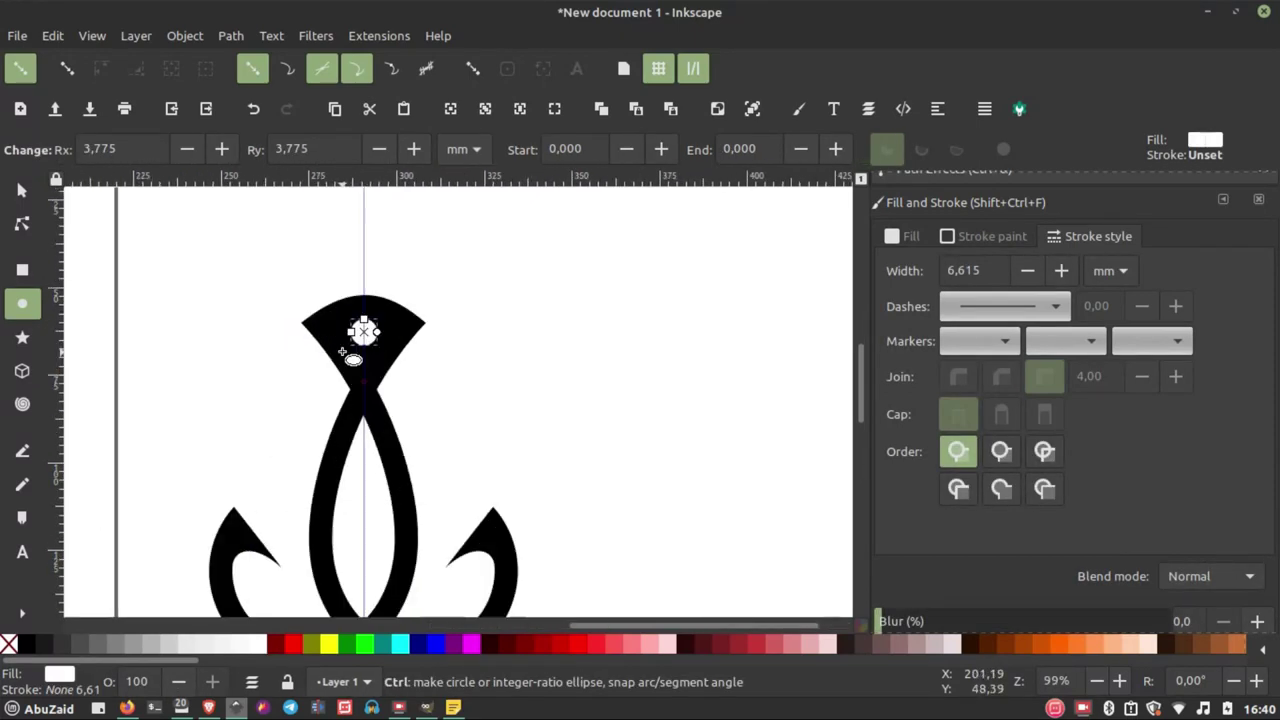
pyautogui.scroll(3, 390, 320)
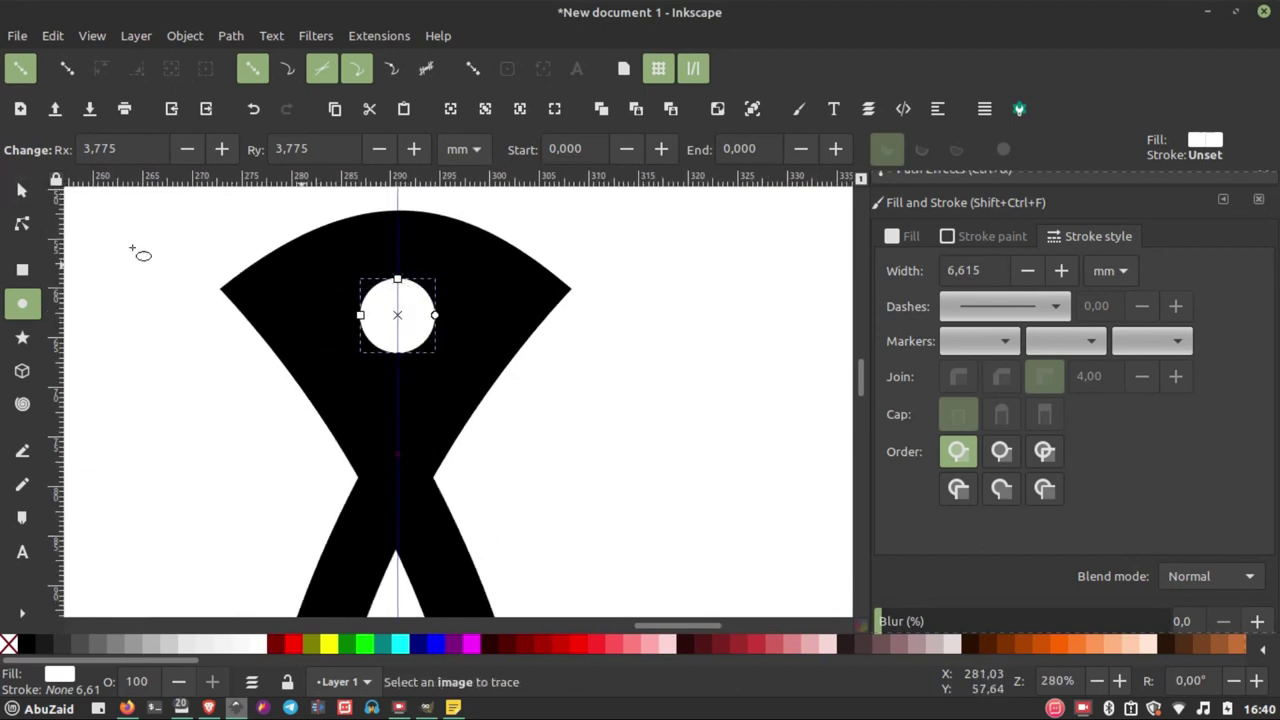
# - Enlarge the white circle slightly and centre it on the vertical guide inside the fan
pyautogui.click(22, 190)
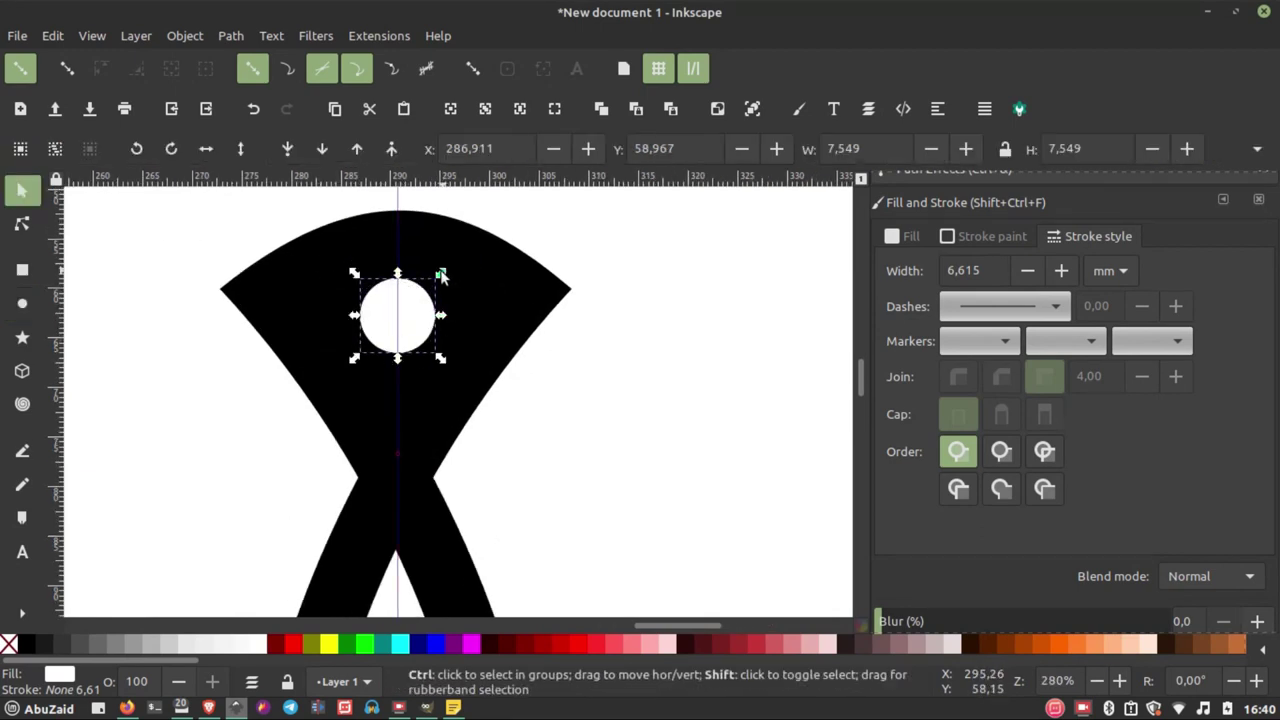
pyautogui.moveTo(441, 272); pyautogui.dragTo(453, 258)
pyautogui.moveTo(423, 316); pyautogui.dragTo(421, 289)
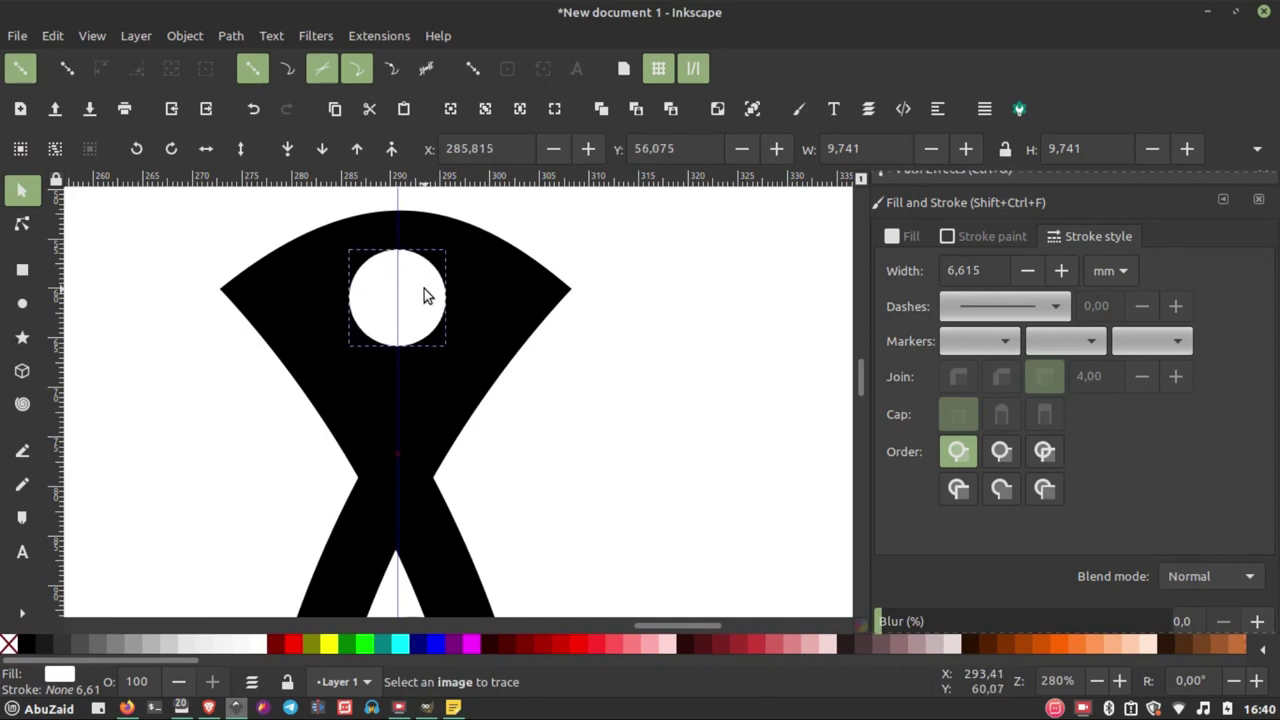
pyautogui.click(665, 291)
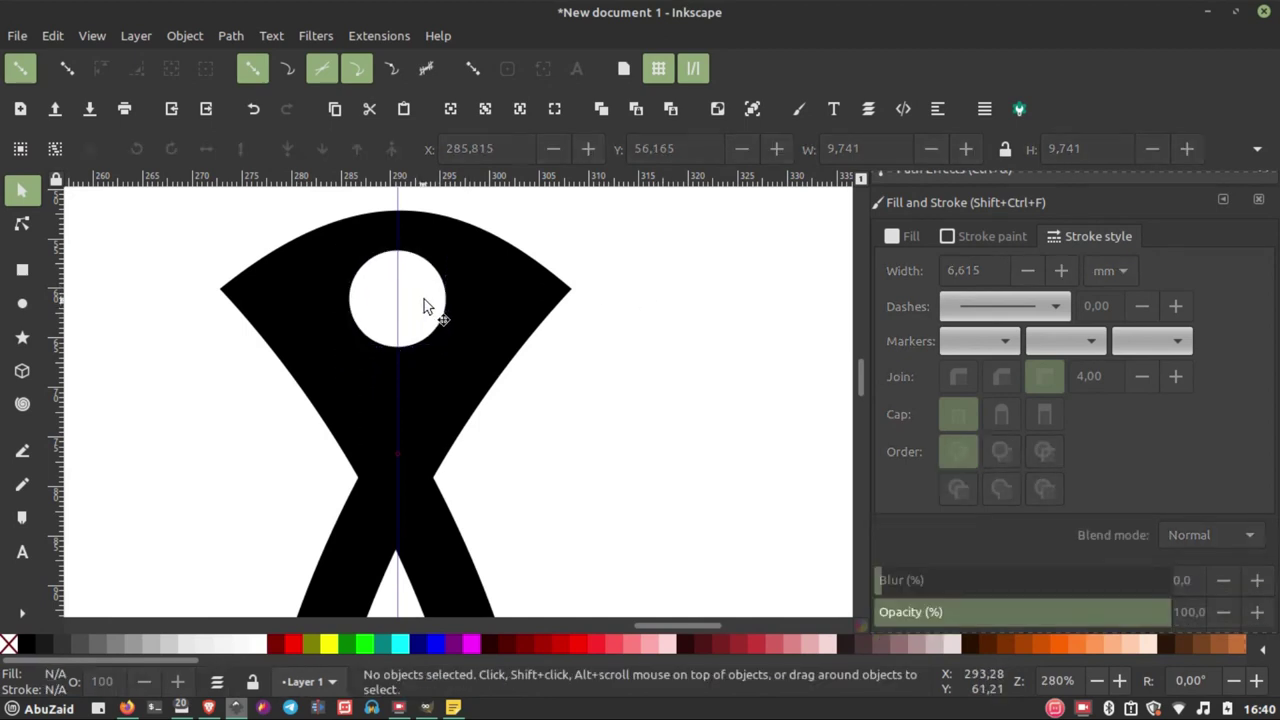
pyautogui.click(424, 299)
pyautogui.scroll(-3, 355, 300)
pyautogui.scroll(2, 390, 290)
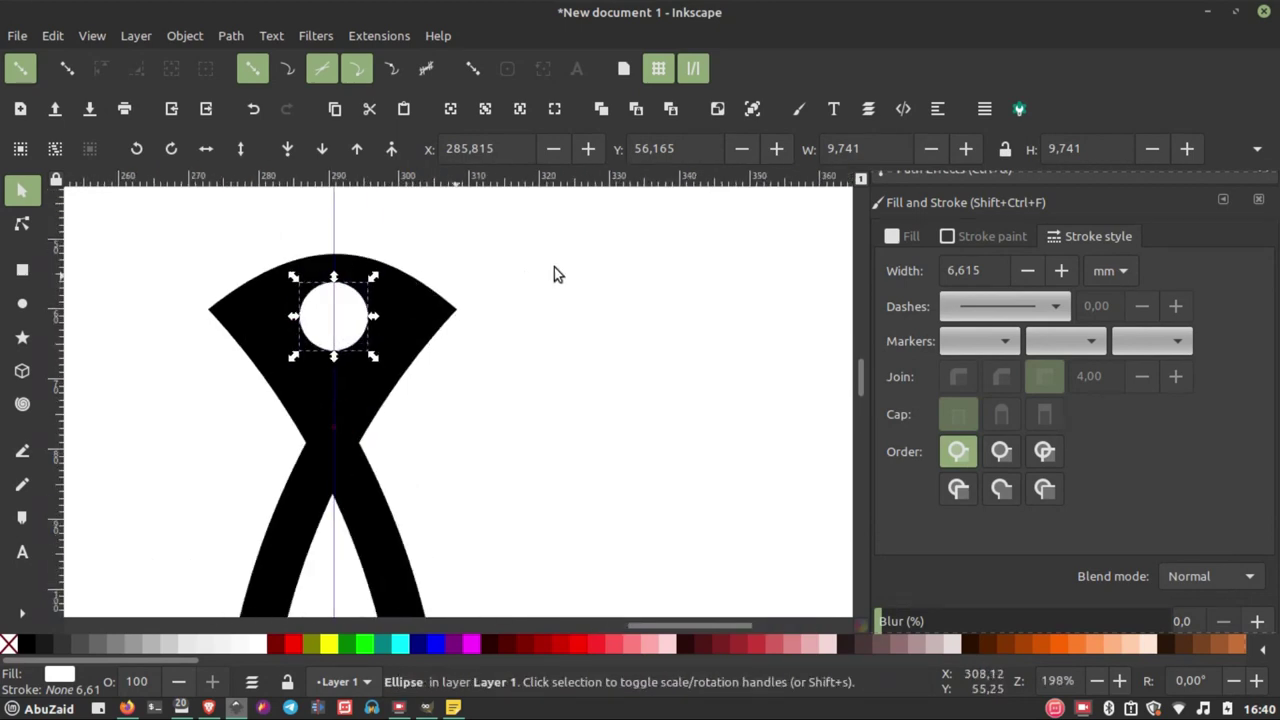
pyautogui.click(554, 271)
pyautogui.click(412, 290)
# - Union the fan-shaped top with the anchor shank into one path
pyautogui.moveTo(409, 309)
pyautogui.mouseDown()
pyautogui.moveTo(551, 237)
pyautogui.moveTo(586, 257)
pyautogui.mouseUp()
pyautogui.hotkey('ctrl', 'z')
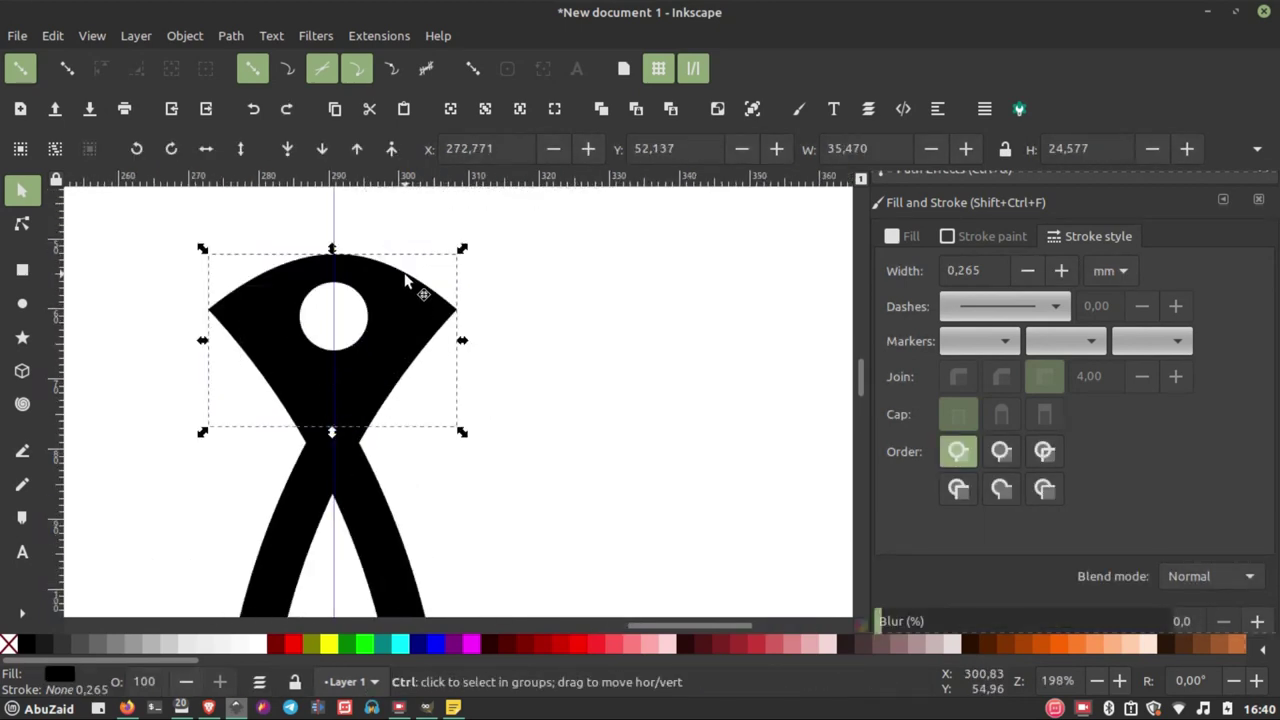
pyautogui.scroll(-2, 417, 286)
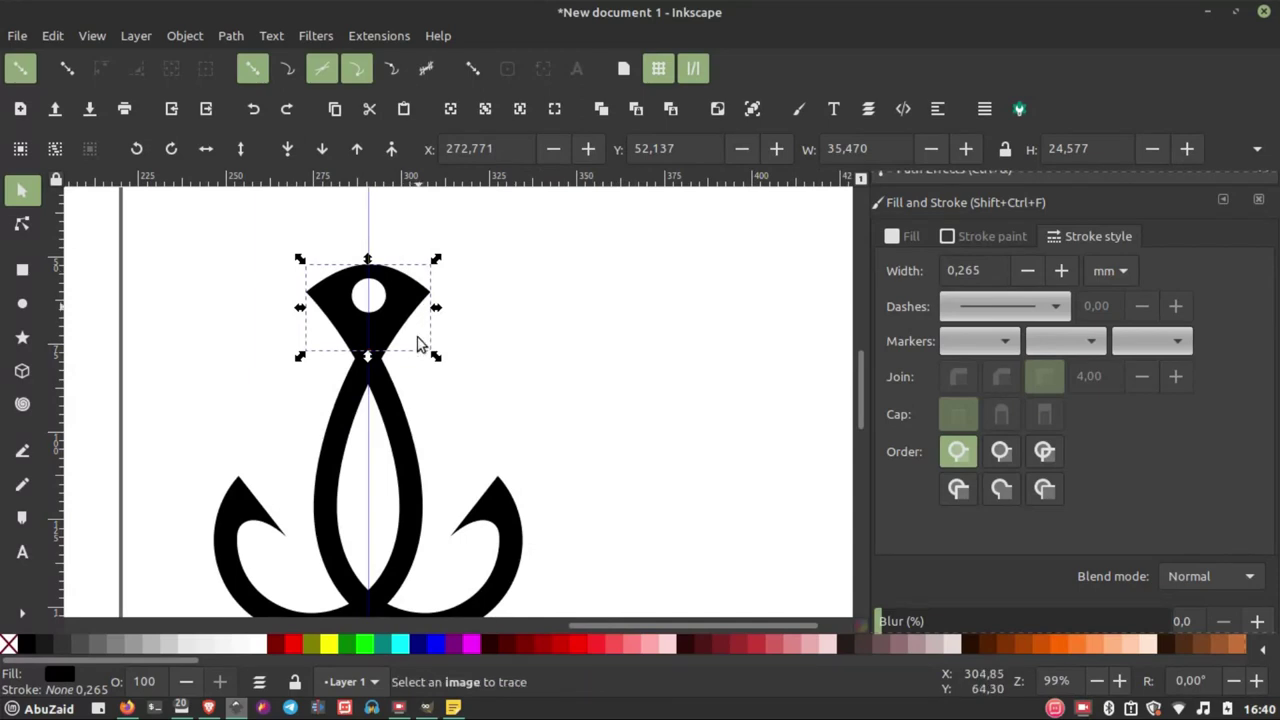
pyautogui.keyDown('shift'); pyautogui.click(504, 510); pyautogui.keyUp('shift')
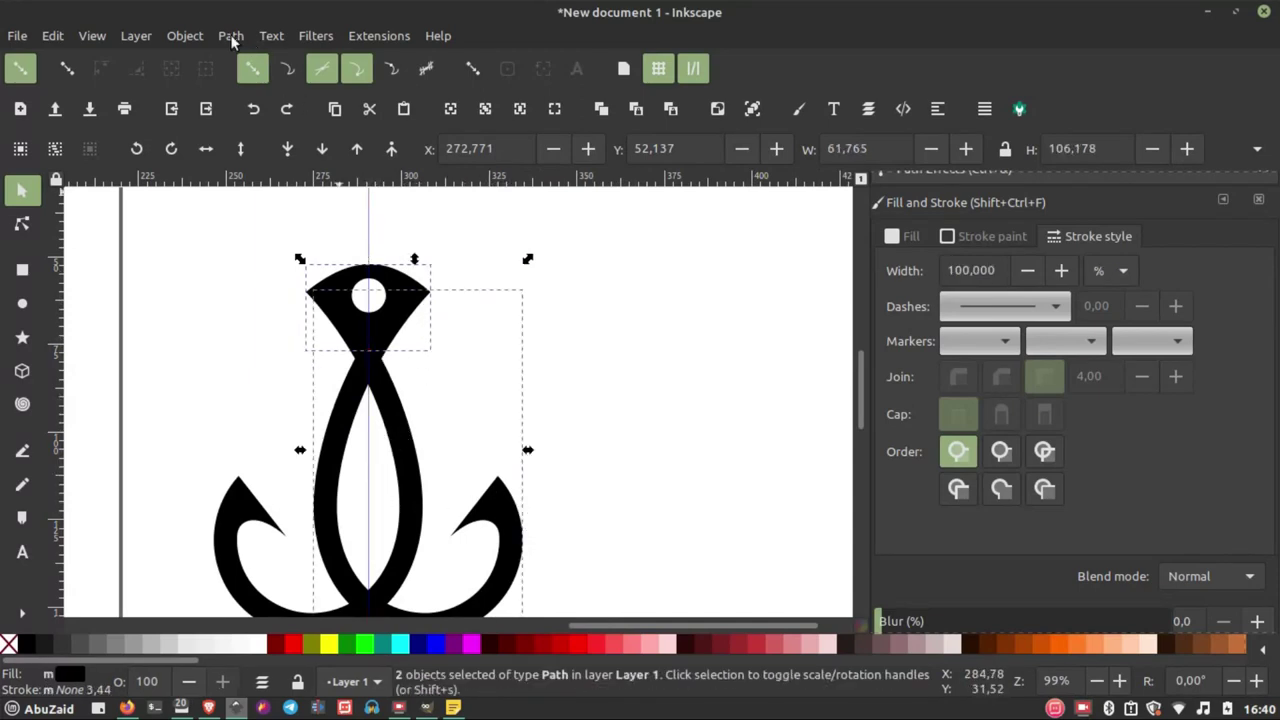
pyautogui.click(231, 35)
pyautogui.click(265, 137)
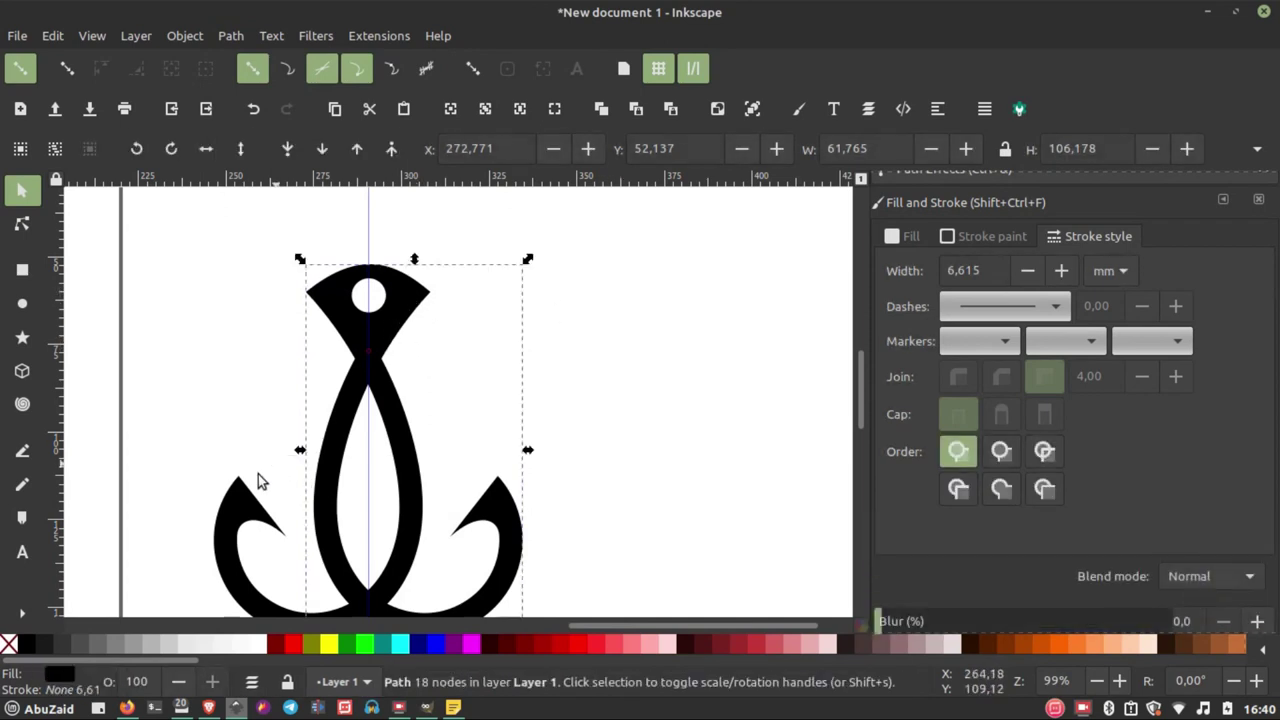
pyautogui.press('3')
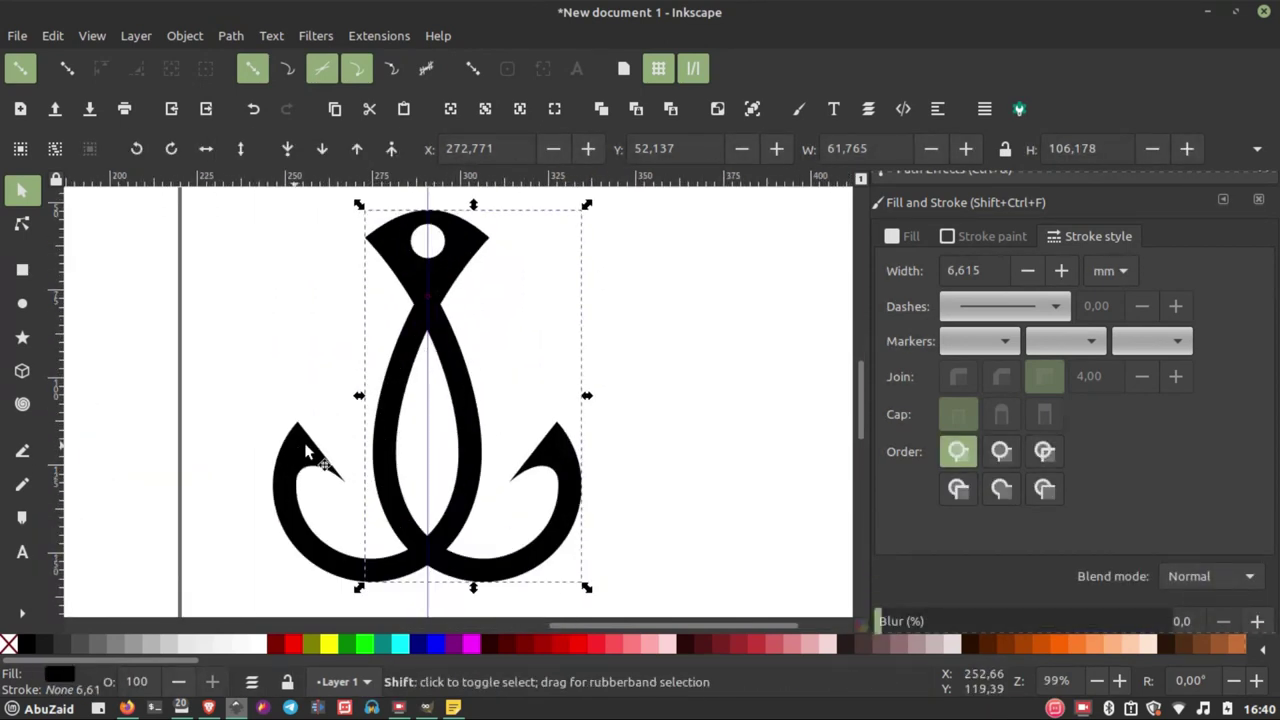
# - Union the left hook into the anchor shape
pyautogui.keyDown('shift'); pyautogui.click(295, 448); pyautogui.keyUp('shift')
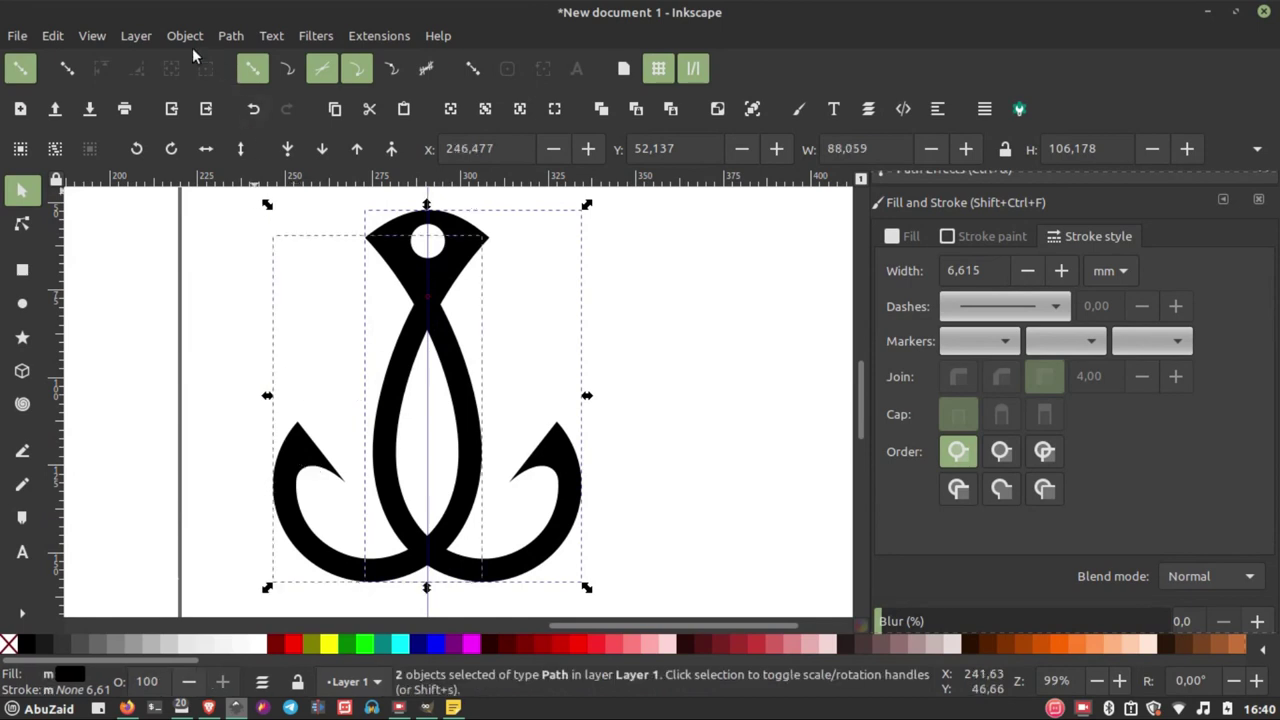
pyautogui.click(230, 36)
pyautogui.click(250, 140)
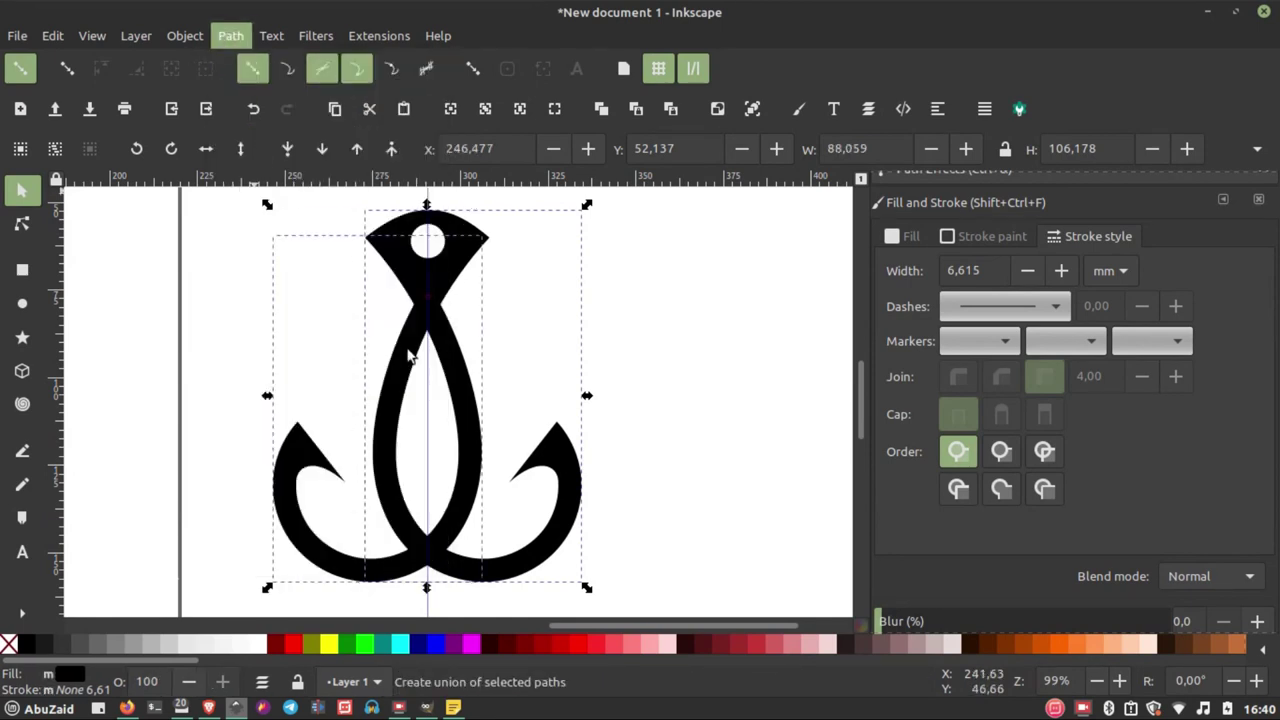
pyautogui.moveTo(563, 505); pyautogui.dragTo(444, 240)
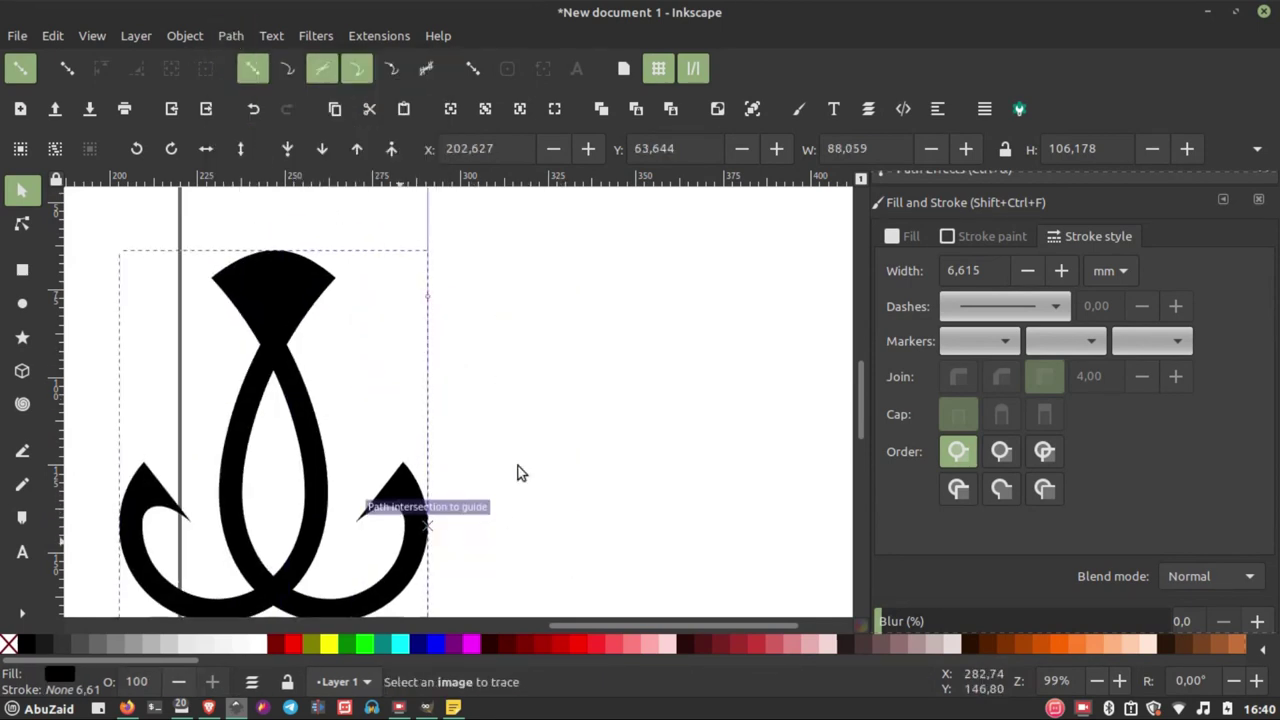
pyautogui.hotkey('ctrl', 'z')
# - Cut the white circle out of the anchor's fan with Path > Difference, leaving a ring hole
pyautogui.click(660, 305)
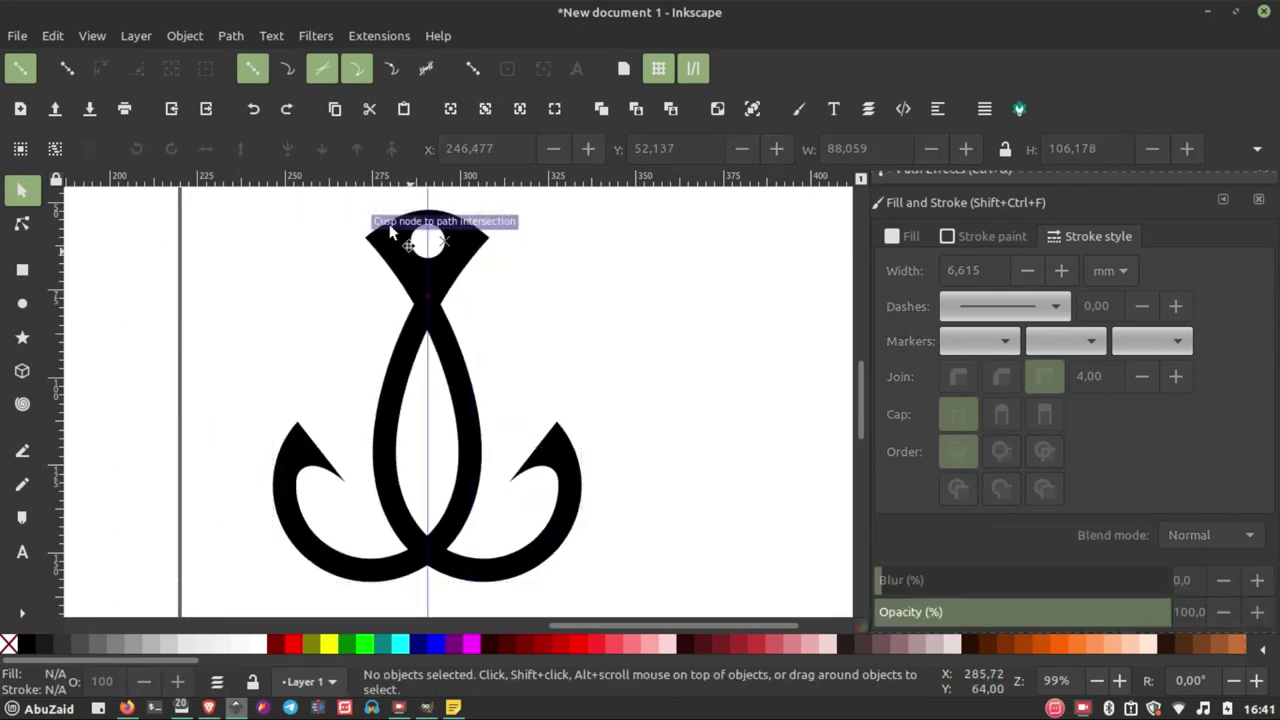
pyautogui.scroll(2, 415, 225)
pyautogui.scroll(3, 440, 240)
pyautogui.click(494, 363)
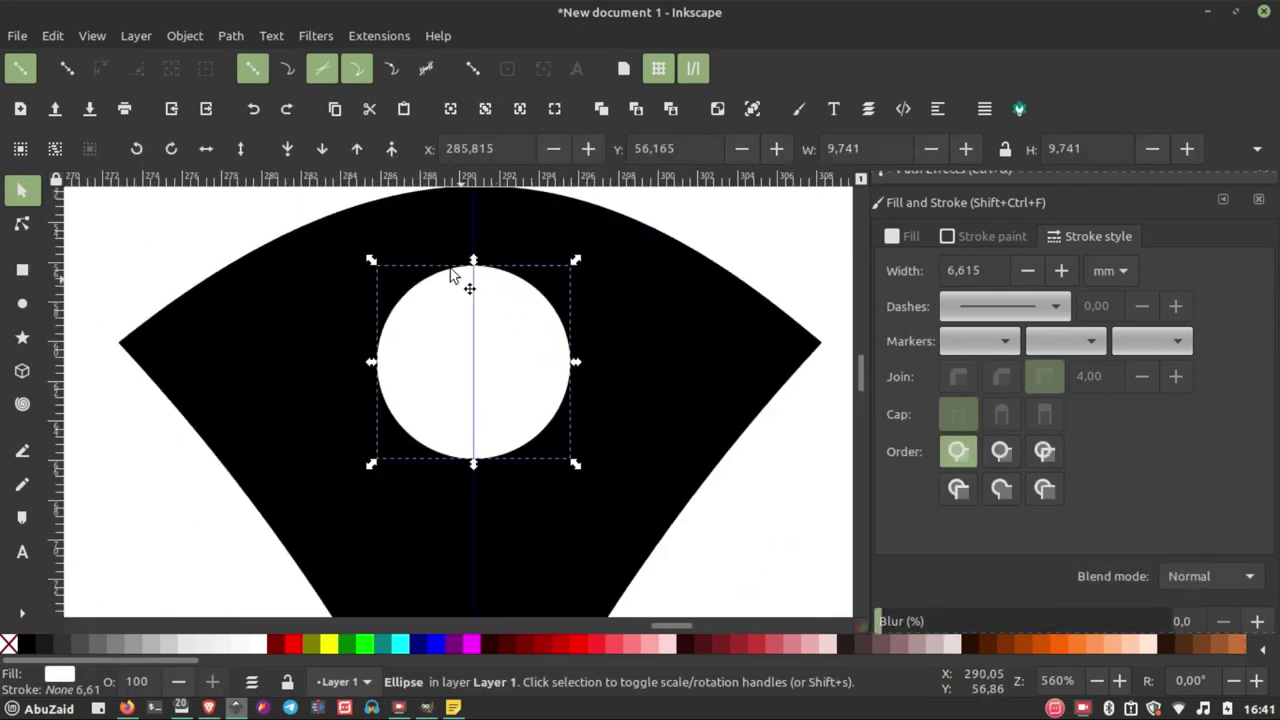
pyautogui.keyDown('shift'); pyautogui.click(650, 323); pyautogui.keyUp('shift')
pyautogui.scroll(-4, 508, 330)
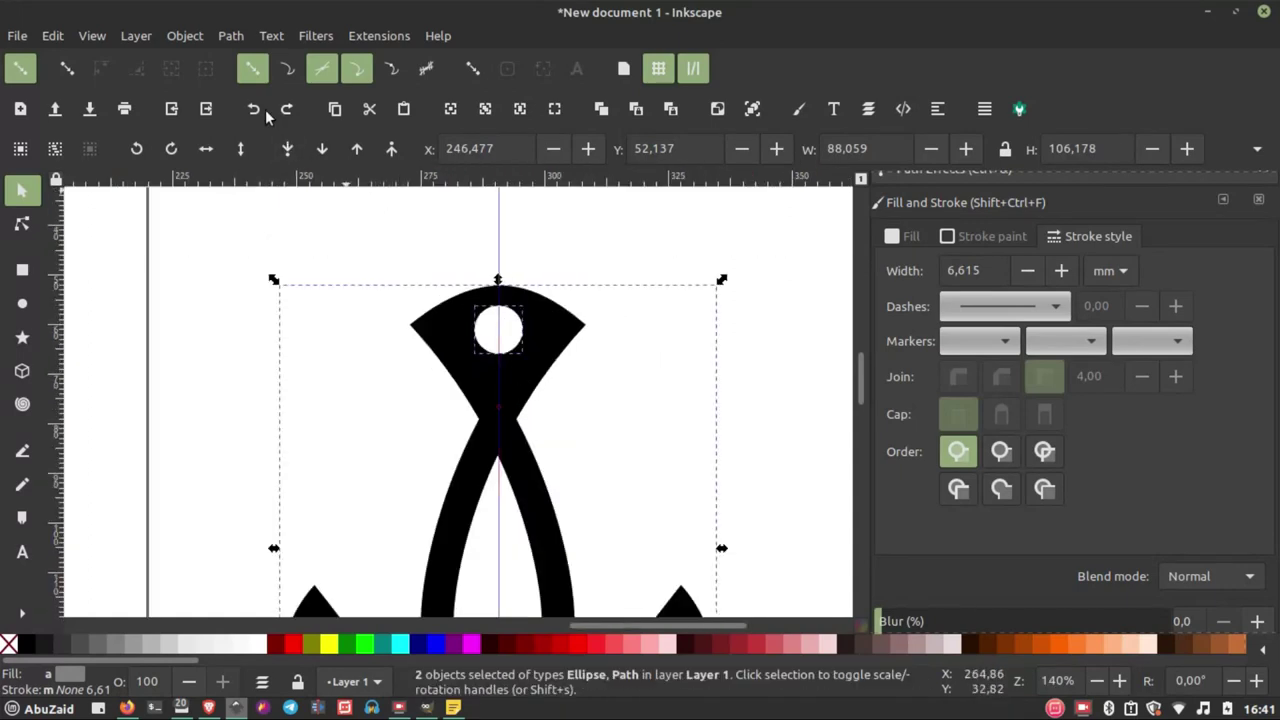
pyautogui.click(231, 36)
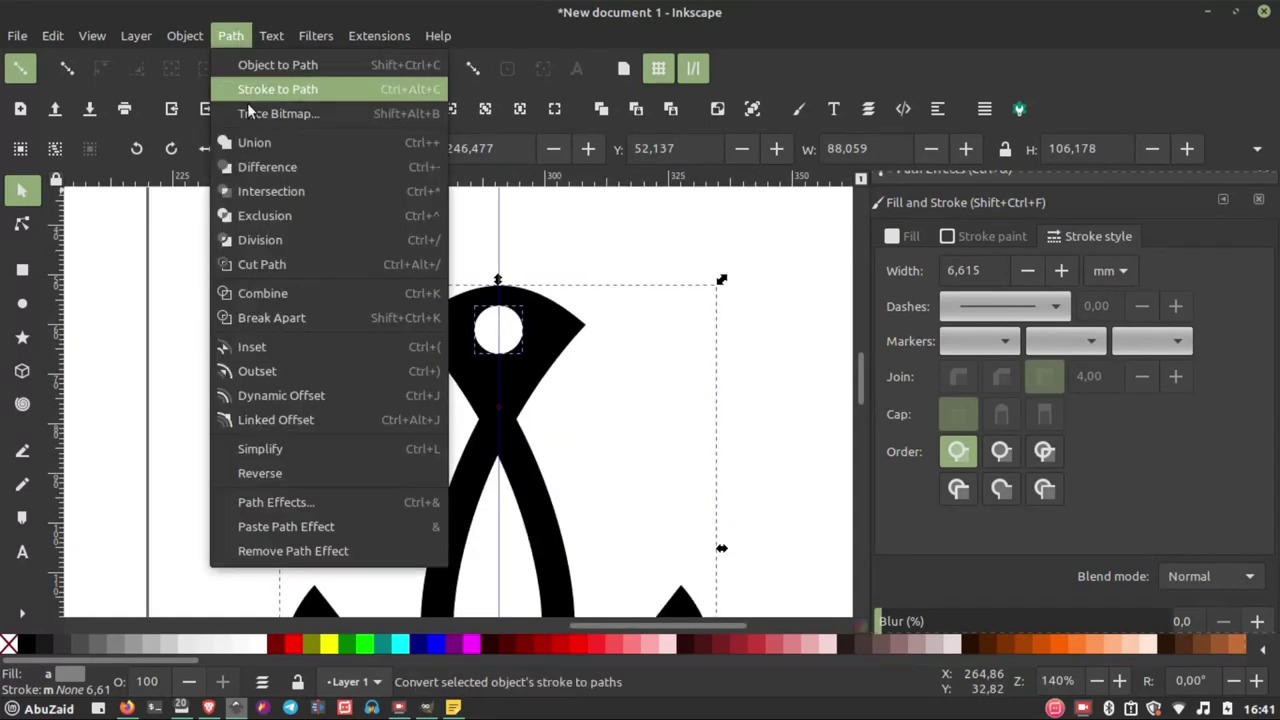
pyautogui.click(255, 165)
pyautogui.click(506, 321)
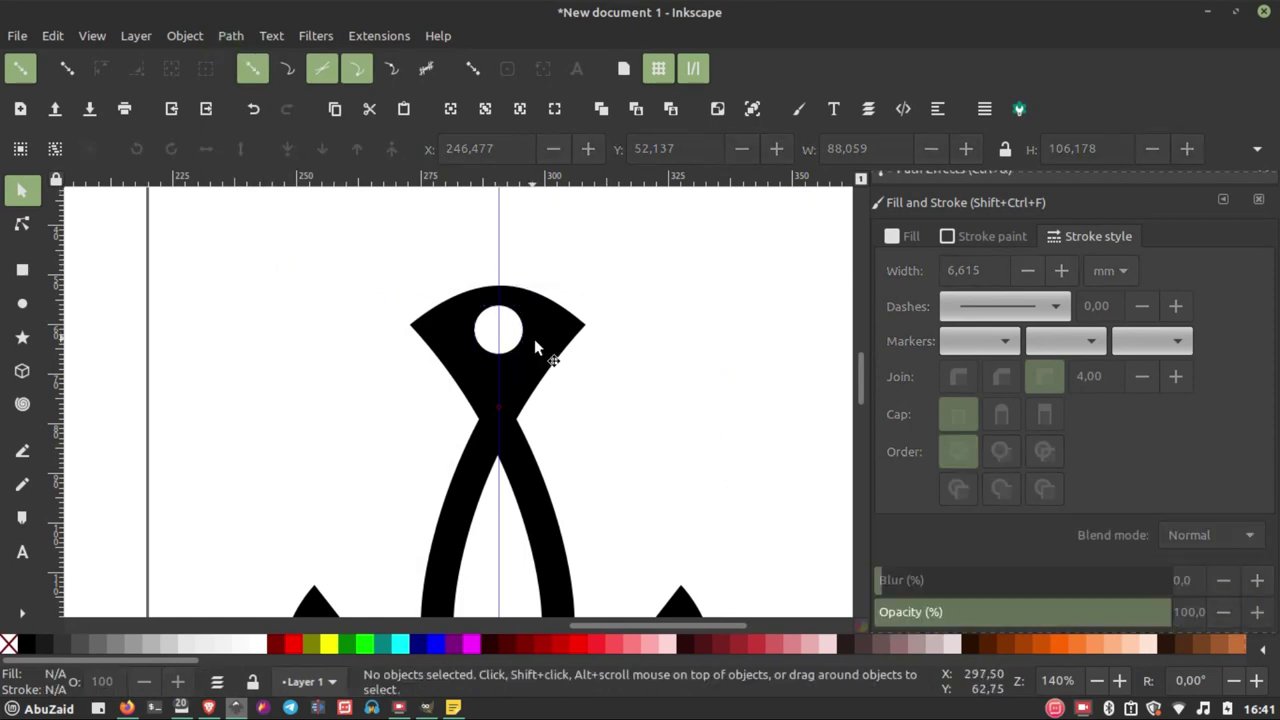
pyautogui.moveTo(538, 380)
pyautogui.mouseDown()
pyautogui.moveTo(594, 271)
pyautogui.moveTo(460, 374)
pyautogui.moveTo(498, 292)
pyautogui.mouseUp()
pyautogui.hotkey('ctrl', 'z')
# - Snap the anchor's central cusp onto the vertical guide
pyautogui.click(733, 308)
pyautogui.scroll(-2, 733, 308)
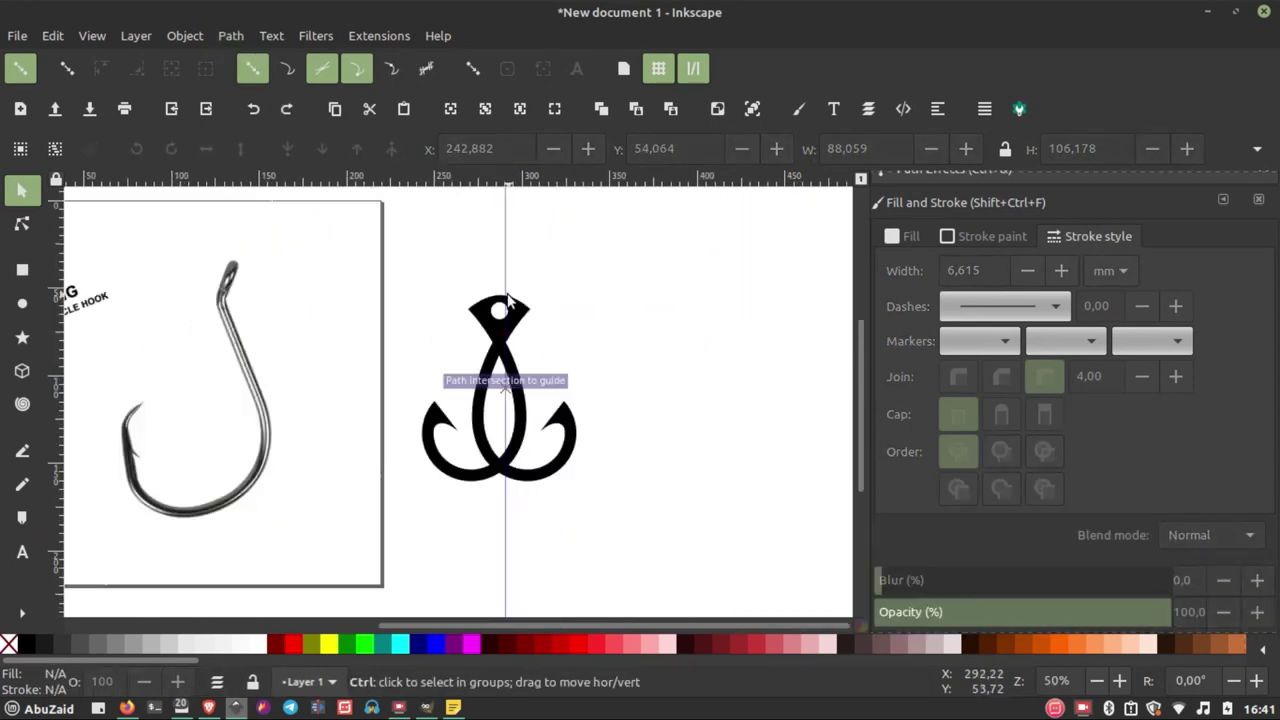
pyautogui.scroll(-2, 510, 425)
pyautogui.scroll(2, 510, 425)
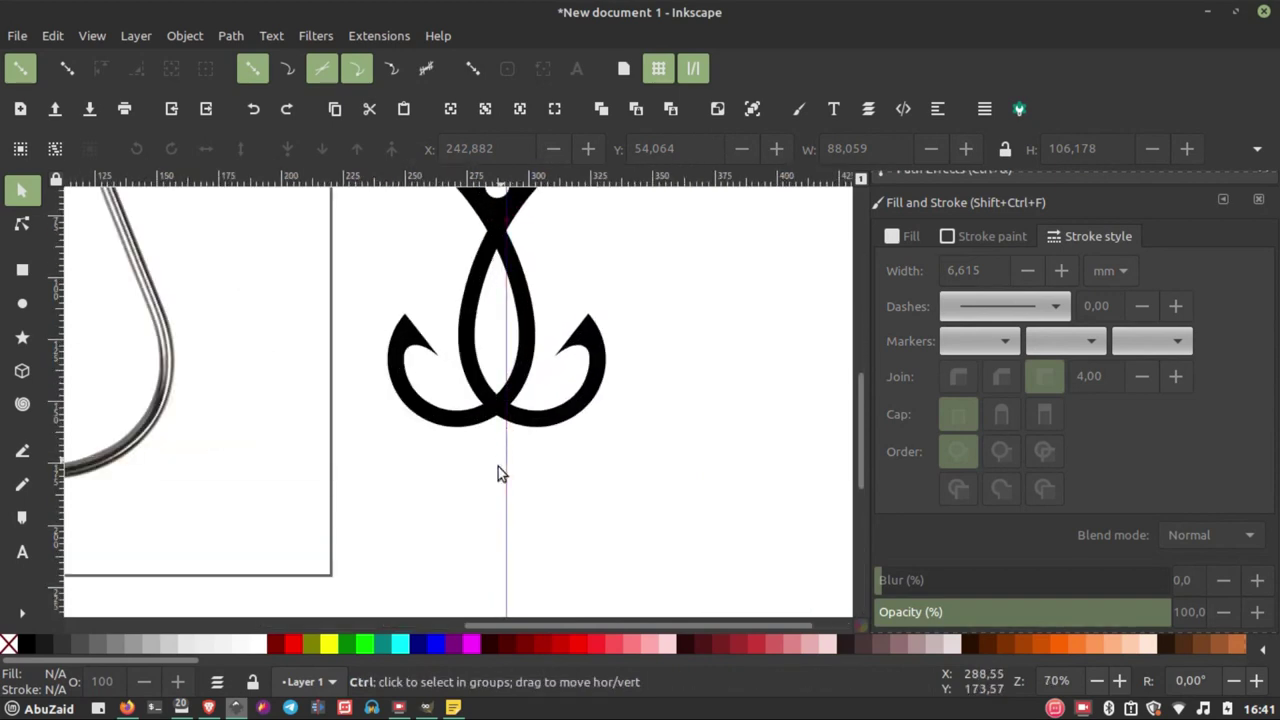
pyautogui.scroll(3, 498, 466)
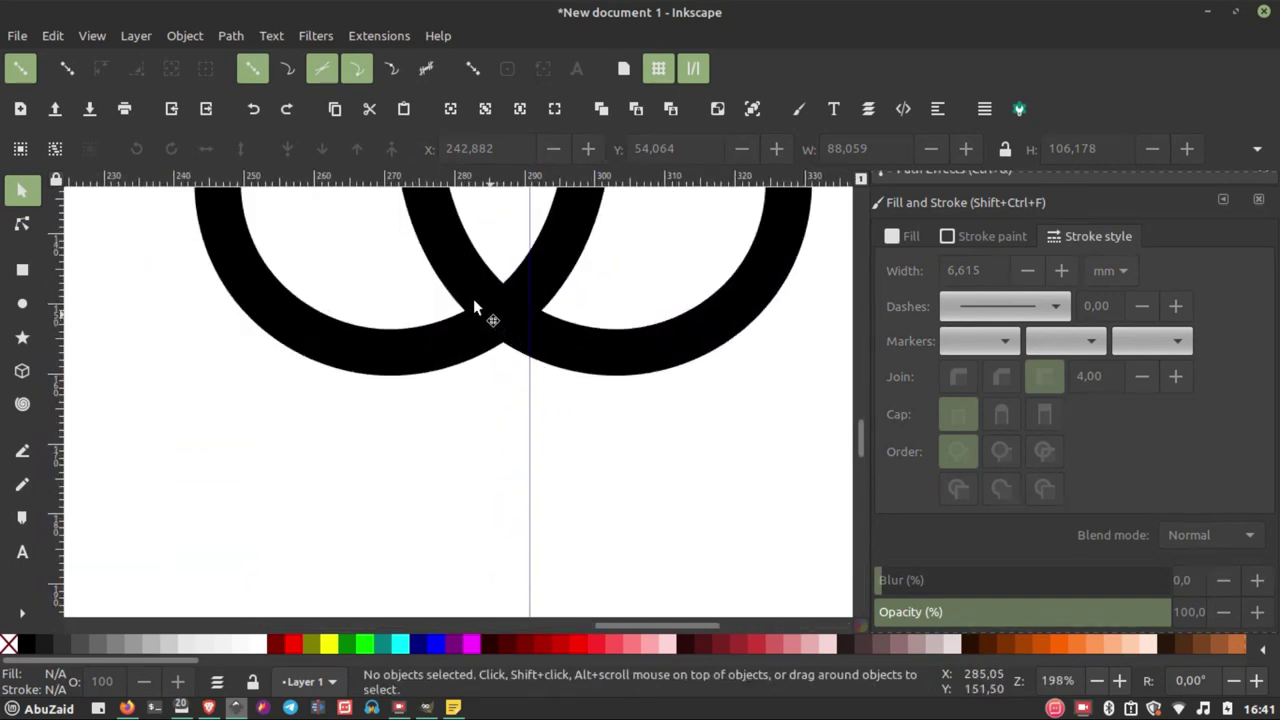
pyautogui.moveTo(475, 308); pyautogui.dragTo(502, 310)
pyautogui.click(481, 422)
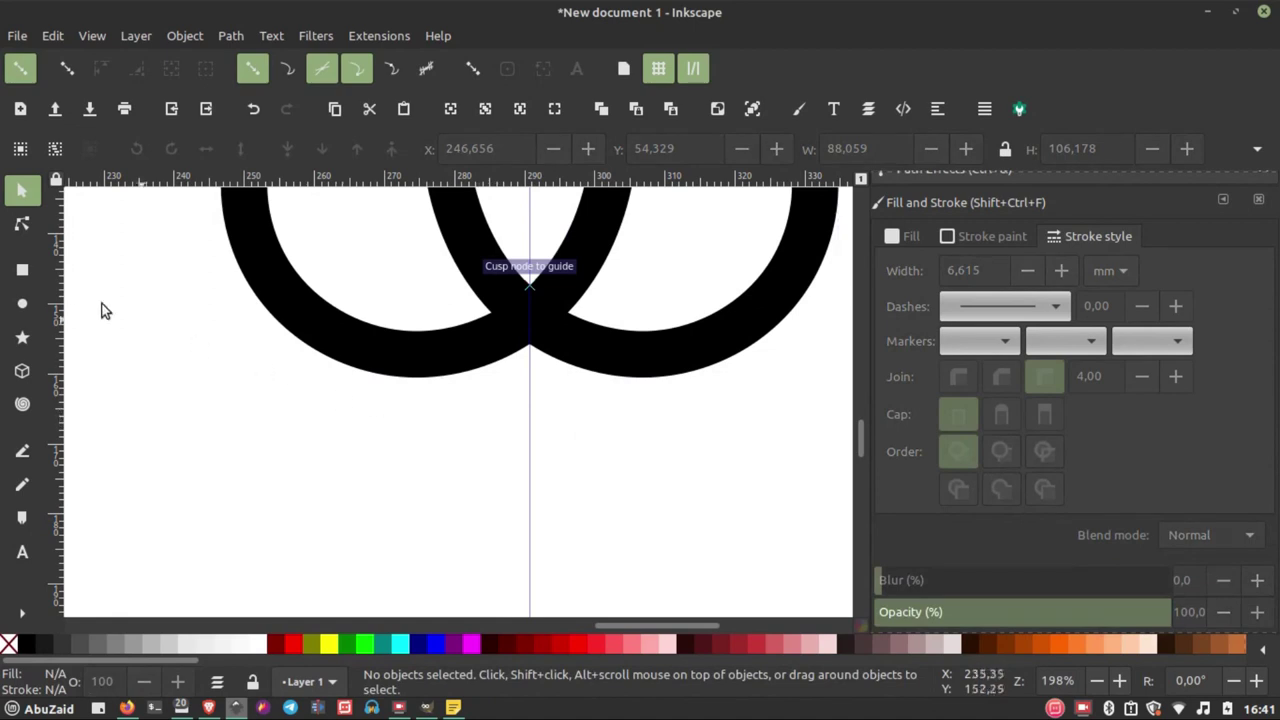
# - Draw a black-filled triangular wedge below the left loop, with one corner on the guide
pyautogui.click(22, 450)
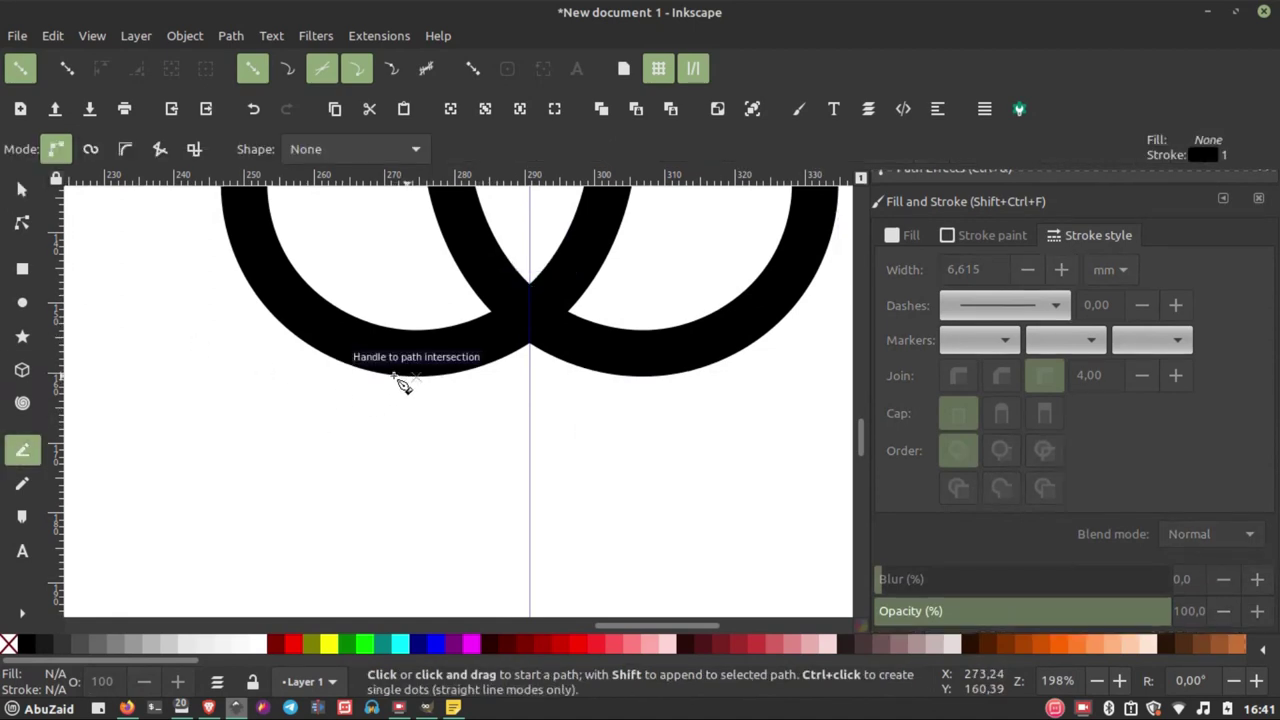
pyautogui.click(416, 377)
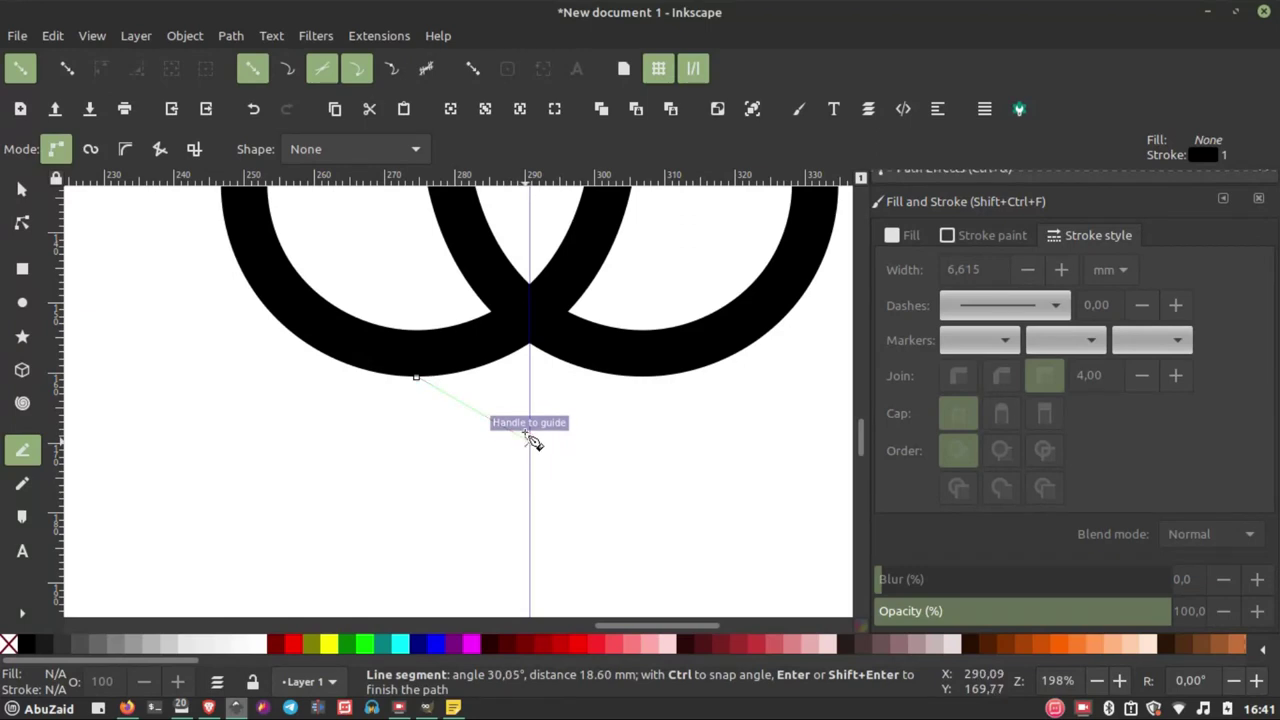
pyautogui.click(530, 320)
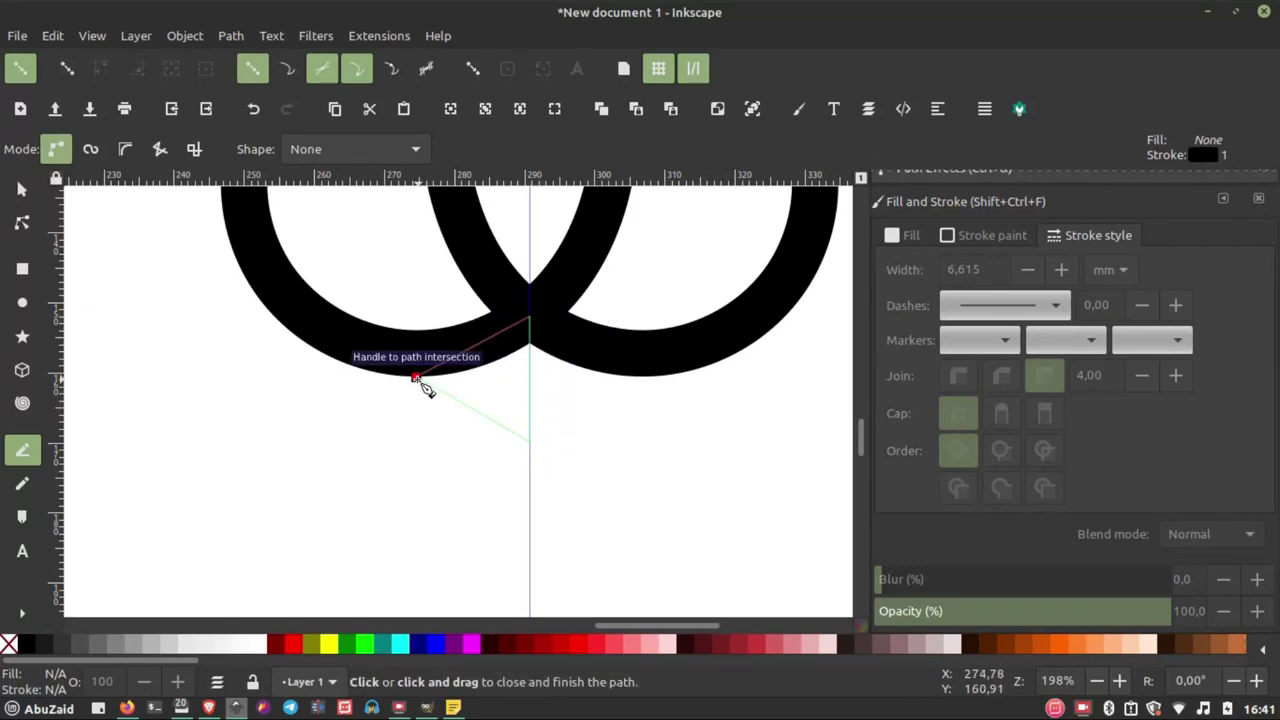
pyautogui.click(505, 355)
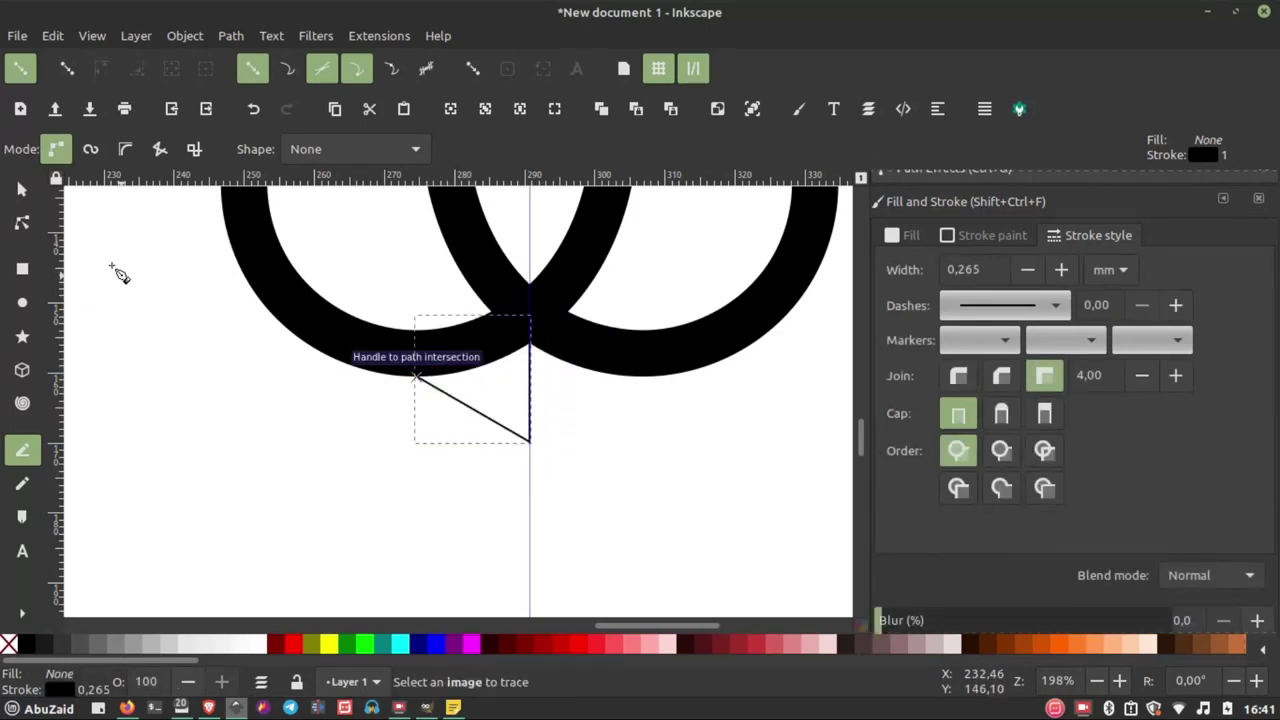
pyautogui.click(28, 644)
pyautogui.scroll(-2, 334, 514)
# - Bend the wedge's lower edge into a concave curve with the Node tool
pyautogui.scroll(-1, 337, 457)
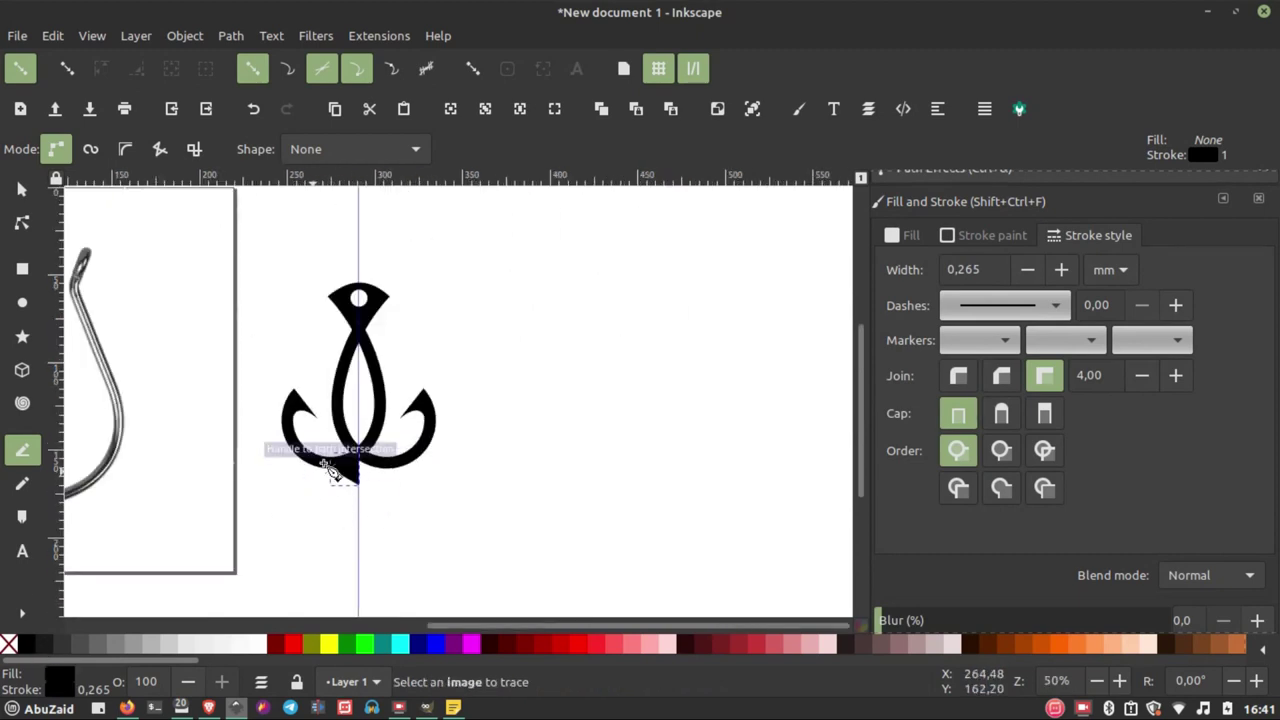
pyautogui.scroll(4, 365, 487)
pyautogui.click(22, 222)
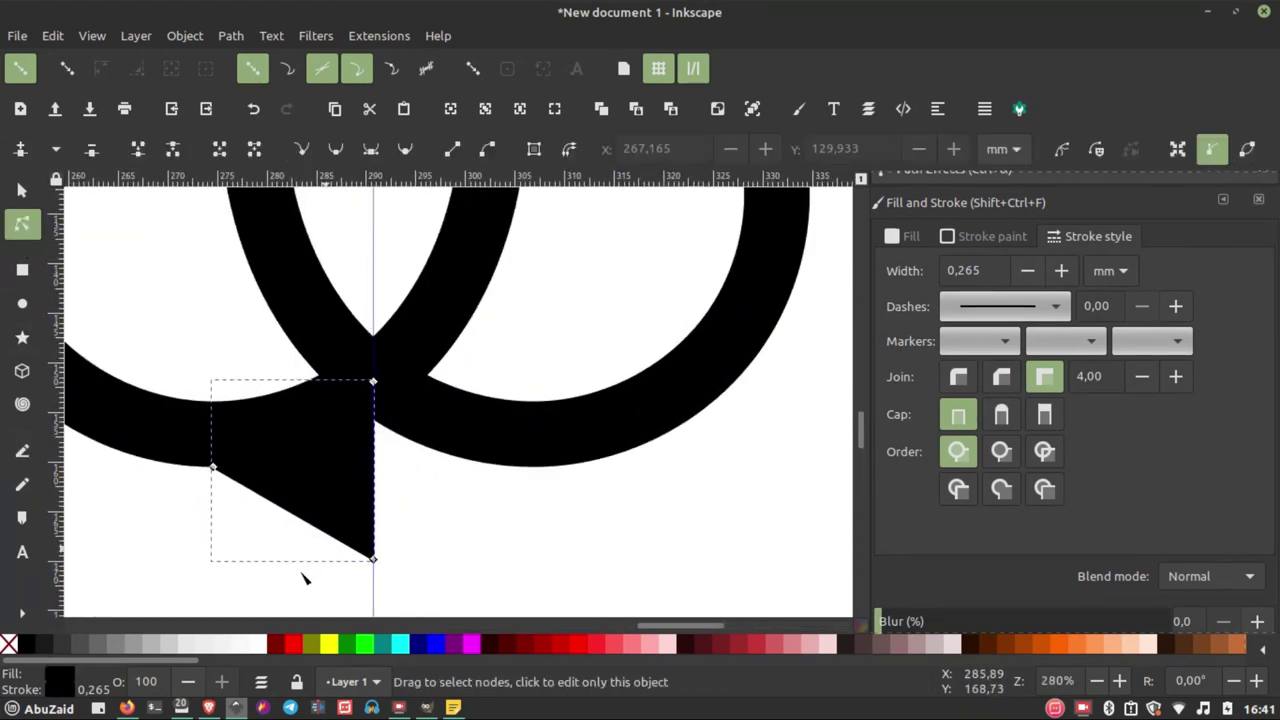
pyautogui.scroll(-2, 365, 572)
pyautogui.scroll(3, 365, 572)
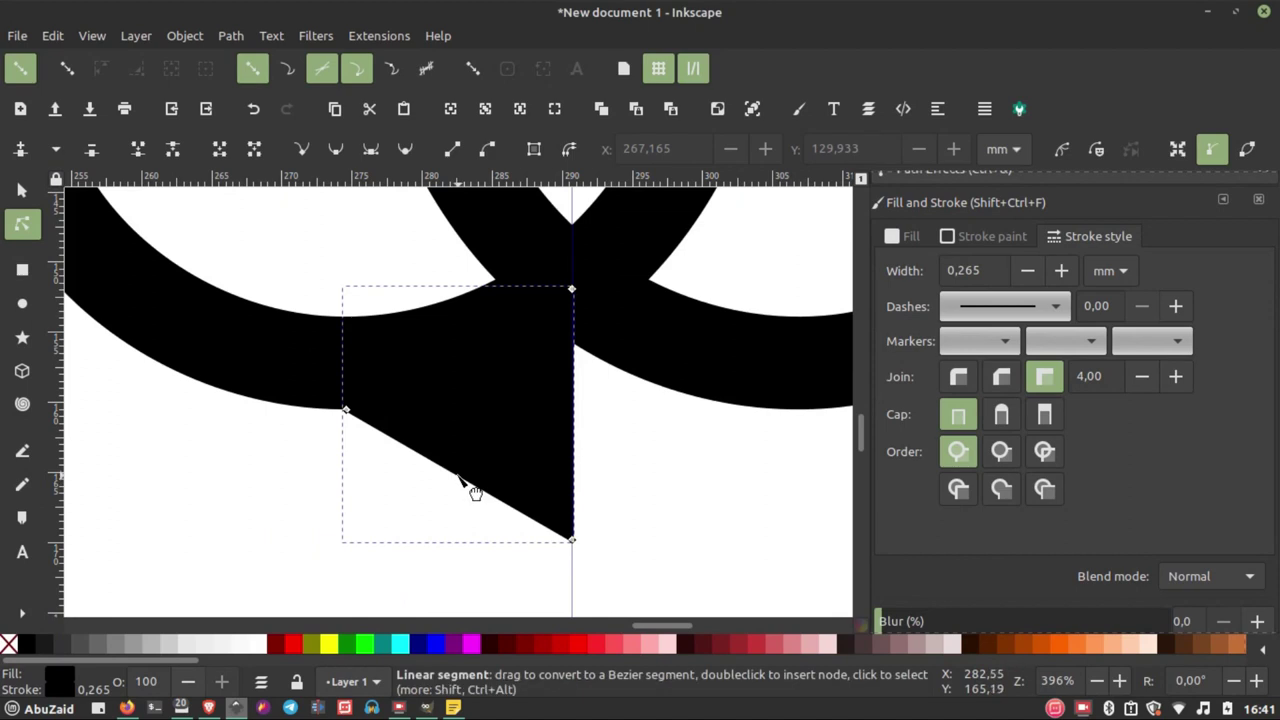
pyautogui.moveTo(469, 489); pyautogui.dragTo(487, 472)
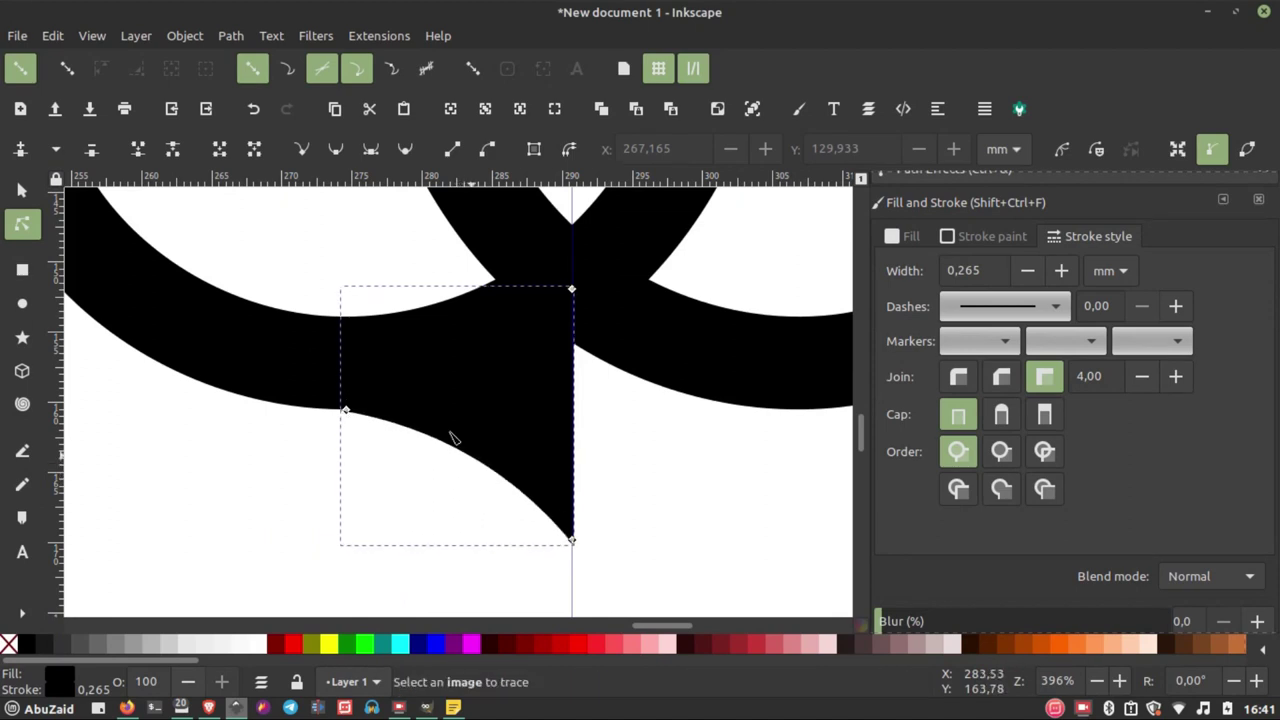
# - Duplicate the curved wedge
pyautogui.press('s')
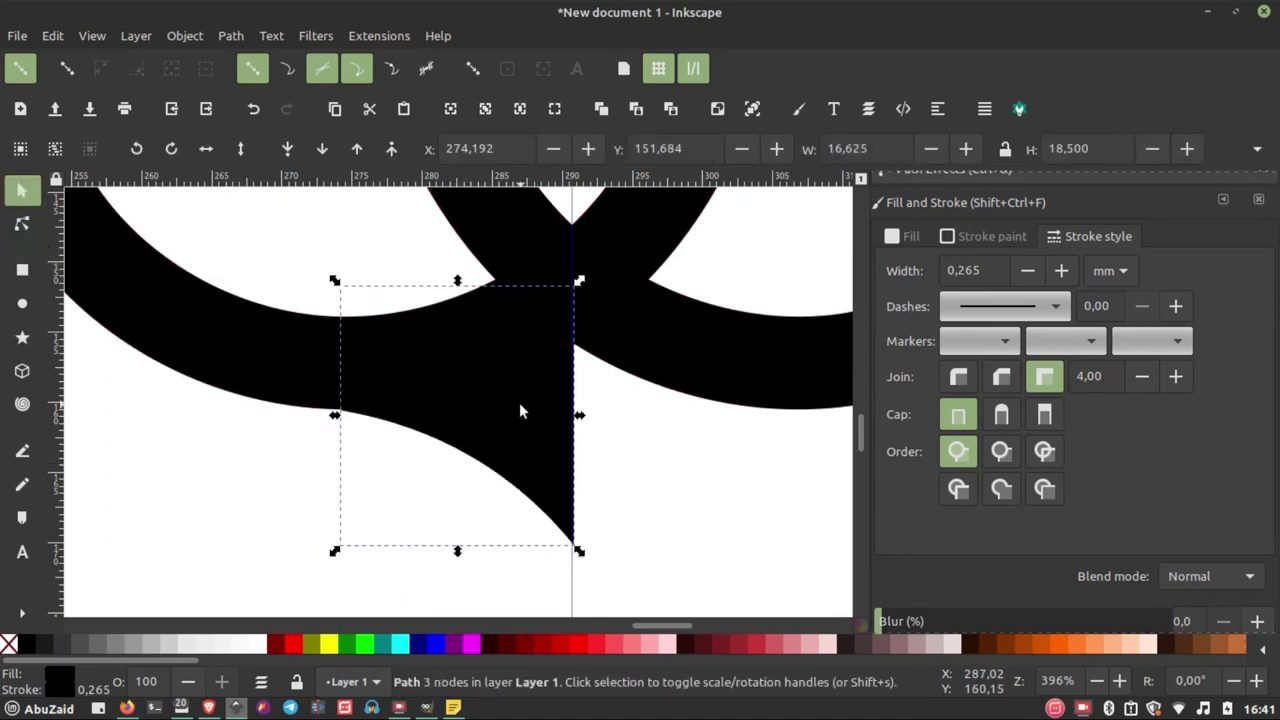
pyautogui.rightClick(519, 402)
pyautogui.click(560, 252)
pyautogui.scroll(-1, 414, 484)
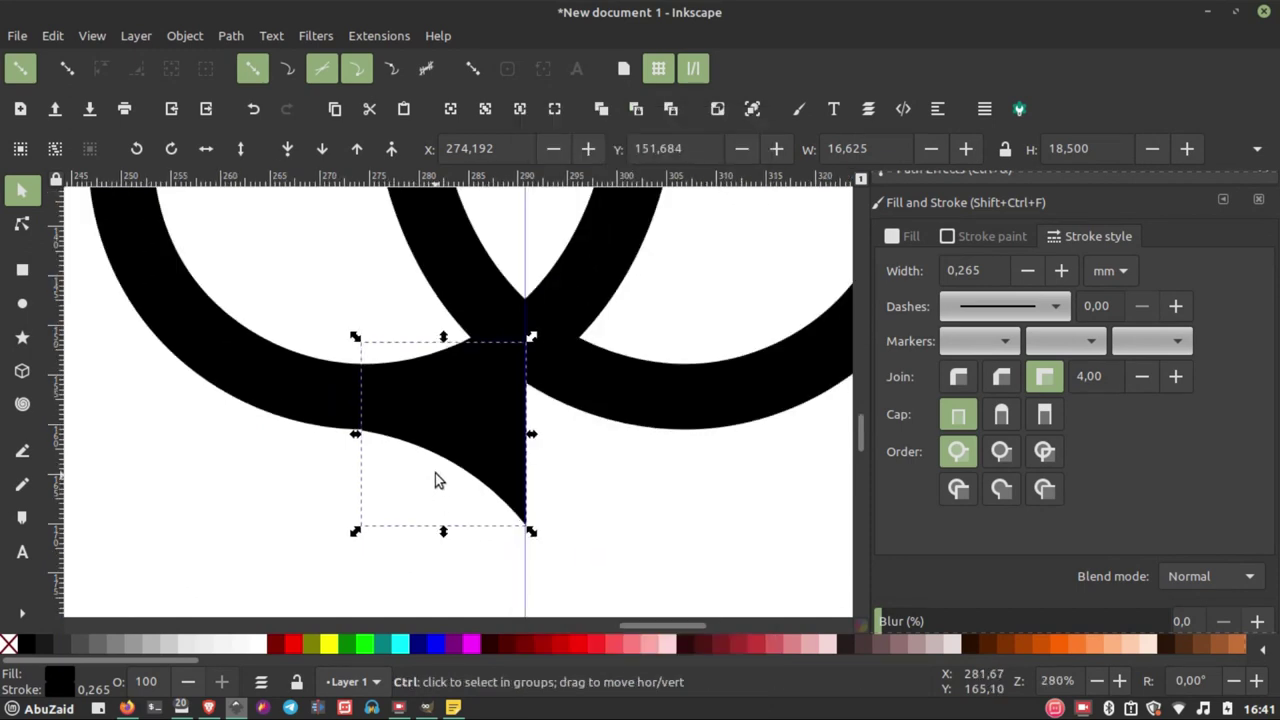
# - Flip the duplicate wedge horizontally and move it right of the guide
pyautogui.click(206, 150)
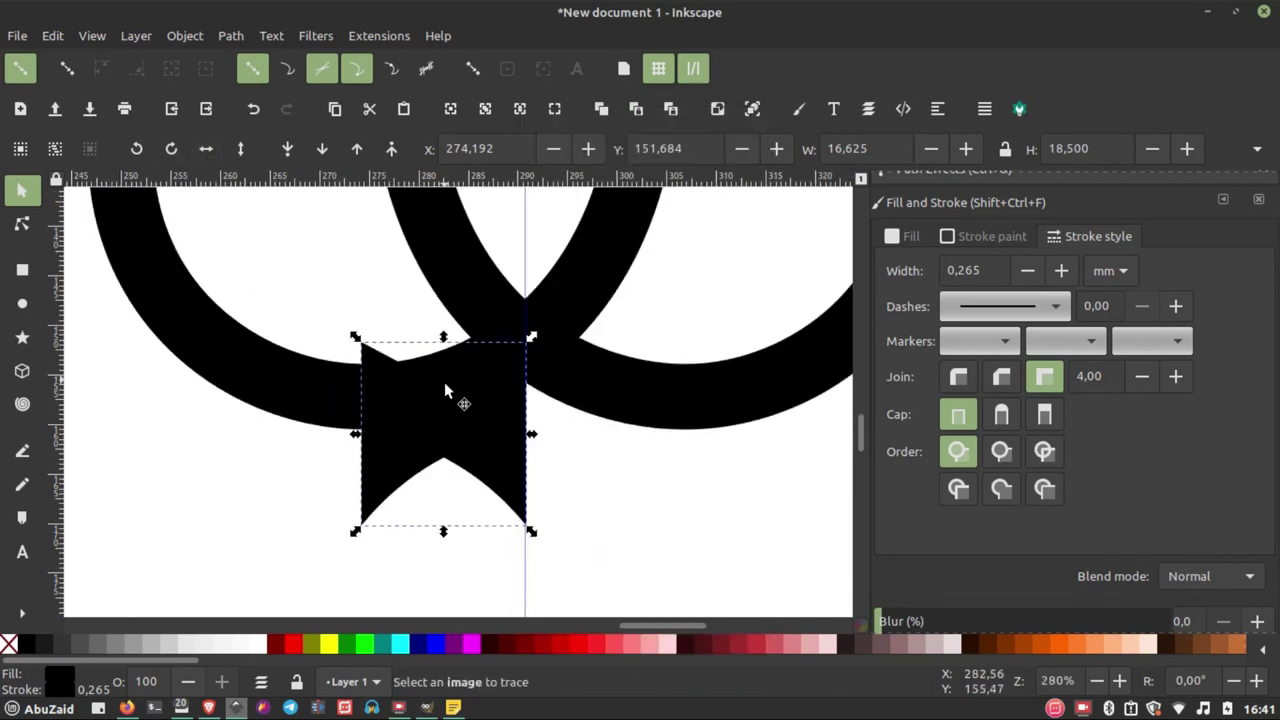
pyautogui.moveTo(415, 435); pyautogui.dragTo(570, 438)
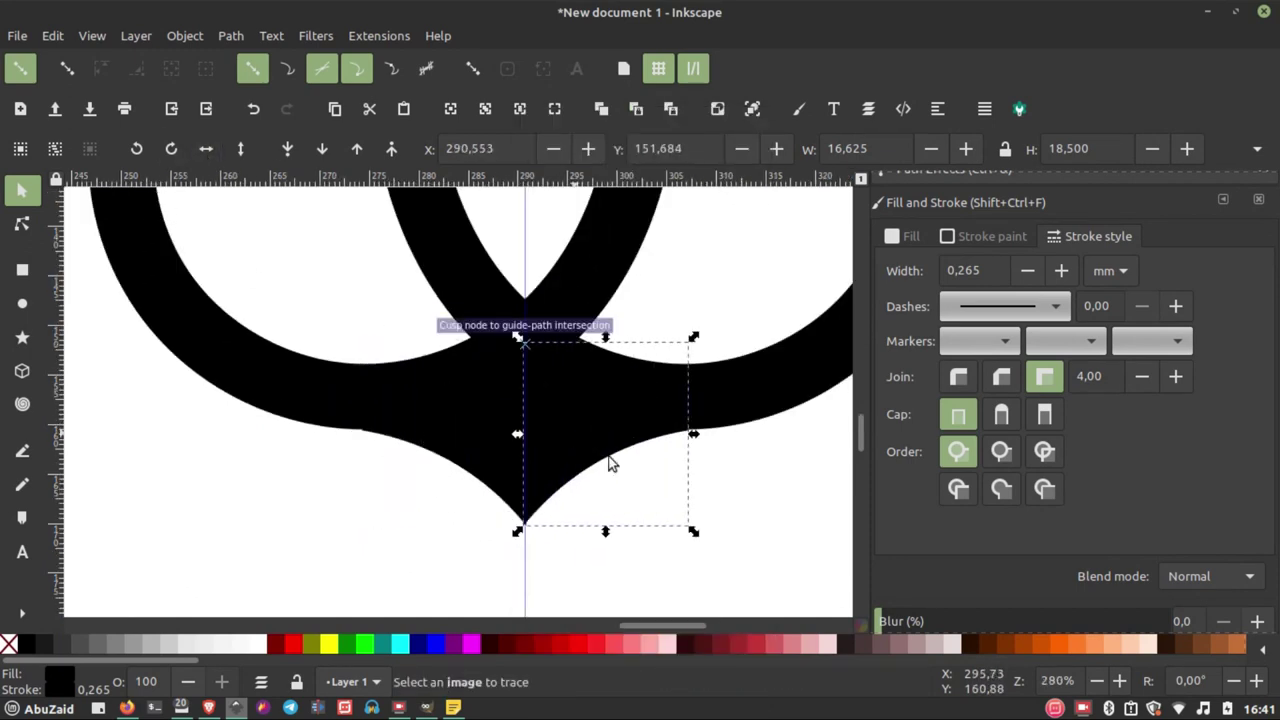
pyautogui.click(546, 514)
pyautogui.keyDown('ctrl'); pyautogui.scroll(4, 540, 514); pyautogui.keyUp('ctrl')
pyautogui.keyDown('ctrl'); pyautogui.scroll(2, 527, 550); pyautogui.keyUp('ctrl')
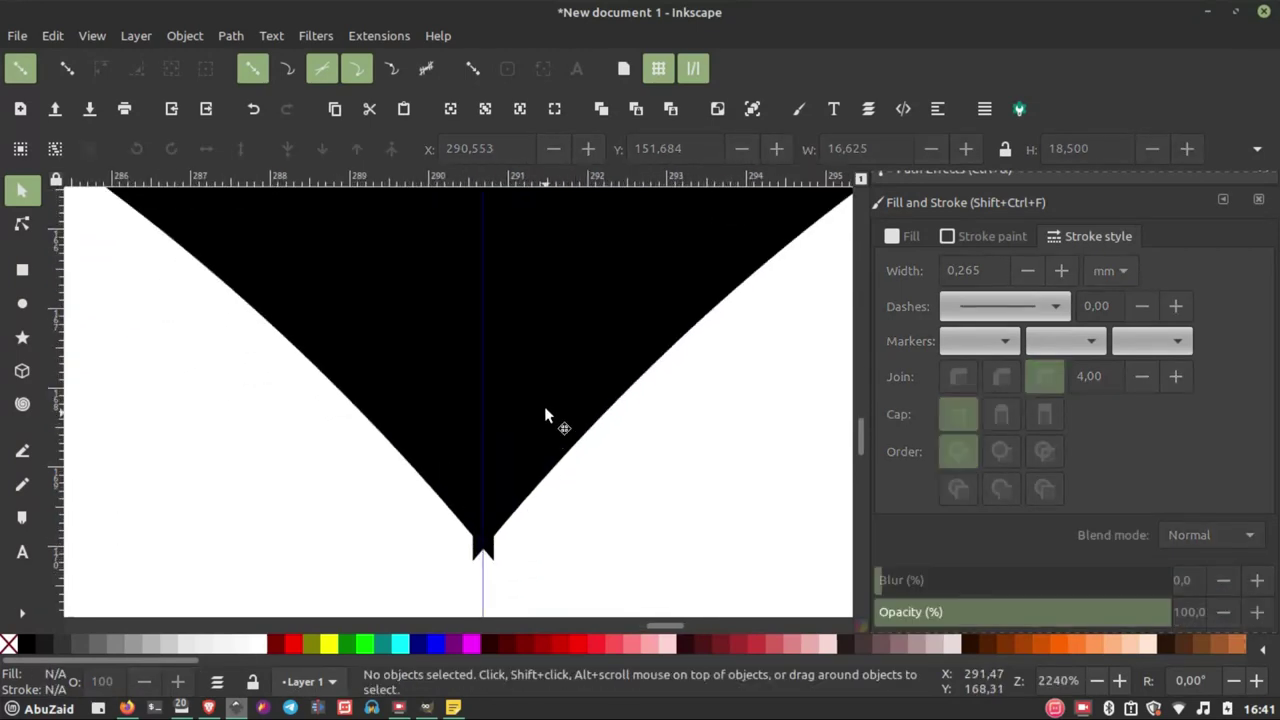
# - Align the right half's tip to the centre guide so both halves meet
pyautogui.click(537, 427)
pyautogui.moveTo(537, 427); pyautogui.dragTo(557, 430)
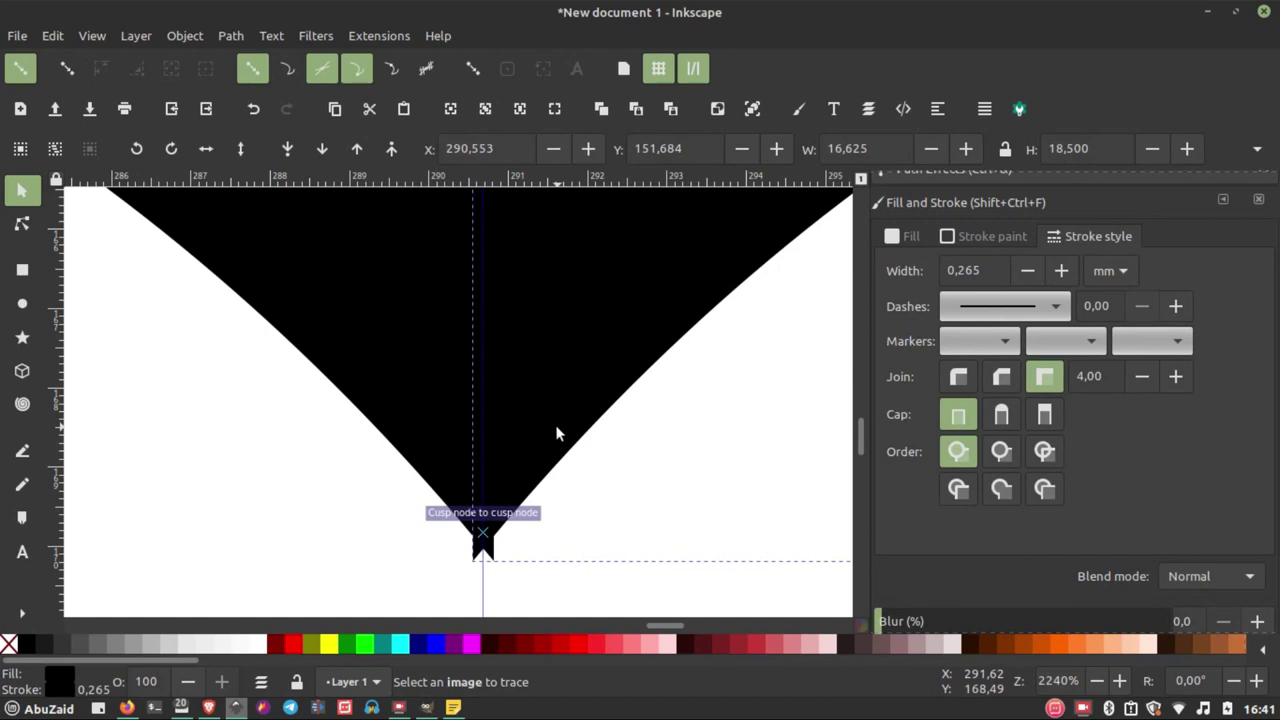
pyautogui.moveTo(557, 433); pyautogui.dragTo(547, 425)
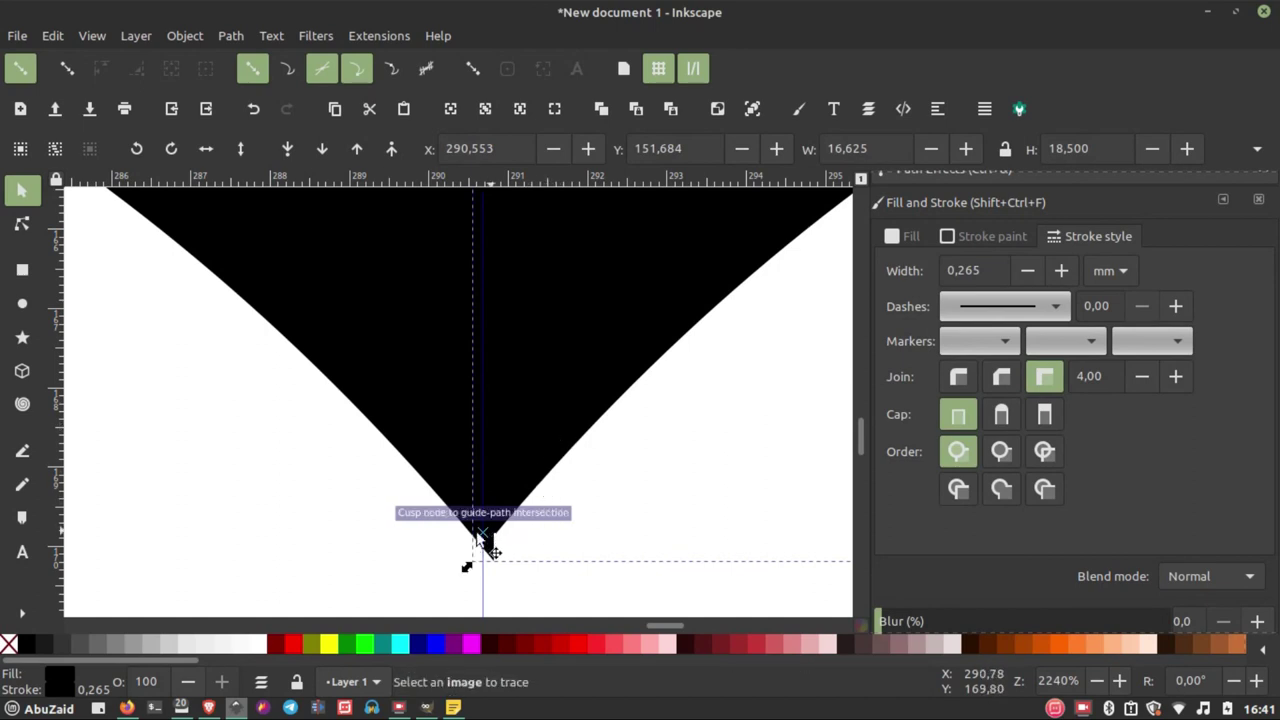
pyautogui.hotkey('ctrl', 'z')
pyautogui.click(543, 414)
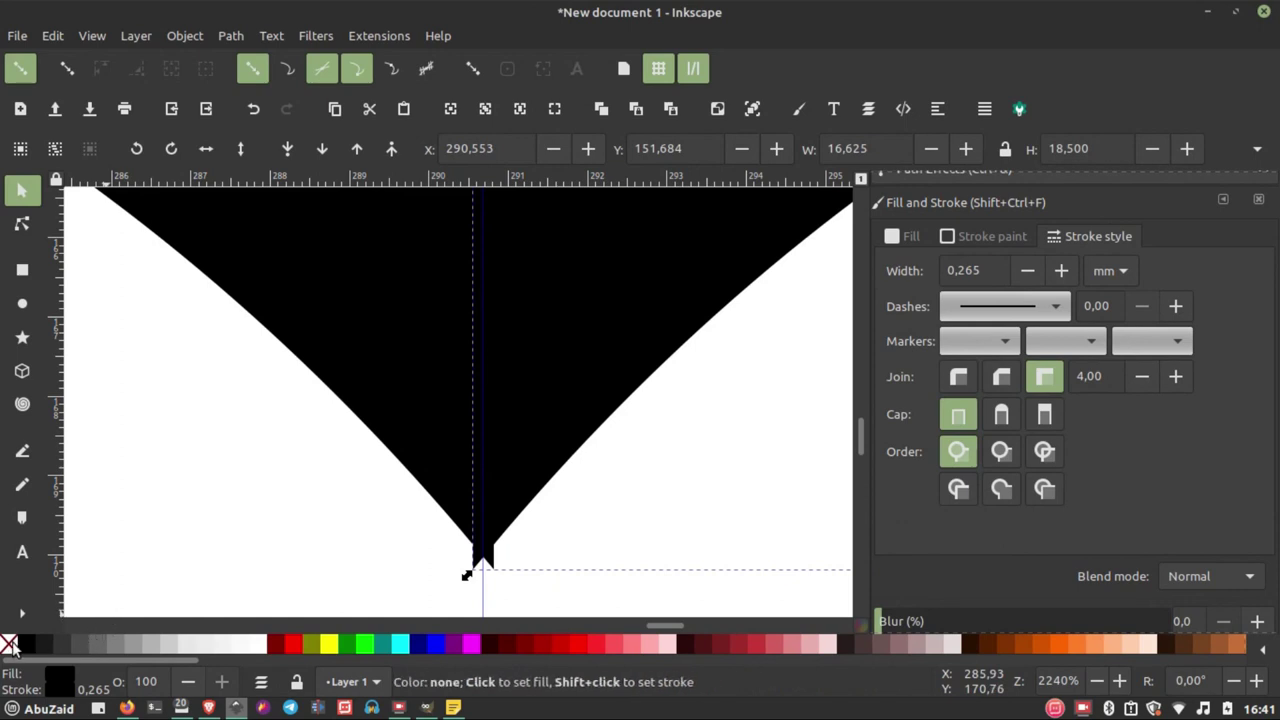
pyautogui.click(249, 551)
# - Remove the stroke from the anchor's left half
pyautogui.click(327, 350)
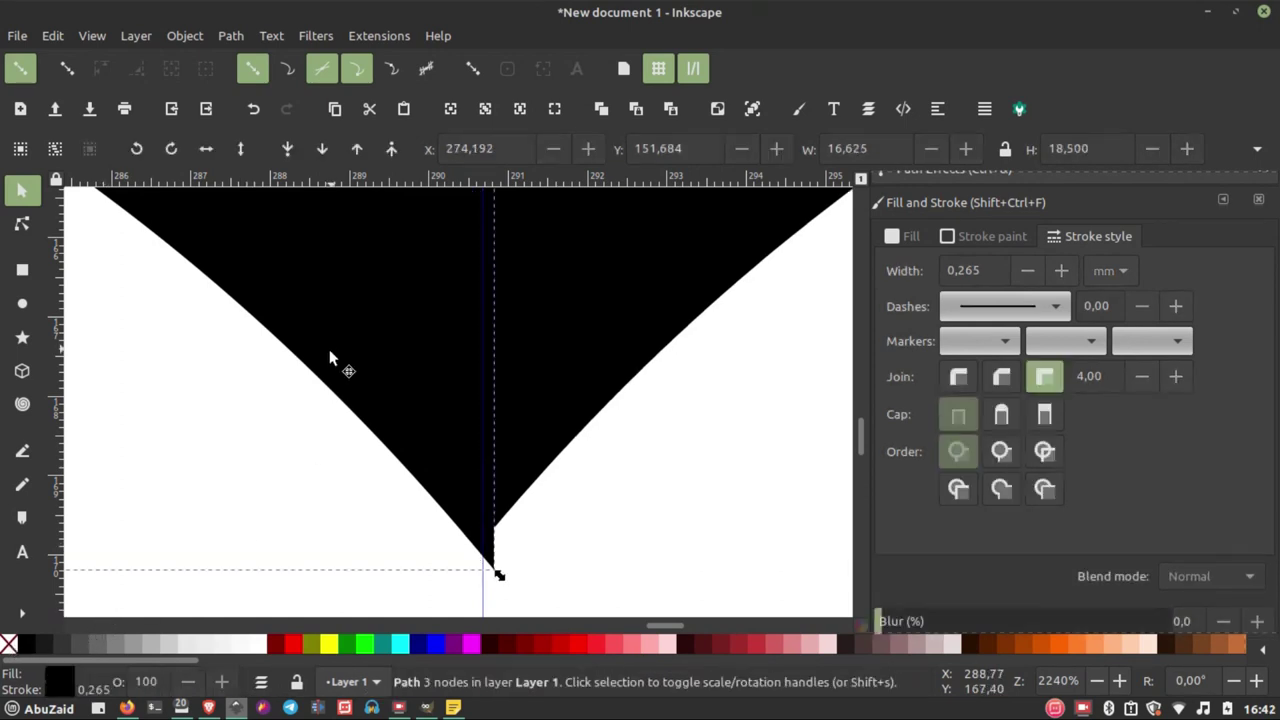
pyautogui.keyDown('shift'); pyautogui.click(9, 644); pyautogui.keyUp('shift')
pyautogui.click(465, 559)
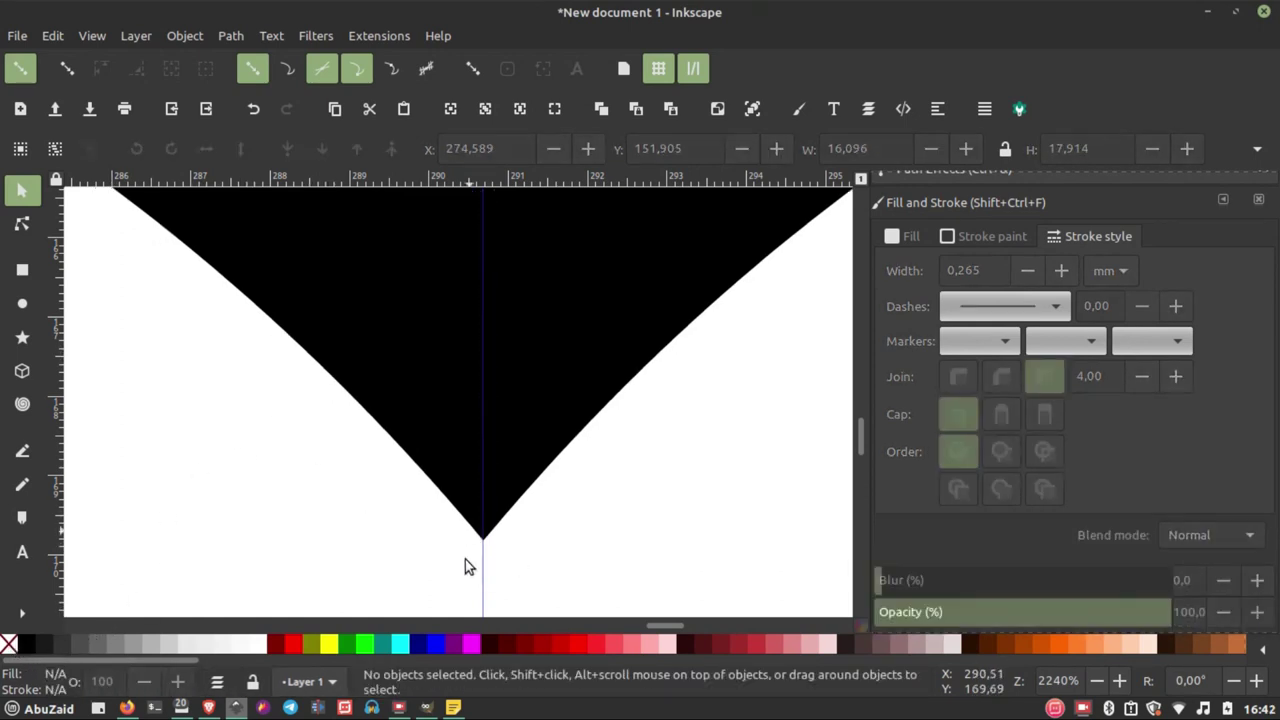
pyautogui.scroll(-4, 434, 552)
pyautogui.scroll(-4, 434, 552)
pyautogui.scroll(-4, 445, 548)
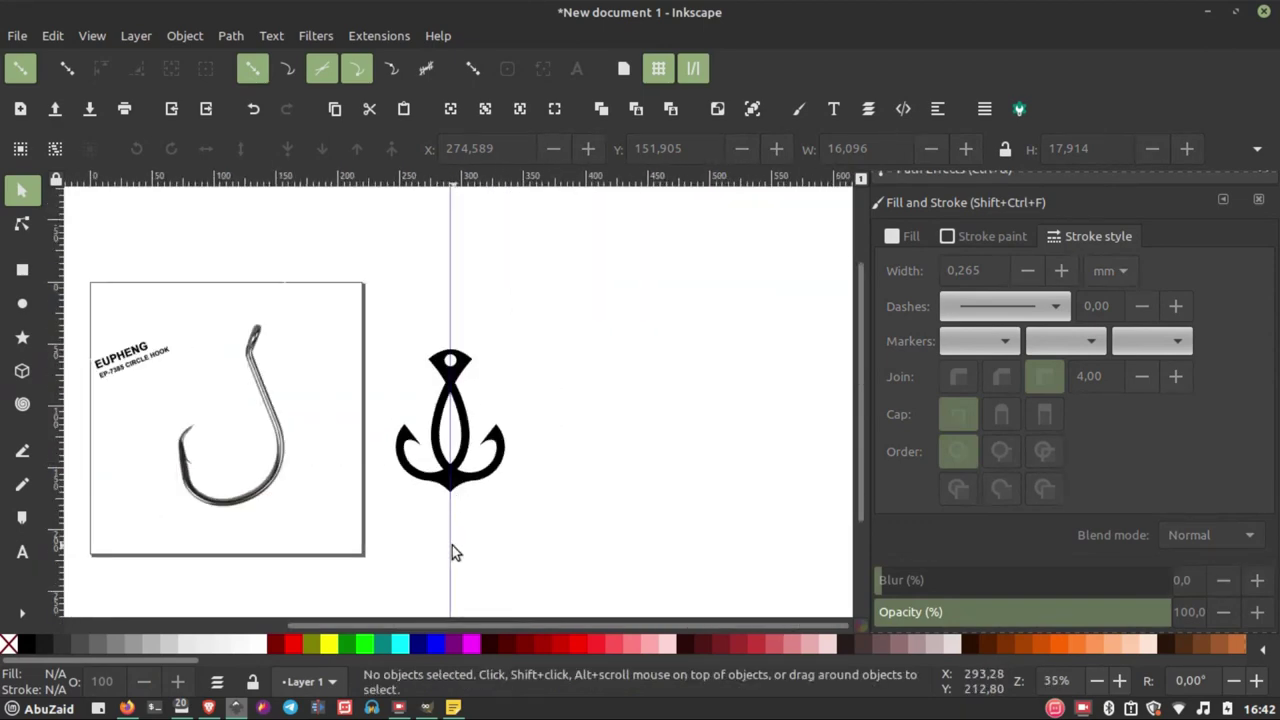
# - Drag the vertical guide off the anchor to the right
pyautogui.moveTo(458, 551); pyautogui.dragTo(586, 515)
pyautogui.scroll(5, 455, 491)
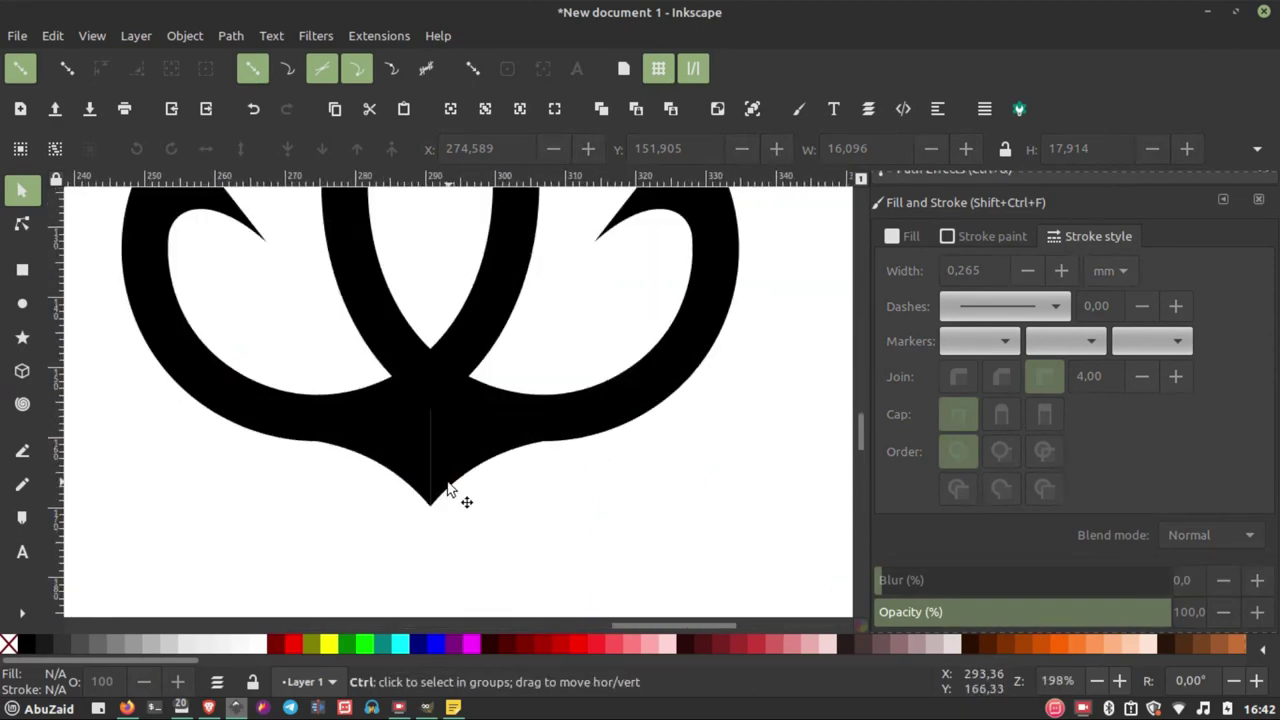
pyautogui.scroll(3, 420, 420)
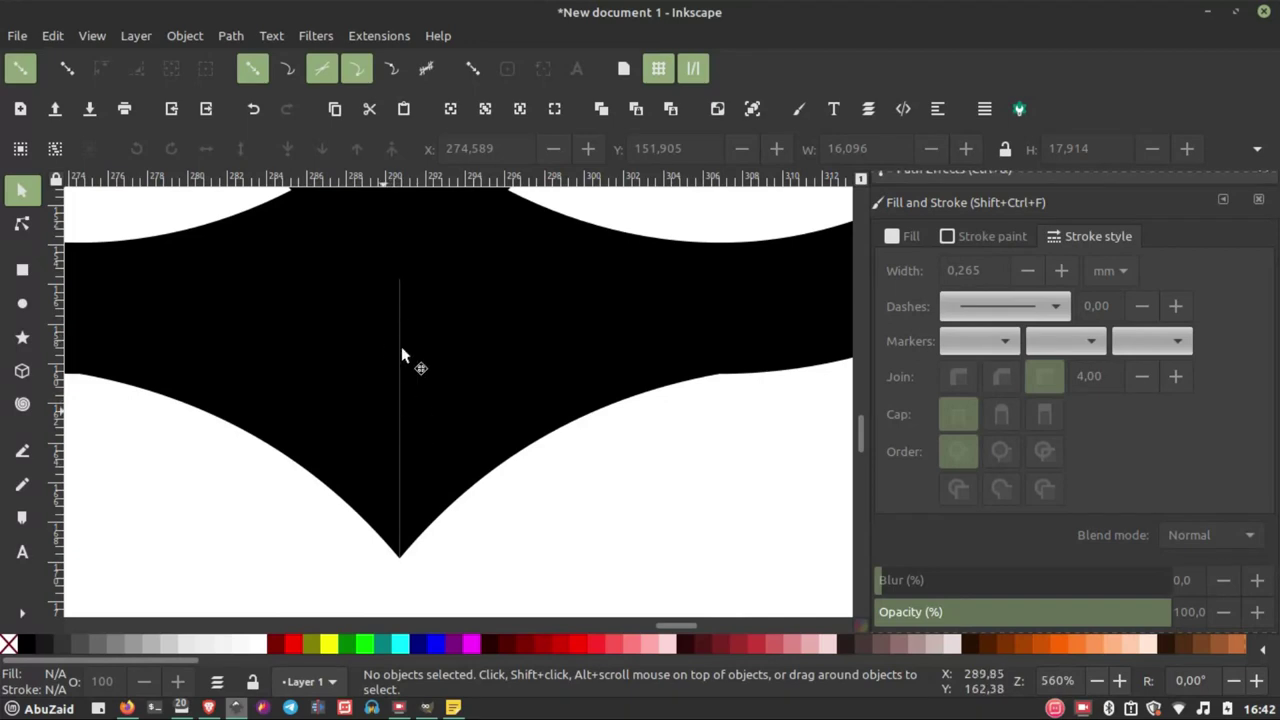
# - Group the two curved wedge halves at the anchor's bottom tip
pyautogui.keyDown('shift'); pyautogui.click(358, 450); pyautogui.keyUp('shift')
pyautogui.keyDown('shift'); pyautogui.click(478, 444); pyautogui.keyUp('shift')
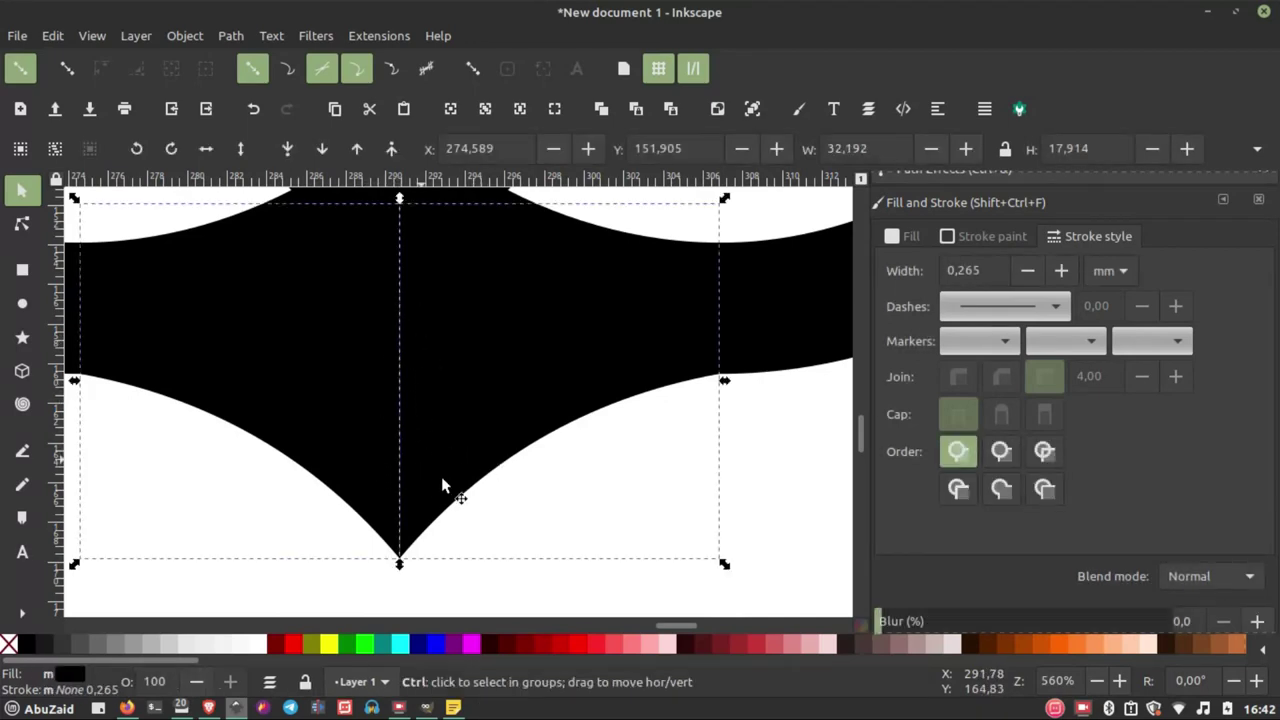
pyautogui.keyDown('ctrl'); pyautogui.scroll(-2, 470, 437); pyautogui.keyUp('ctrl')
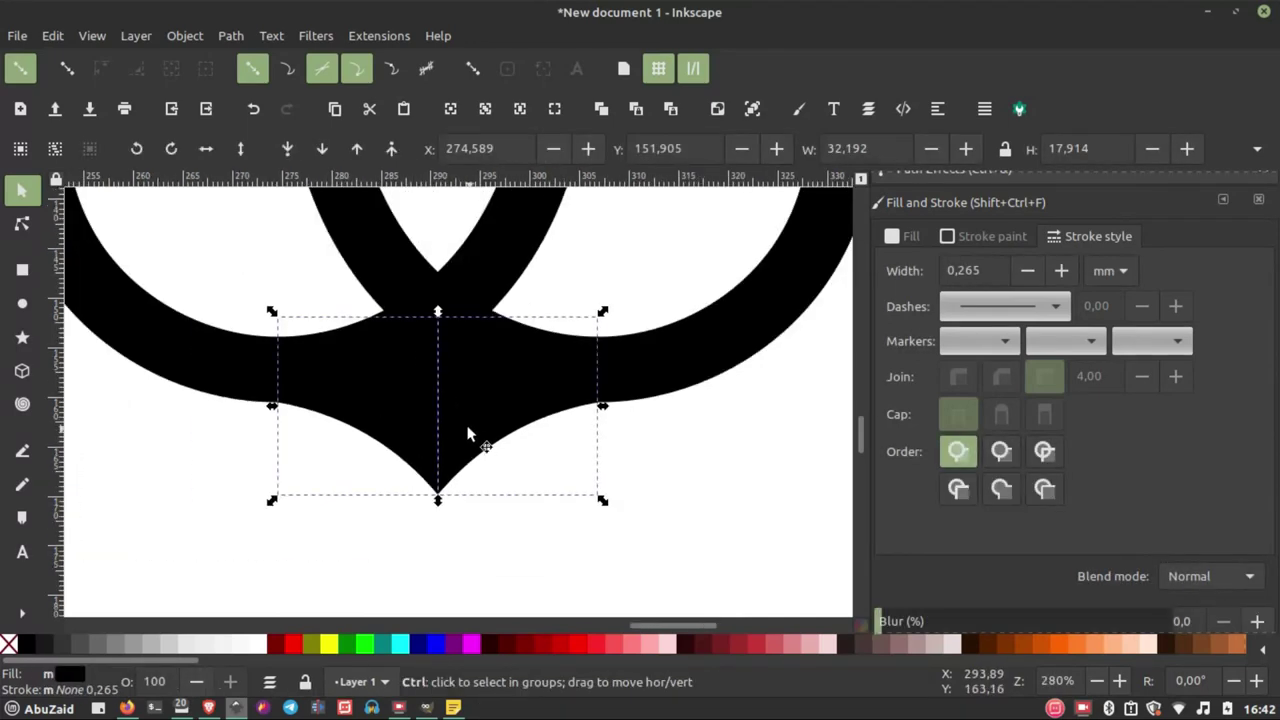
pyautogui.click(716, 108)
pyautogui.click(707, 444)
pyautogui.keyDown('ctrl'); pyautogui.scroll(3, 430, 430); pyautogui.keyUp('ctrl')
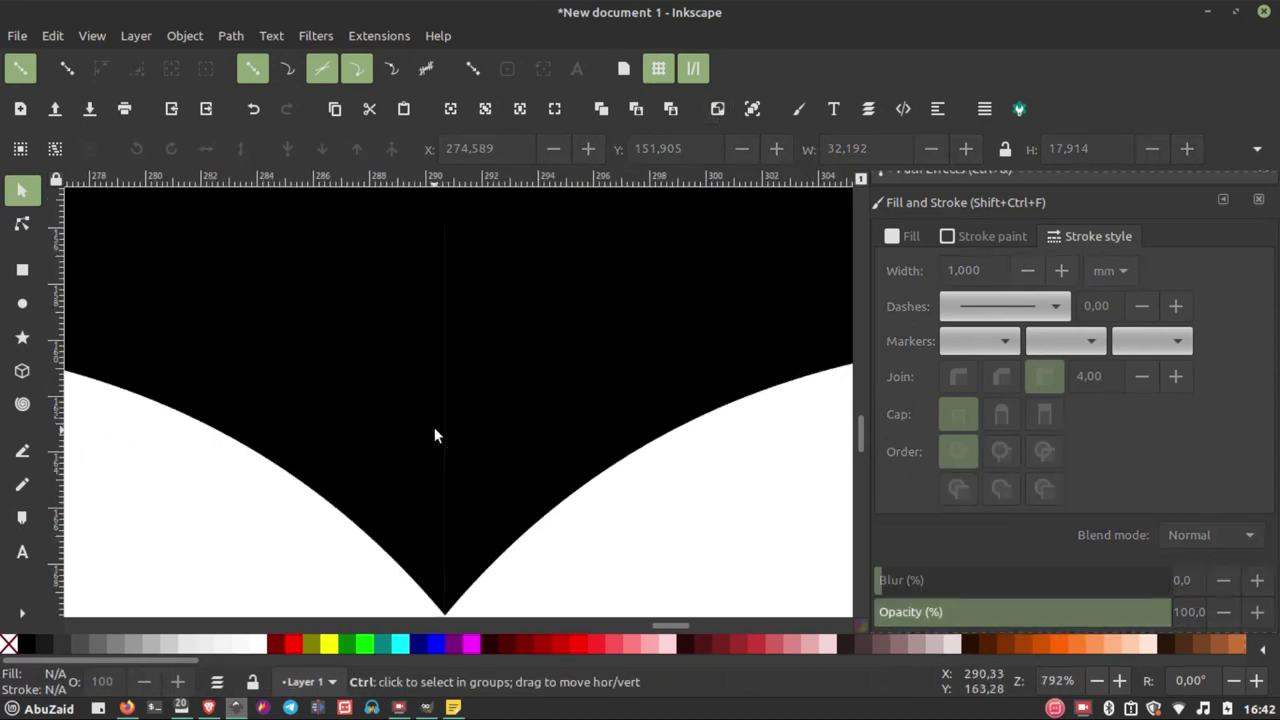
pyautogui.keyDown('ctrl'); pyautogui.scroll(2, 434, 427); pyautogui.keyUp('ctrl')
pyautogui.keyDown('ctrl'); pyautogui.scroll(-5, 450, 410); pyautogui.keyUp('ctrl')
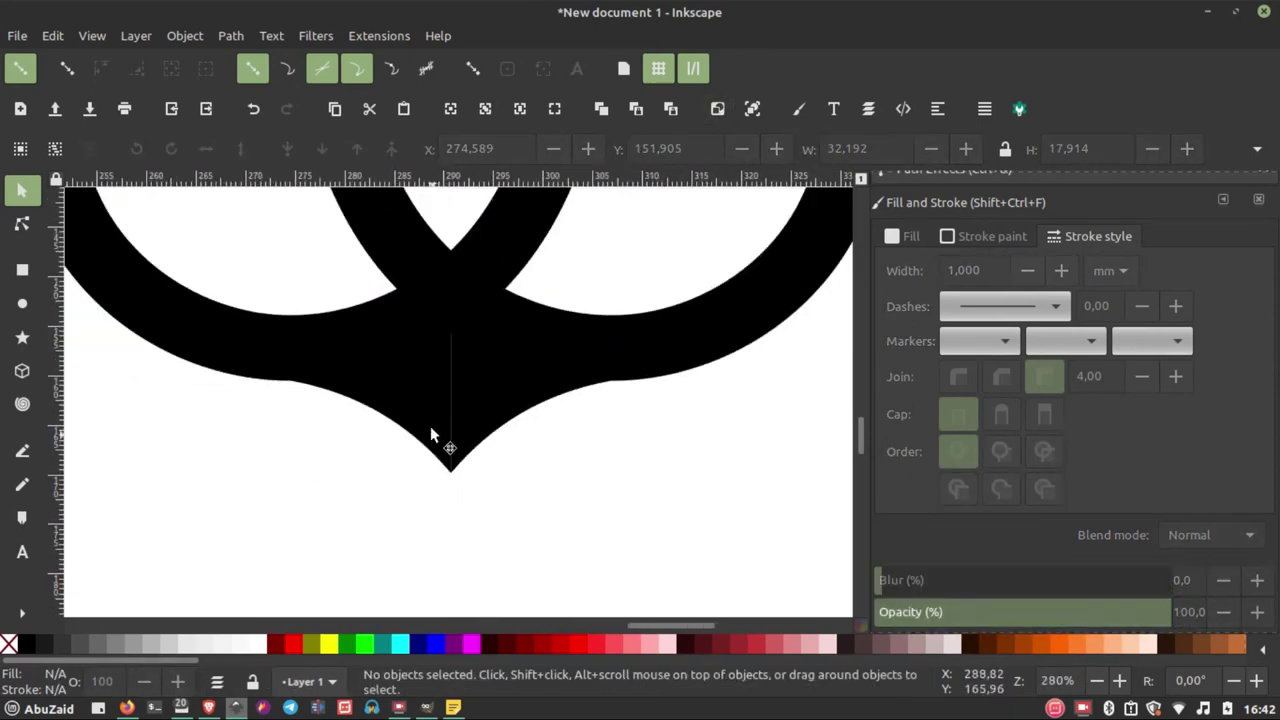
pyautogui.click(450, 458)
pyautogui.press('ctrl')
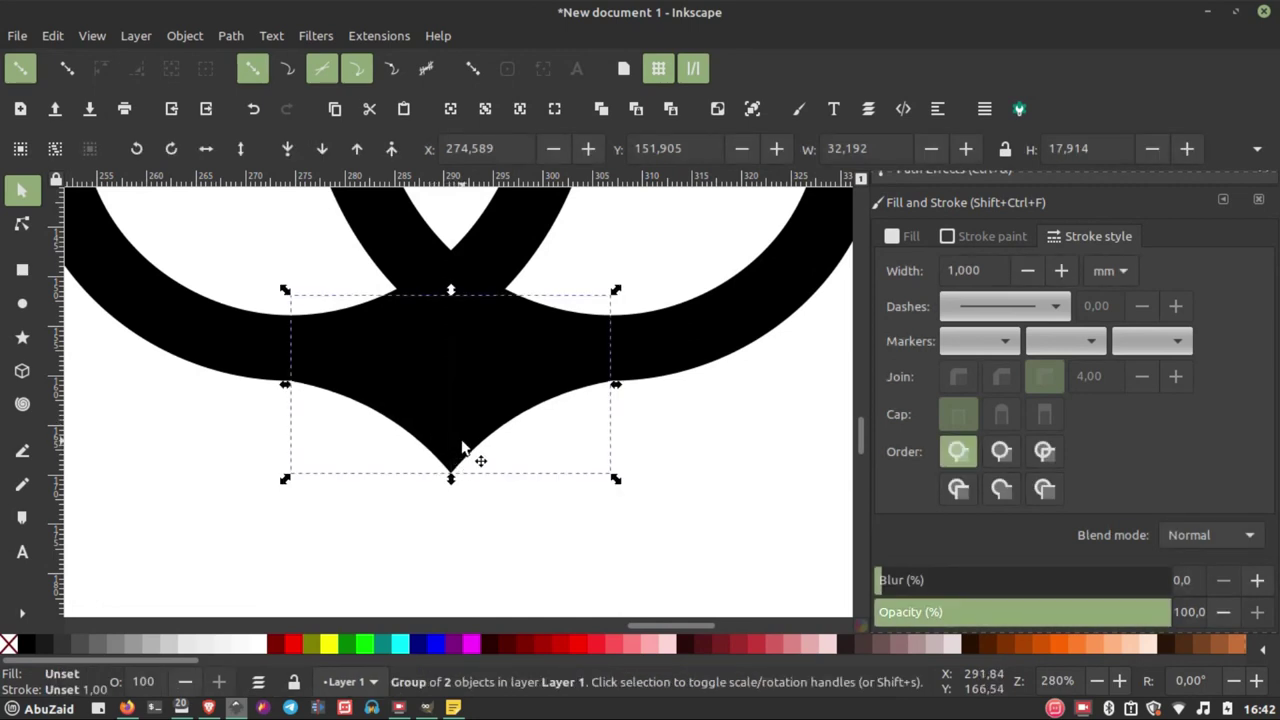
# - Rubber-band select the five lower anchor pieces and group them
pyautogui.click(495, 505)
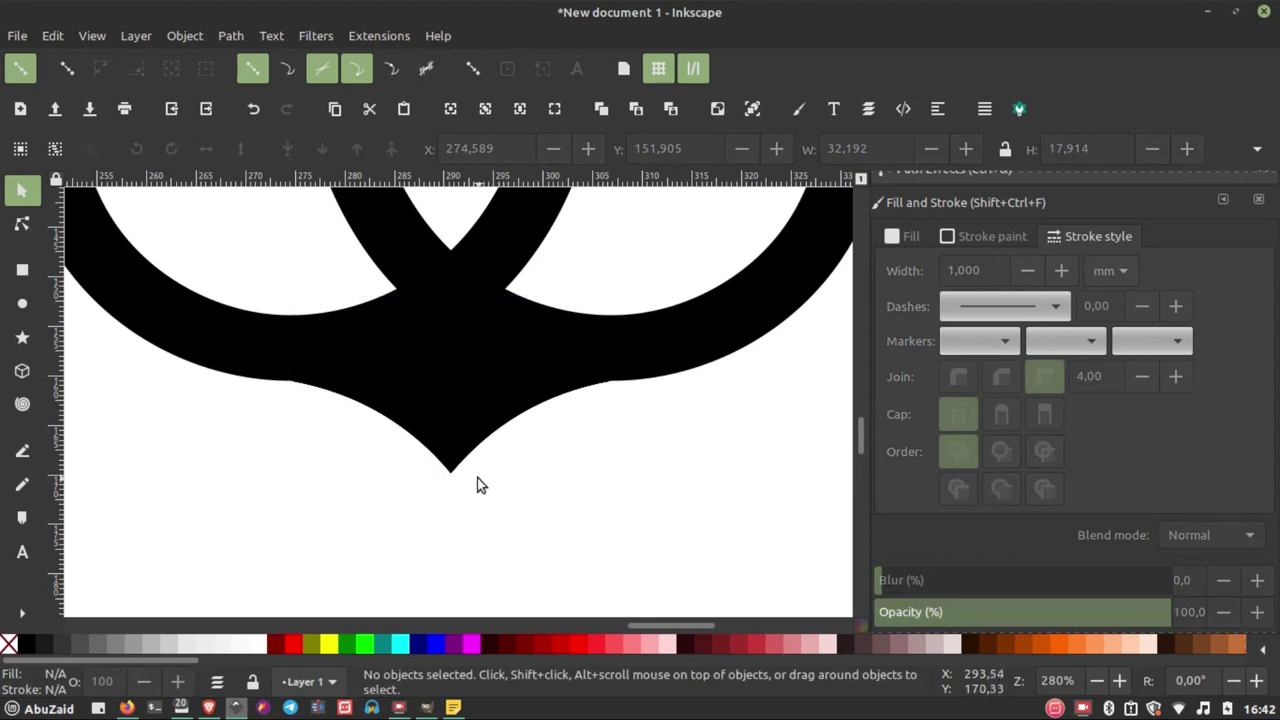
pyautogui.keyDown('ctrl'); pyautogui.scroll(-3, 461, 438); pyautogui.keyUp('ctrl')
pyautogui.keyDown('ctrl'); pyautogui.scroll(2, 461, 438); pyautogui.keyUp('ctrl')
pyautogui.moveTo(530, 528); pyautogui.dragTo(302, 303)
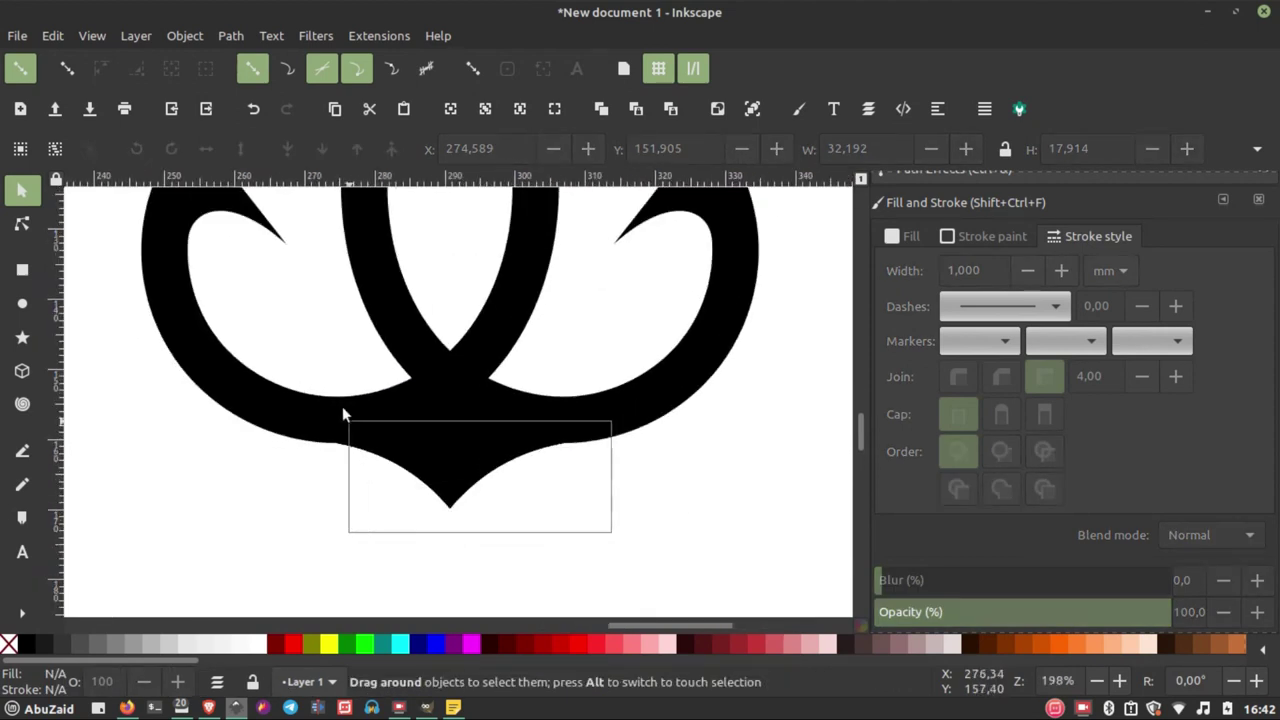
pyautogui.click(717, 108)
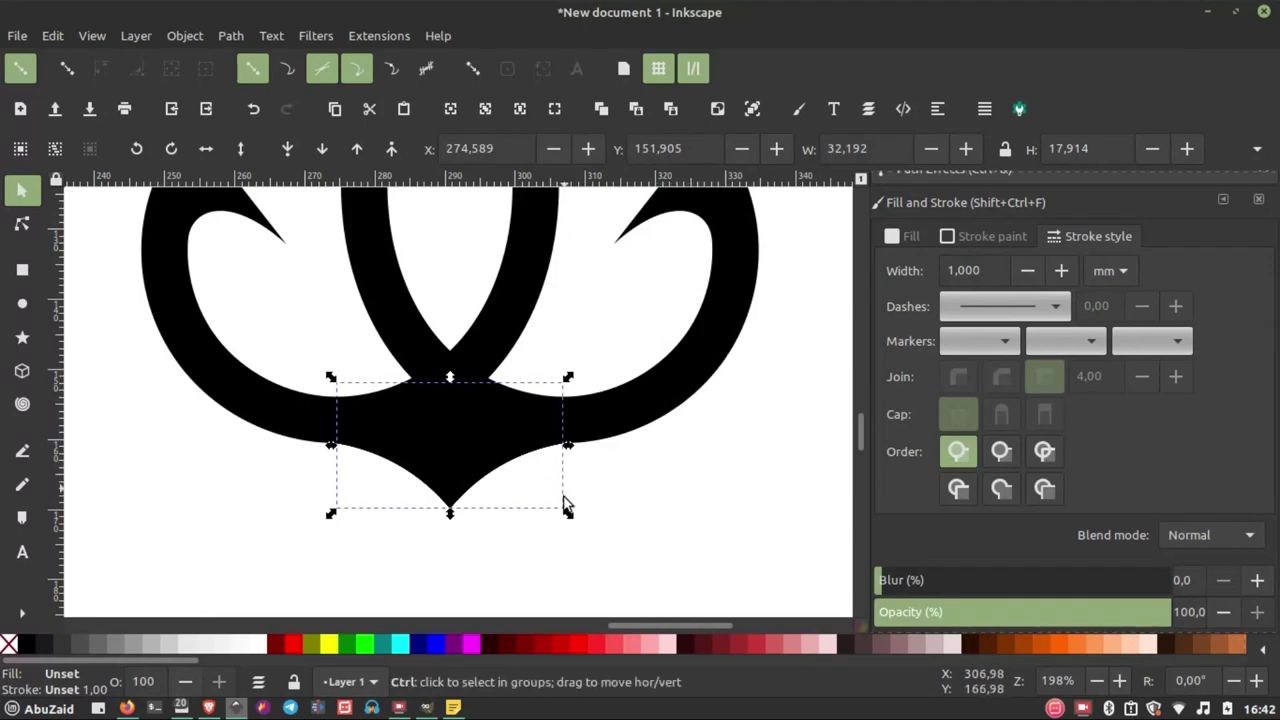
pyautogui.keyDown('ctrl'); pyautogui.scroll(-2, 563, 506); pyautogui.keyUp('ctrl')
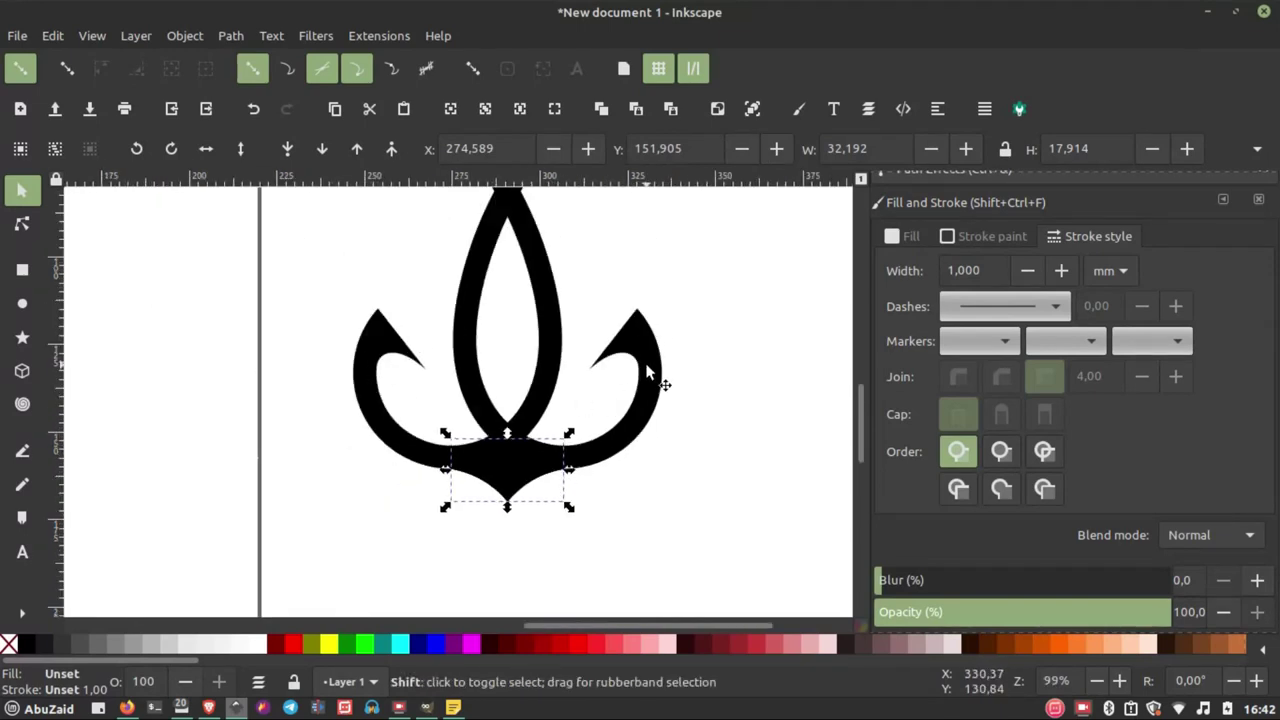
# - Combine the lower group and the rest of the anchor into a single path
pyautogui.keyDown('shift'); pyautogui.click(646, 372); pyautogui.keyUp('shift')
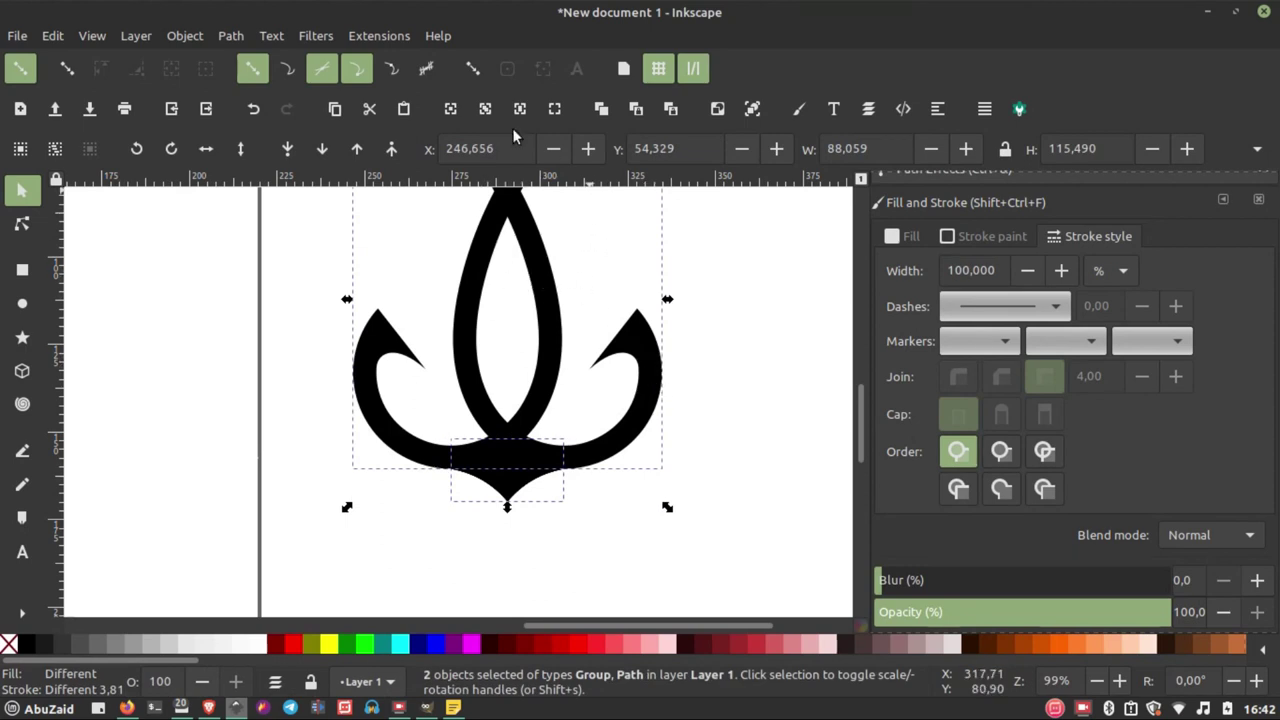
pyautogui.click(231, 35)
pyautogui.click(245, 137)
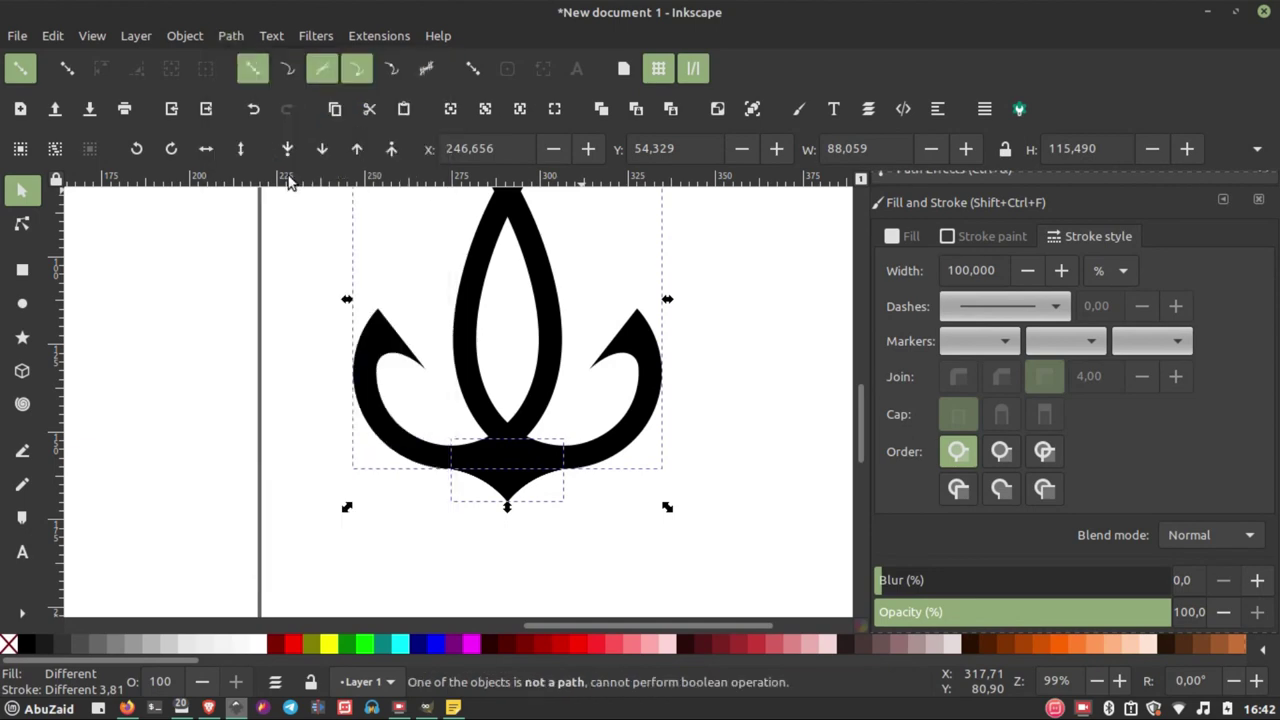
pyautogui.click(240, 37)
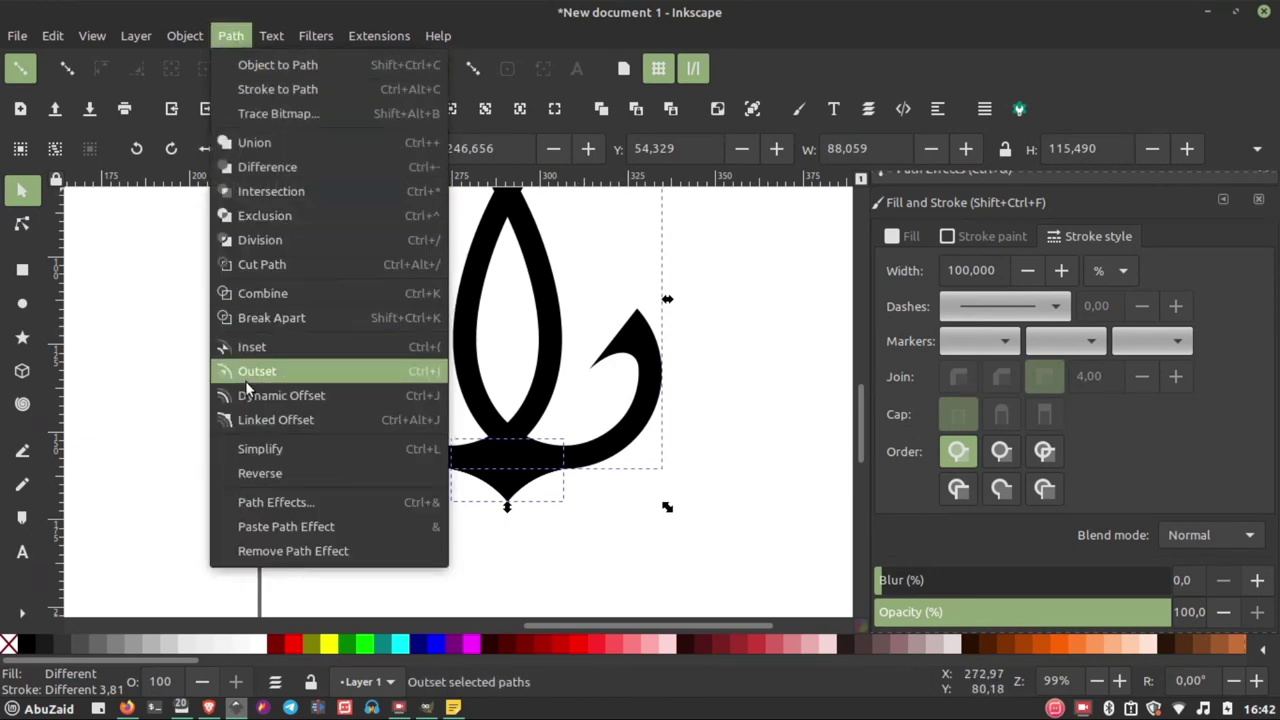
pyautogui.click(258, 292)
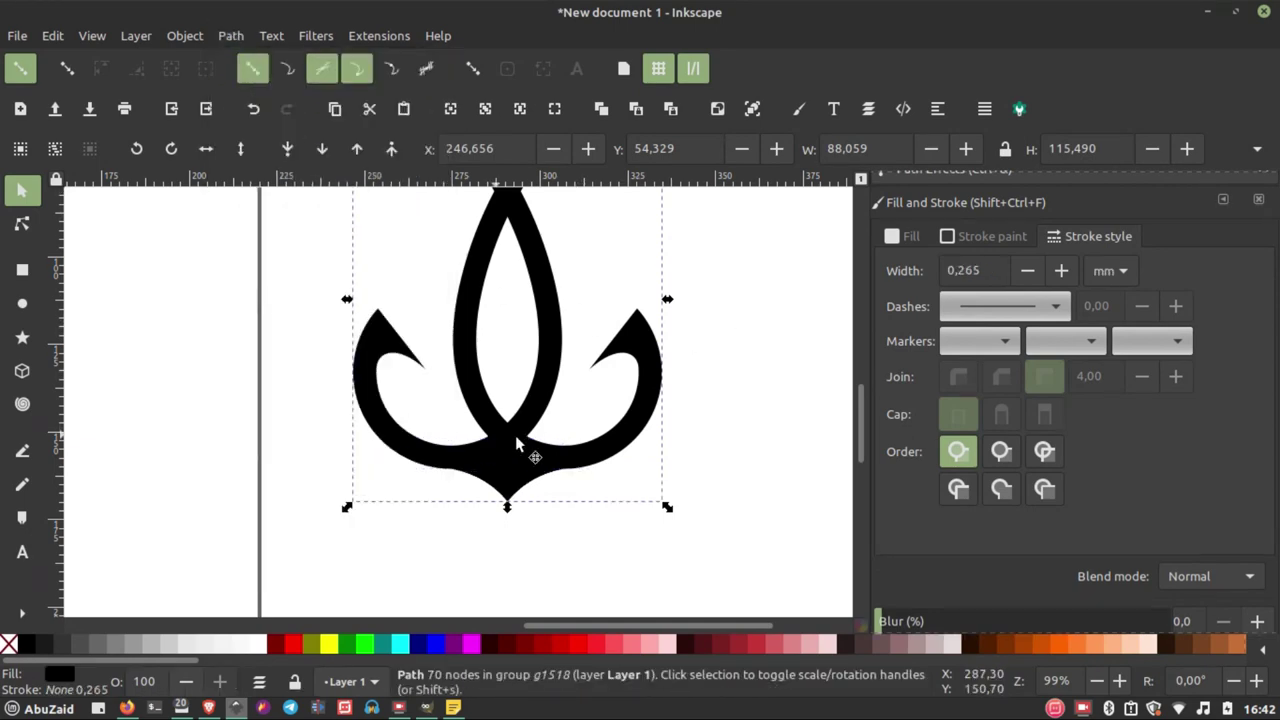
pyautogui.scroll(-2, 645, 410)
# - Move the combined anchor up and right onto a guide
pyautogui.click(420, 457)
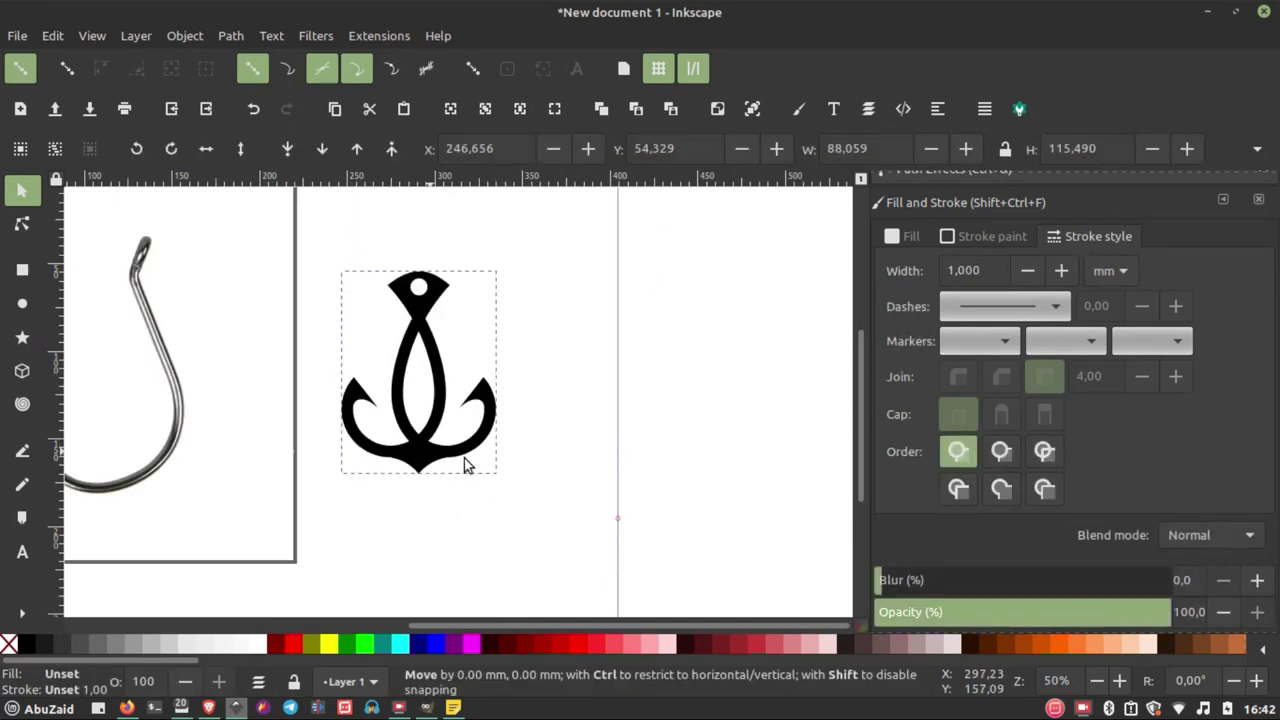
pyautogui.moveTo(466, 463)
pyautogui.mouseDown()
pyautogui.moveTo(476, 452)
pyautogui.moveTo(445, 405)
pyautogui.mouseUp()
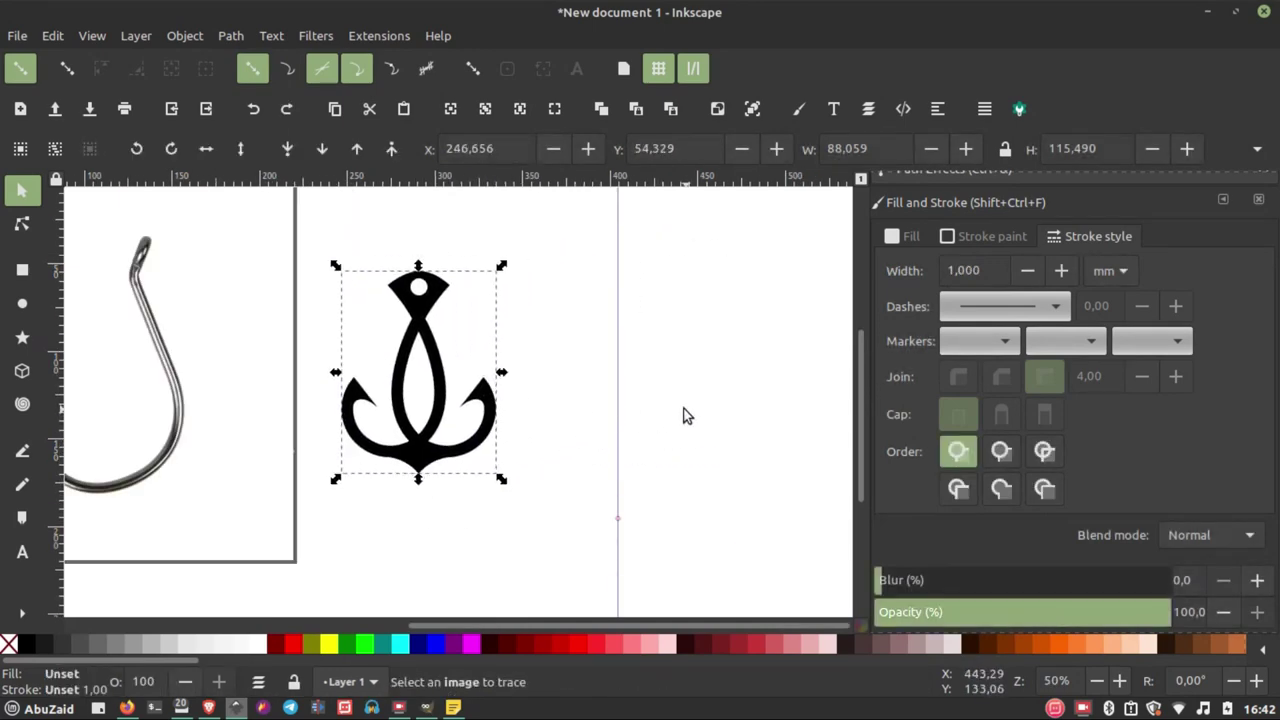
pyautogui.keyDown('ctrl'); pyautogui.scroll(-2, 447, 404); pyautogui.keyUp('ctrl')
pyautogui.keyDown('ctrl'); pyautogui.scroll(3, 445, 405); pyautogui.keyUp('ctrl')
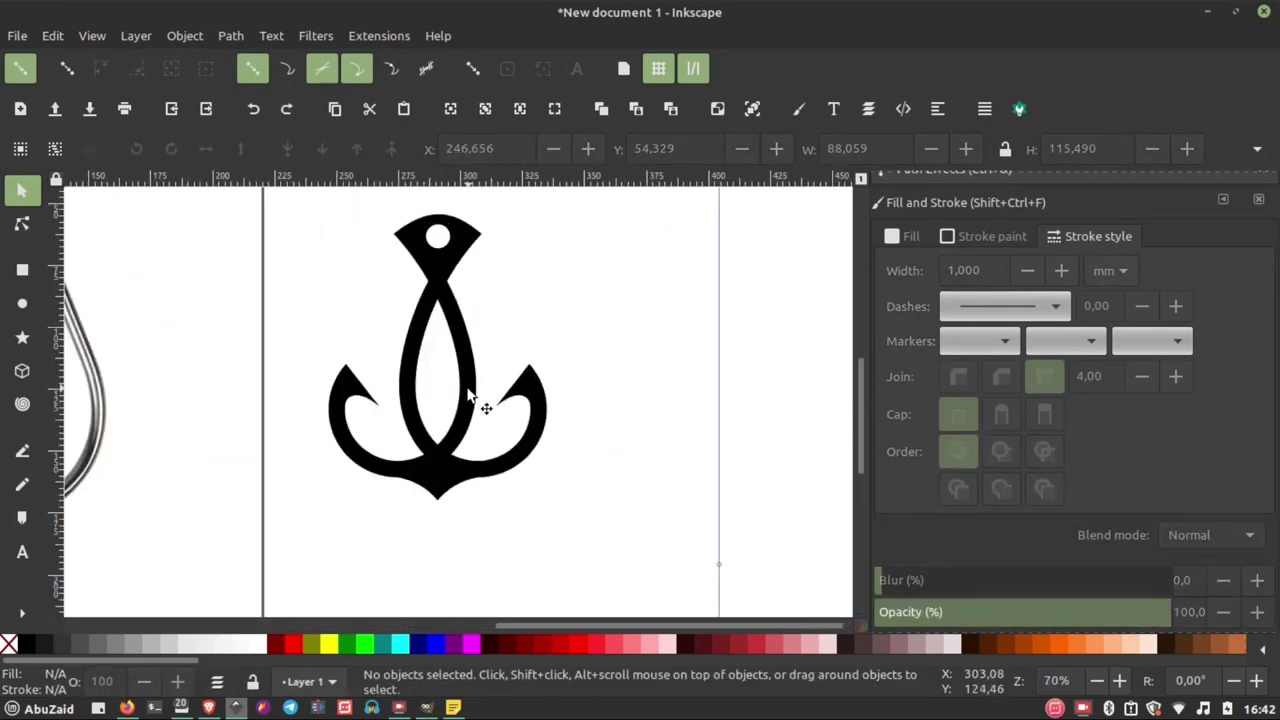
pyautogui.keyDown('ctrl'); pyautogui.scroll(-2, 605, 327); pyautogui.keyUp('ctrl')
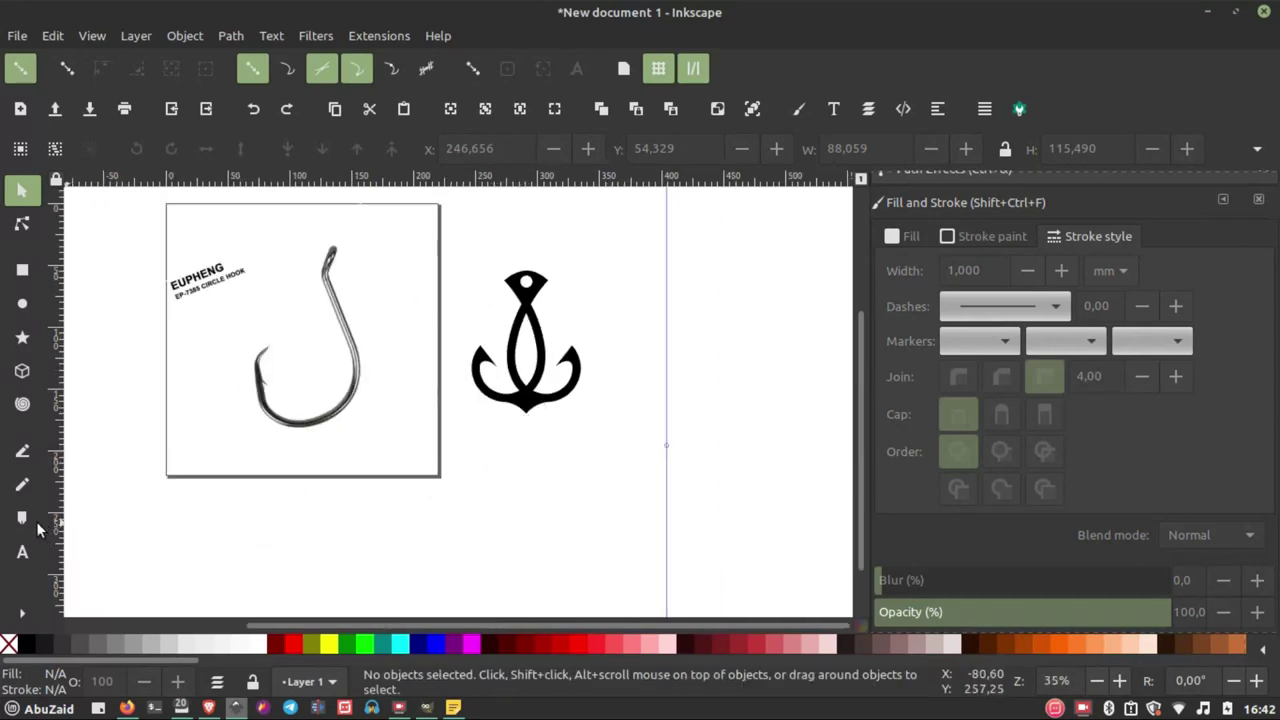
# - Add the DAUBEL KAIL title as a text line below the anchor
pyautogui.click(22, 551)
pyautogui.click(494, 466)
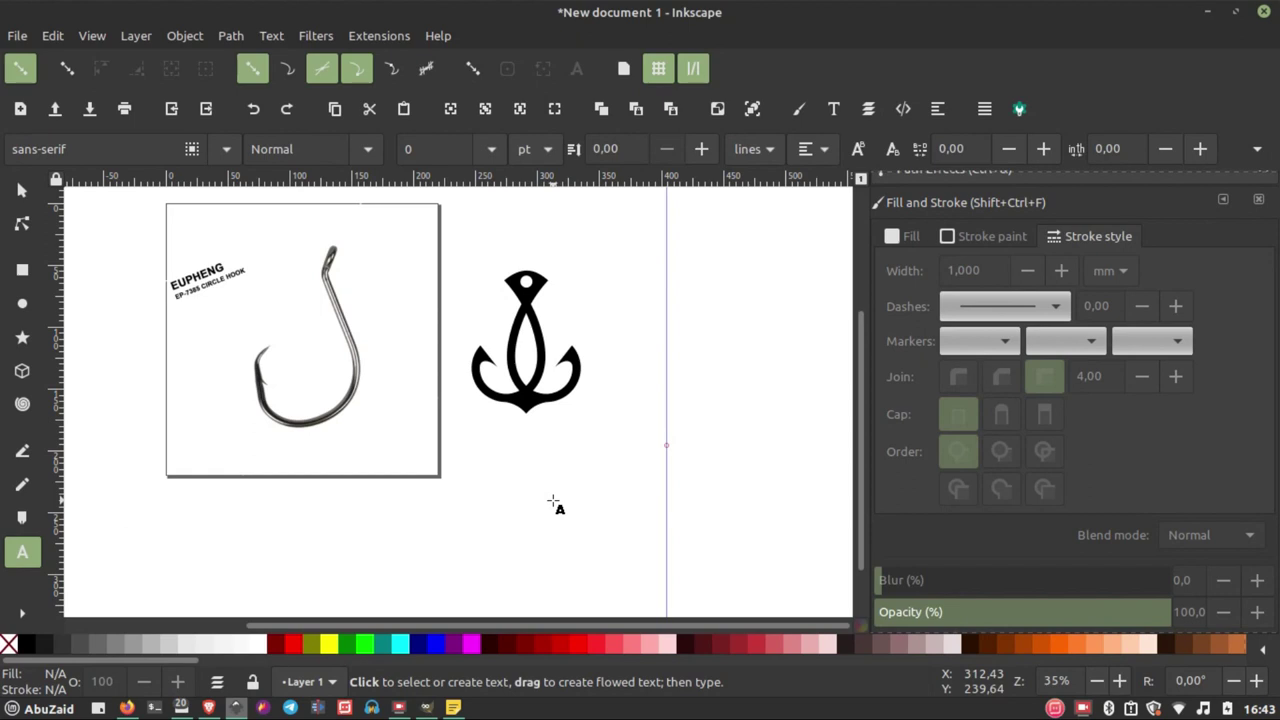
pyautogui.write('&')
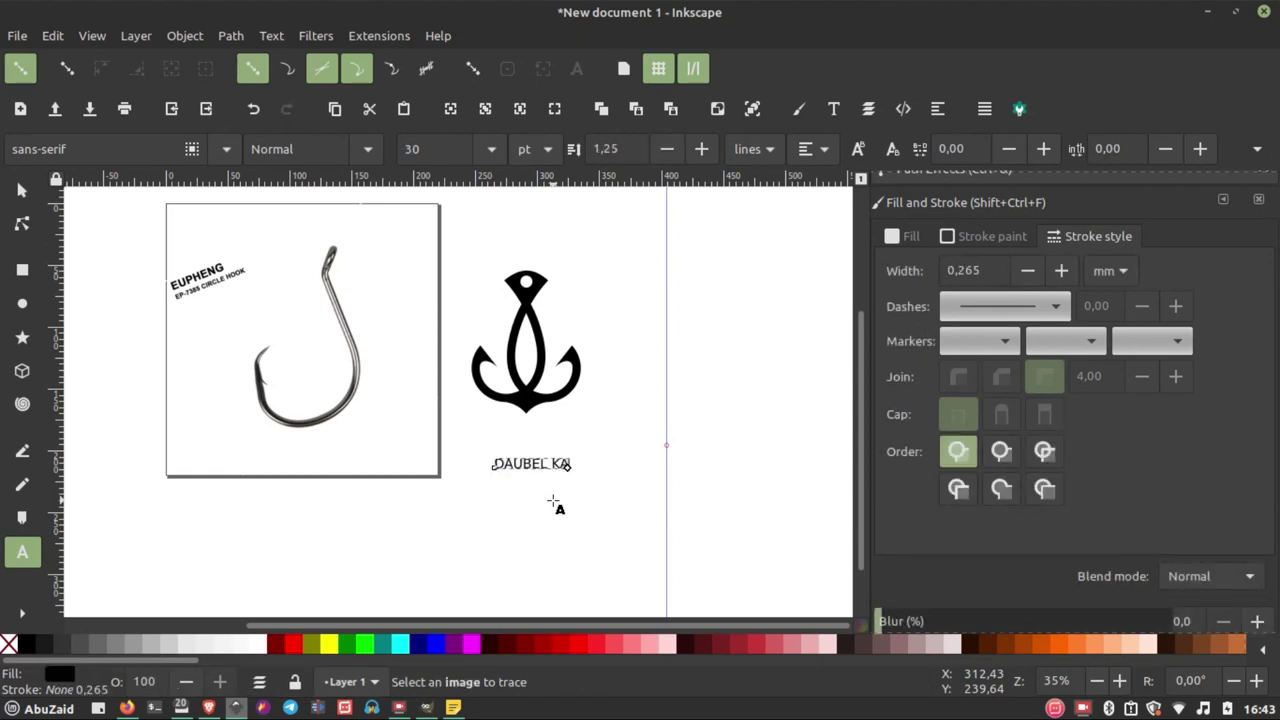
pyautogui.scroll(3, 555, 470)
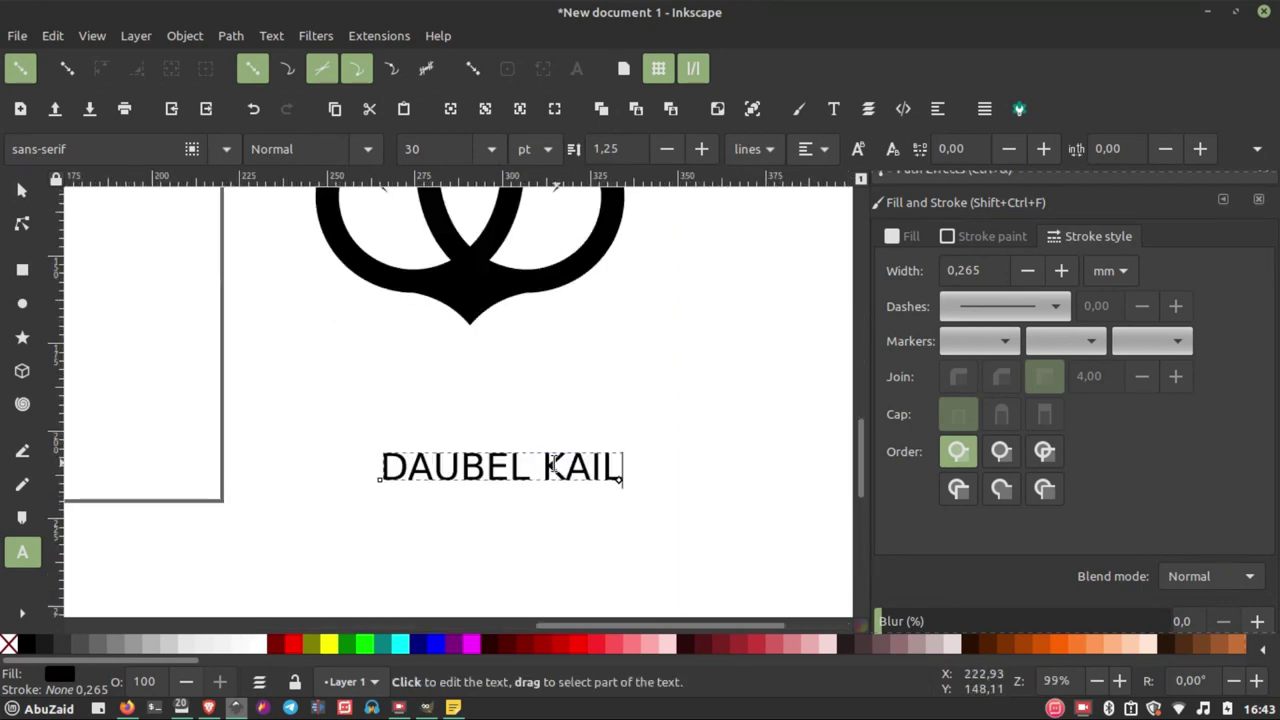
pyautogui.scroll(-2, 490, 310)
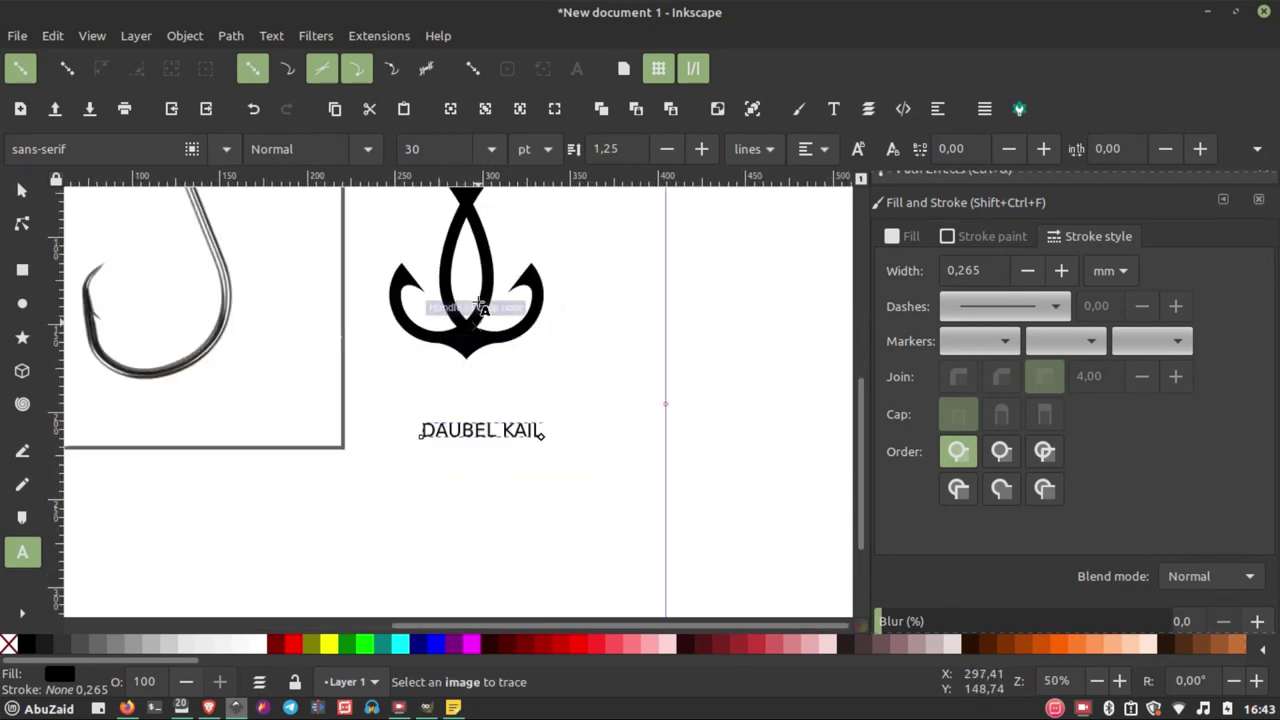
# - Set the DAUBEL KAIL title's font to Cinzel Bold
pyautogui.tripleClick(480, 430)
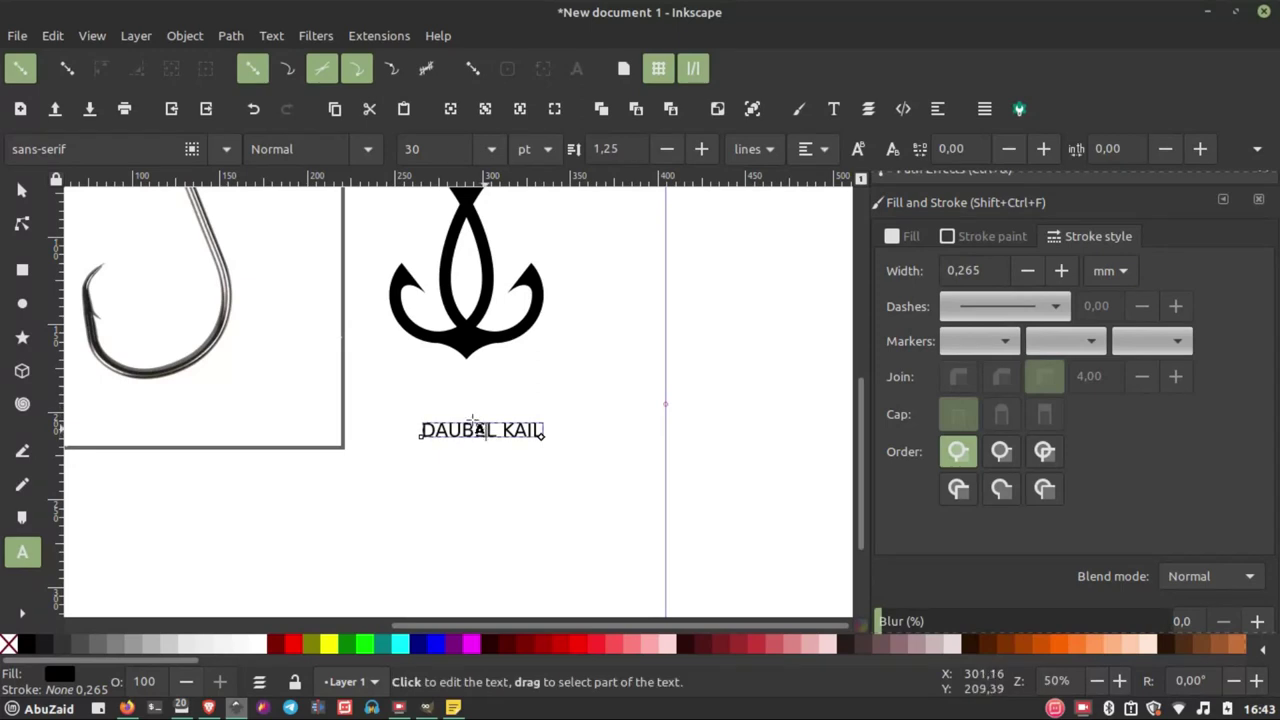
pyautogui.moveTo(103, 150); pyautogui.dragTo(2, 148)
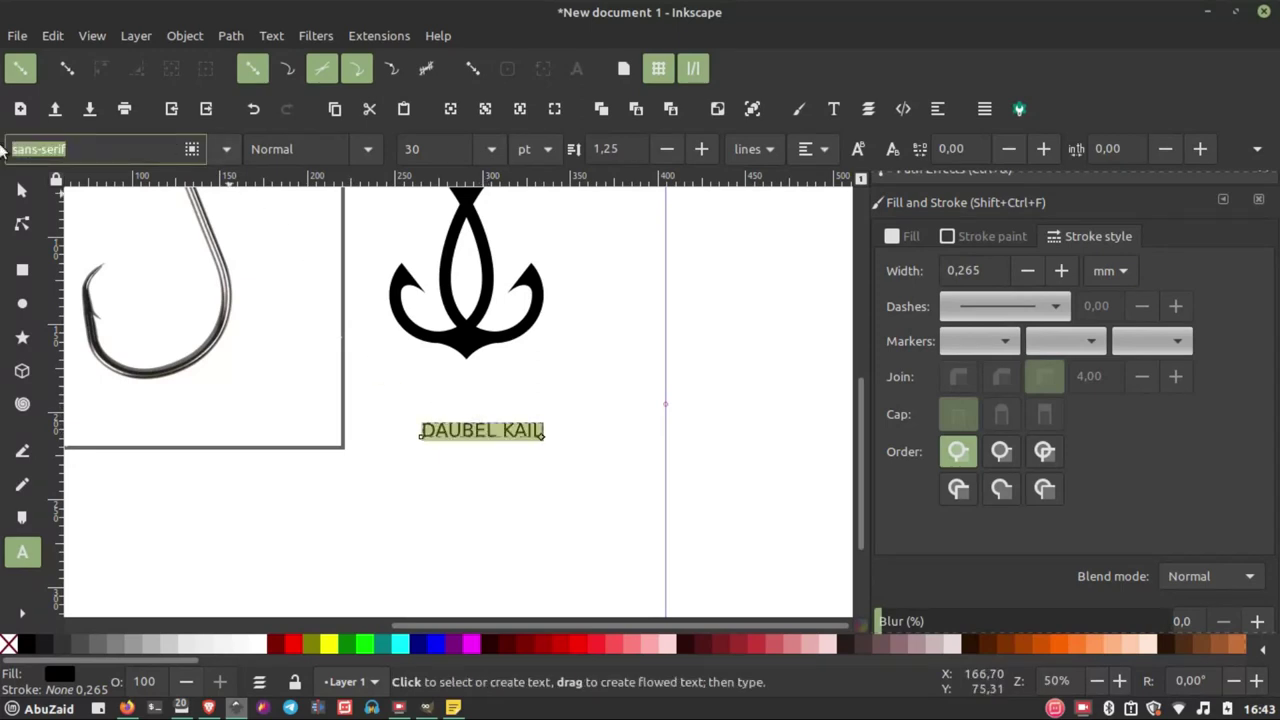
pyautogui.write('CIN')
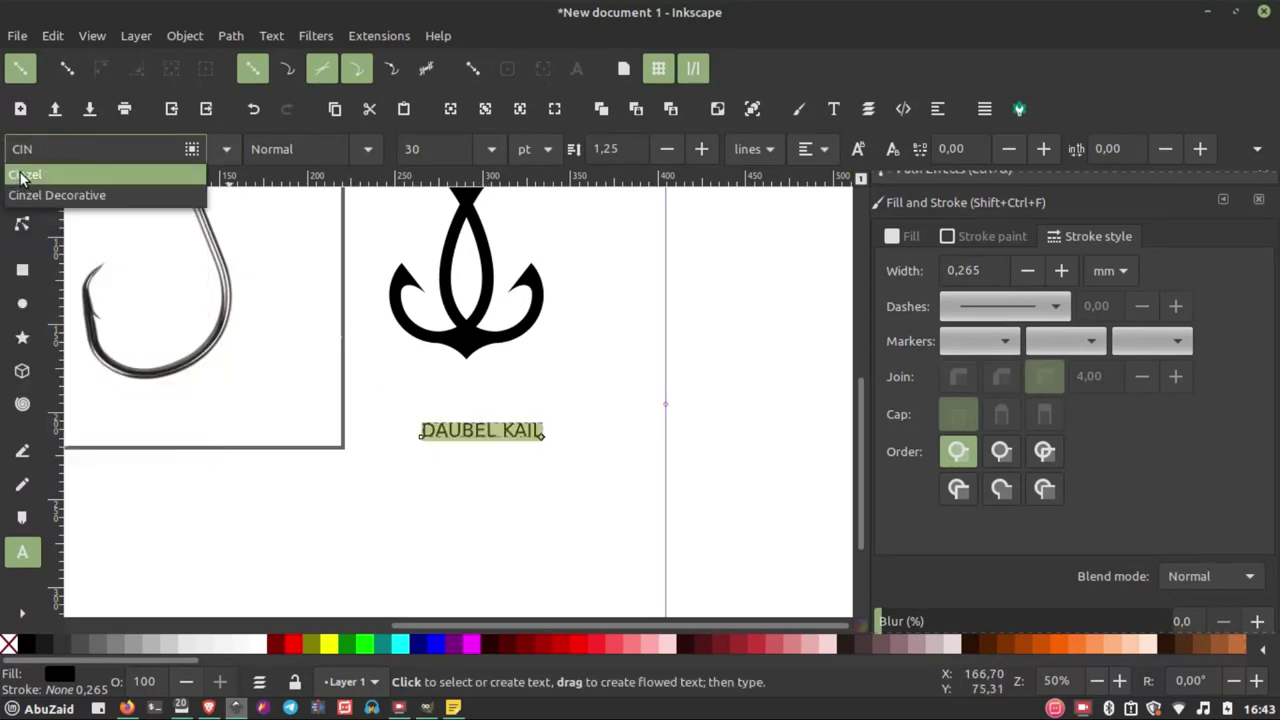
pyautogui.click(24, 176)
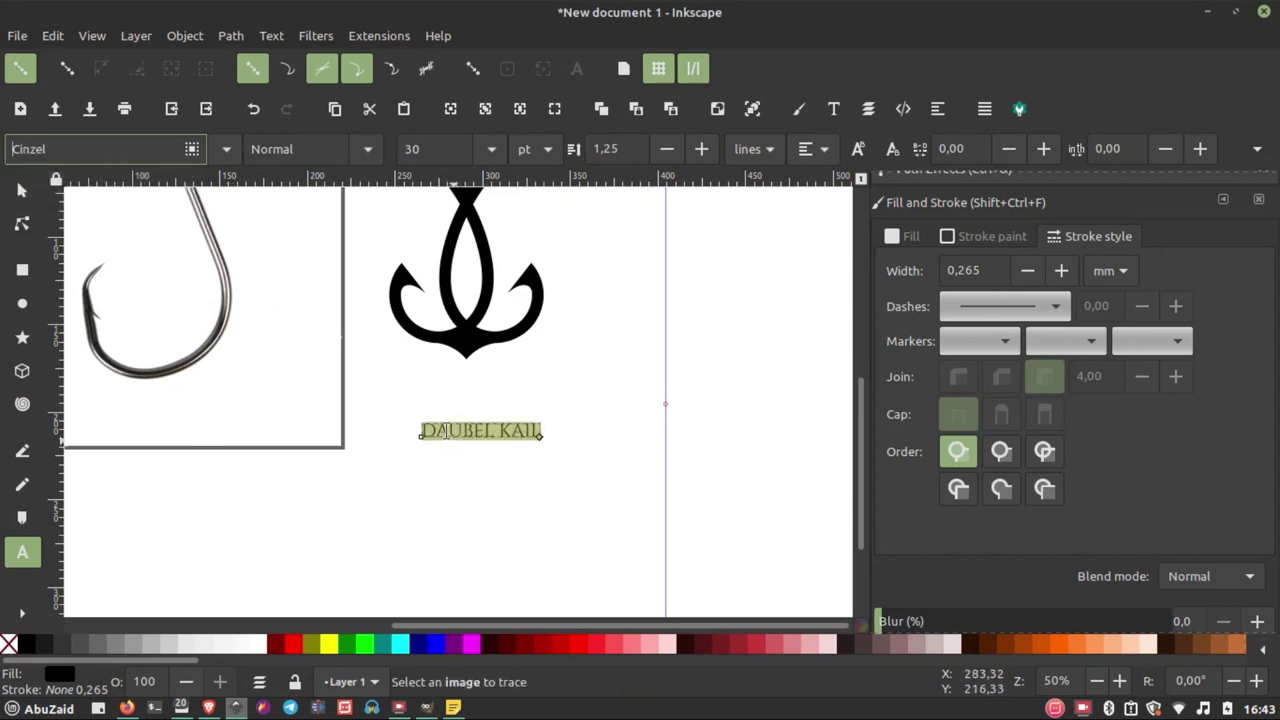
pyautogui.click(358, 150)
pyautogui.click(300, 209)
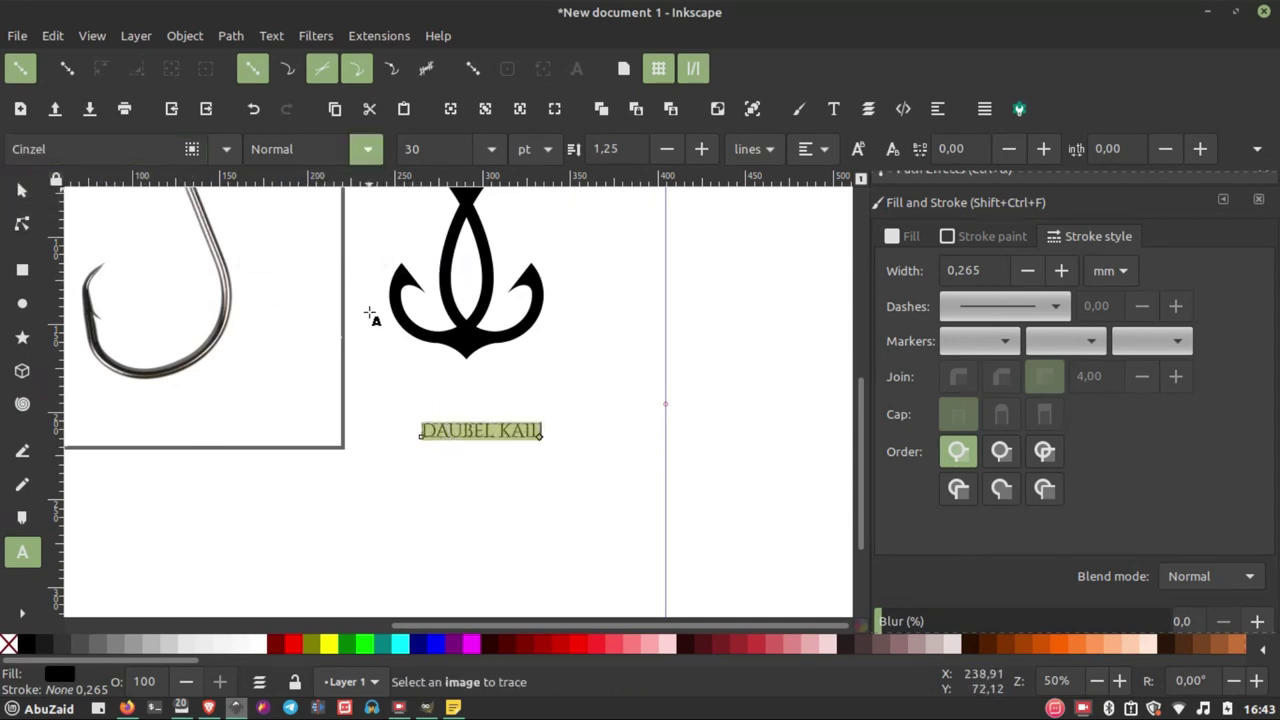
pyautogui.scroll(2, 172, 316)
# - Move the DAUBEL KAIL title up beneath the anchor
pyautogui.click(22, 190)
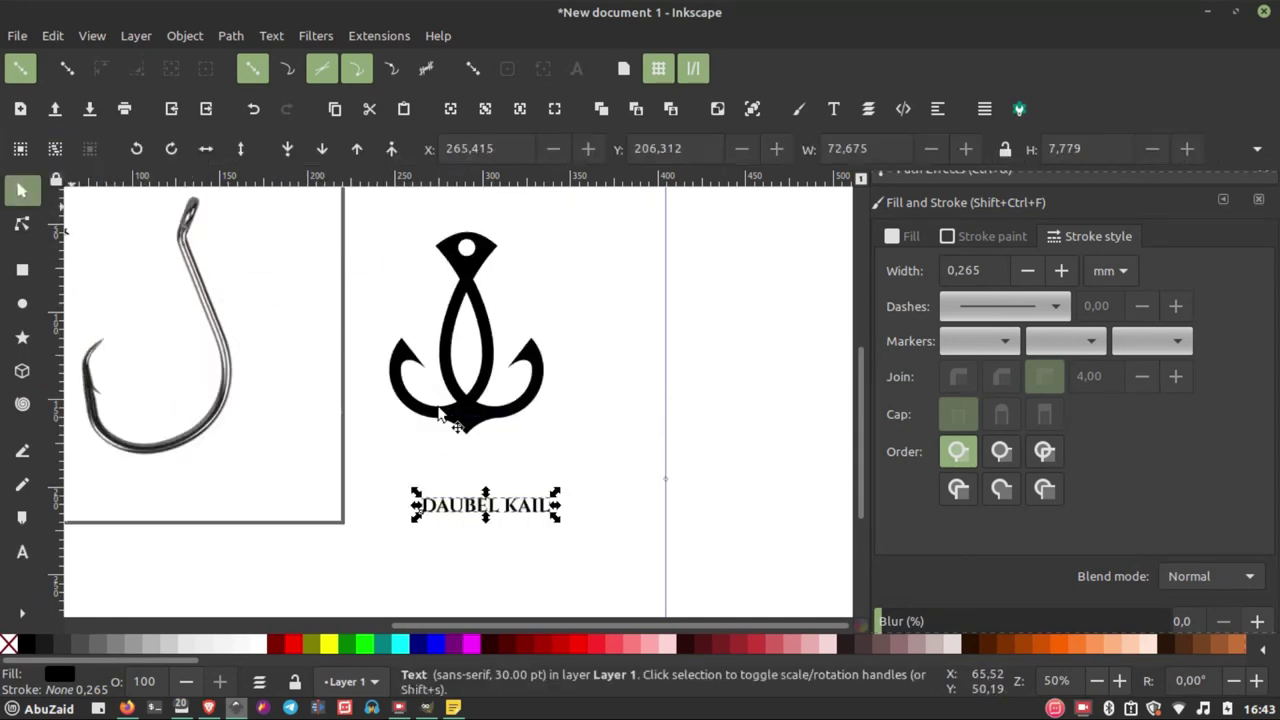
pyautogui.scroll(-2, 486, 477)
pyautogui.scroll(2, 497, 480)
pyautogui.moveTo(497, 480)
pyautogui.mouseDown()
pyautogui.moveTo(460, 442)
pyautogui.moveTo(658, 384)
pyautogui.mouseUp()
# - Shrink the anchor to about half size and centre it above the title
pyautogui.click(730, 365)
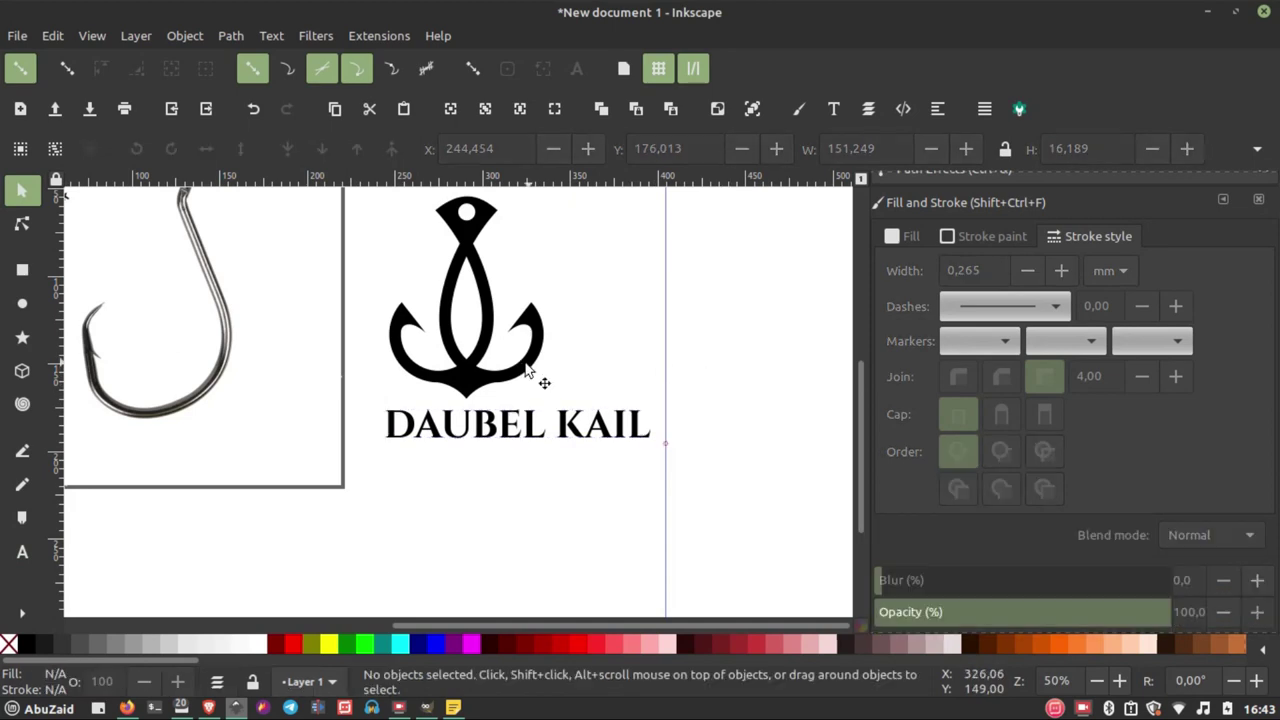
pyautogui.click(540, 333)
pyautogui.moveTo(549, 191); pyautogui.dragTo(484, 277)
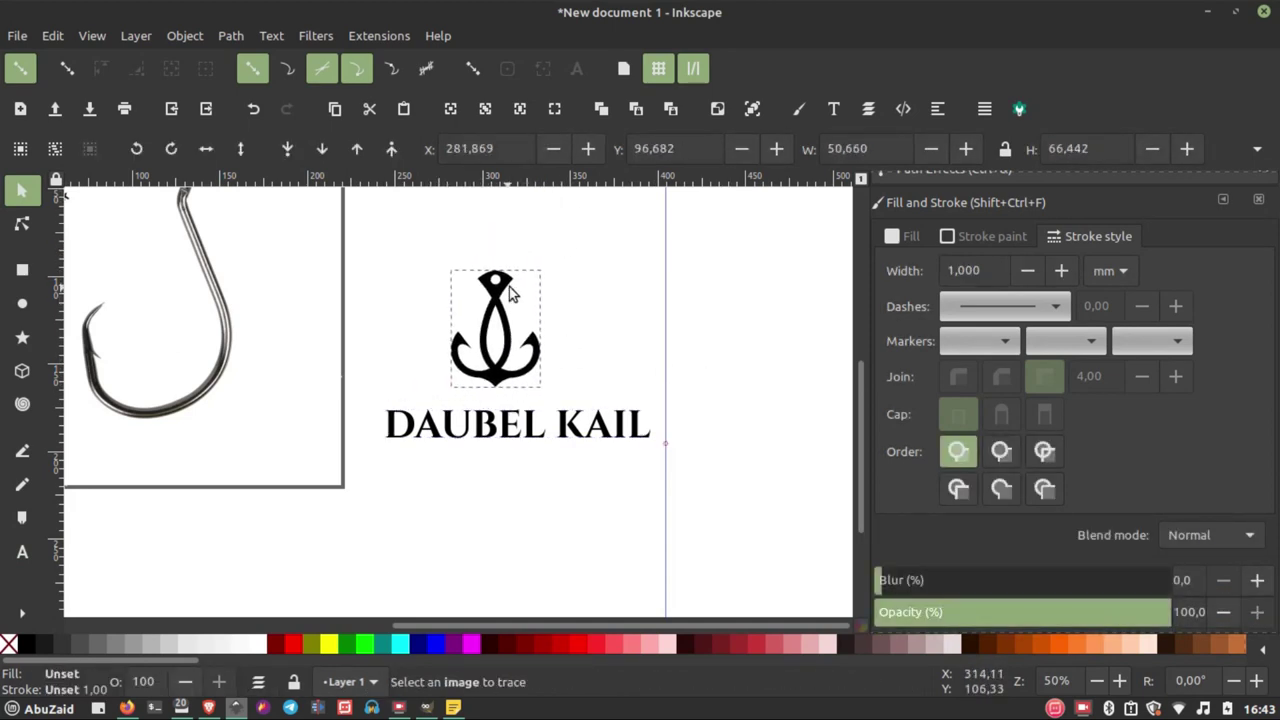
pyautogui.moveTo(451, 320); pyautogui.dragTo(530, 316)
pyautogui.click(530, 316)
pyautogui.click(490, 345)
pyautogui.scroll(-2, 490, 345)
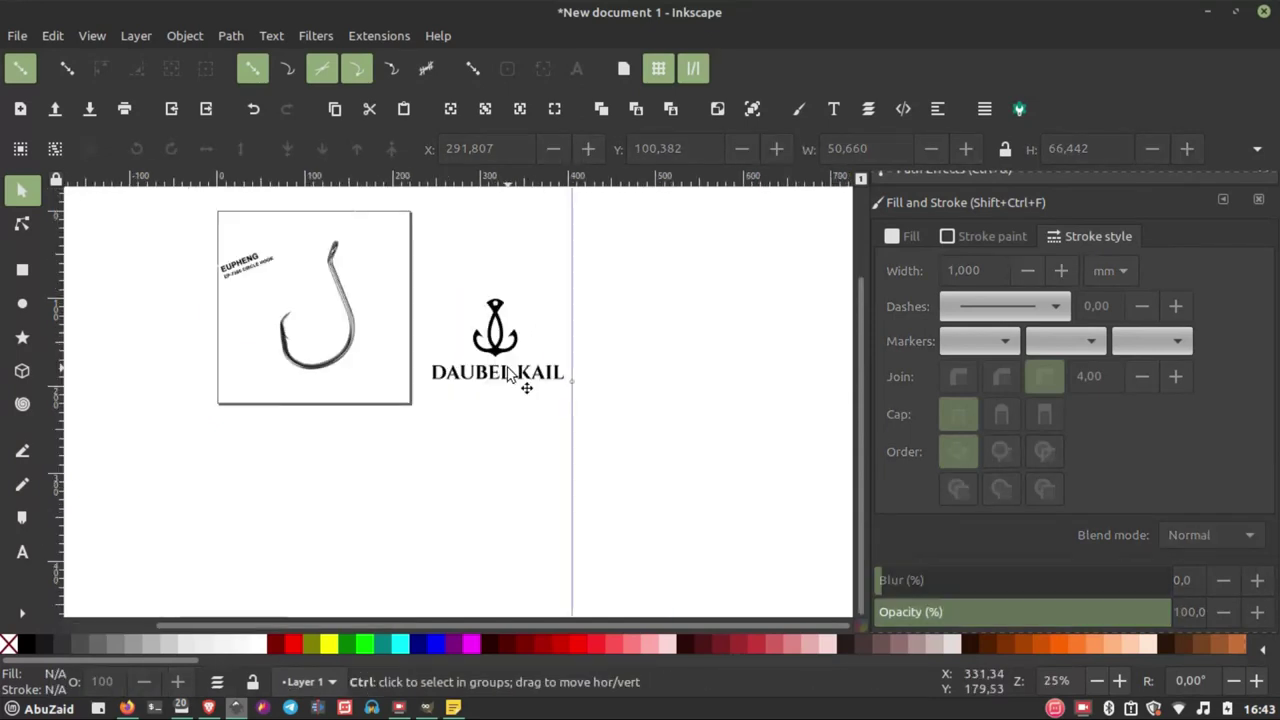
pyautogui.scroll(2, 492, 342)
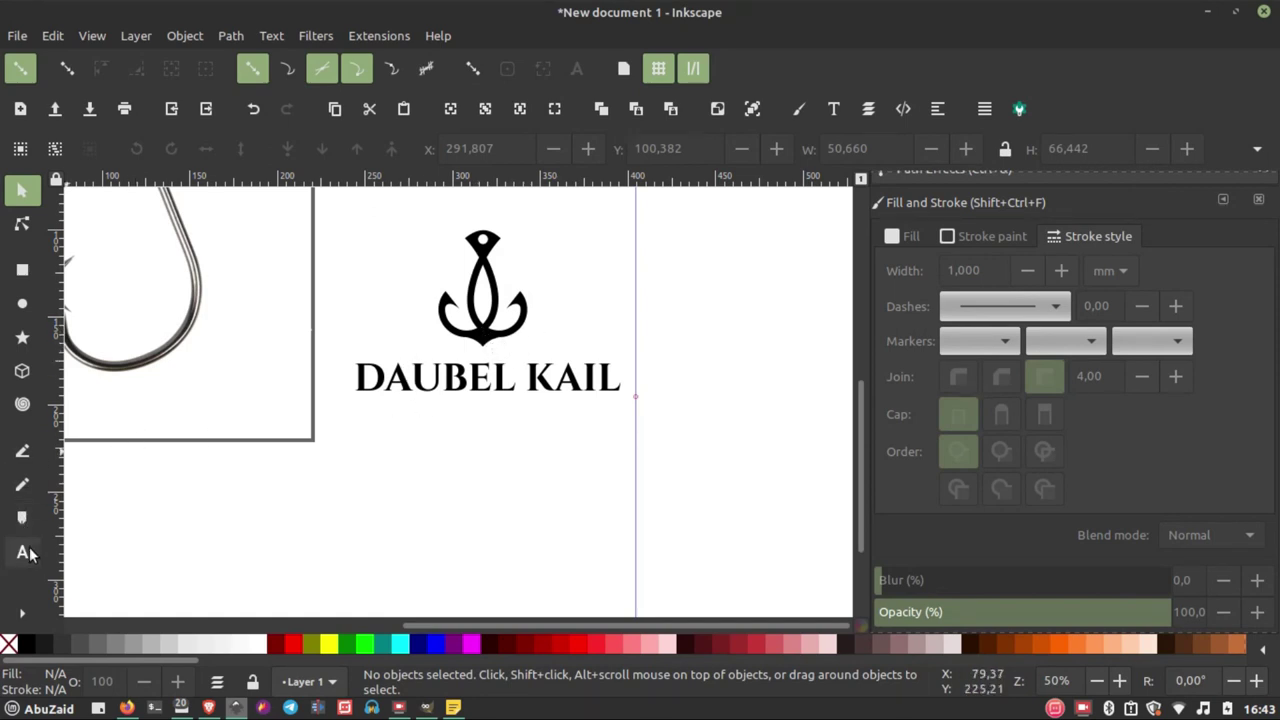
pyautogui.click(22, 551)
pyautogui.click(372, 448)
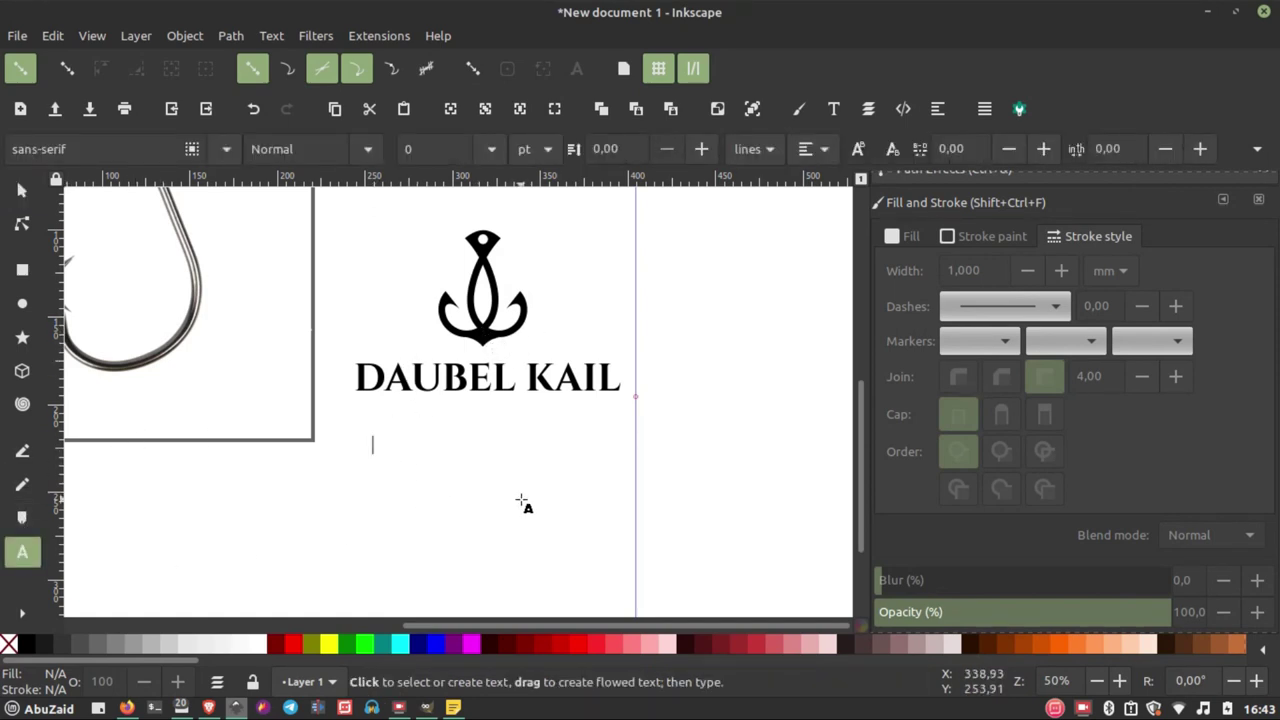
# - Type the tagline 'PENJELAJAH SUNGAI TANGGUHA' below the title and set it in the Bison font
pyautogui.write('PENJELAJAH')
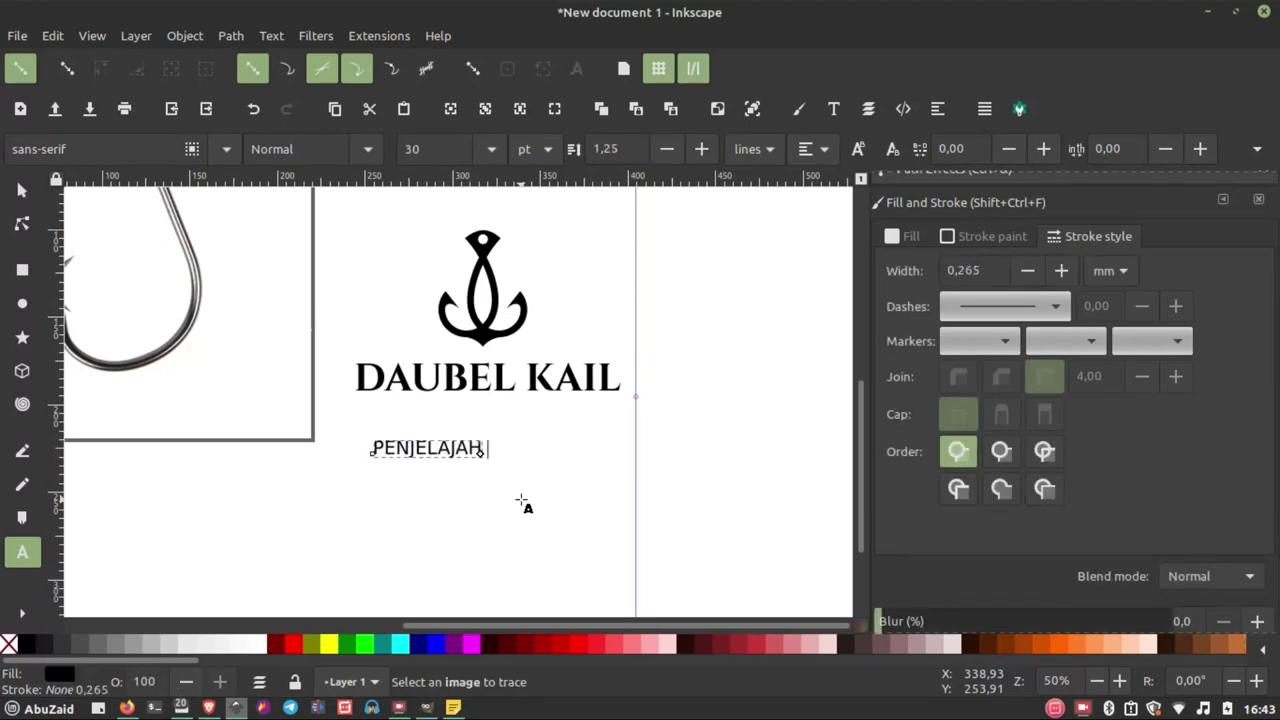
pyautogui.write(' SUNGAI TANG')
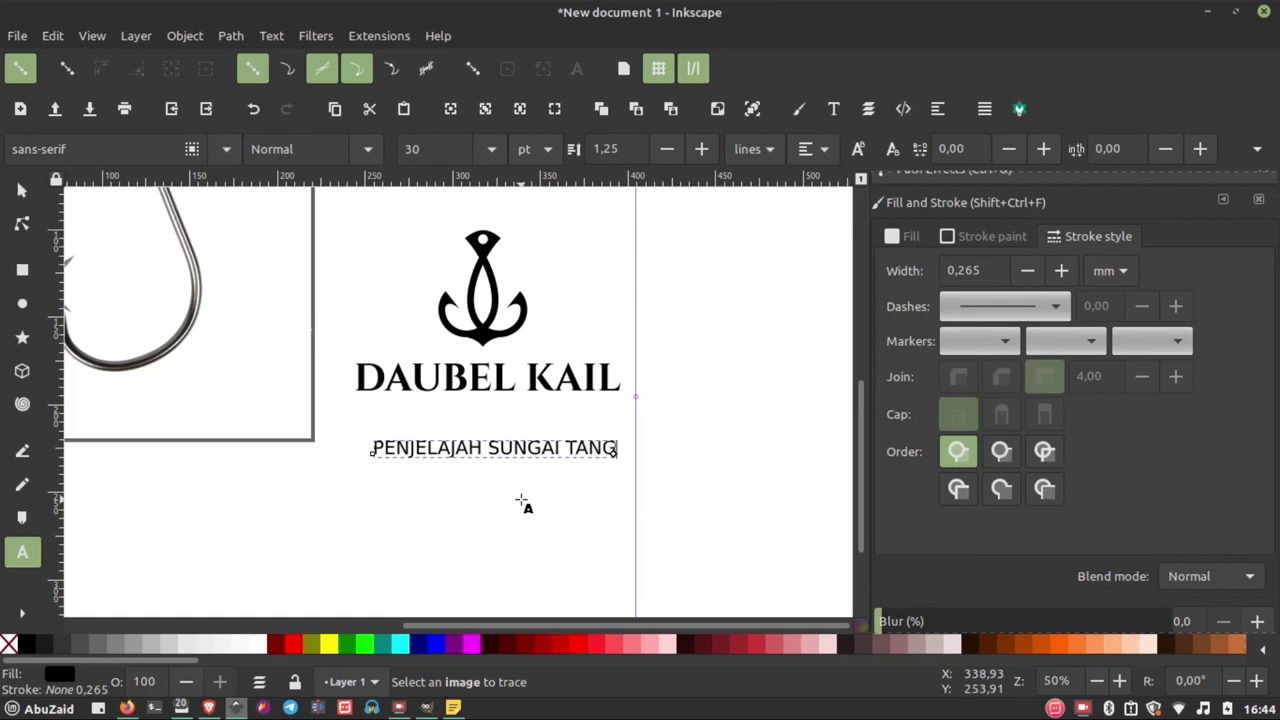
pyautogui.write('GUHA')
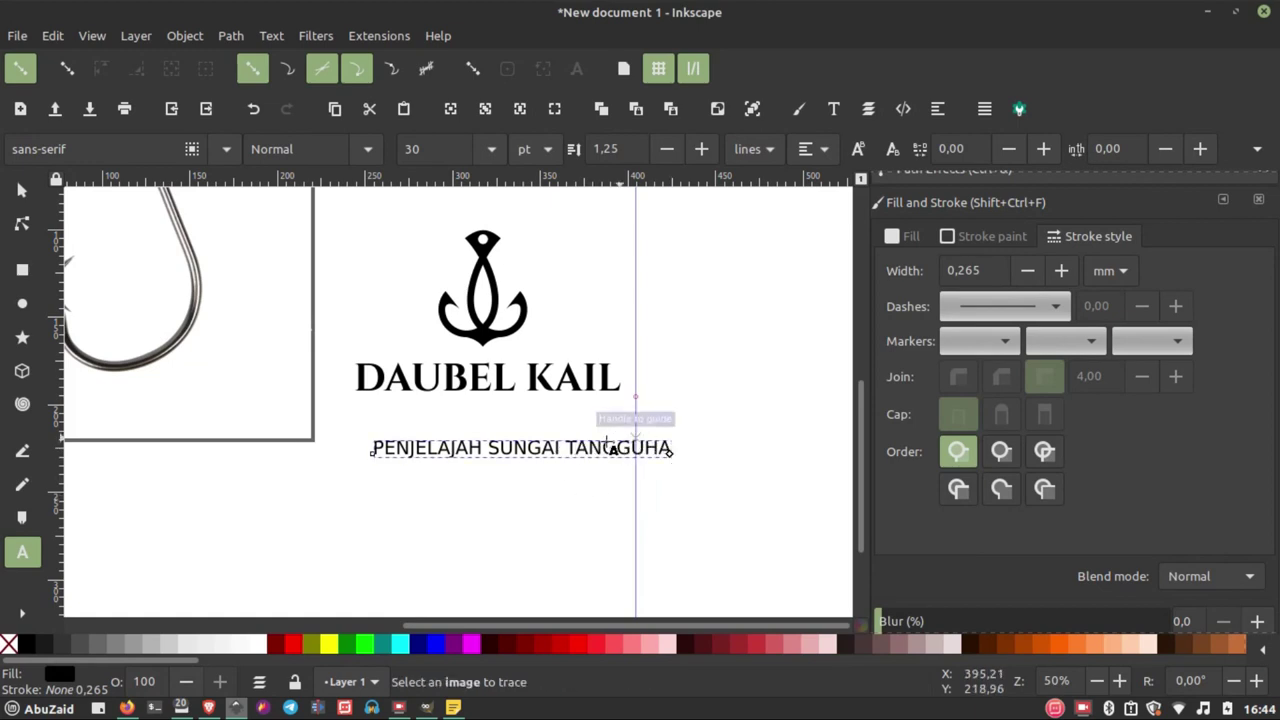
pyautogui.hotkey('ctrl', 'a')
pyautogui.moveTo(133, 153); pyautogui.dragTo(3, 148)
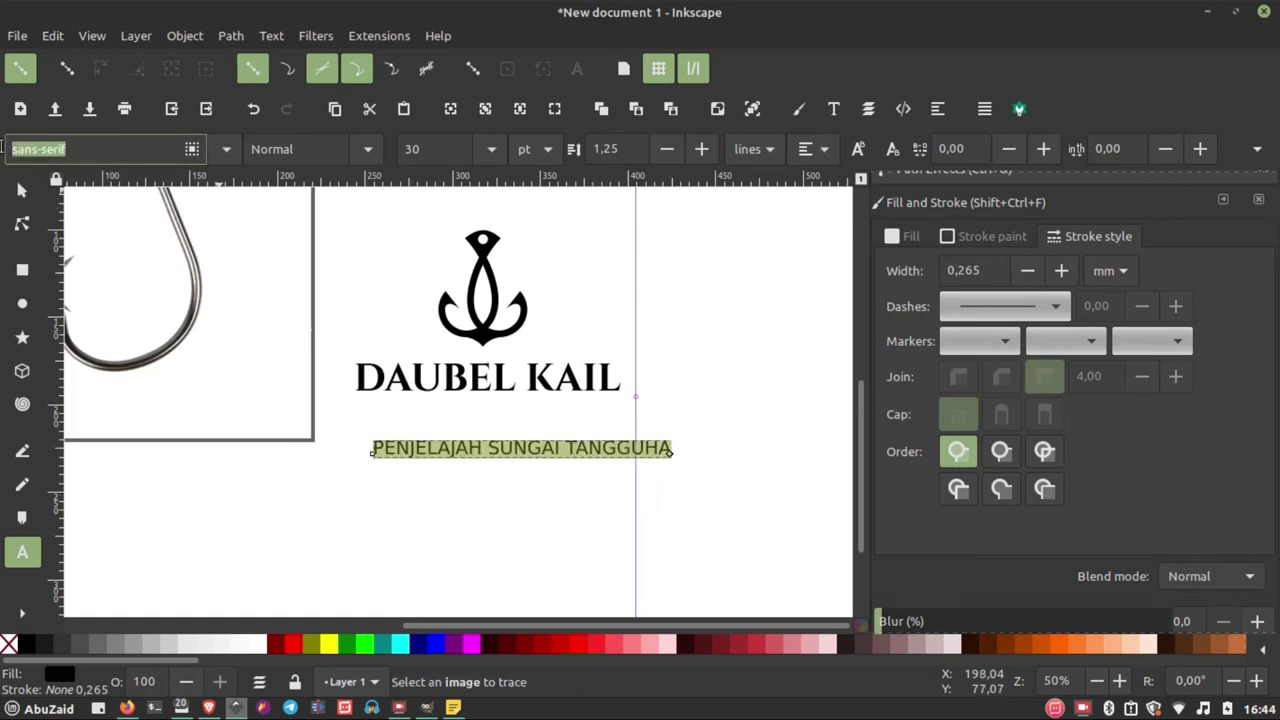
pyautogui.write('C')
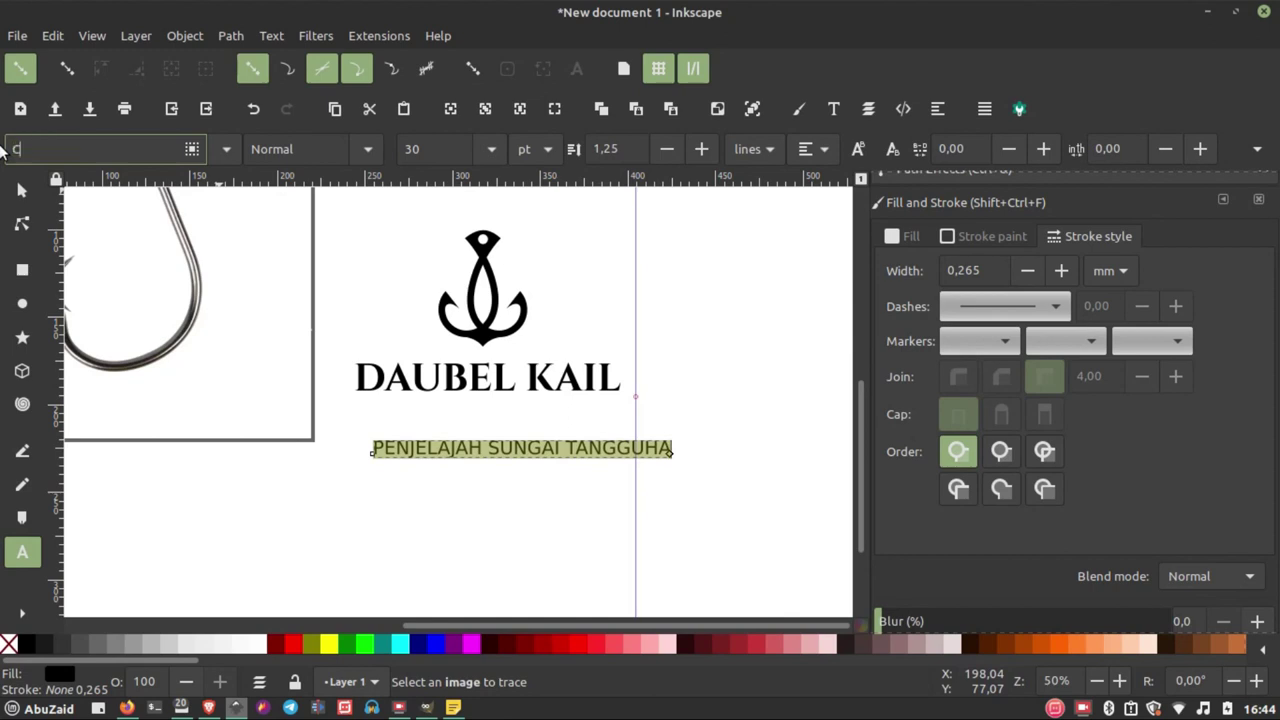
pyautogui.click(45, 149)
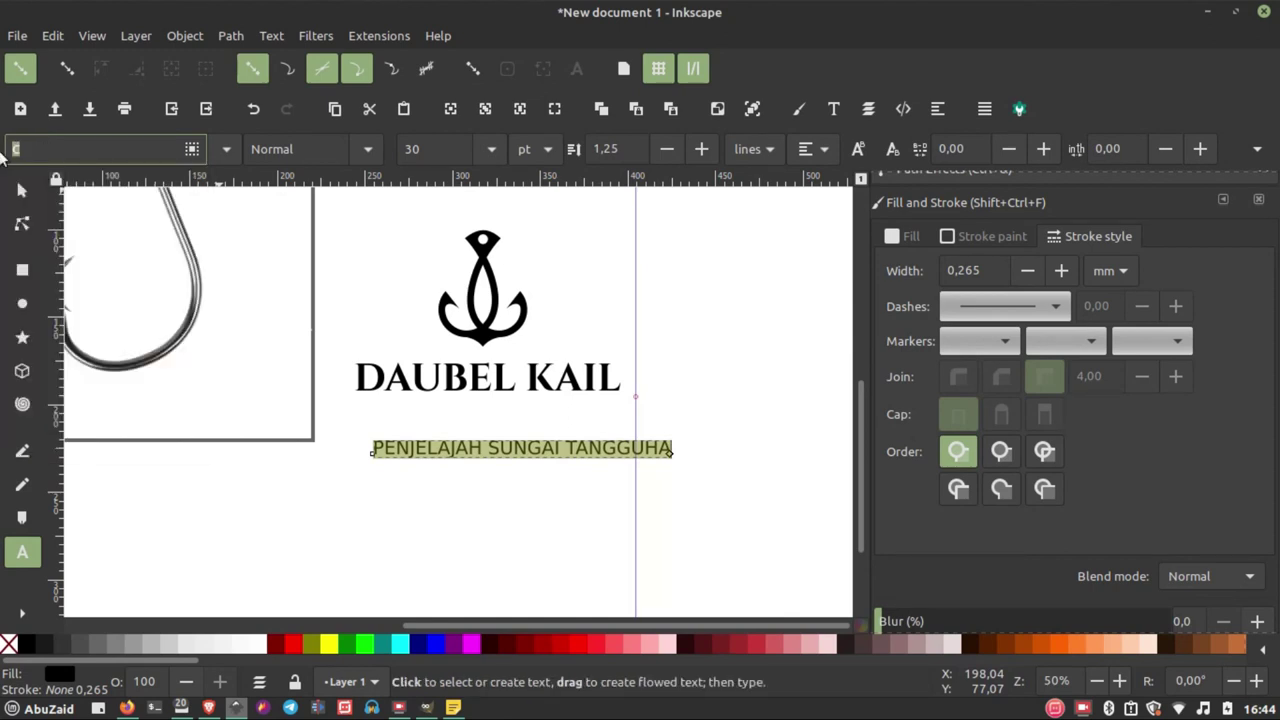
pyautogui.write('B')
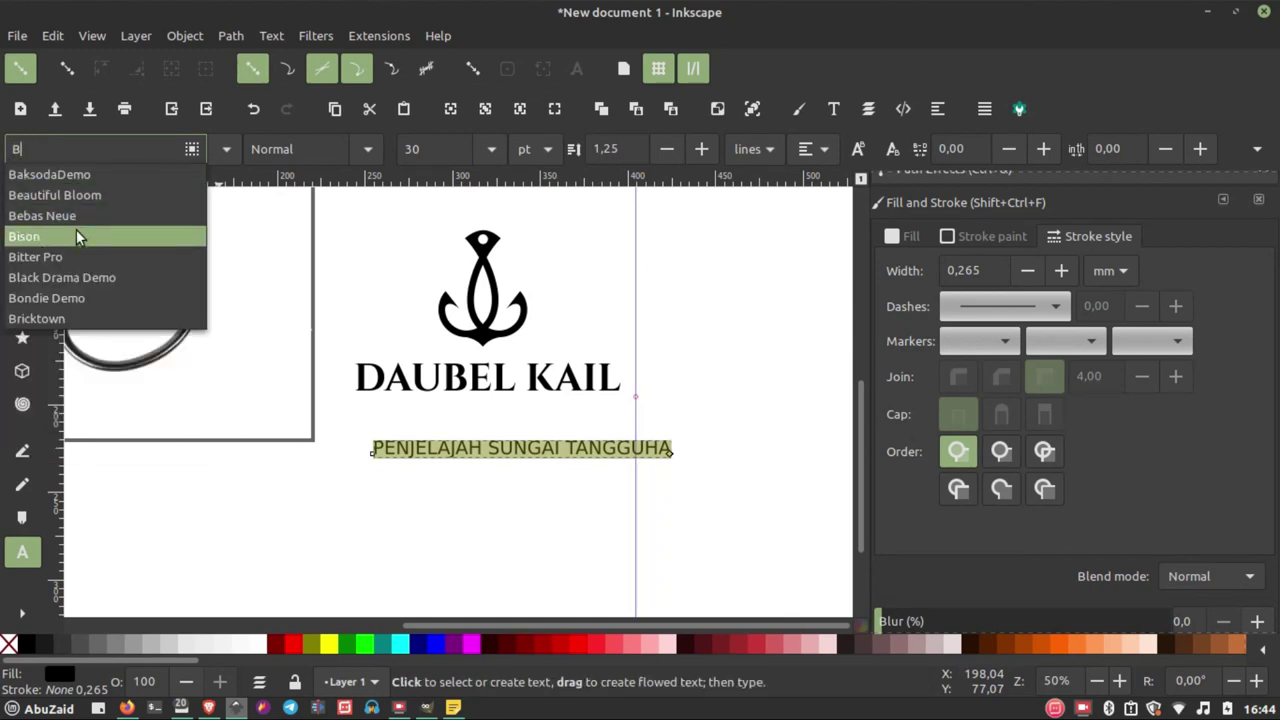
pyautogui.click(77, 236)
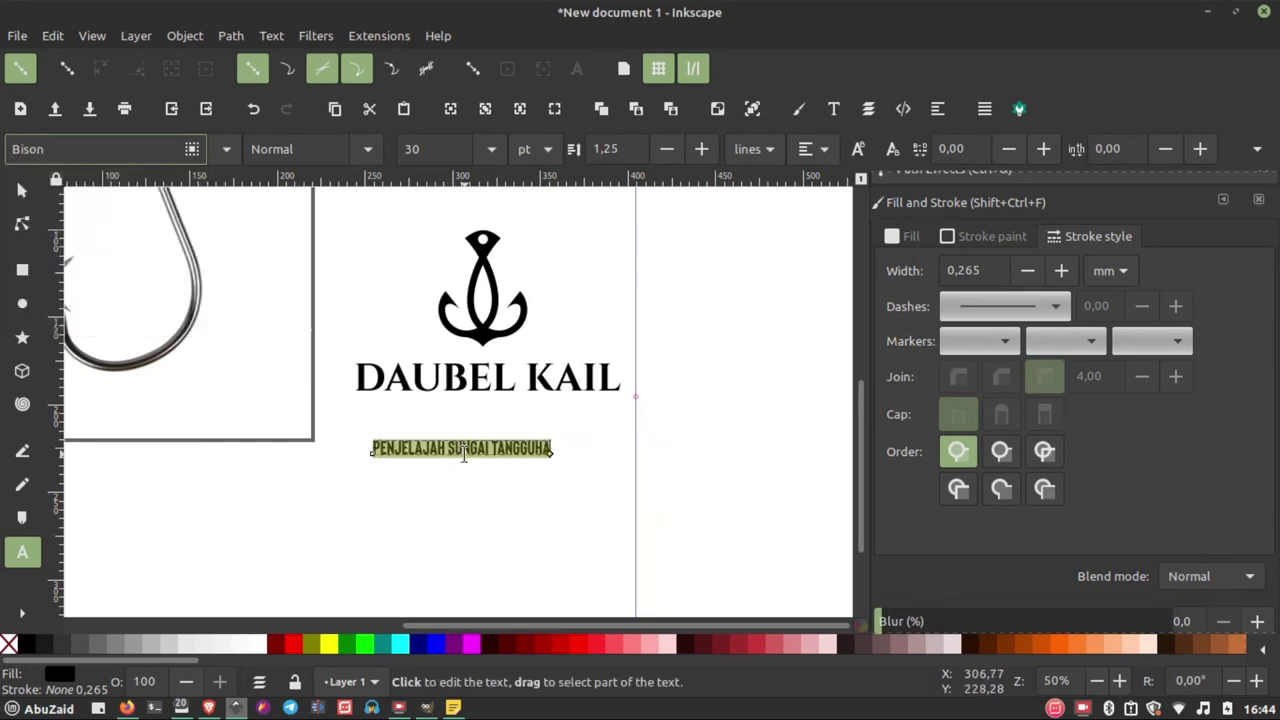
pyautogui.click(457, 450)
pyautogui.click(22, 190)
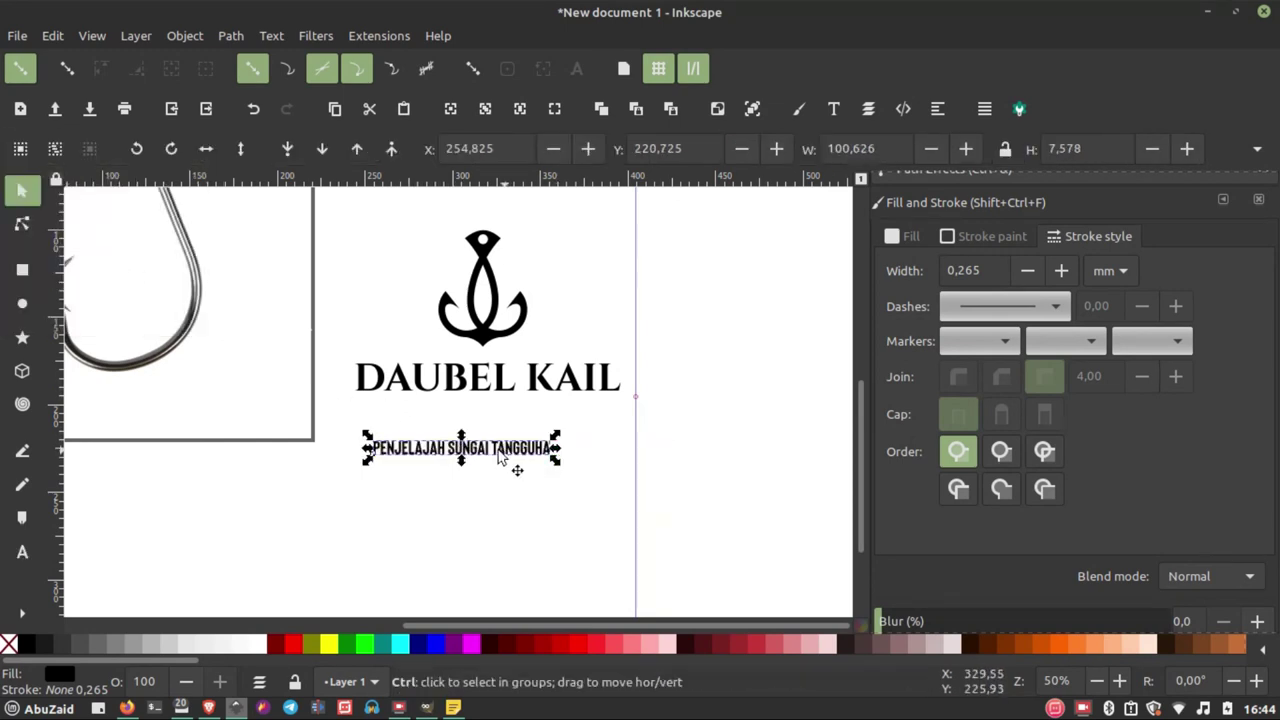
# - Move the tagline right under the DAUBEL KAIL title and set its width to 200
pyautogui.keyDown('ctrl'); pyautogui.scroll(2, 500, 450); pyautogui.keyUp('ctrl')
pyautogui.moveTo(500, 455)
pyautogui.mouseDown()
pyautogui.moveTo(518, 408)
pyautogui.moveTo(555, 381)
pyautogui.mouseUp()
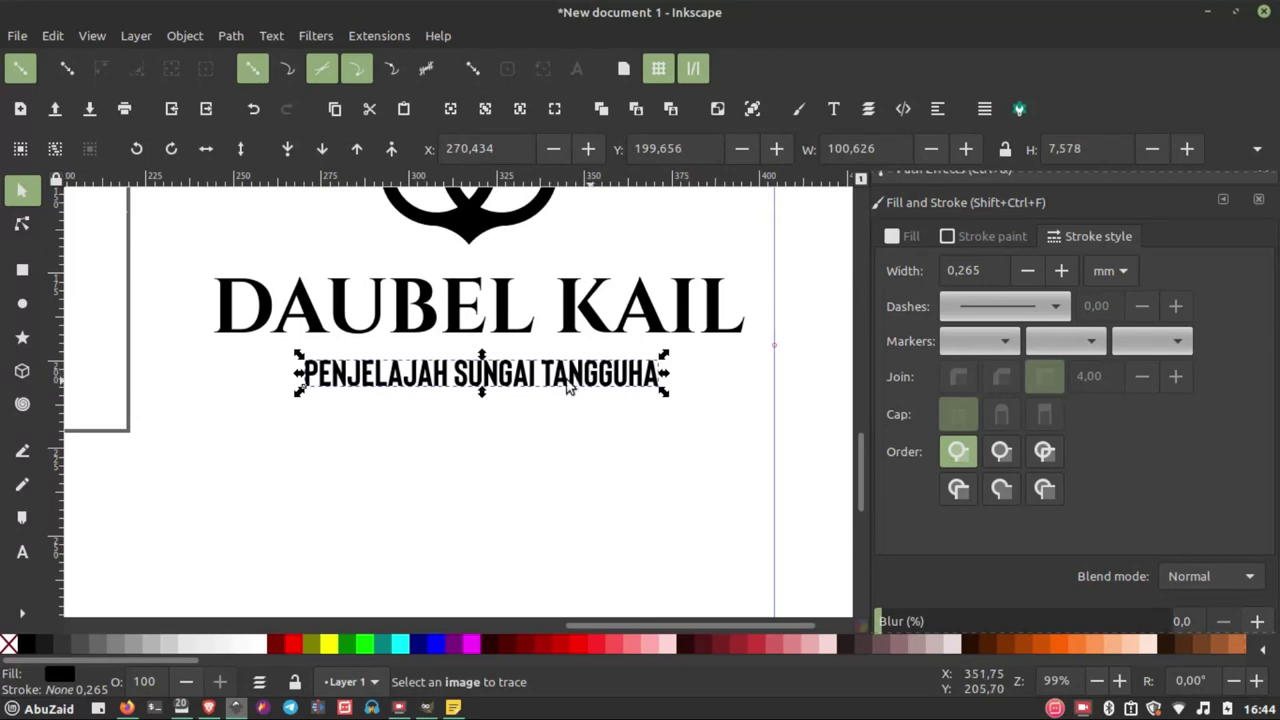
pyautogui.click(972, 150)
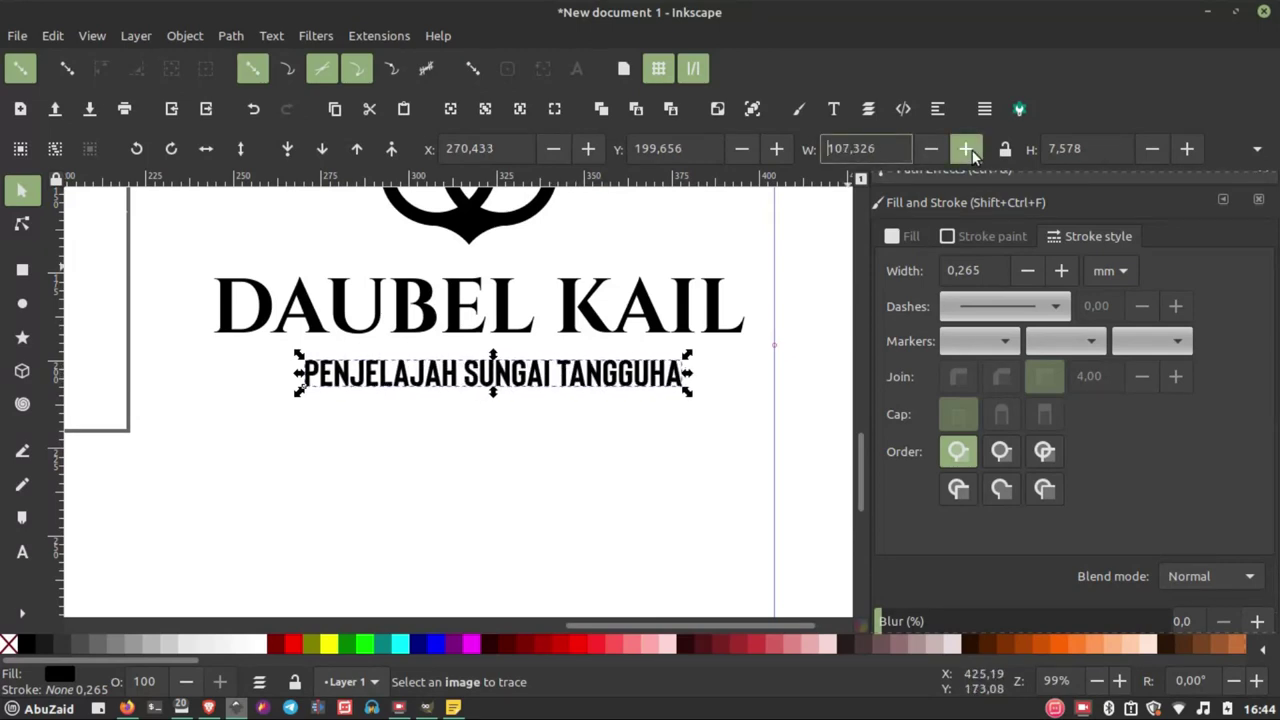
pyautogui.moveTo(892, 148); pyautogui.dragTo(826, 148)
pyautogui.write('200')
pyautogui.press('Return')
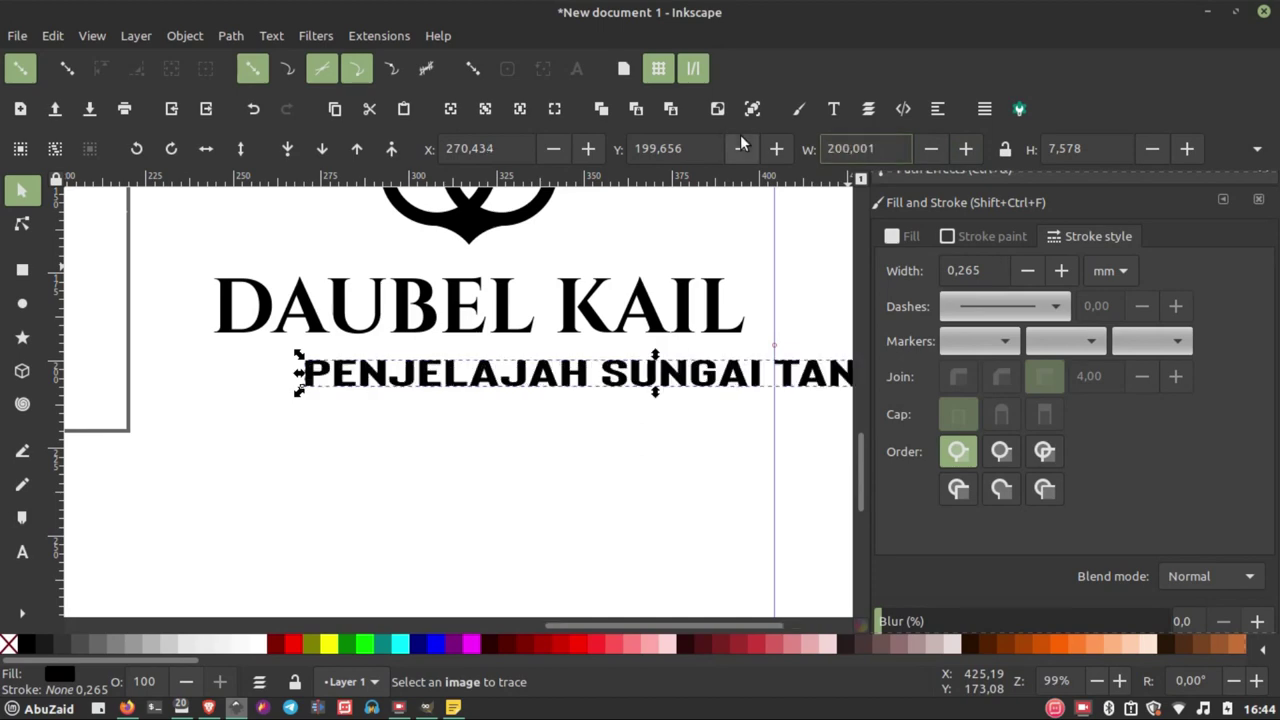
# - Undo the 200 width stretch so the tagline keeps its original width, then select its text
pyautogui.click(893, 150)
pyautogui.scroll(-3, 557, 355)
pyautogui.scroll(2, 628, 356)
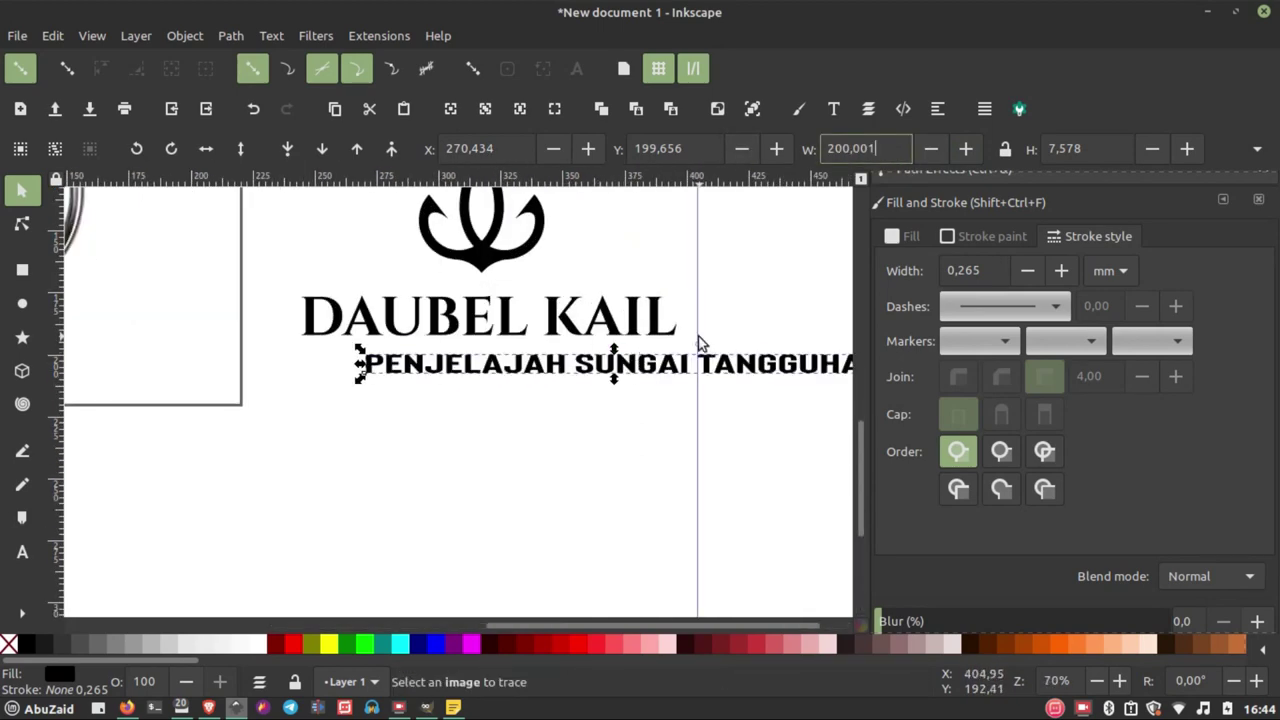
pyautogui.click(22, 553)
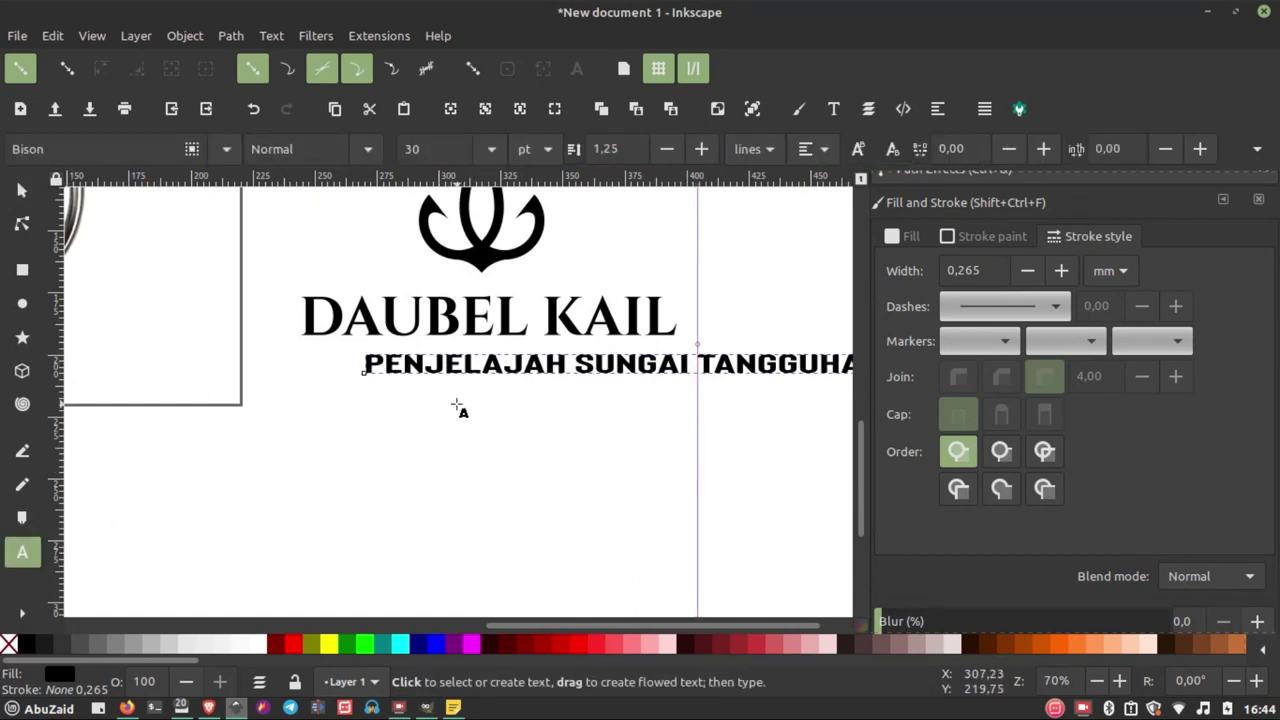
pyautogui.hotkey('ctrl', 'z')
pyautogui.hotkey('ctrl', 'a')
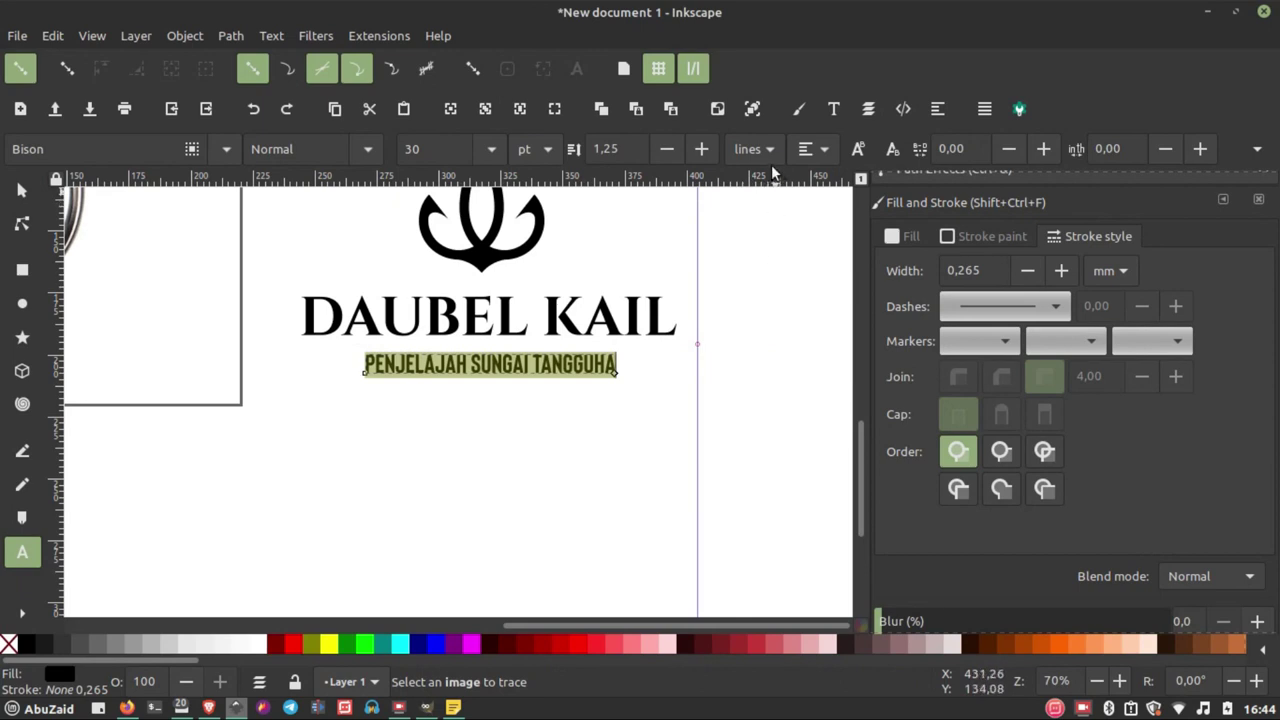
# - Increase the tagline's letter spacing by six increments
pyautogui.click(1044, 149)
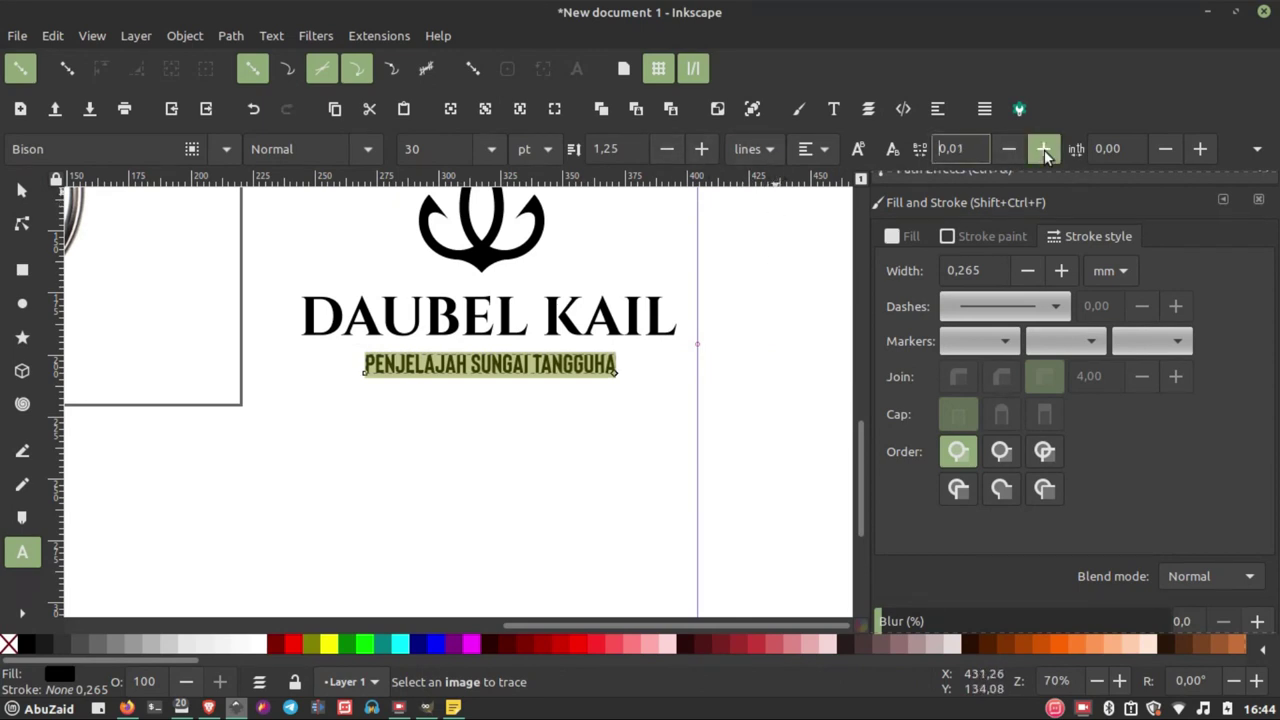
pyautogui.click(1044, 149)
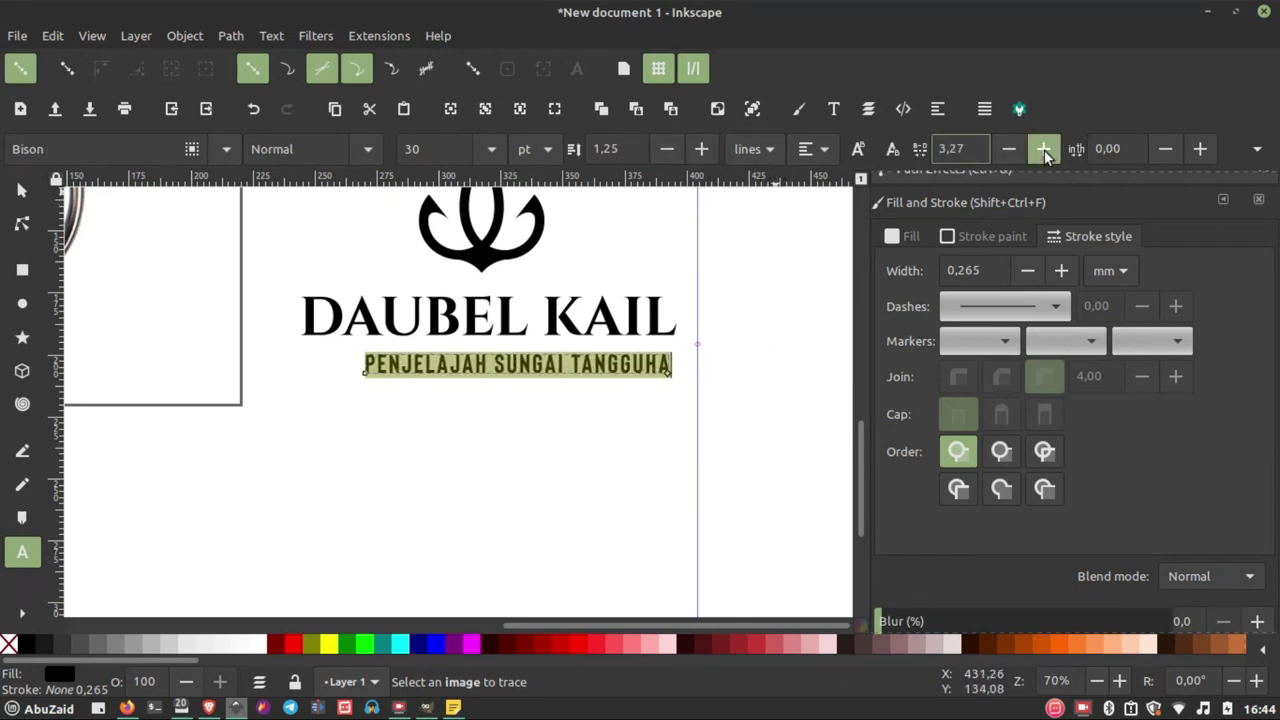
pyautogui.click(1044, 149)
pyautogui.click(1044, 149)
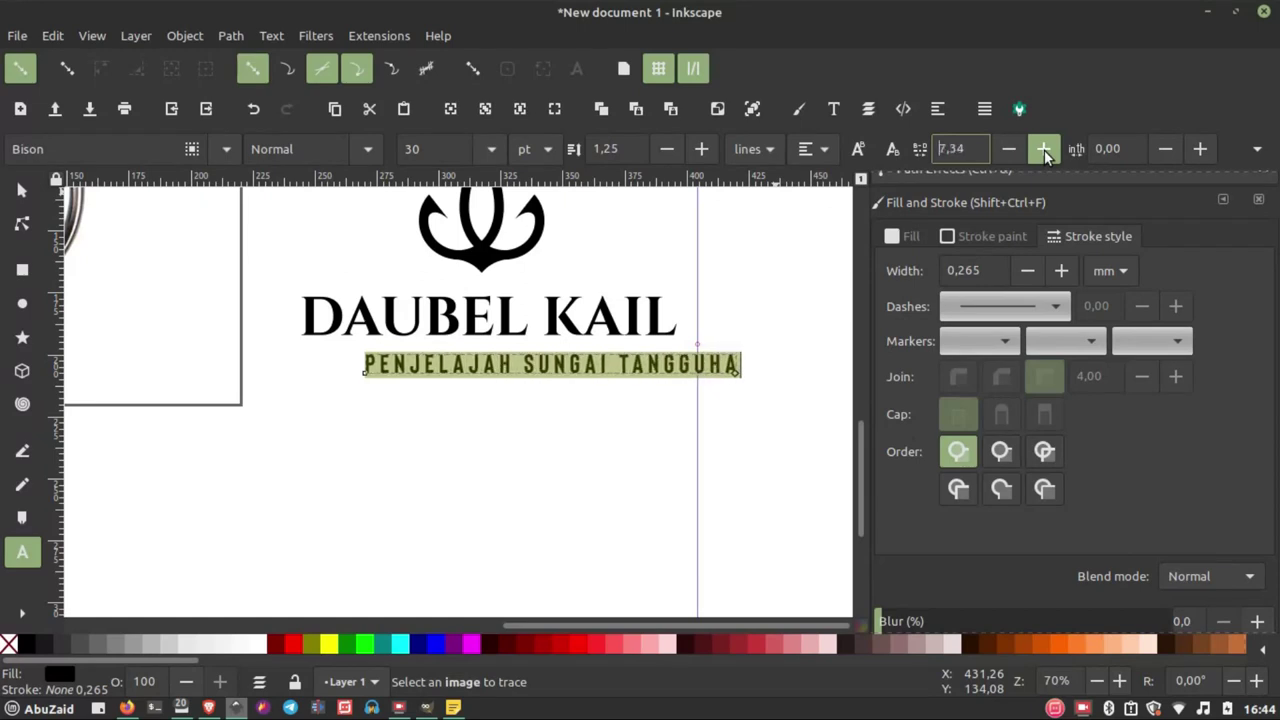
pyautogui.click(1044, 149)
pyautogui.click(1044, 149)
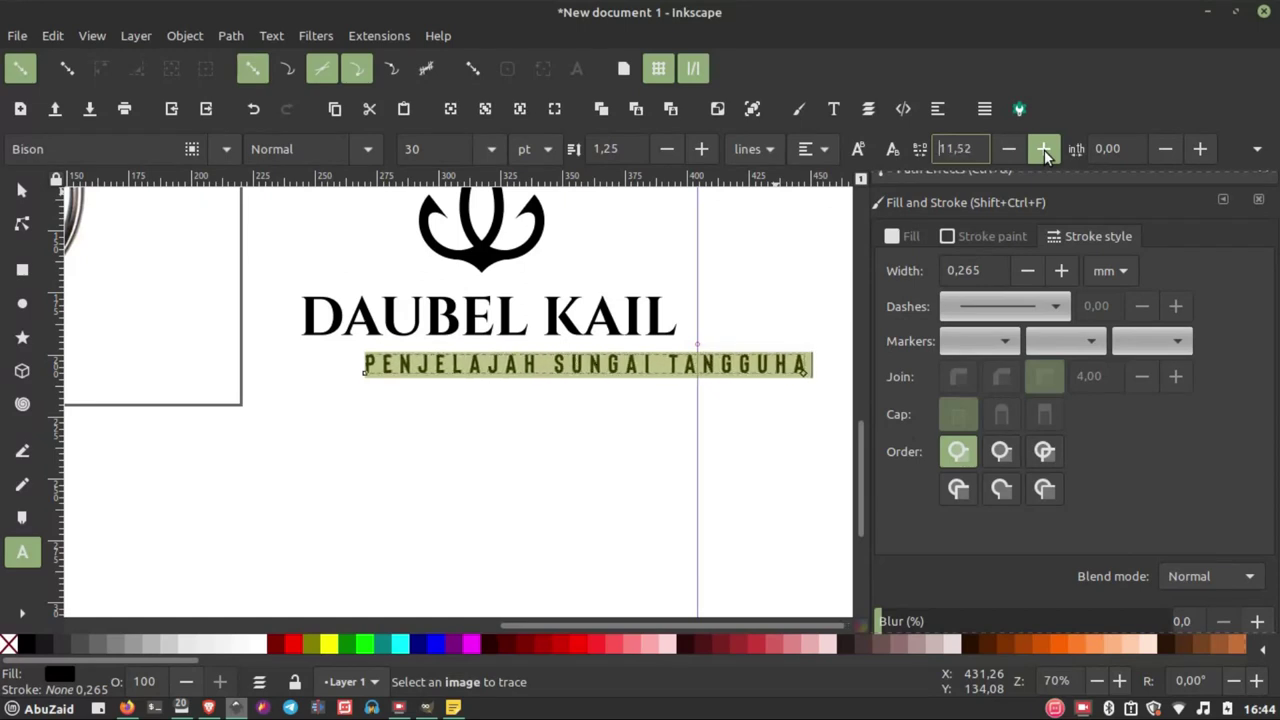
# - Move the tagline left, shrink it to about 65%, and add the title to the selection
pyautogui.click(22, 190)
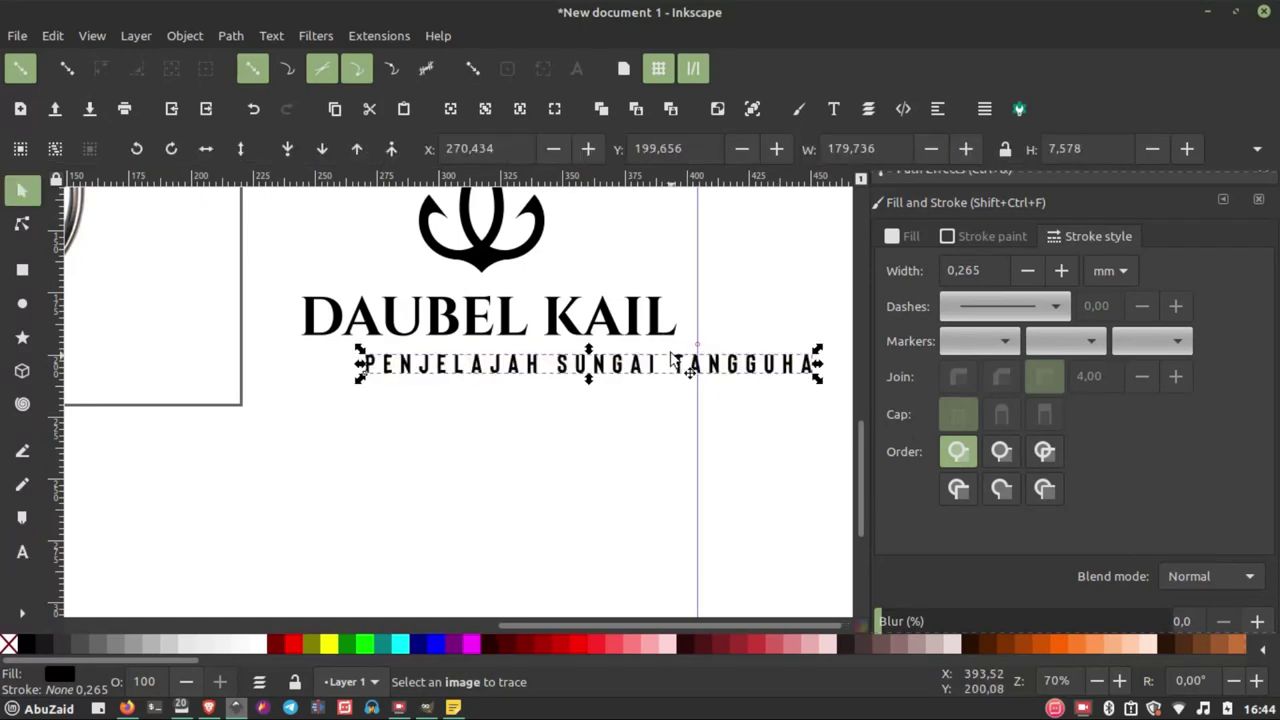
pyautogui.moveTo(685, 366); pyautogui.dragTo(614, 361)
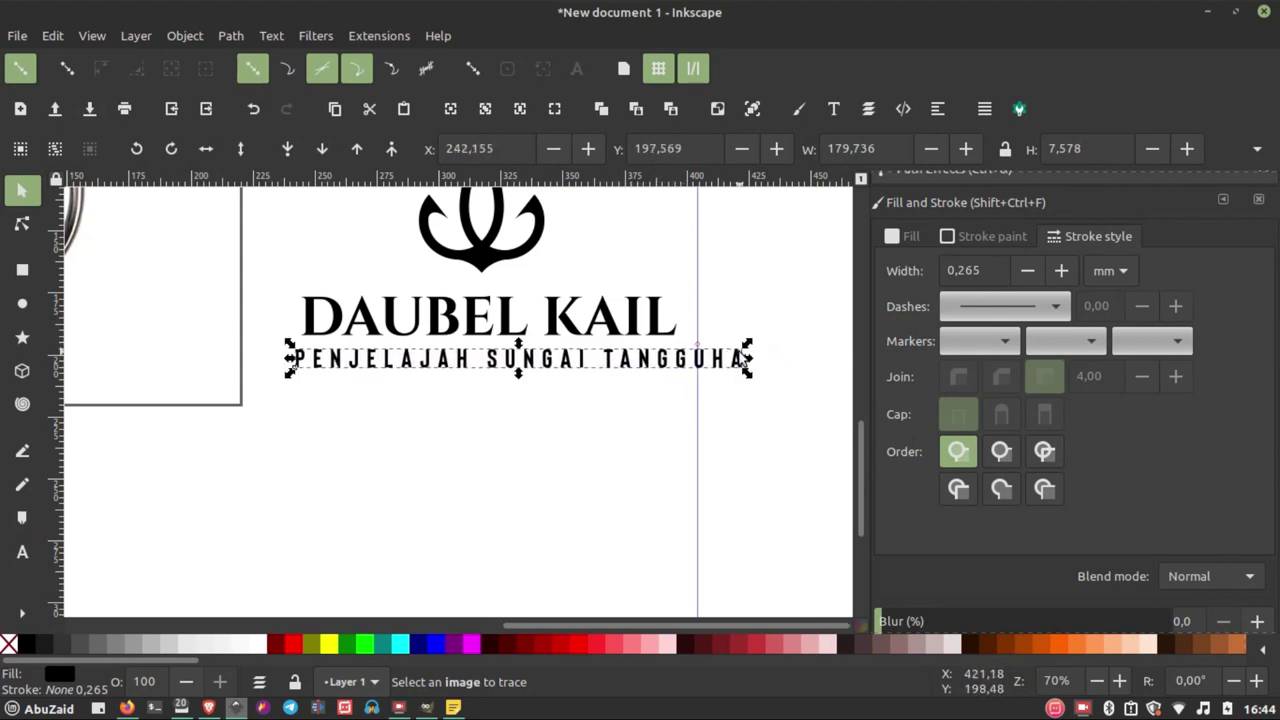
pyautogui.moveTo(745, 355); pyautogui.dragTo(683, 360)
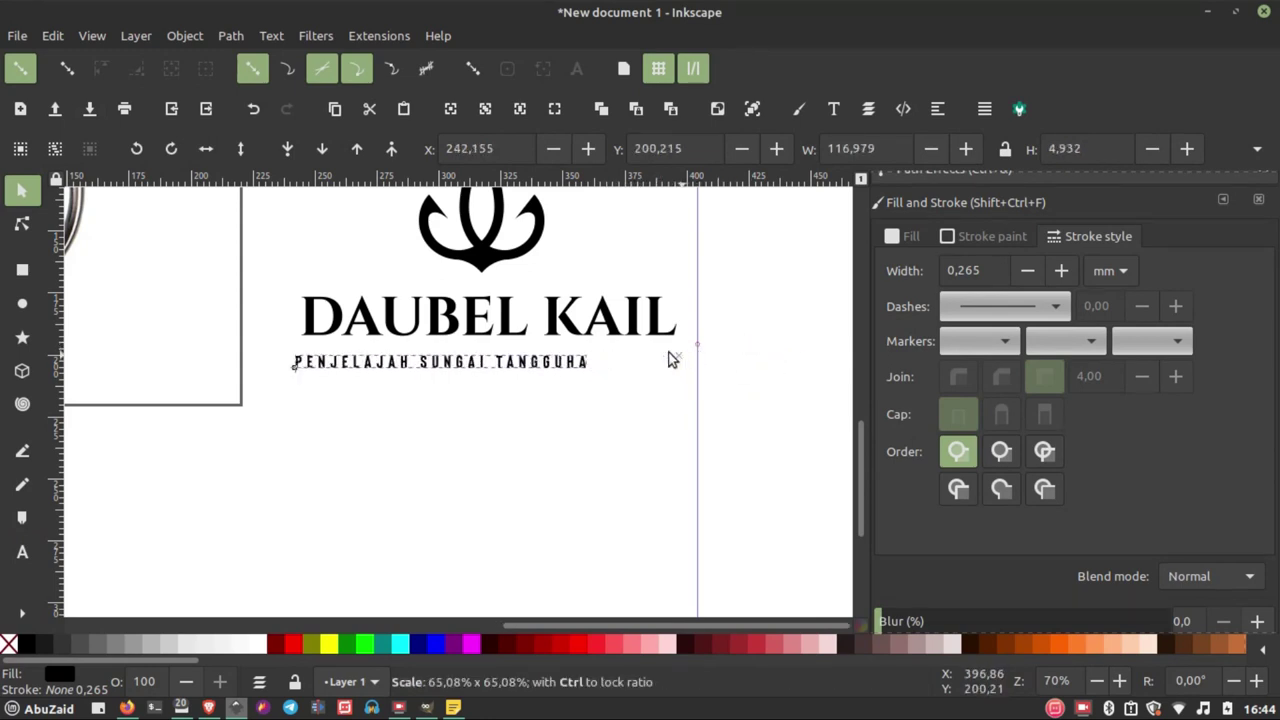
pyautogui.keyDown('shift'); pyautogui.click(648, 318); pyautogui.keyUp('shift')
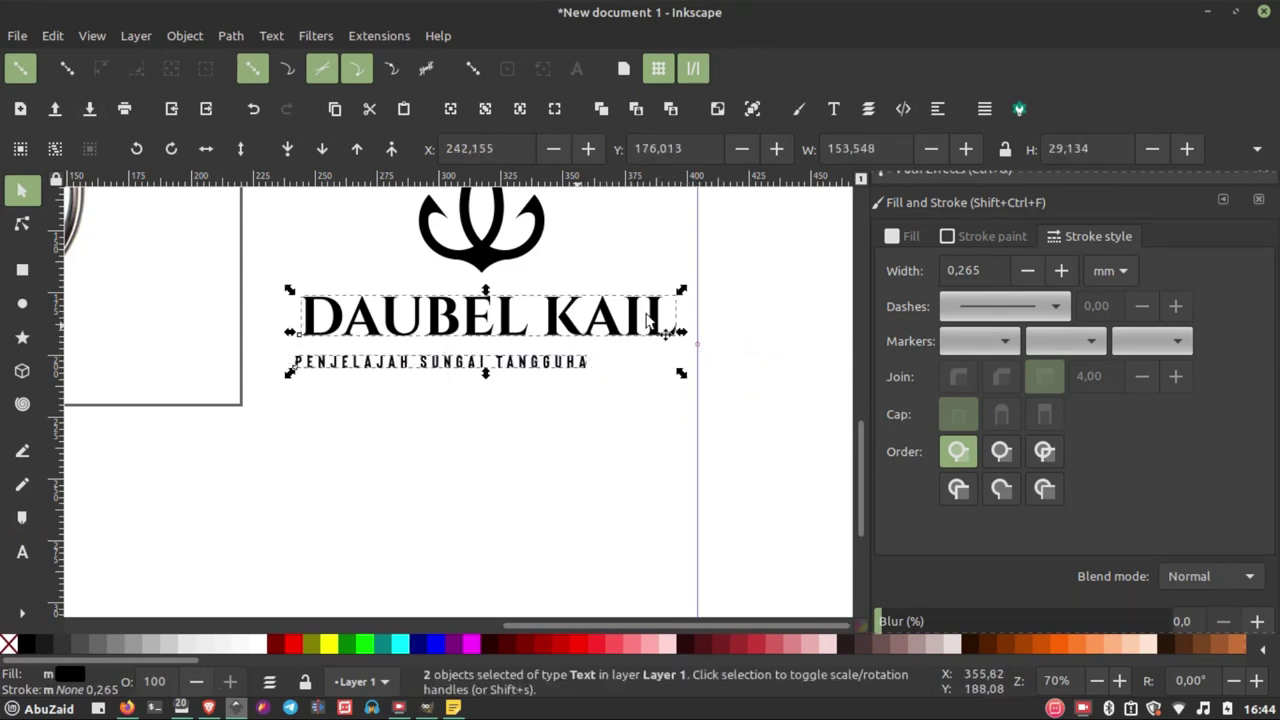
# - Centre the tagline under the title on the vertical axis and lift it closer to the title
pyautogui.click(937, 108)
pyautogui.click(1137, 277)
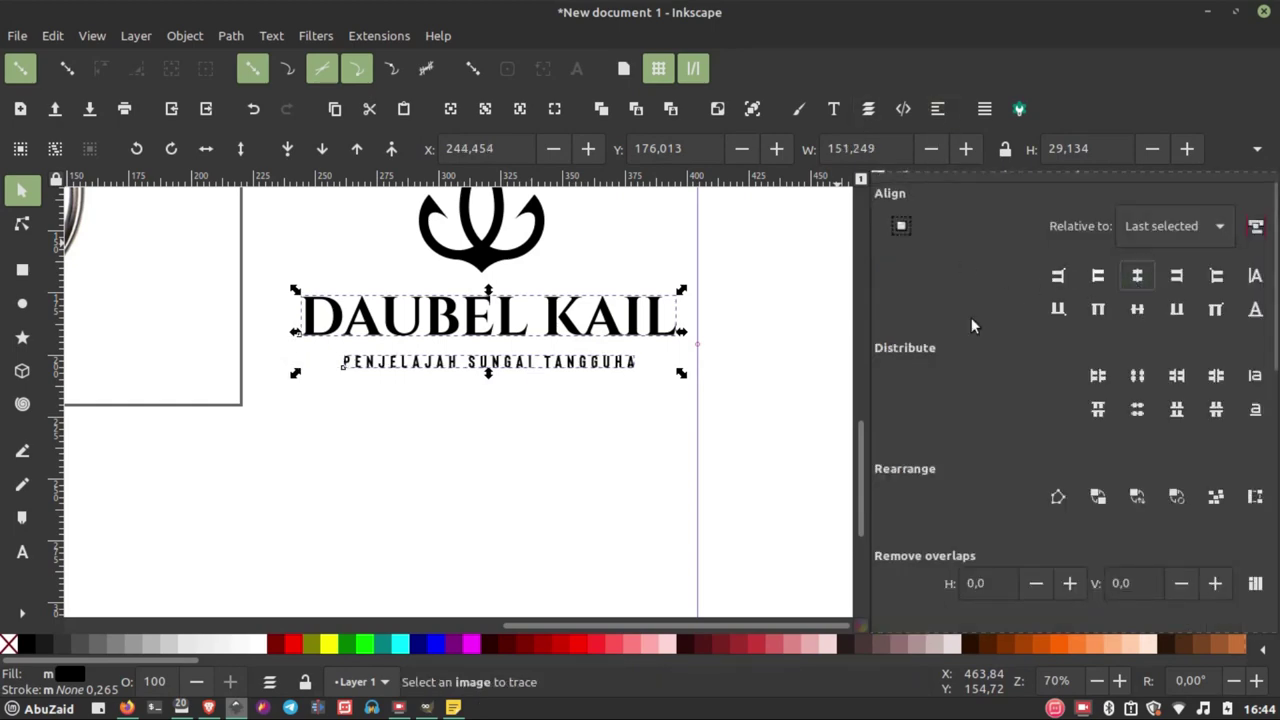
pyautogui.click(645, 426)
pyautogui.keyDown('ctrl'); pyautogui.scroll(-2, 511, 411); pyautogui.keyUp('ctrl')
pyautogui.keyDown('ctrl'); pyautogui.scroll(4, 506, 397); pyautogui.keyUp('ctrl')
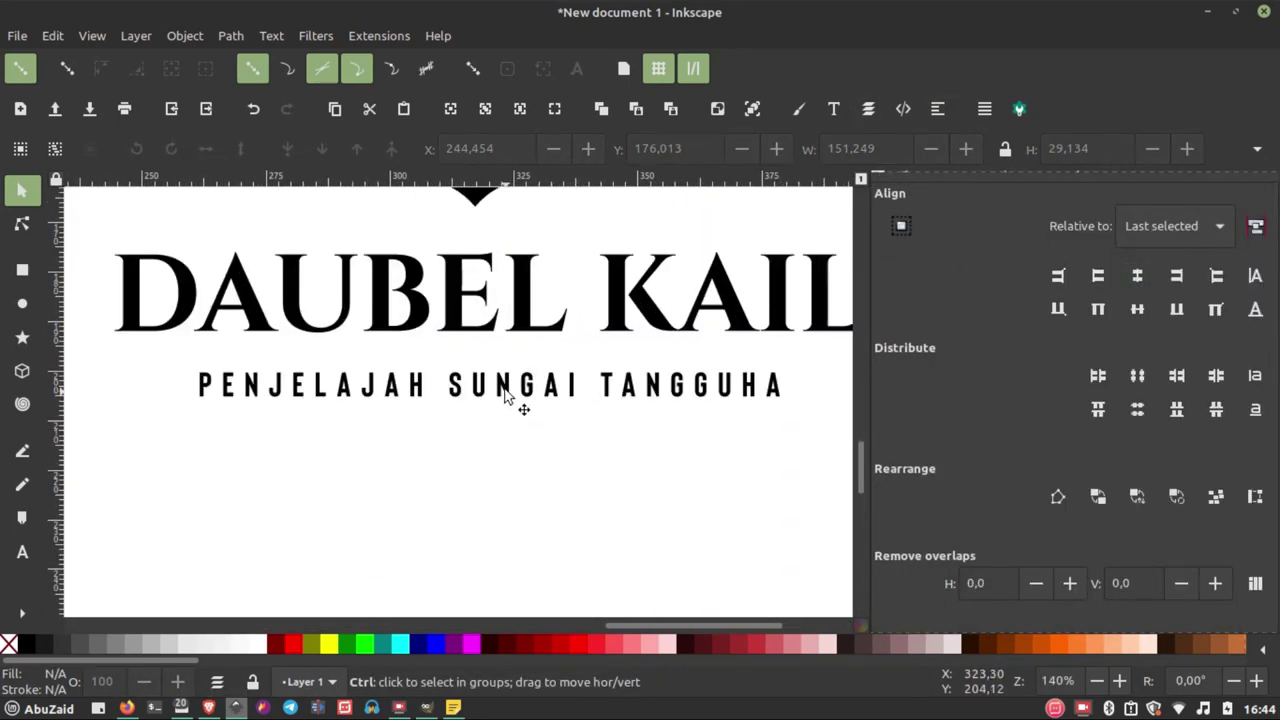
pyautogui.click(510, 380)
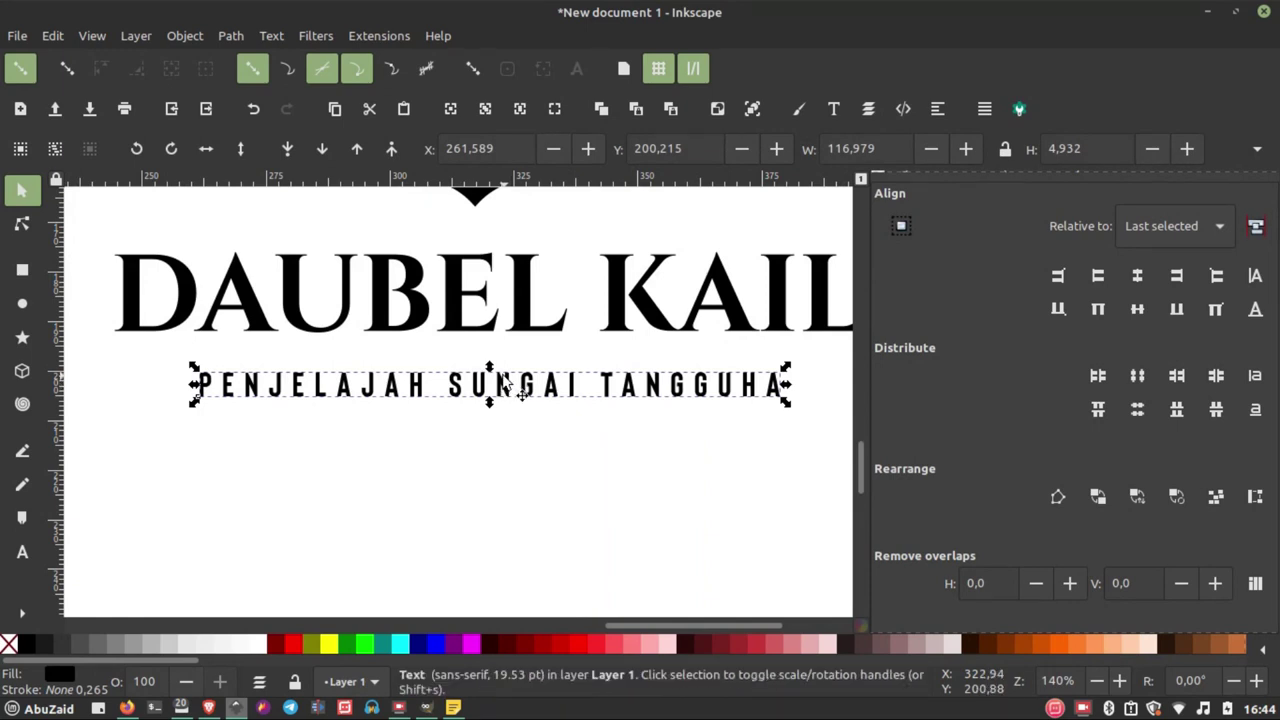
pyautogui.moveTo(518, 390); pyautogui.dragTo(505, 368)
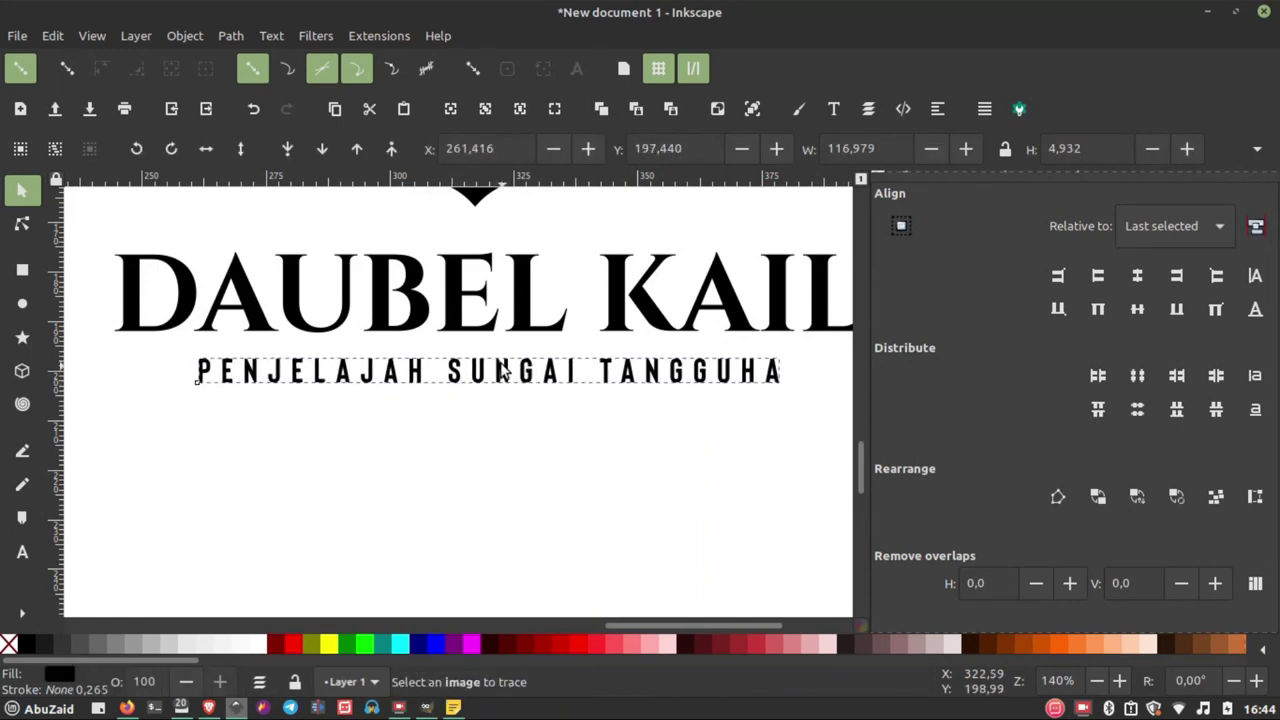
pyautogui.click(508, 446)
# - Select the anchor, title and tagline together and move the whole logo beside the guide
pyautogui.keyDown('ctrl'); pyautogui.scroll(-2, 515, 470); pyautogui.keyUp('ctrl')
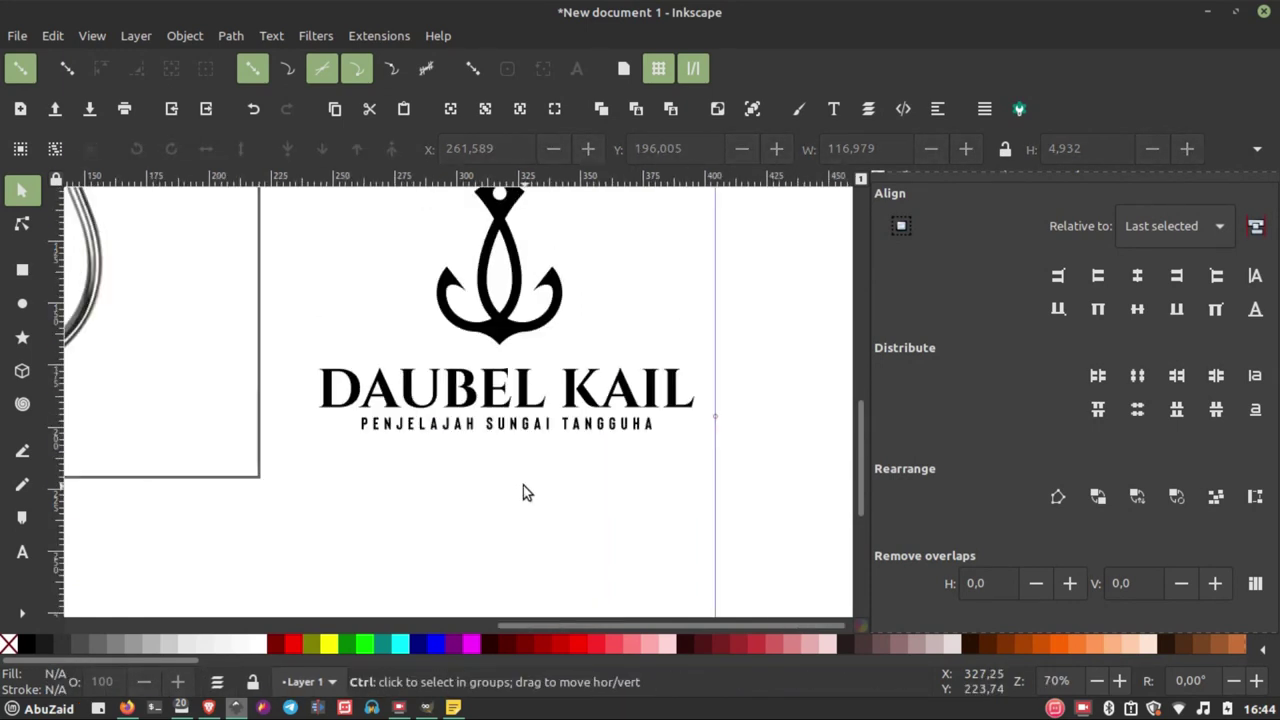
pyautogui.keyDown('ctrl'); pyautogui.scroll(-2, 523, 485); pyautogui.keyUp('ctrl')
pyautogui.moveTo(703, 298); pyautogui.dragTo(406, 494)
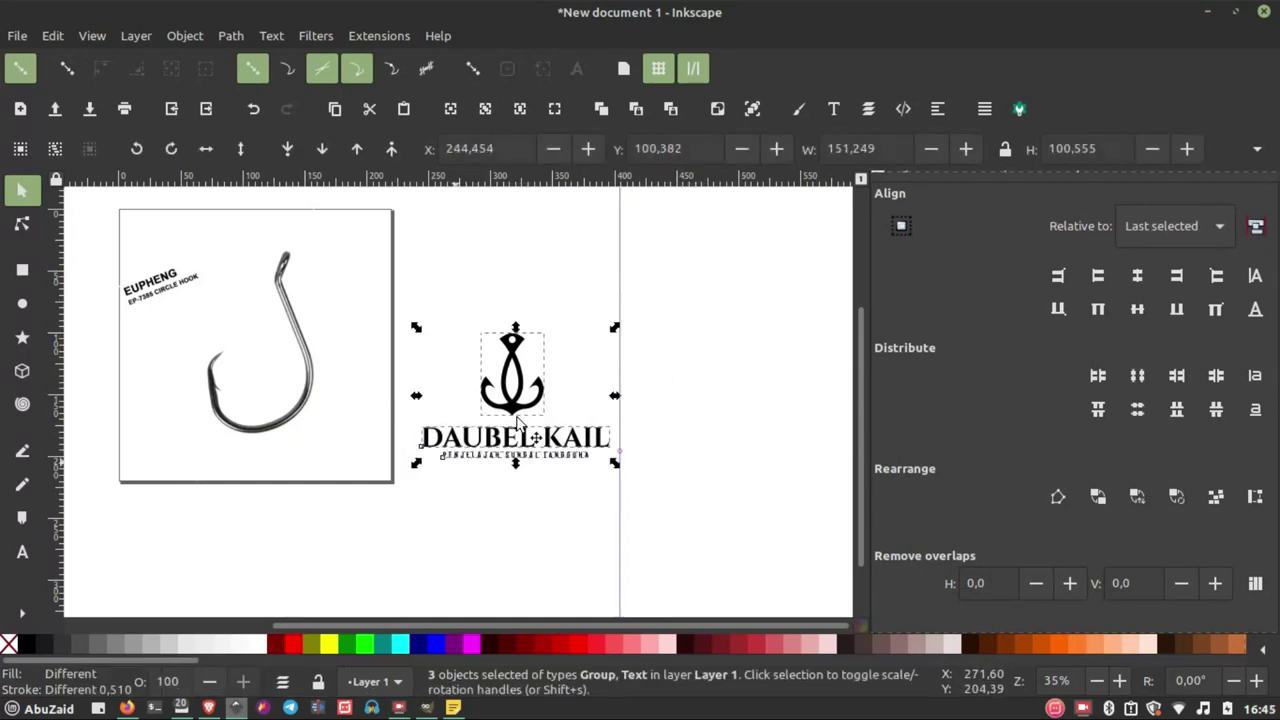
pyautogui.moveTo(537, 371)
pyautogui.mouseDown()
pyautogui.moveTo(688, 318)
pyautogui.moveTo(725, 320)
pyautogui.mouseUp()
pyautogui.click(400, 486)
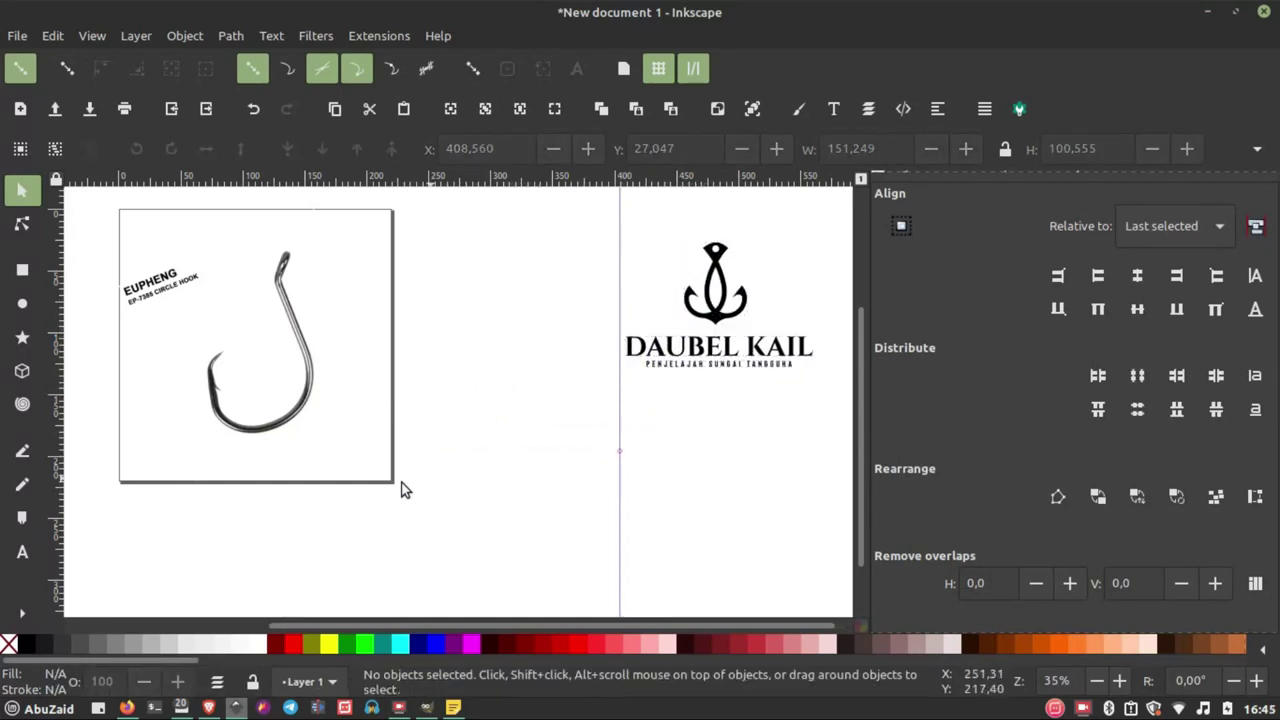
pyautogui.keyDown('ctrl'); pyautogui.scroll(-2, 571, 419); pyautogui.keyUp('ctrl')
pyautogui.keyDown('ctrl'); pyautogui.scroll(1, 458, 457); pyautogui.keyUp('ctrl')
pyautogui.keyDown('ctrl'); pyautogui.scroll(2, 458, 457); pyautogui.keyUp('ctrl')
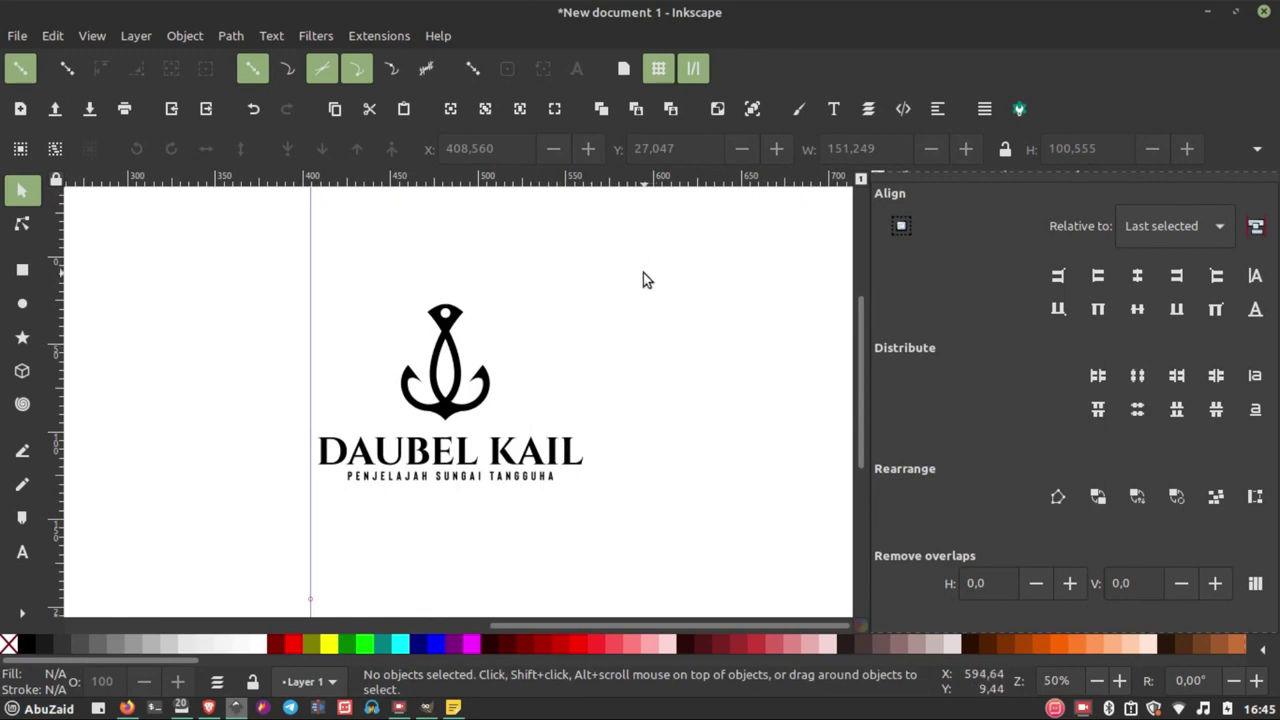
pyautogui.moveTo(650, 266); pyautogui.dragTo(248, 525)
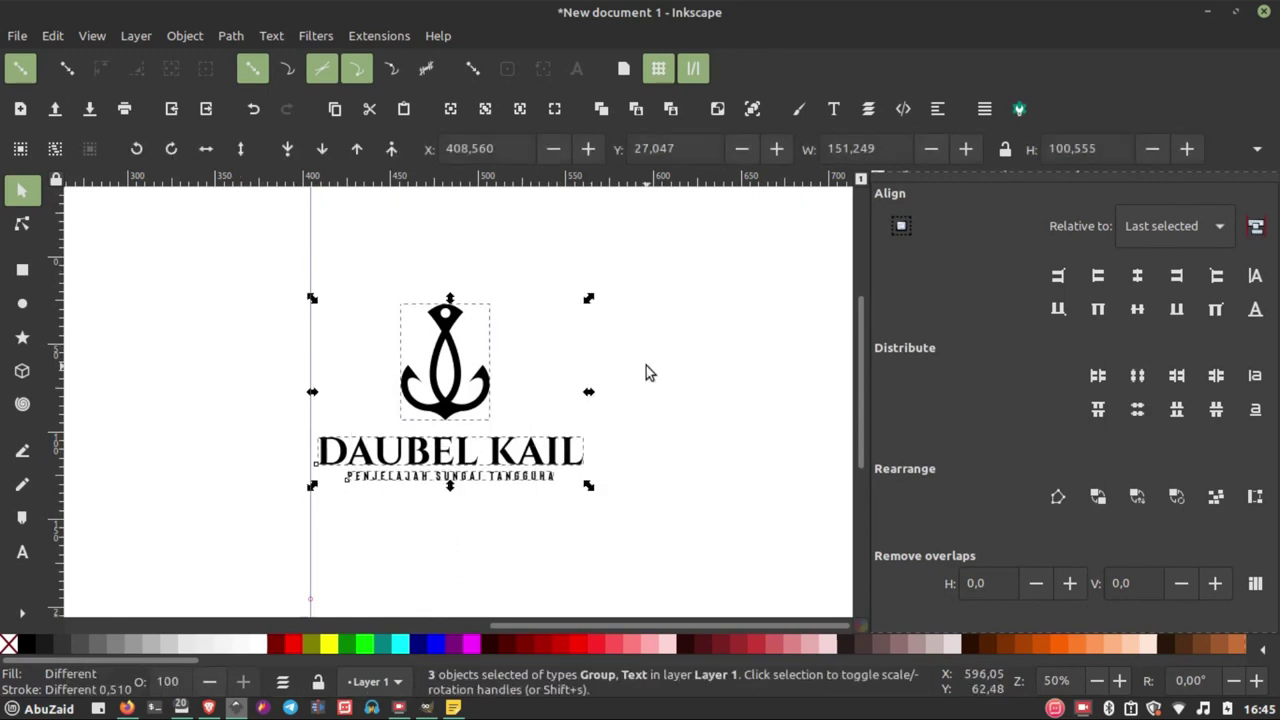
pyautogui.click(645, 372)
pyautogui.click(22, 269)
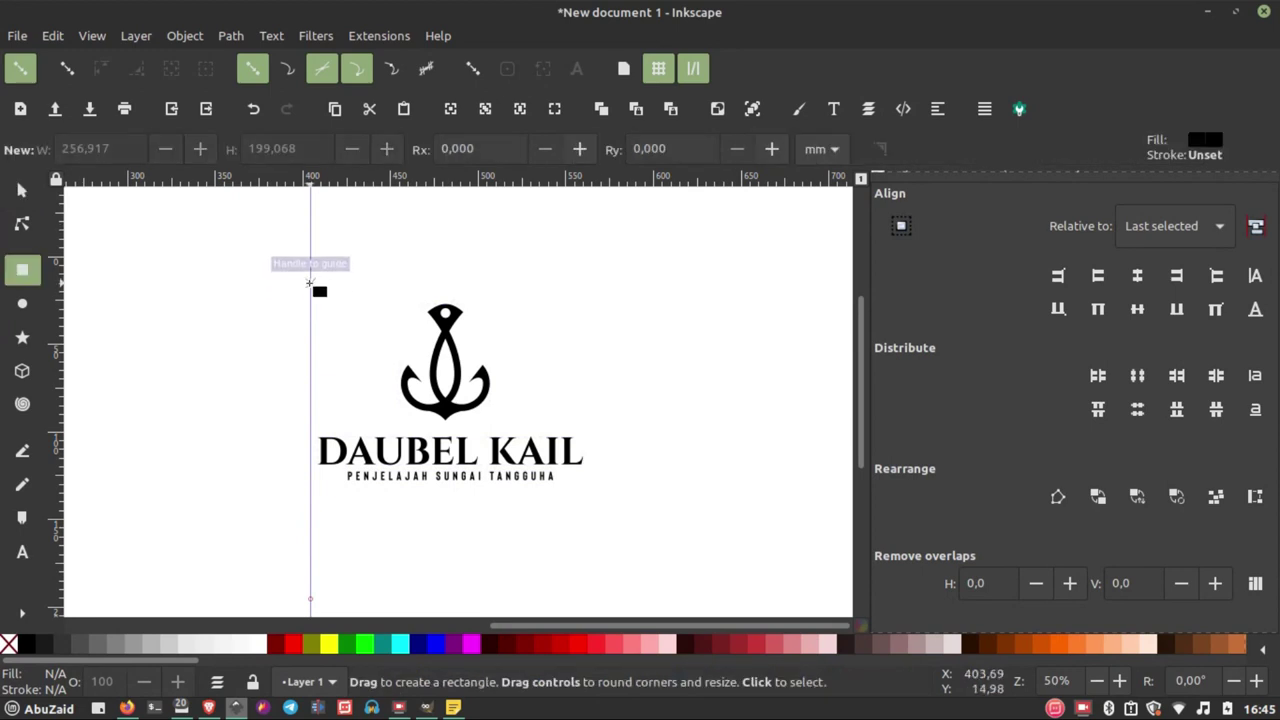
# - Draw a black rectangle from the guide and place a duplicate directly to its right
pyautogui.moveTo(310, 282); pyautogui.dragTo(607, 497)
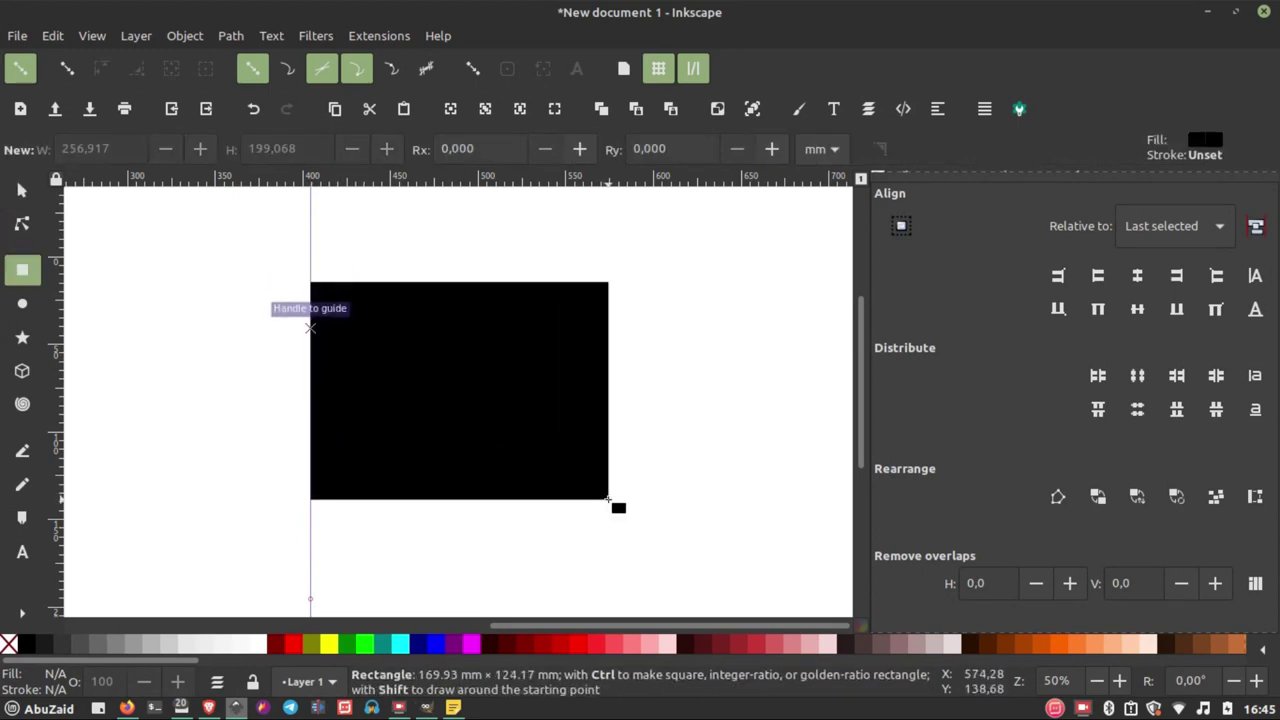
pyautogui.click(22, 190)
pyautogui.keyDown('ctrl'); pyautogui.scroll(-2, 250, 390); pyautogui.keyUp('ctrl')
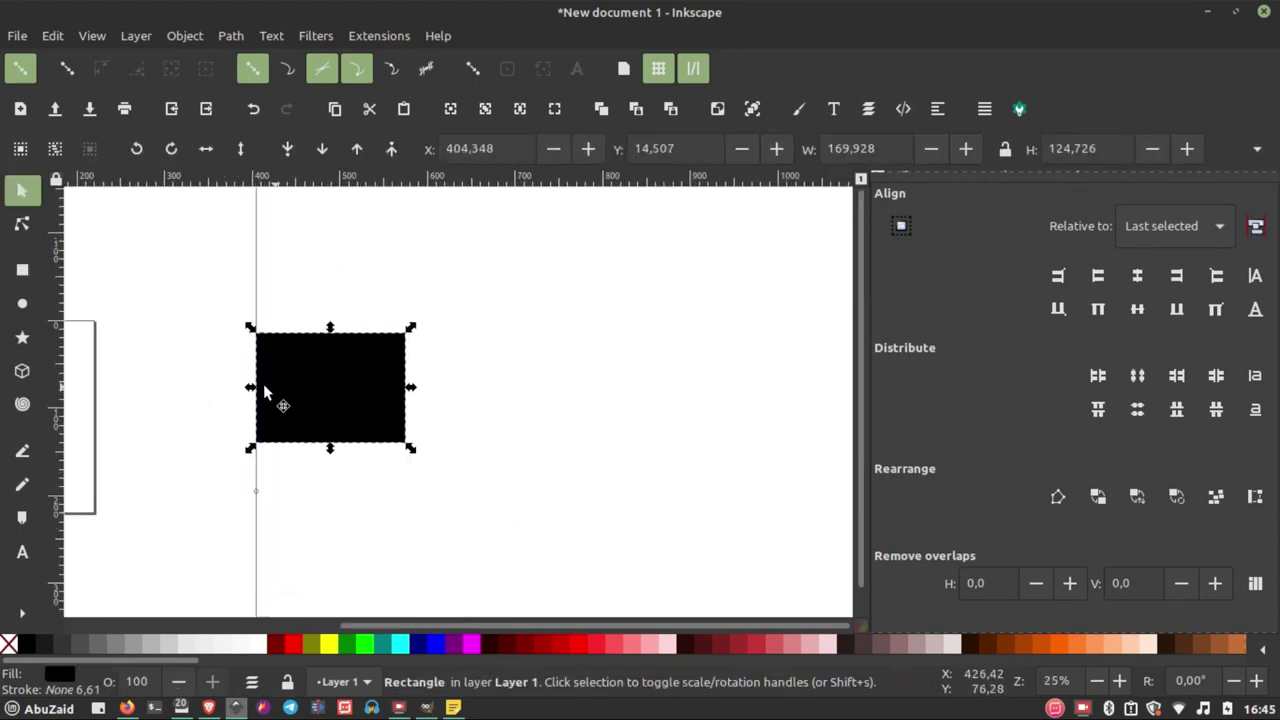
pyautogui.press('ctrl')
pyautogui.hotkey('ctrl', 'd')
pyautogui.moveTo(288, 387); pyautogui.dragTo(437, 387)
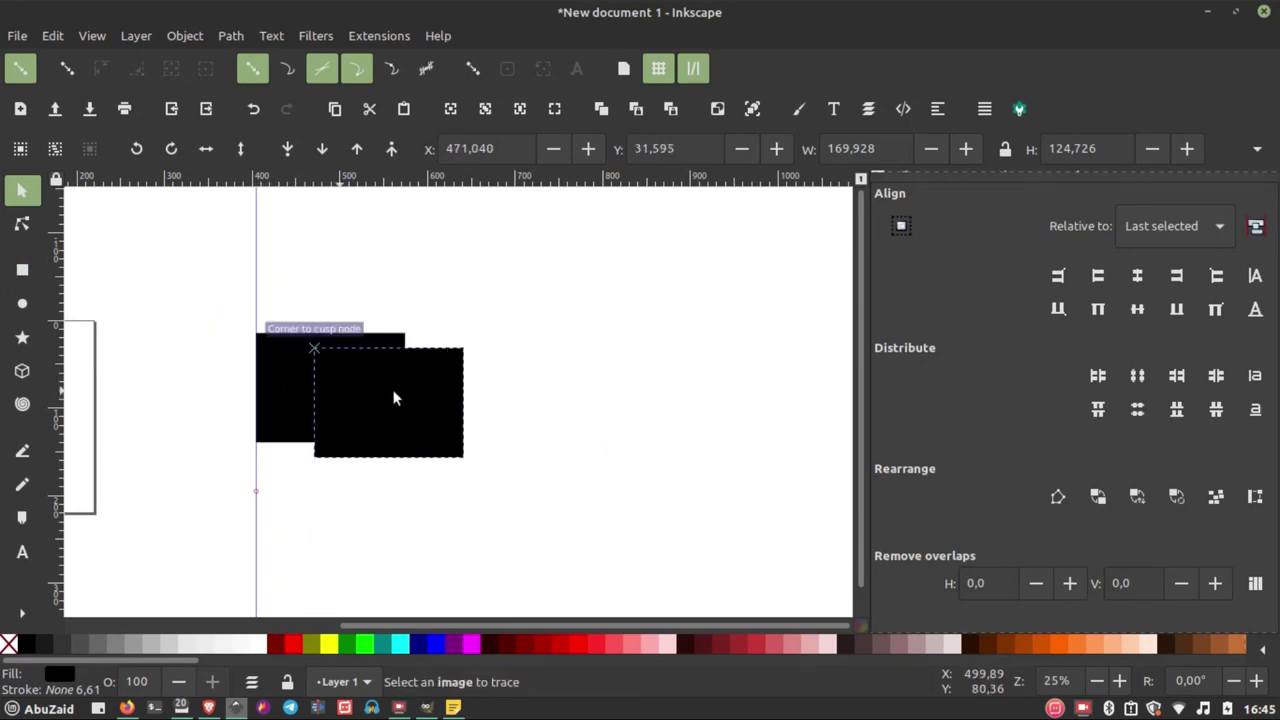
pyautogui.press('Escape')
# - Fill the left rectangle white and send it to the bottom behind the logo
pyautogui.click(315, 382)
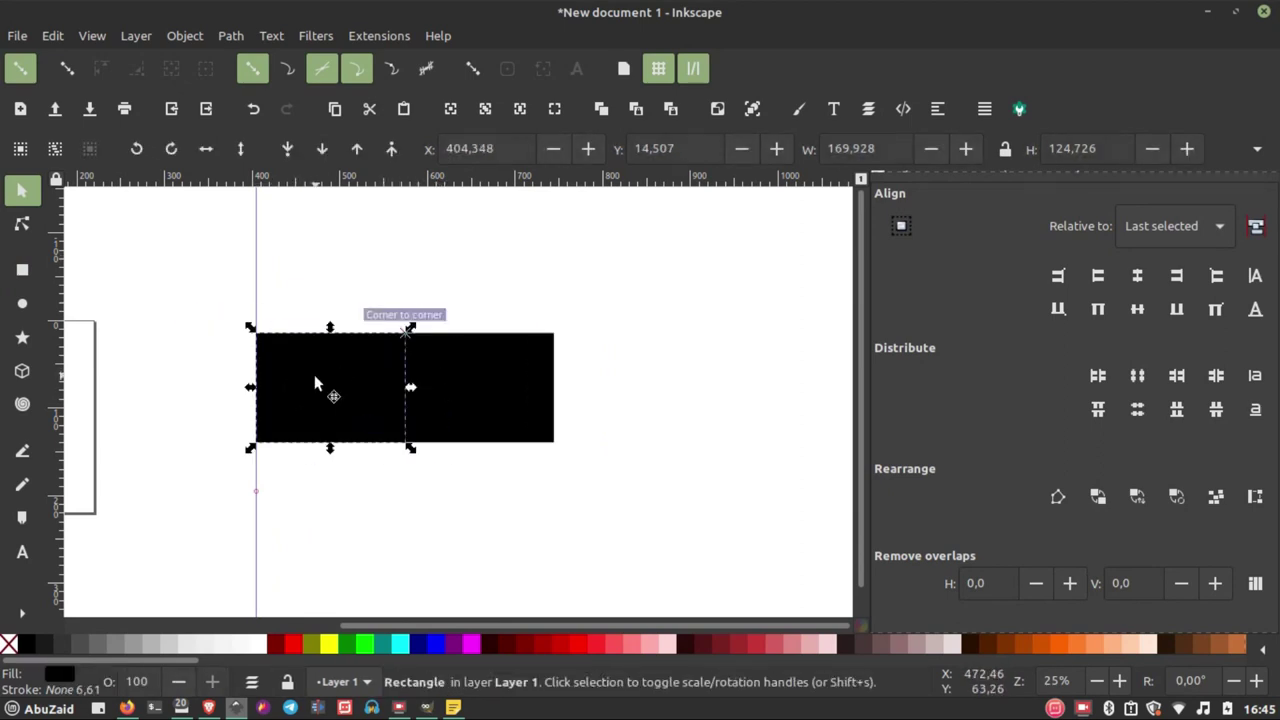
pyautogui.click(257, 645)
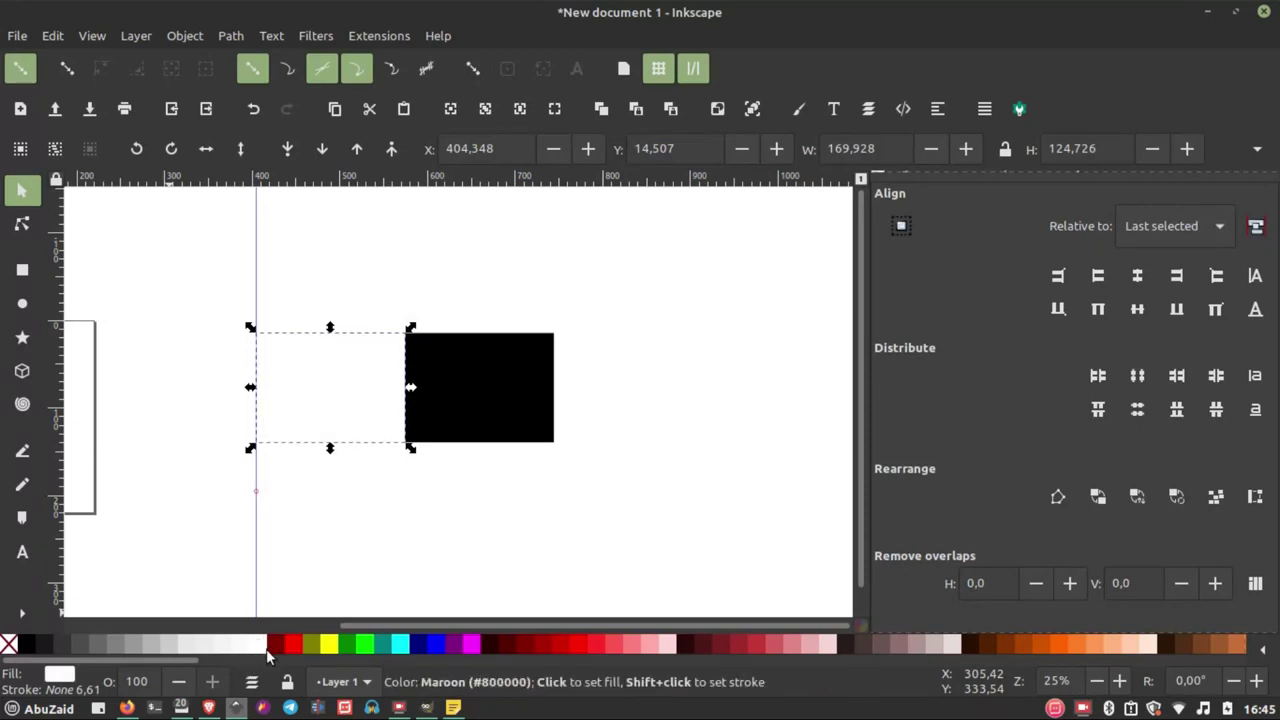
pyautogui.click(287, 148)
pyautogui.press('Escape')
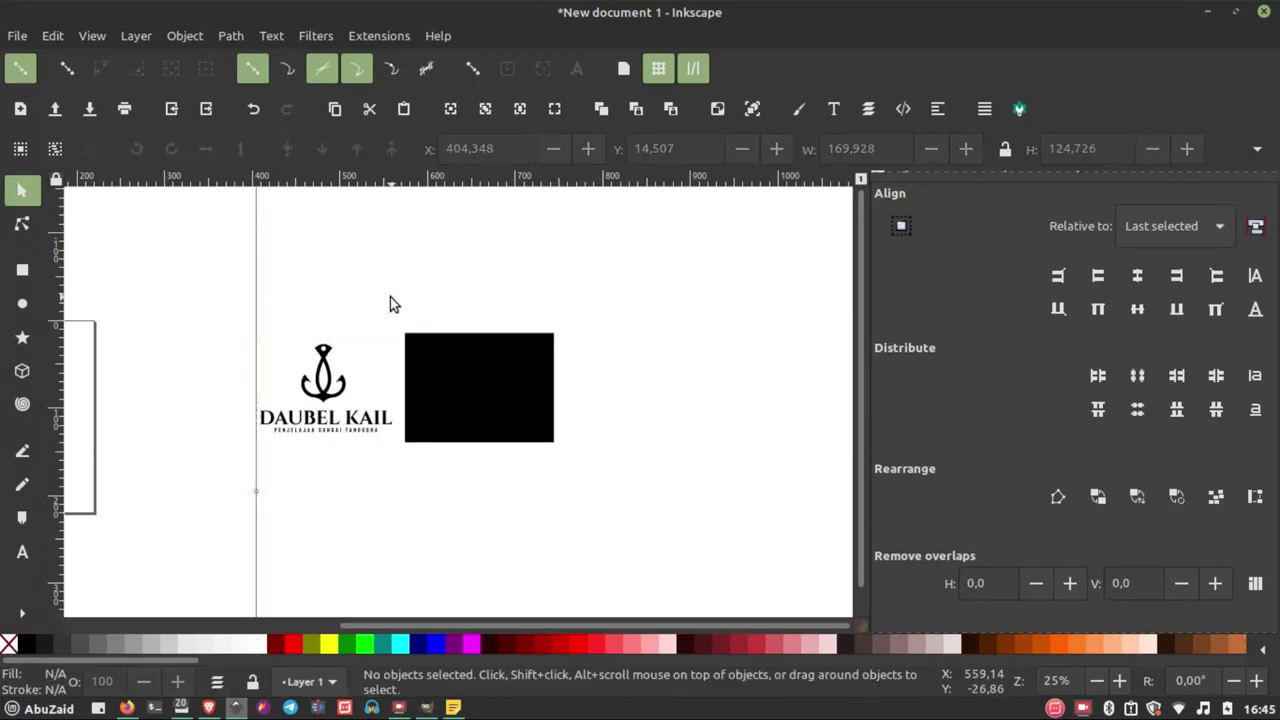
# - Place a copy of the anchor, title and tagline on the black rectangle and make it white
pyautogui.moveTo(397, 292); pyautogui.dragTo(258, 453)
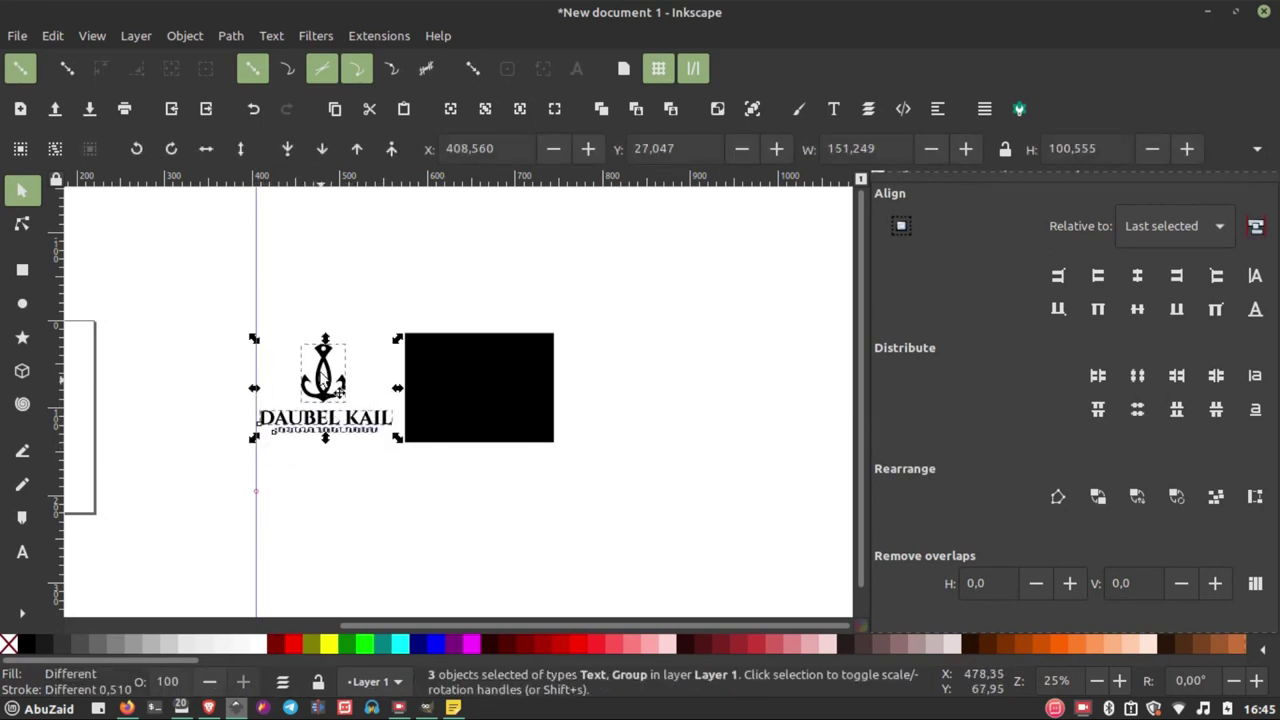
pyautogui.keyDown('ctrl'); pyautogui.scroll(1, 380, 385); pyautogui.keyUp('ctrl')
pyautogui.moveTo(417, 335); pyautogui.dragTo(539, 327)
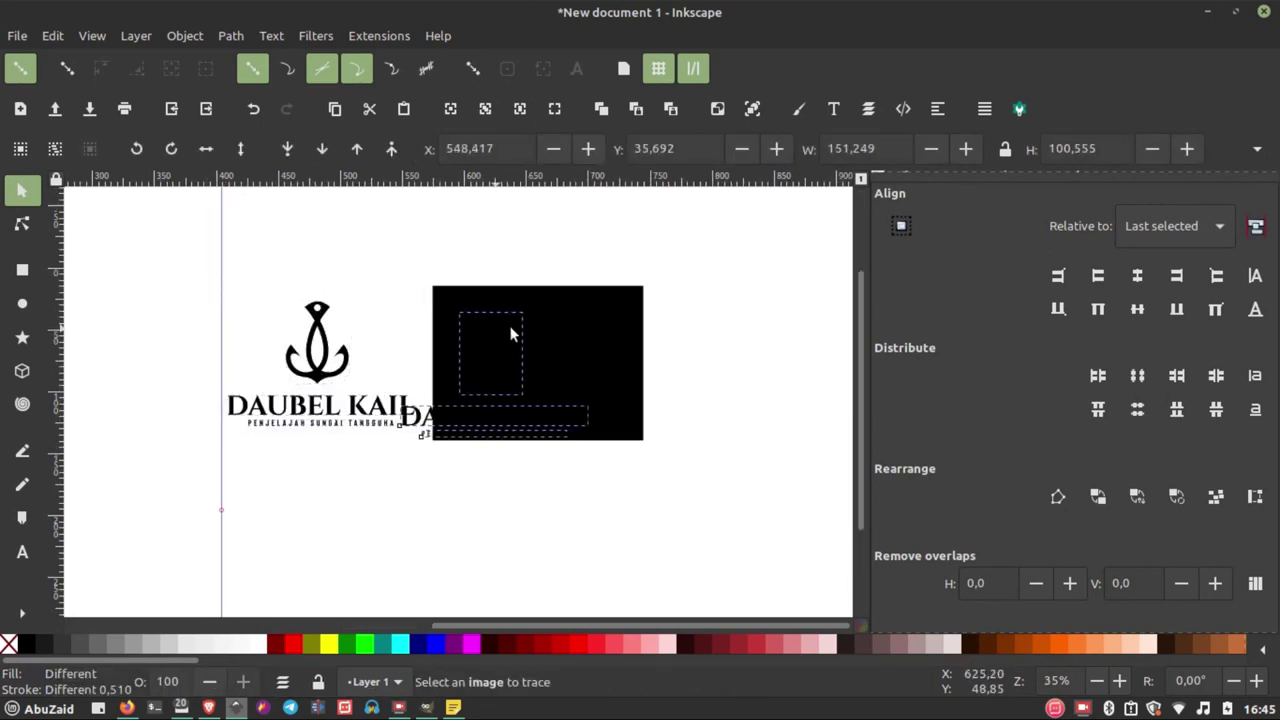
pyautogui.press('Left')
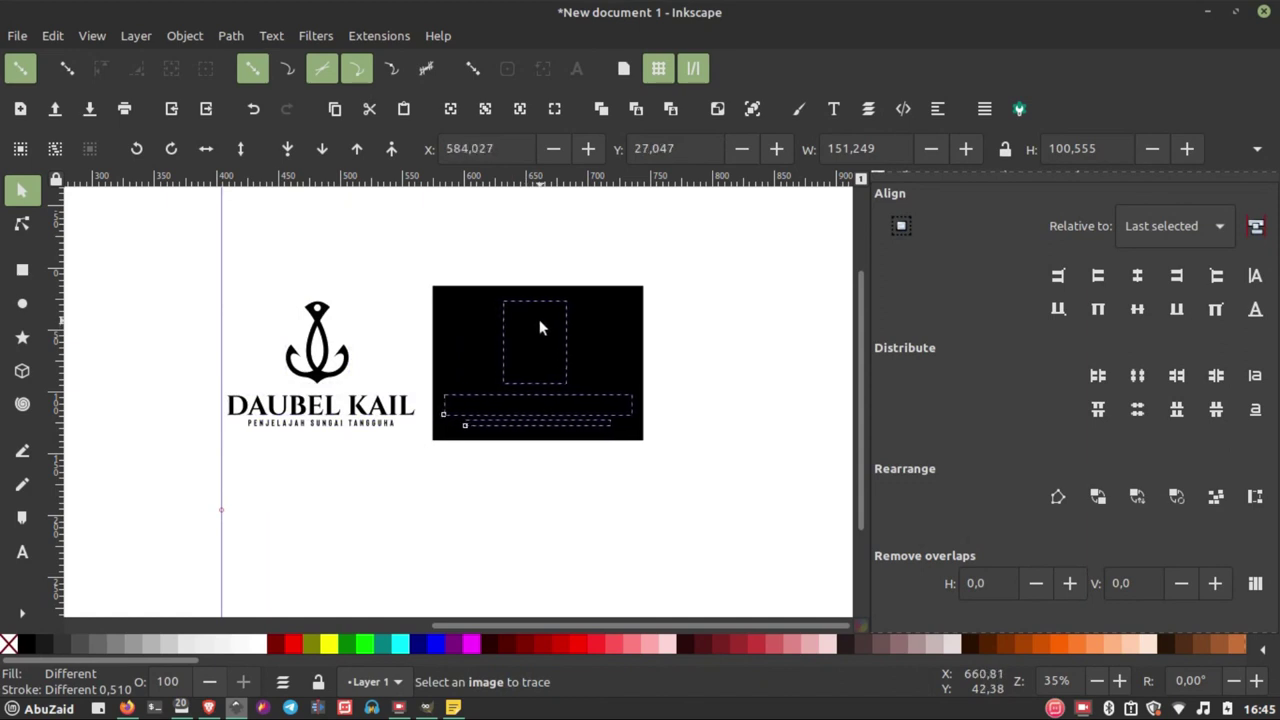
pyautogui.keyDown('shift'); pyautogui.click(620, 325); pyautogui.keyUp('shift')
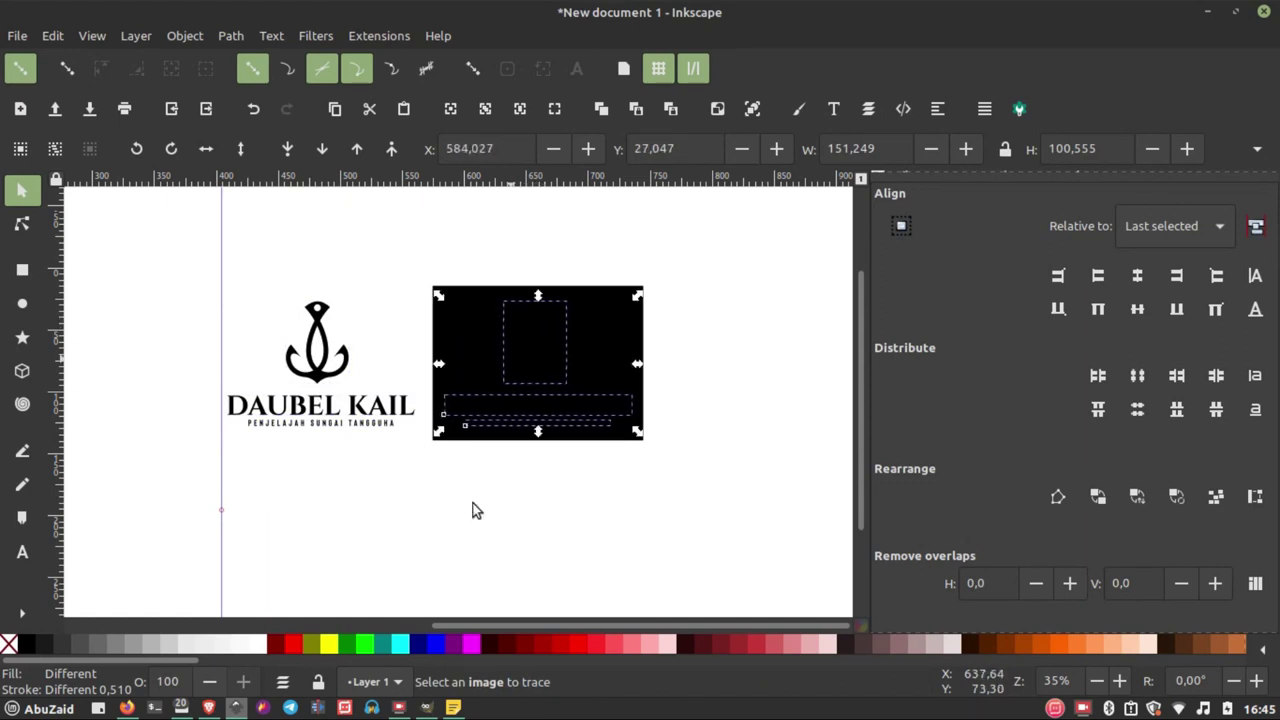
pyautogui.click(265, 646)
pyautogui.click(517, 535)
pyautogui.scroll(-2, 540, 515)
pyautogui.scroll(1, 503, 489)
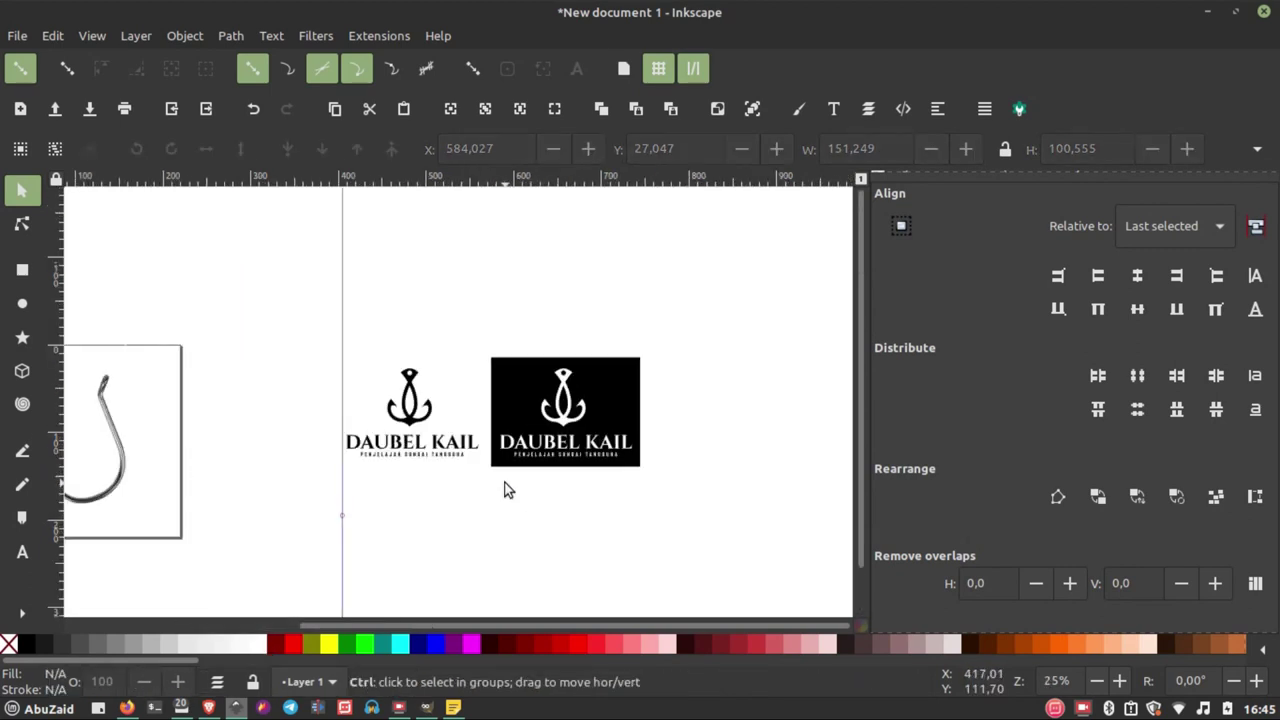
pyautogui.scroll(2, 517, 466)
pyautogui.scroll(-1, 521, 457)
pyautogui.scroll(-1, 470, 430)
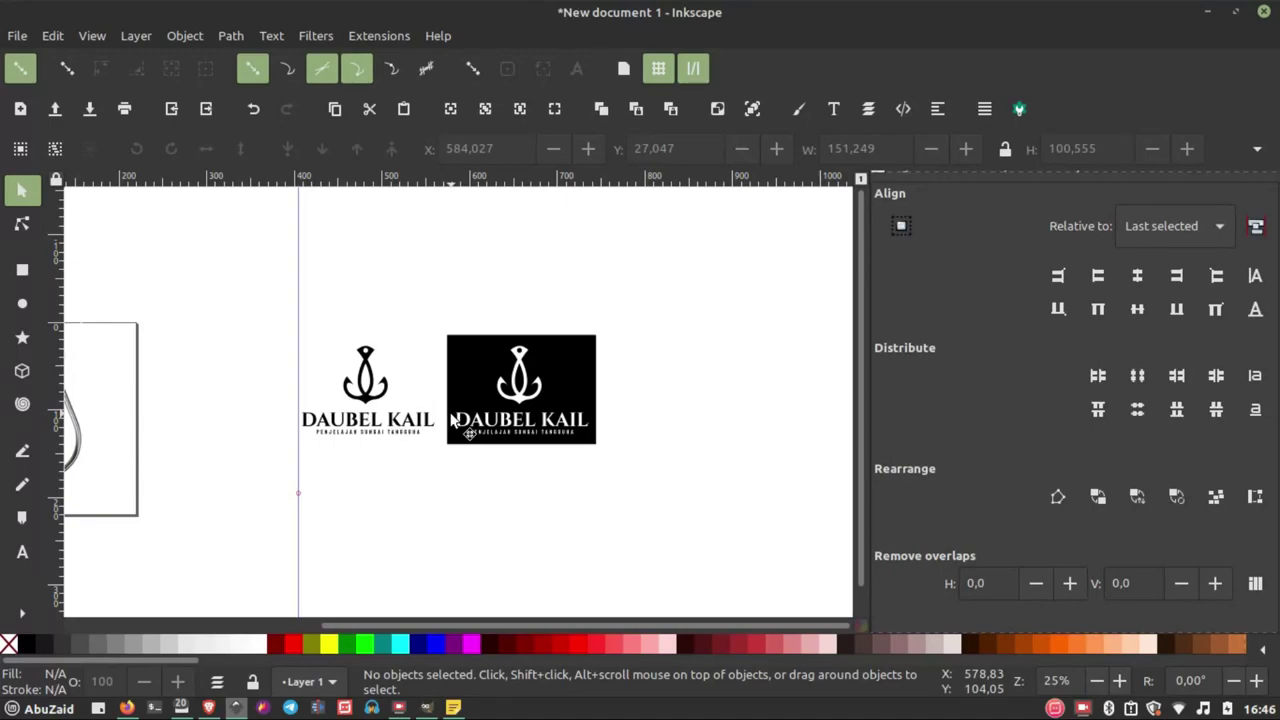
# - Open 760.psd from Downloads > debossed-logo-mockup-linen-paper in Photopea
pyautogui.click(208, 707)
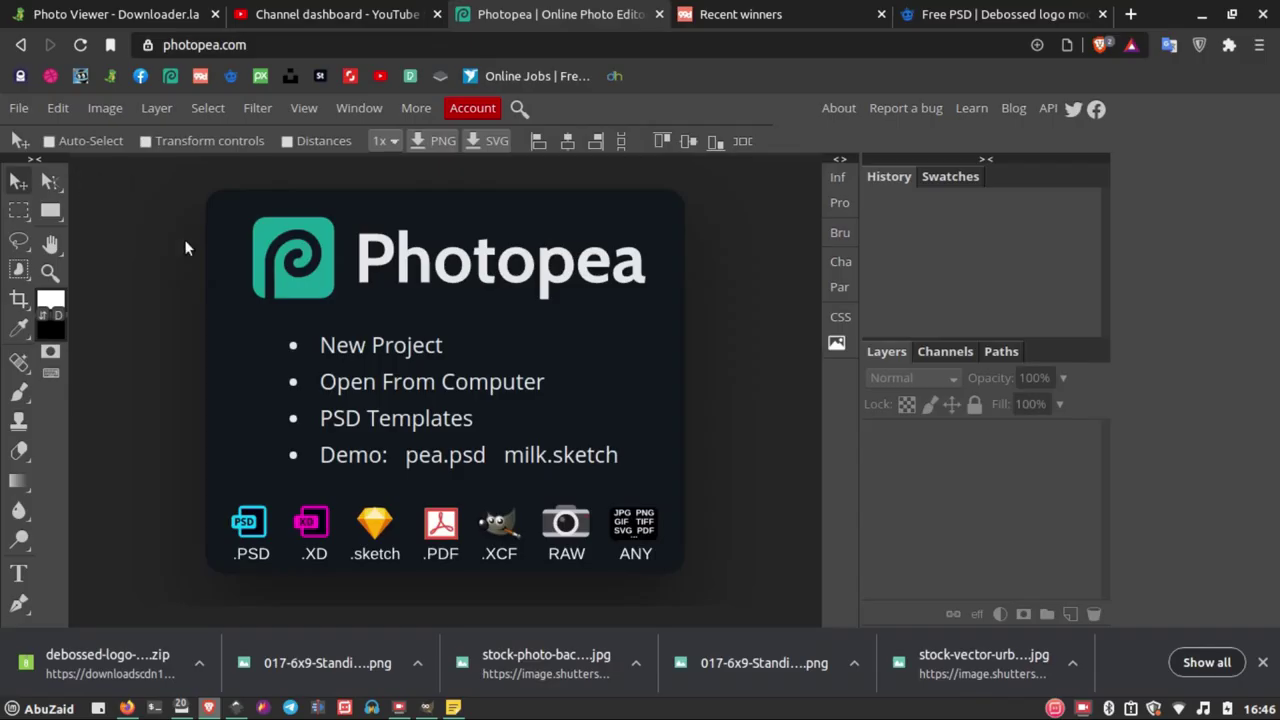
pyautogui.click(371, 381)
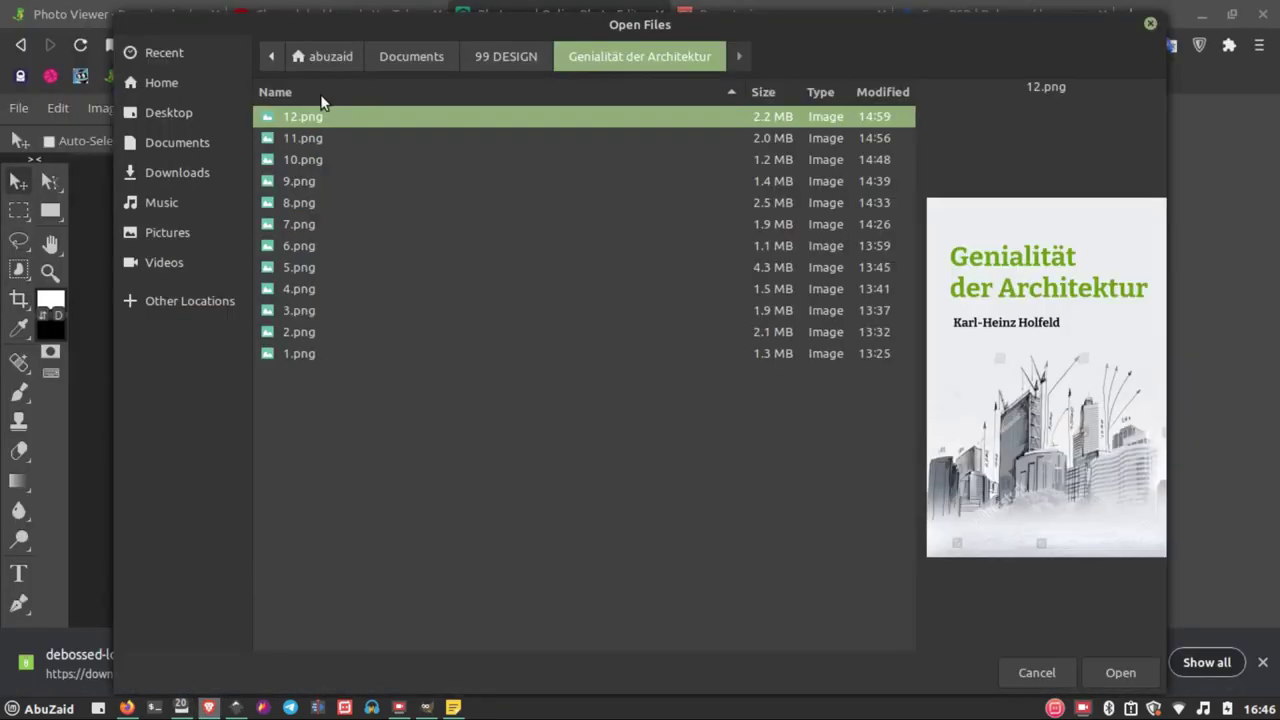
pyautogui.click(177, 172)
pyautogui.doubleClick(350, 116)
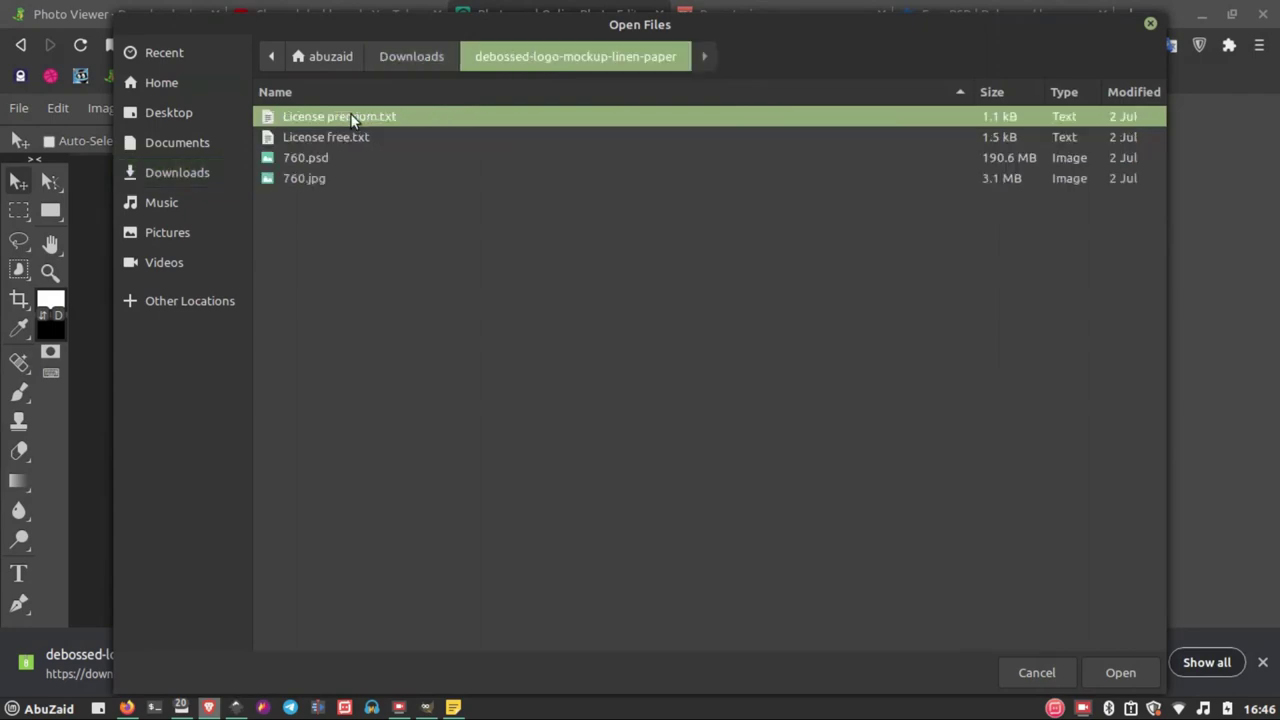
pyautogui.click(321, 158)
pyautogui.click(1119, 679)
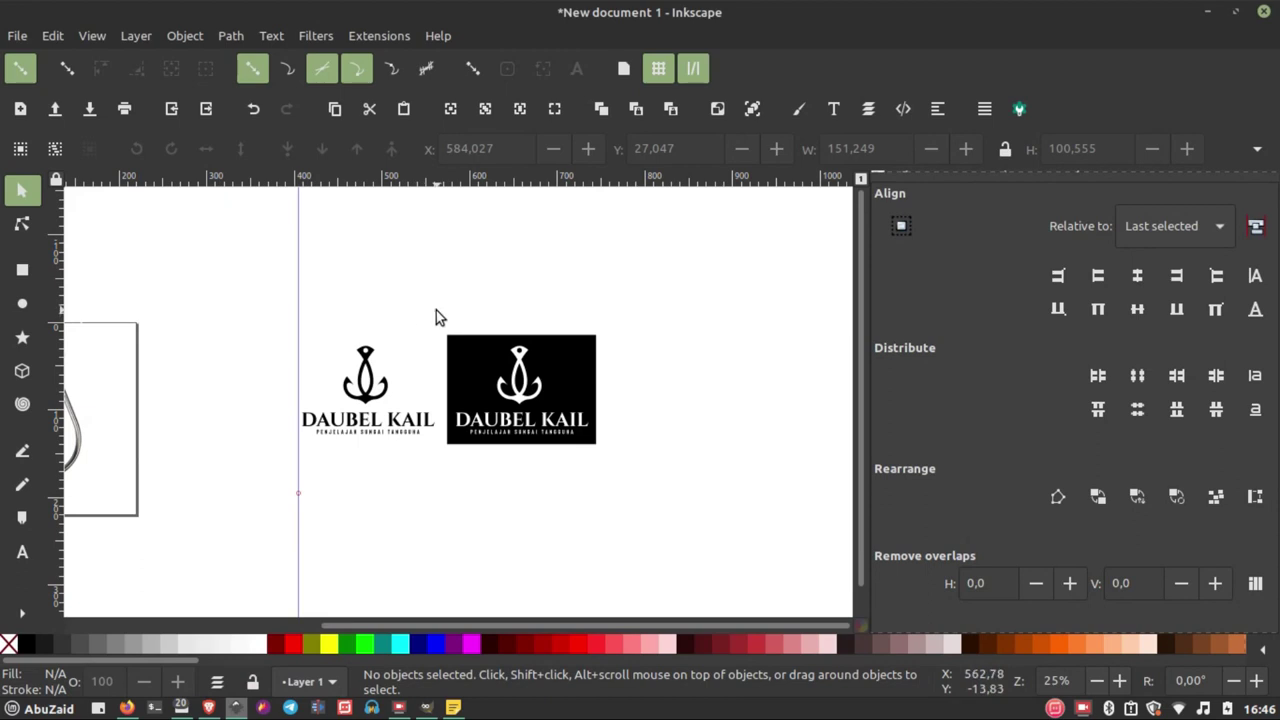
# - Select the DAUBEL KAIL title and tagline and change their fill colour
pyautogui.moveTo(436, 310); pyautogui.dragTo(418, 487)
pyautogui.scroll(2, 368, 418)
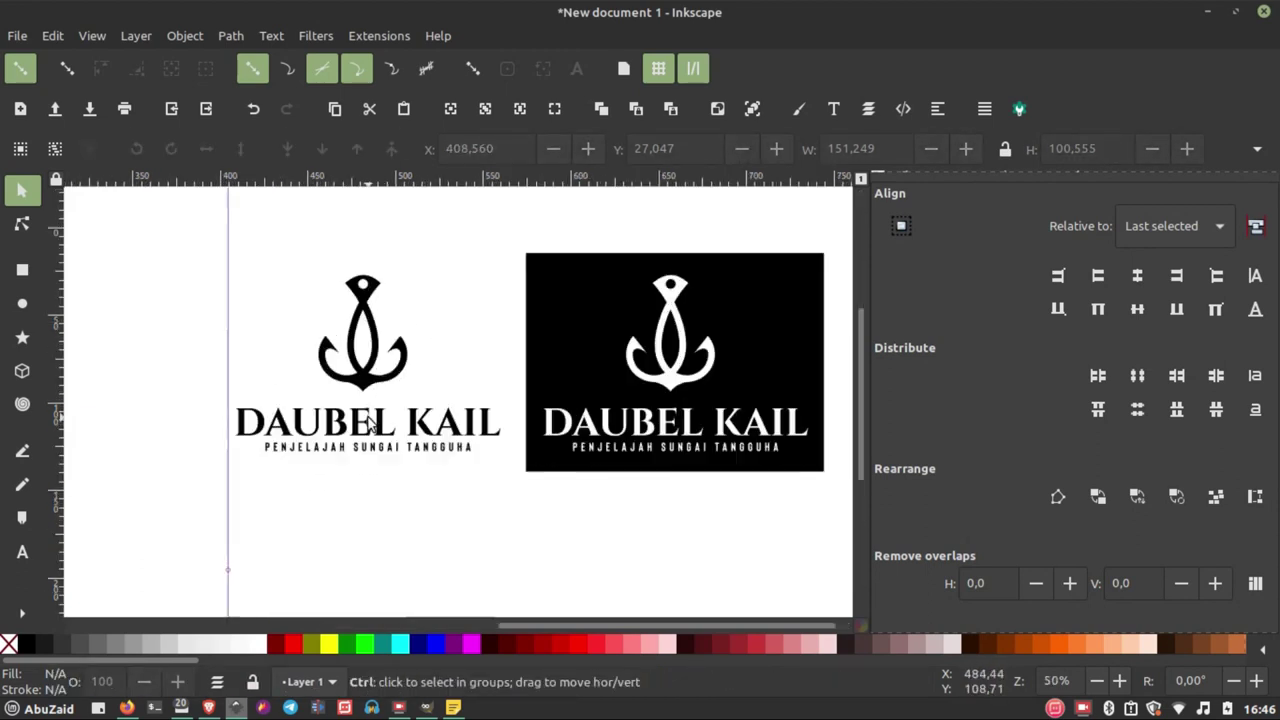
pyautogui.keyDown('ctrl'); pyautogui.click(366, 450); pyautogui.keyUp('ctrl')
pyautogui.scroll(2, 366, 455)
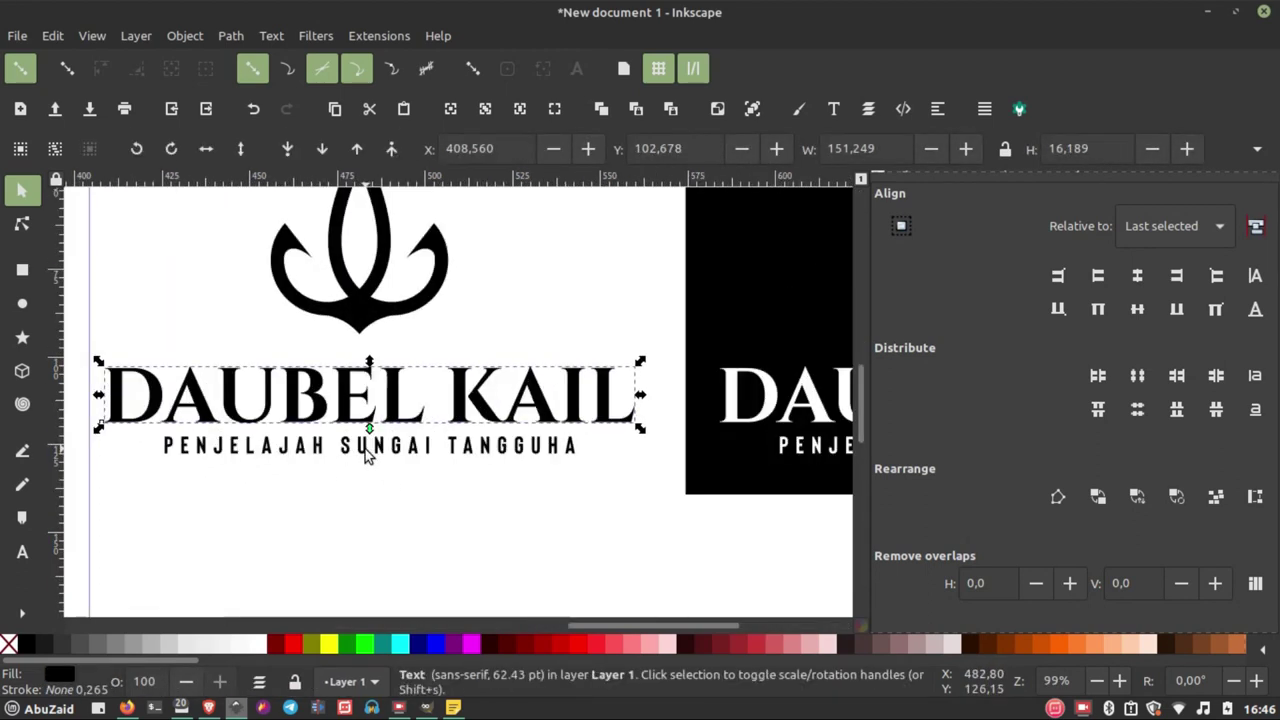
pyautogui.keyDown('ctrl'); pyautogui.keyDown('shift'); pyautogui.click(368, 449); pyautogui.keyUp('shift'); pyautogui.keyUp('ctrl')
pyautogui.click(383, 645)
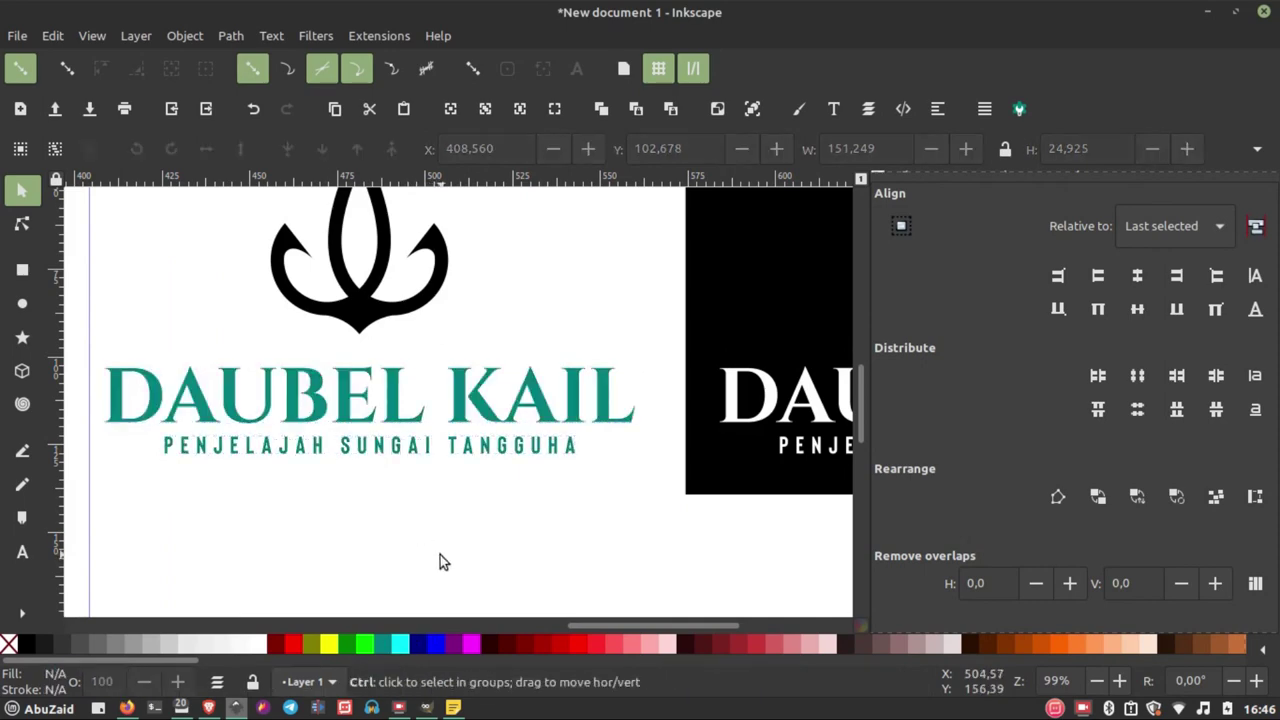
pyautogui.scroll(-1, 440, 555)
pyautogui.keyDown('ctrl'); pyautogui.click(387, 370); pyautogui.keyUp('ctrl')
# - Colour the anchor mark, title and tagline navy blue (092b68ff)
pyautogui.click(418, 645)
pyautogui.hotkey('shift', 'ctrl', 'f')
pyautogui.keyDown('ctrl'); pyautogui.click(400, 517); pyautogui.keyUp('ctrl')
pyautogui.click(418, 645)
pyautogui.keyDown('ctrl'); pyautogui.click(400, 497); pyautogui.keyUp('ctrl')
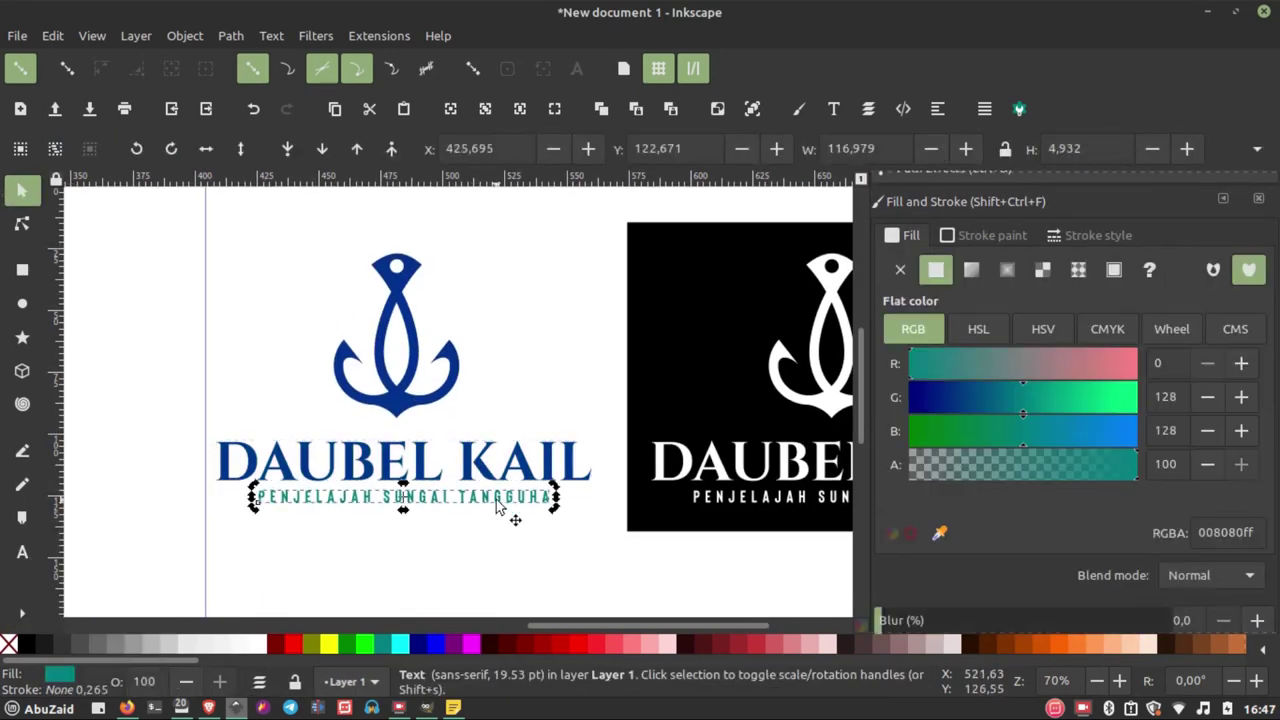
pyautogui.click(418, 645)
pyautogui.click(271, 577)
# - Select the whole navy logo, scale it up, and move it right of the black panel
pyautogui.scroll(-1, 343, 502)
pyautogui.moveTo(510, 290); pyautogui.dragTo(468, 474)
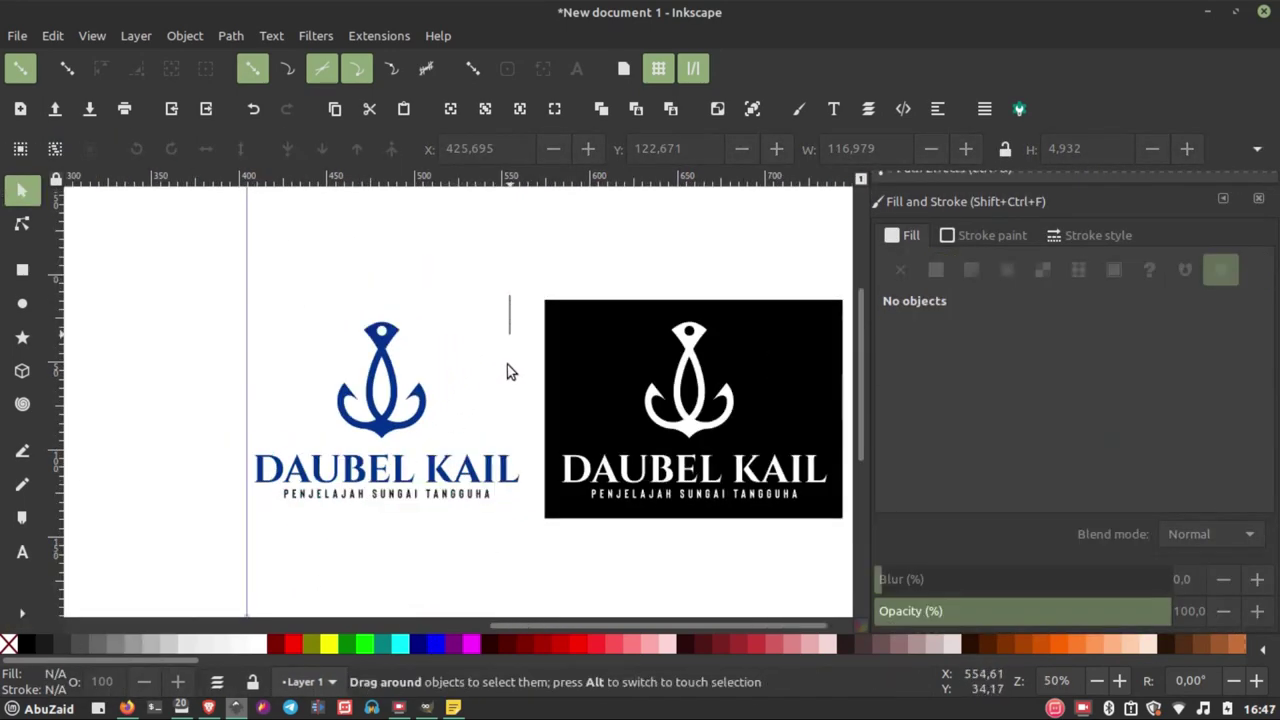
pyautogui.moveTo(528, 277)
pyautogui.mouseDown()
pyautogui.moveTo(452, 469)
pyautogui.moveTo(220, 525)
pyautogui.mouseUp()
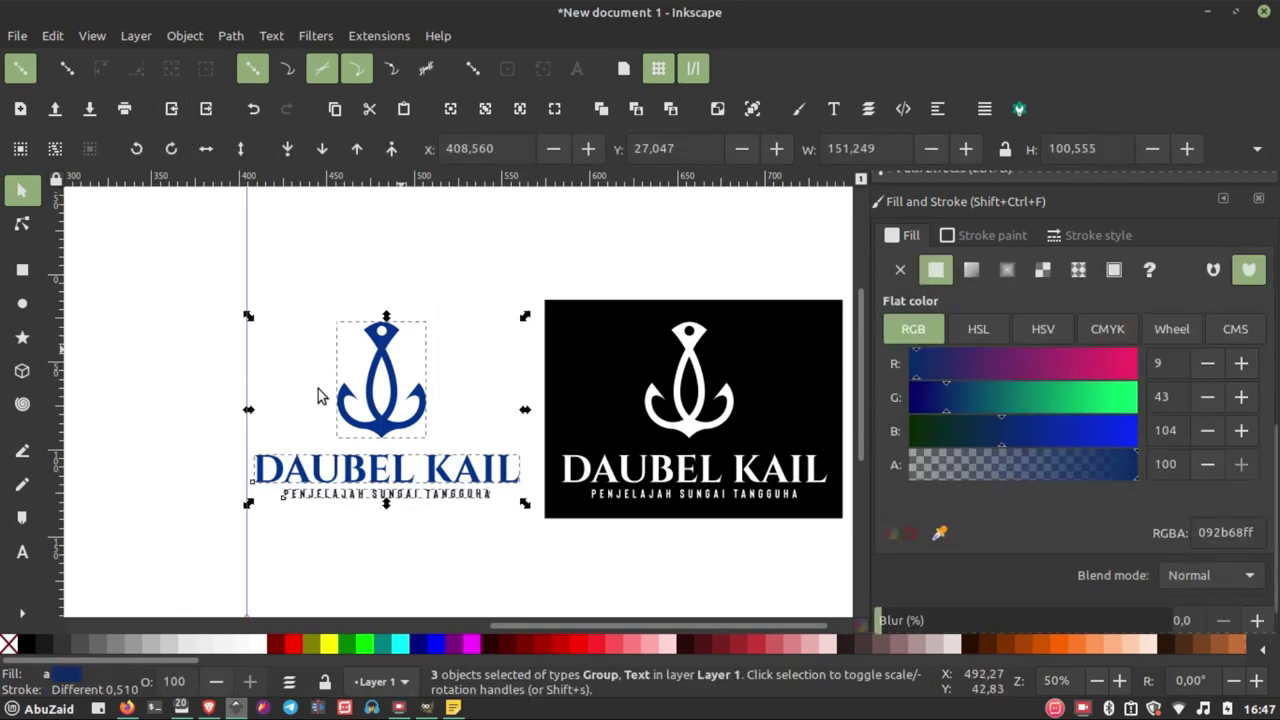
pyautogui.scroll(-3, 317, 394)
pyautogui.moveTo(417, 385); pyautogui.dragTo(605, 252)
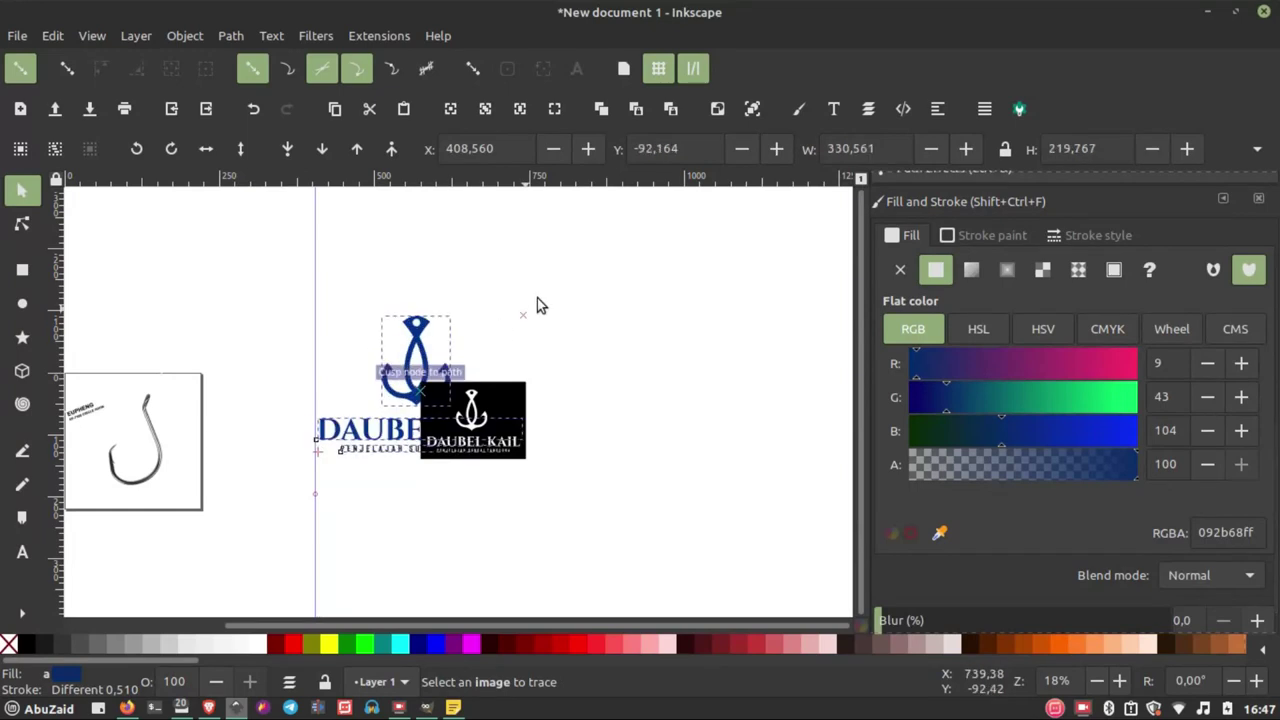
pyautogui.moveTo(452, 372); pyautogui.dragTo(692, 360)
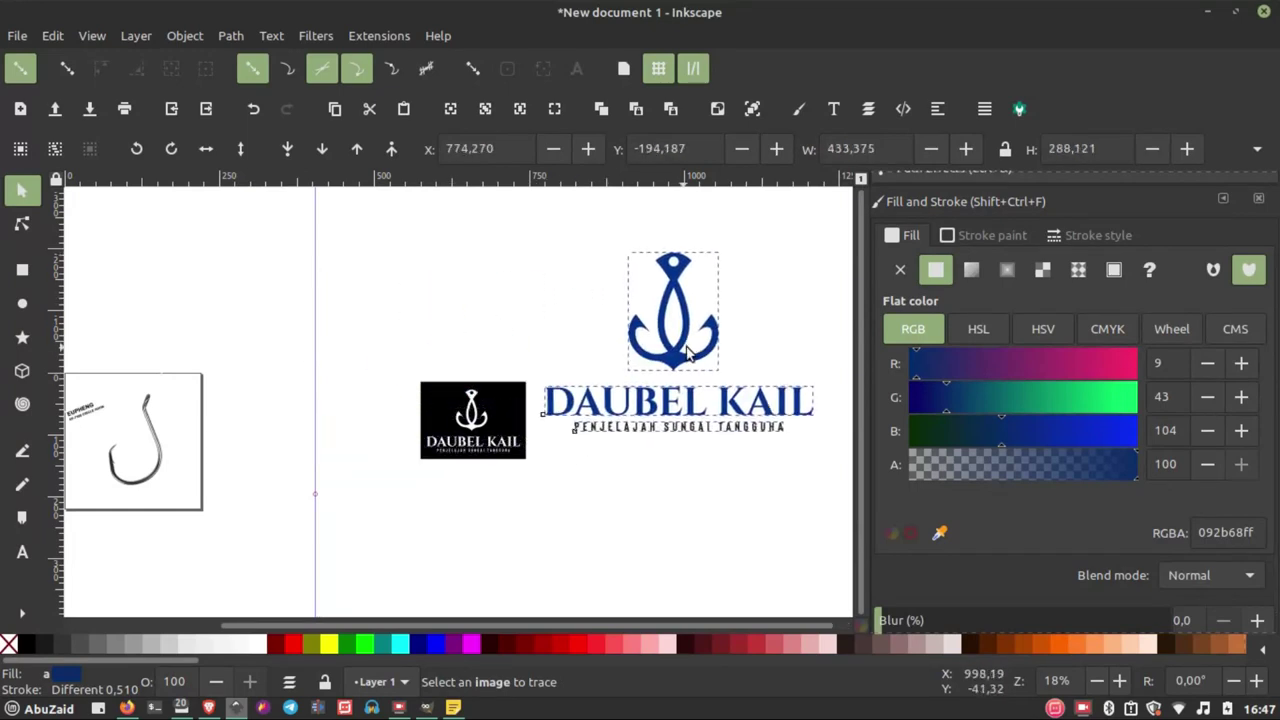
pyautogui.scroll(-2, 394, 400)
pyautogui.scroll(2, 575, 365)
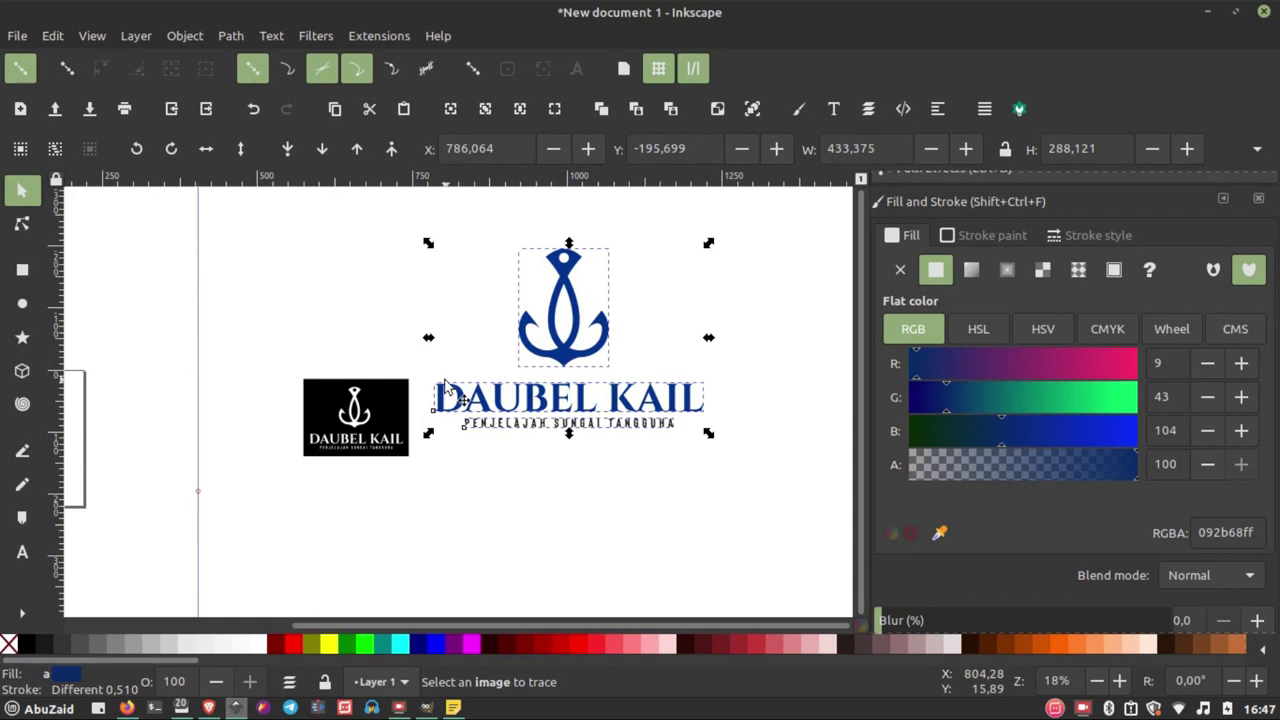
# - Export the selected navy logo as 1.png at 300 dpi (5119 × 3403 px)
pyautogui.hotkey('ctrl', 'shift', 'e')
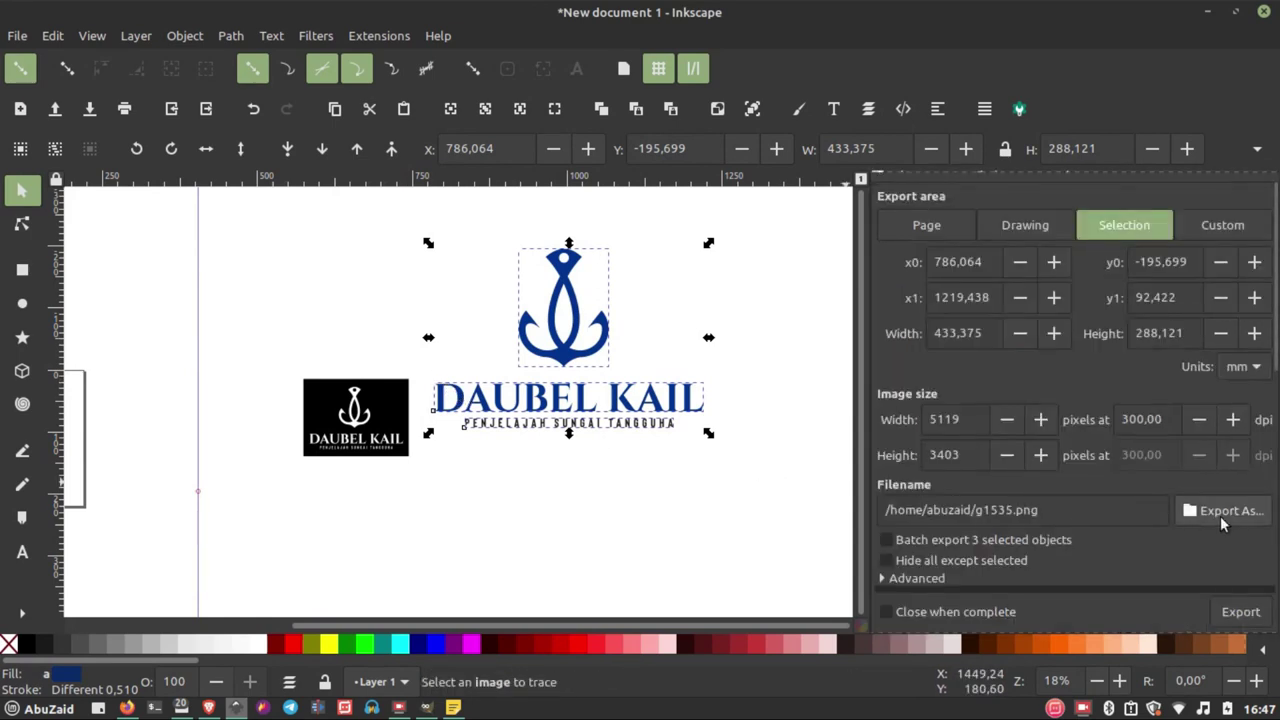
pyautogui.click(1232, 515)
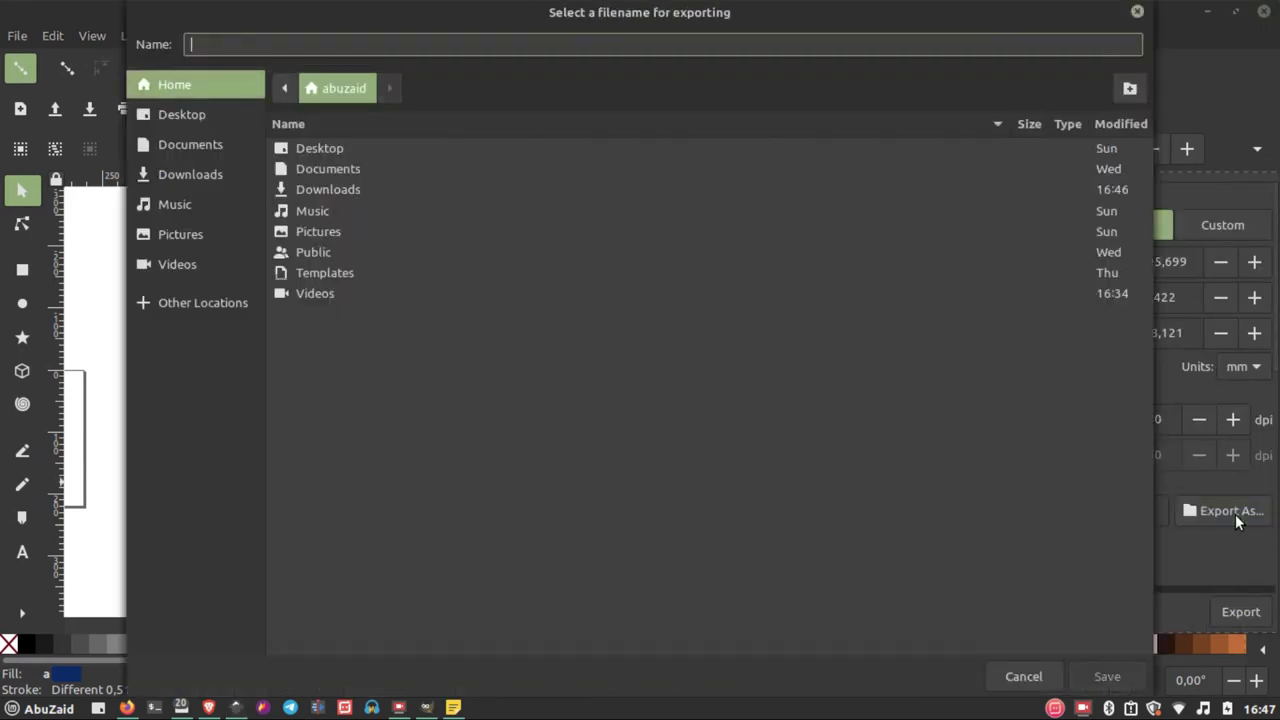
pyautogui.click(329, 228)
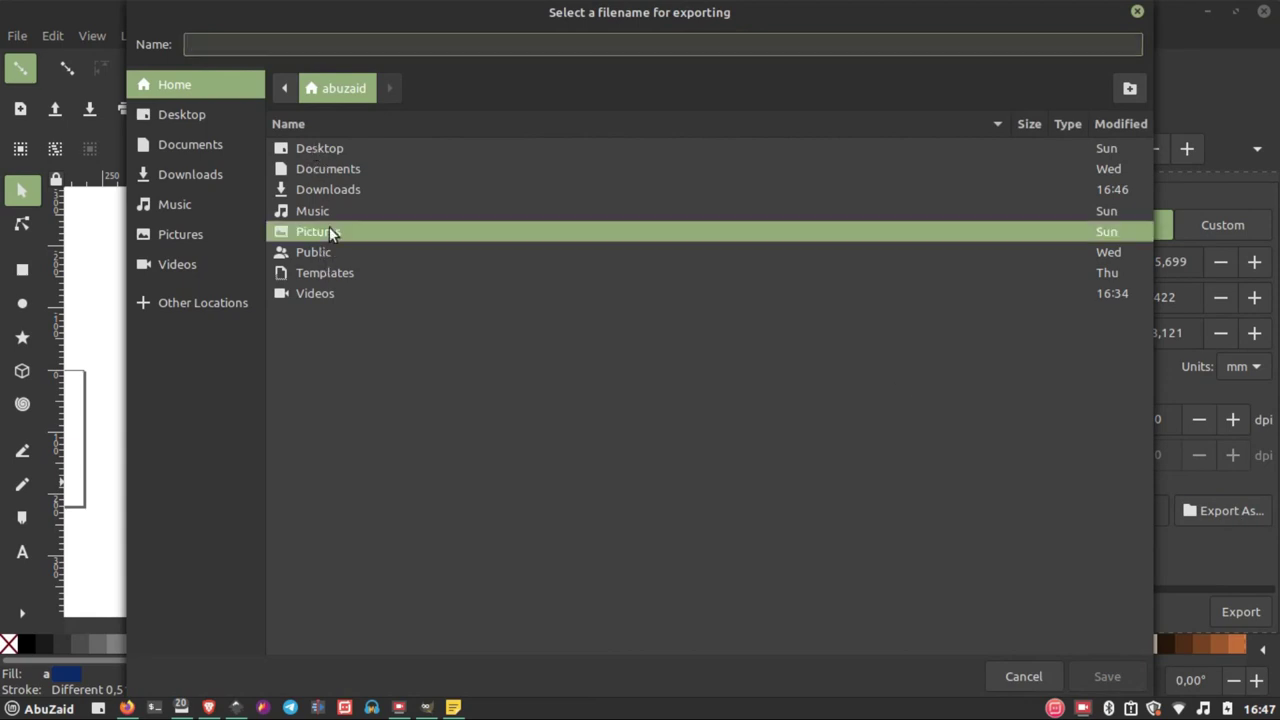
pyautogui.click(238, 42)
pyautogui.write('1')
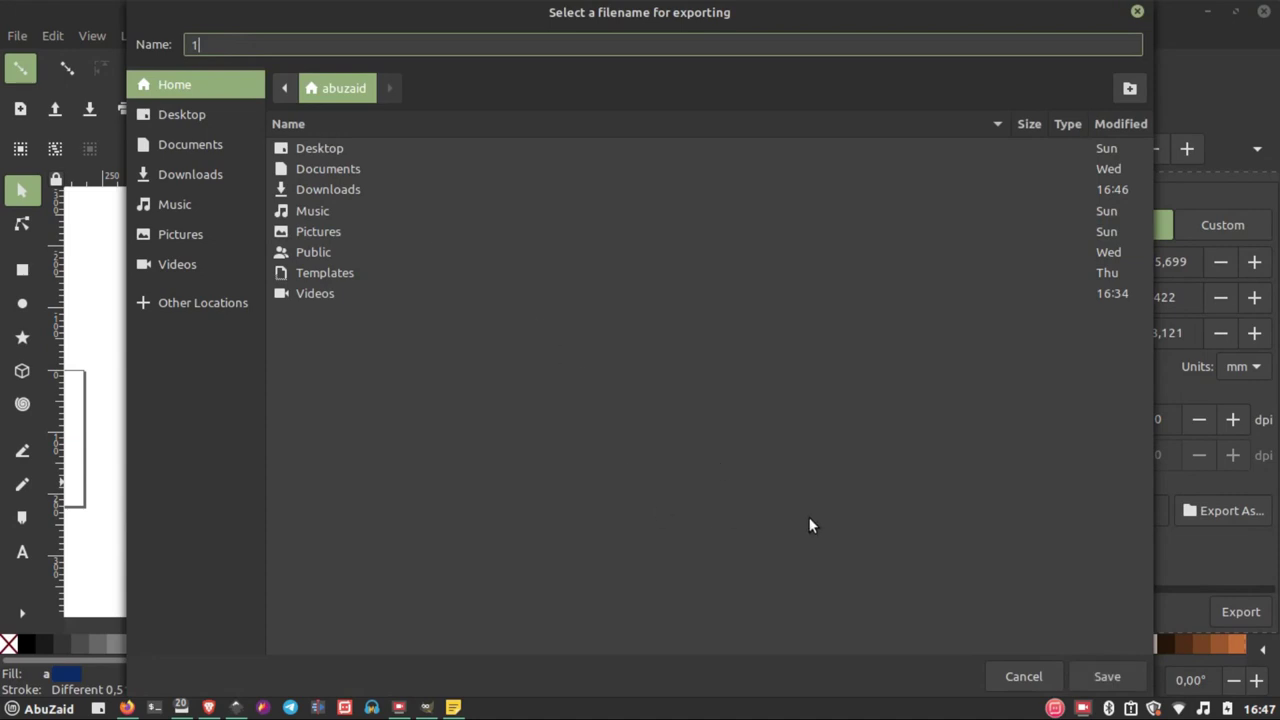
pyautogui.click(1121, 677)
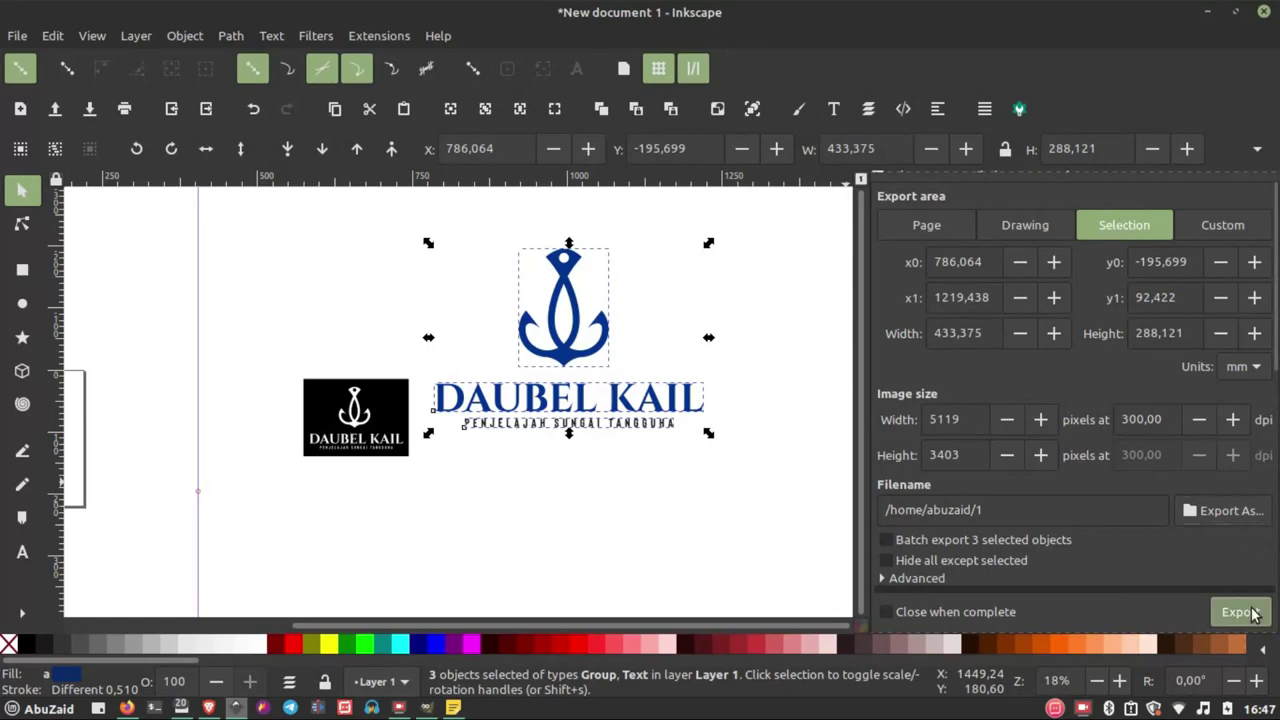
pyautogui.click(1240, 612)
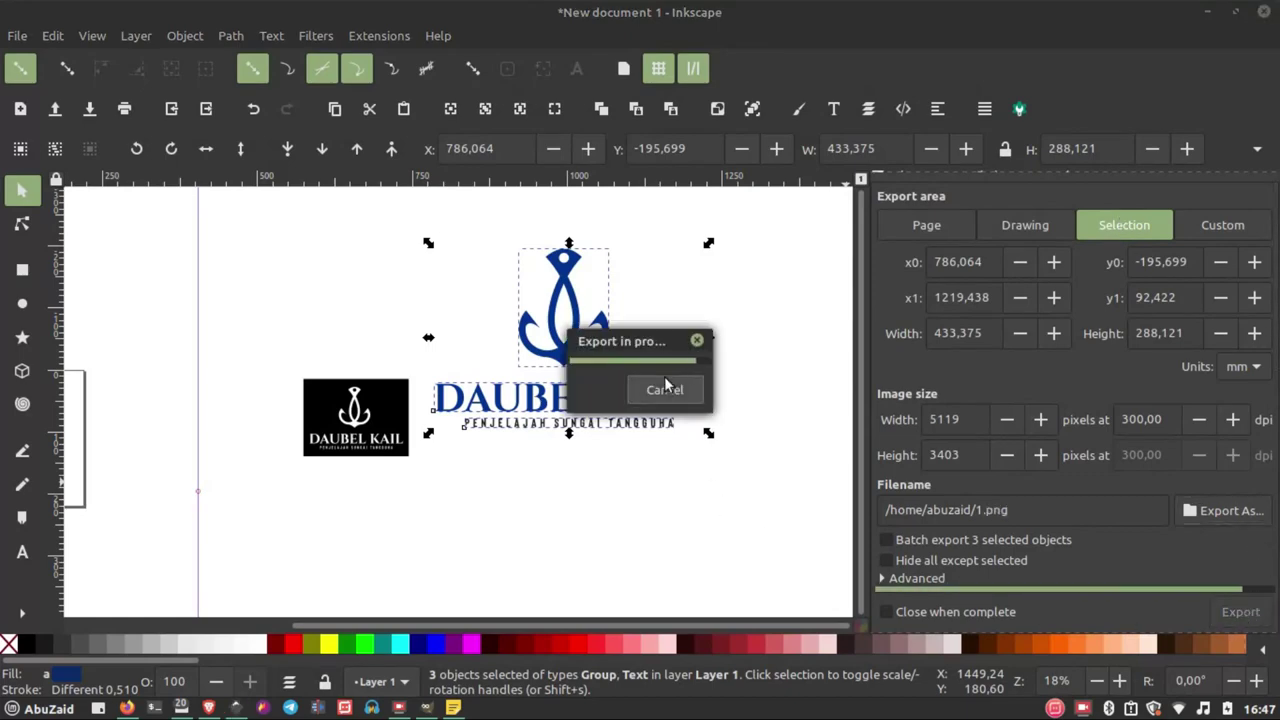
# - Open the mockup's 'Your logo here' smart object for editing in Photopea
pyautogui.click(210, 708)
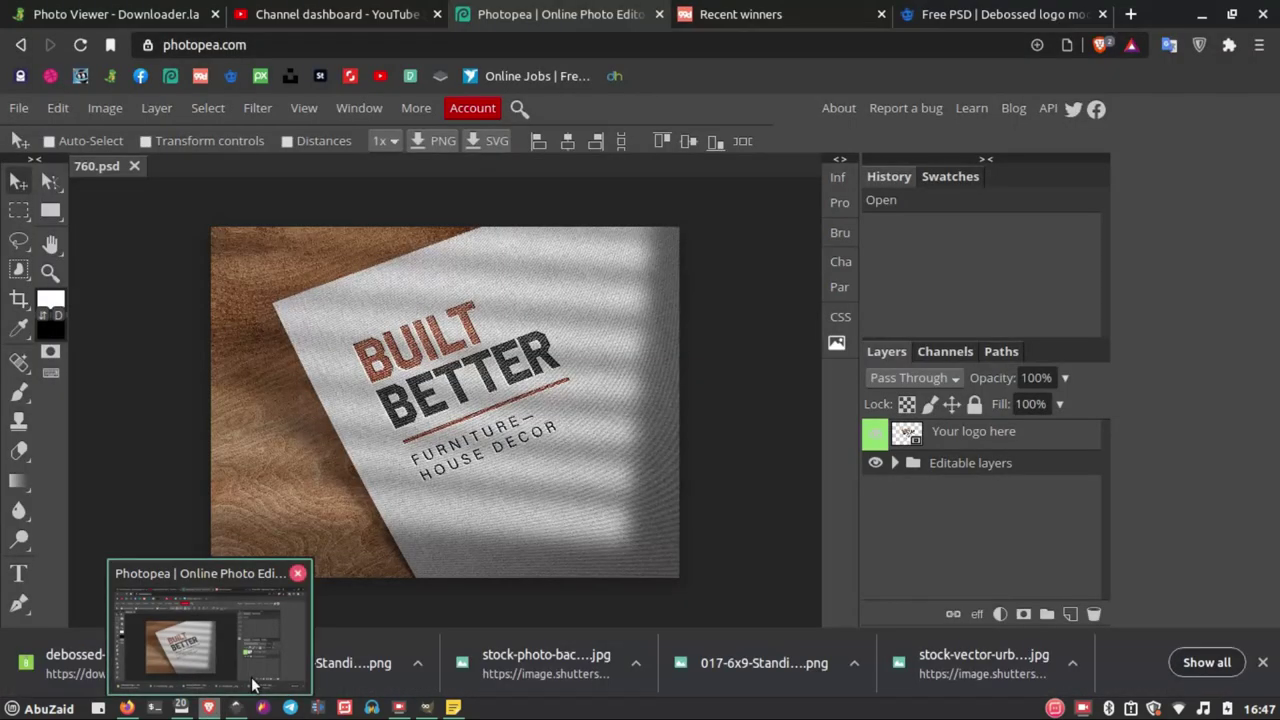
pyautogui.scroll(2, 432, 386)
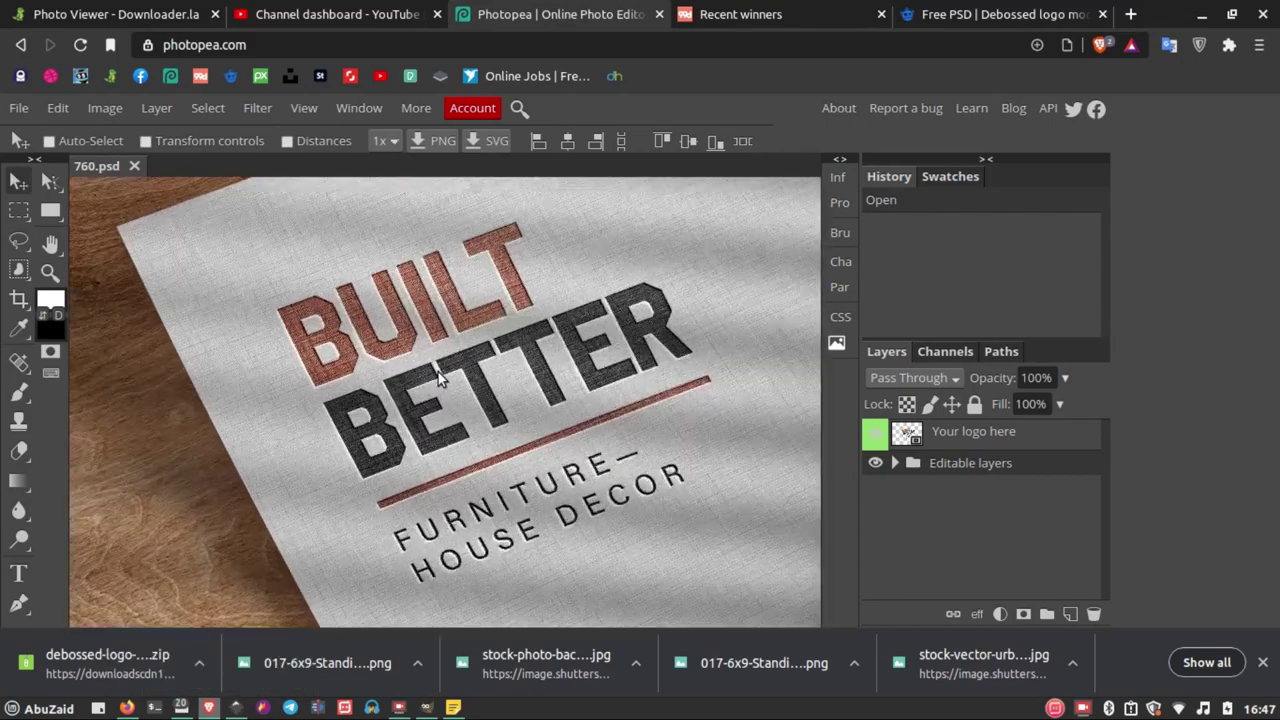
pyautogui.scroll(2, 438, 372)
pyautogui.scroll(-3, 420, 414)
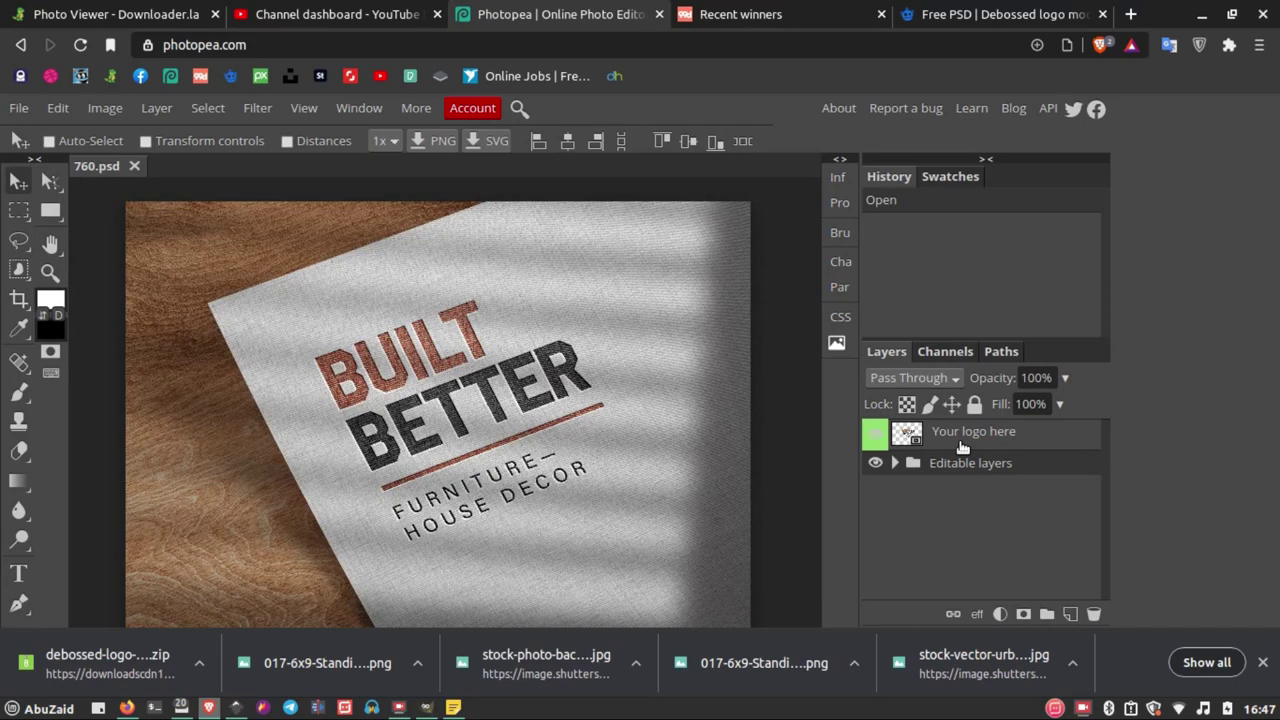
pyautogui.doubleClick(908, 440)
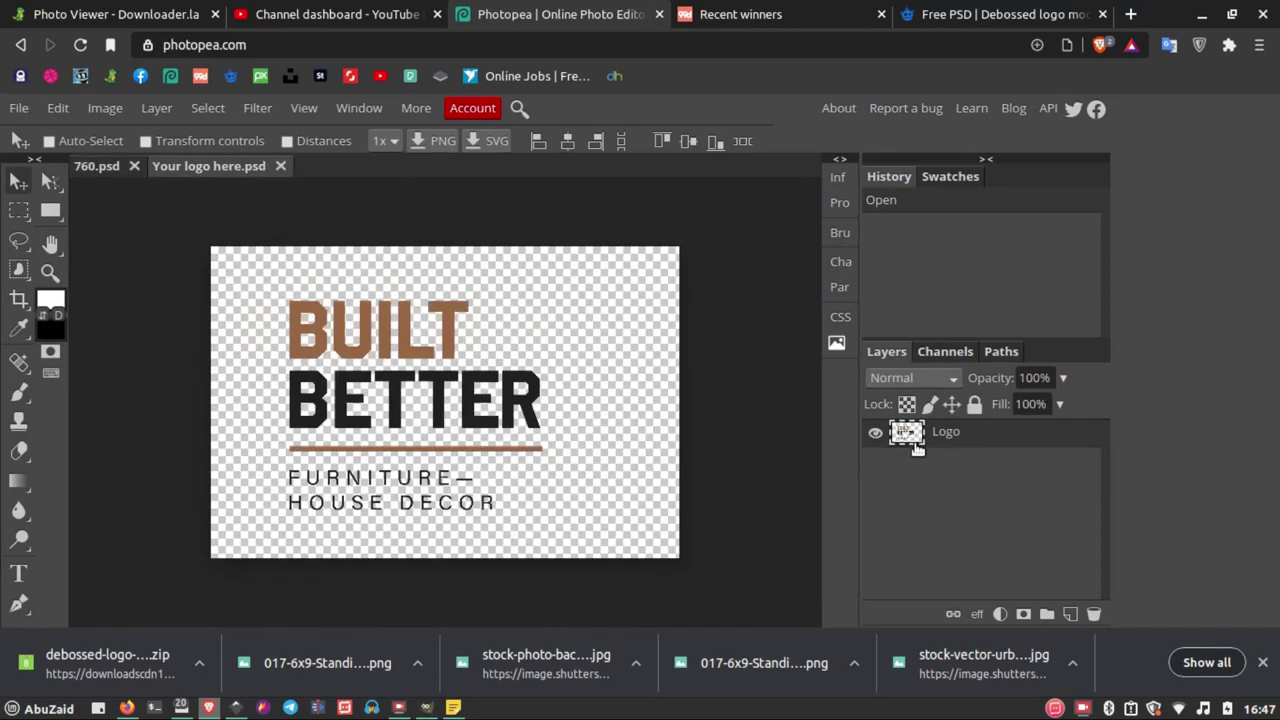
# - Place the exported 1.png into the smart object and hide the BUILT BETTER Logo layer
pyautogui.click(20, 108)
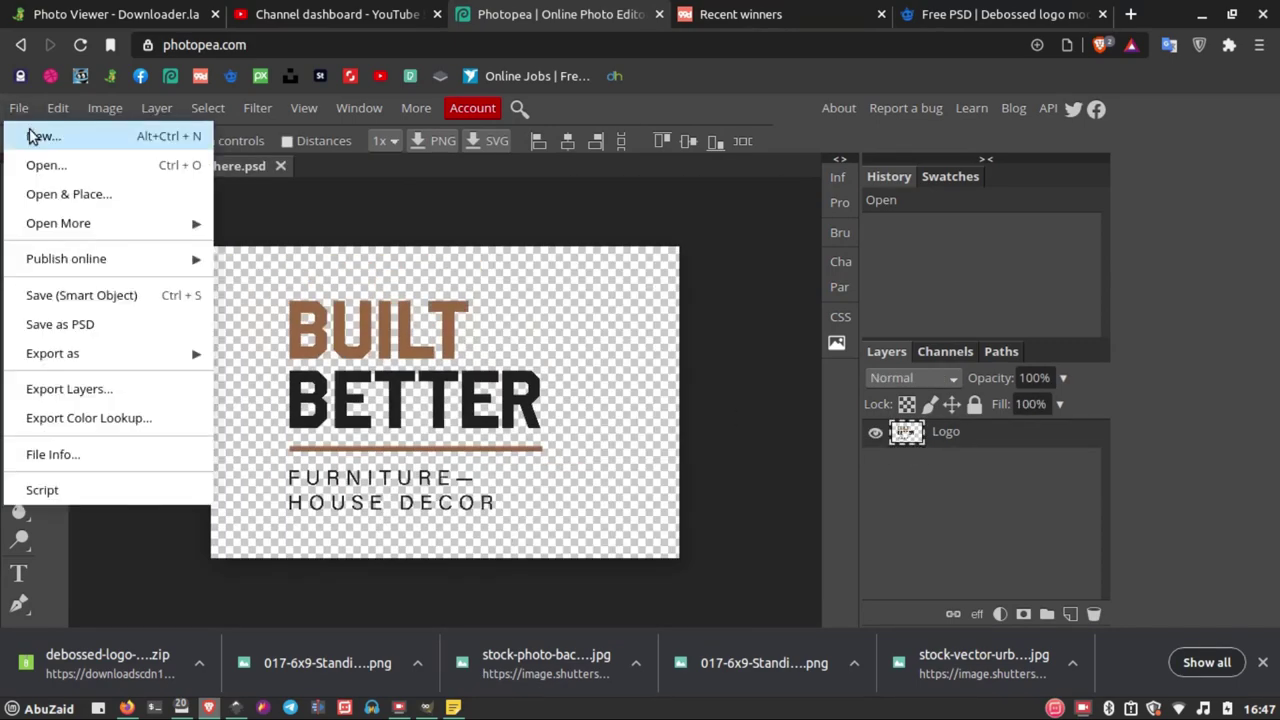
pyautogui.click(63, 200)
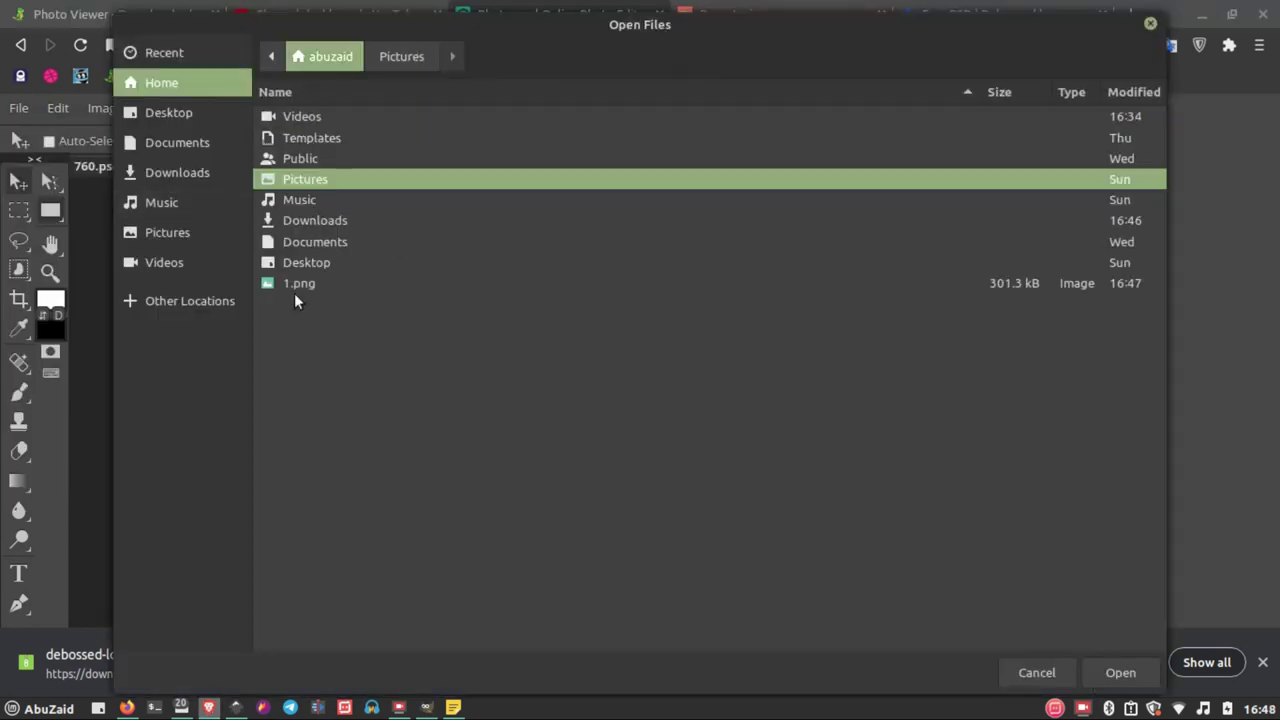
pyautogui.click(305, 285)
pyautogui.click(1113, 673)
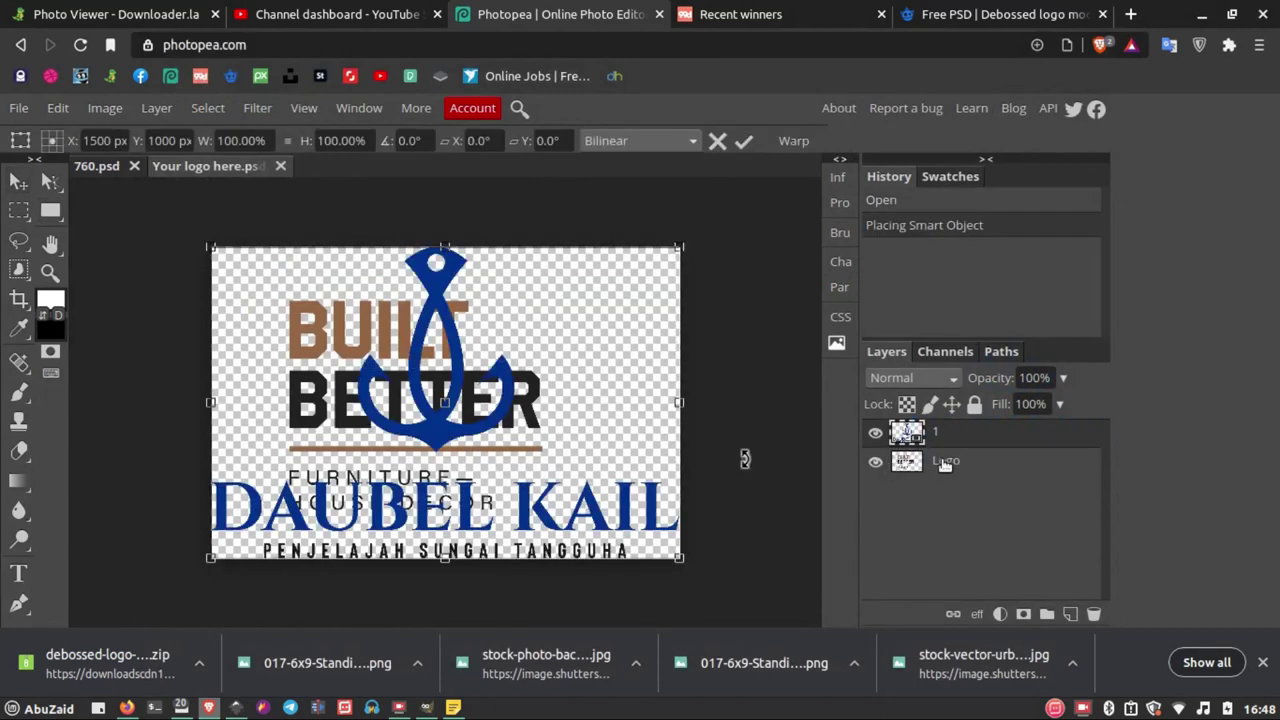
pyautogui.click(875, 465)
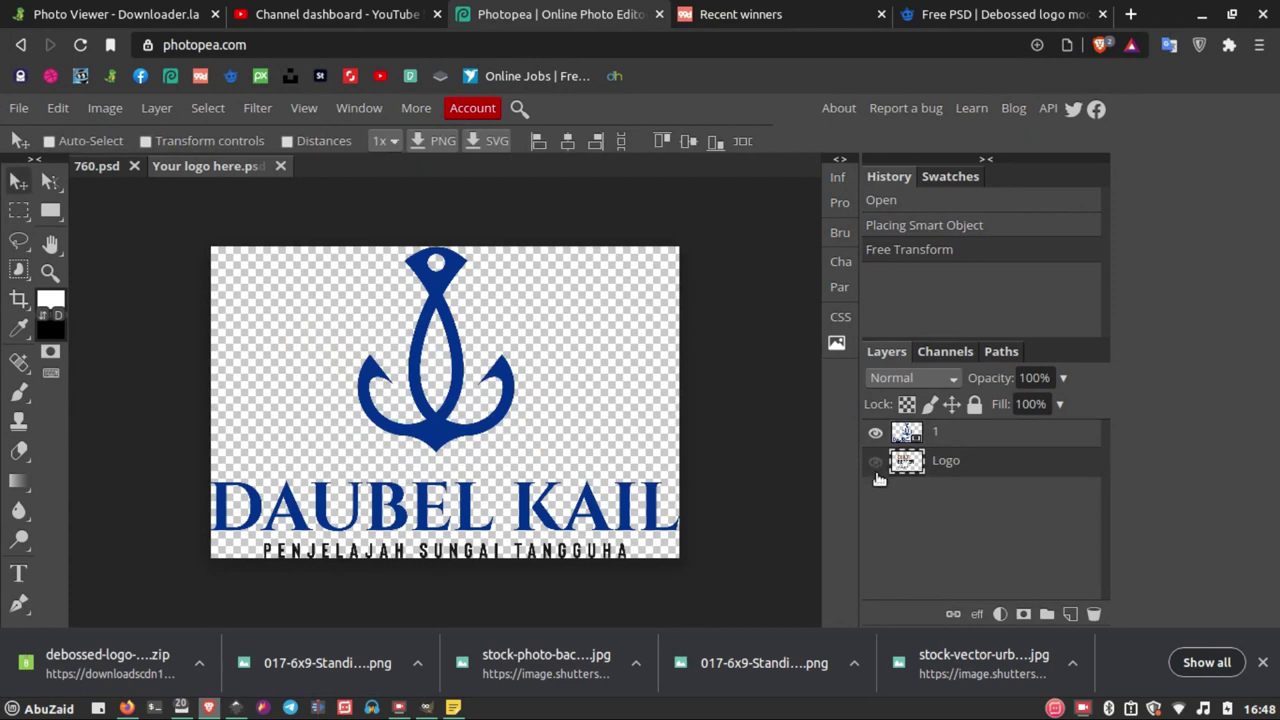
# - Shrink the placed navy logo to about 55%, raise it toward the centre, and save the smart object
pyautogui.click(145, 141)
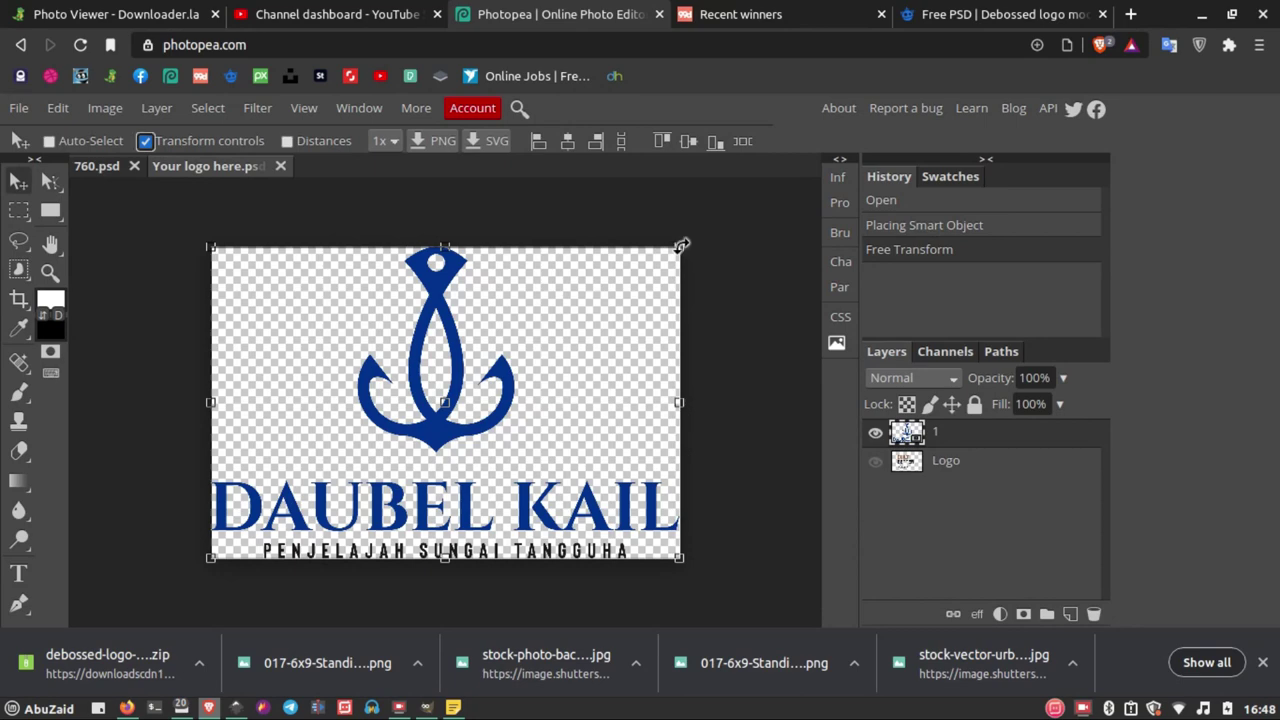
pyautogui.moveTo(681, 245)
pyautogui.mouseDown()
pyautogui.moveTo(479, 420)
pyautogui.moveTo(471, 404)
pyautogui.mouseUp()
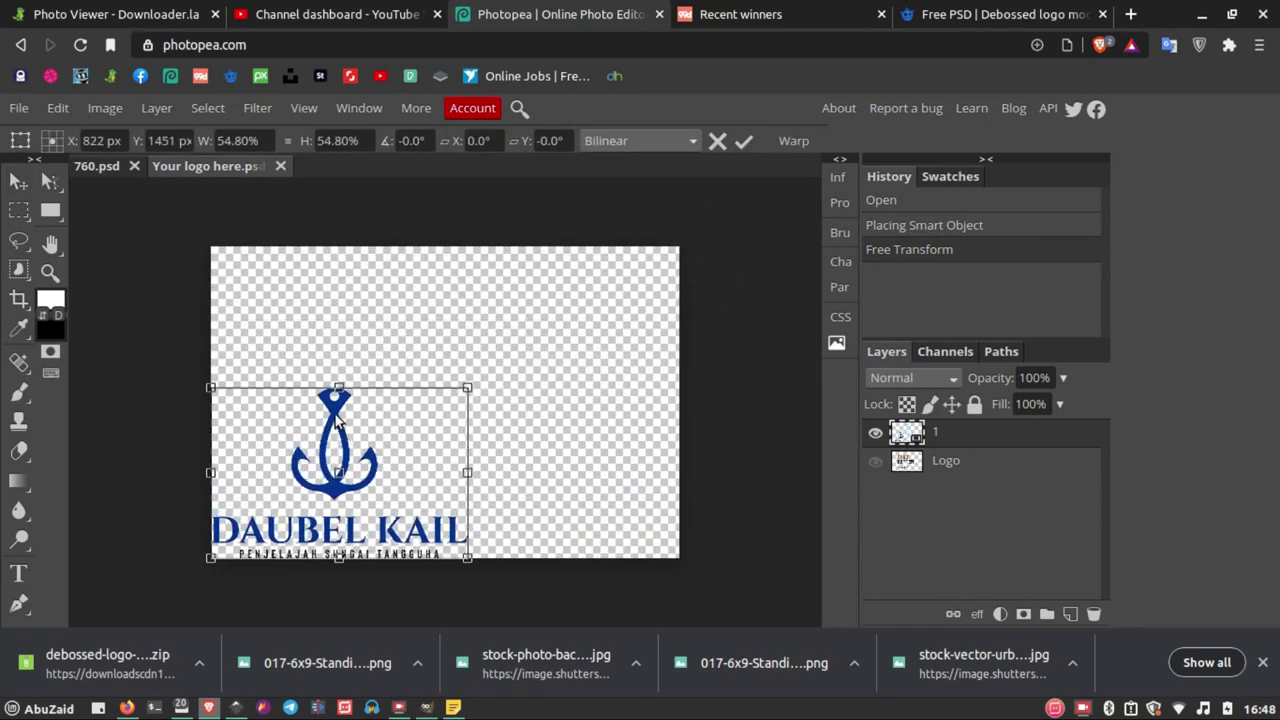
pyautogui.moveTo(336, 391); pyautogui.dragTo(375, 315)
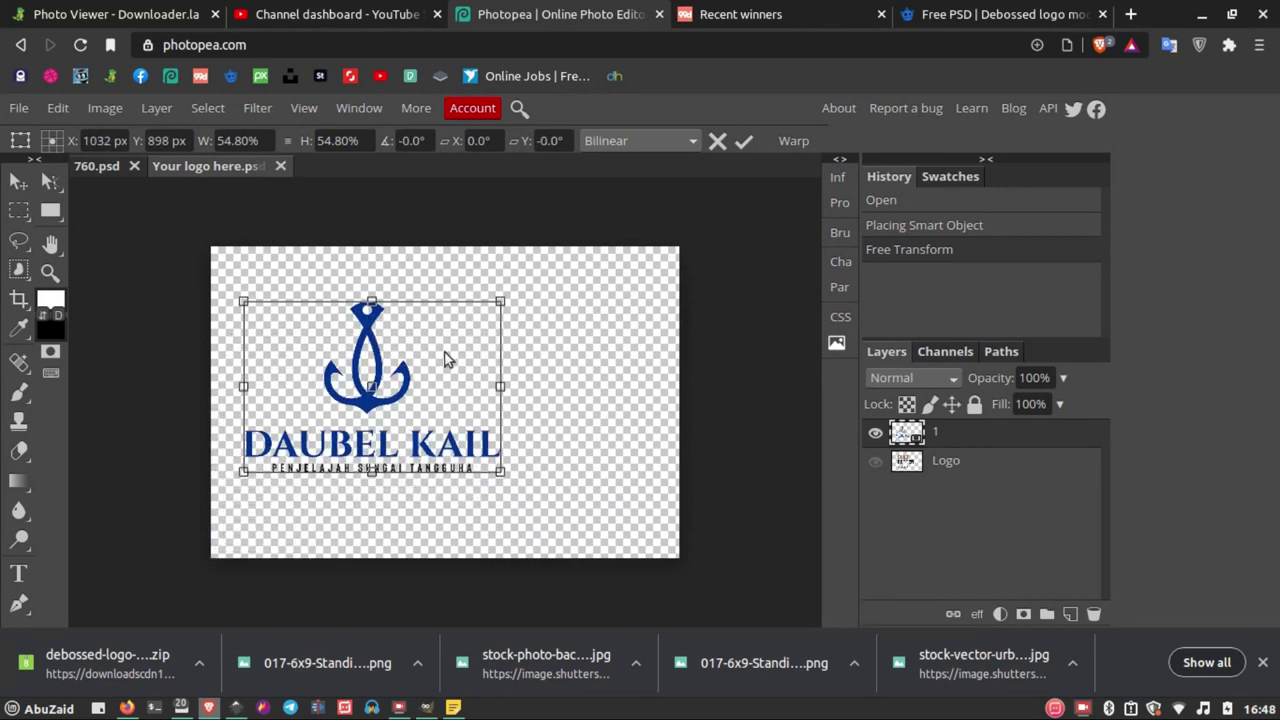
pyautogui.click(19, 108)
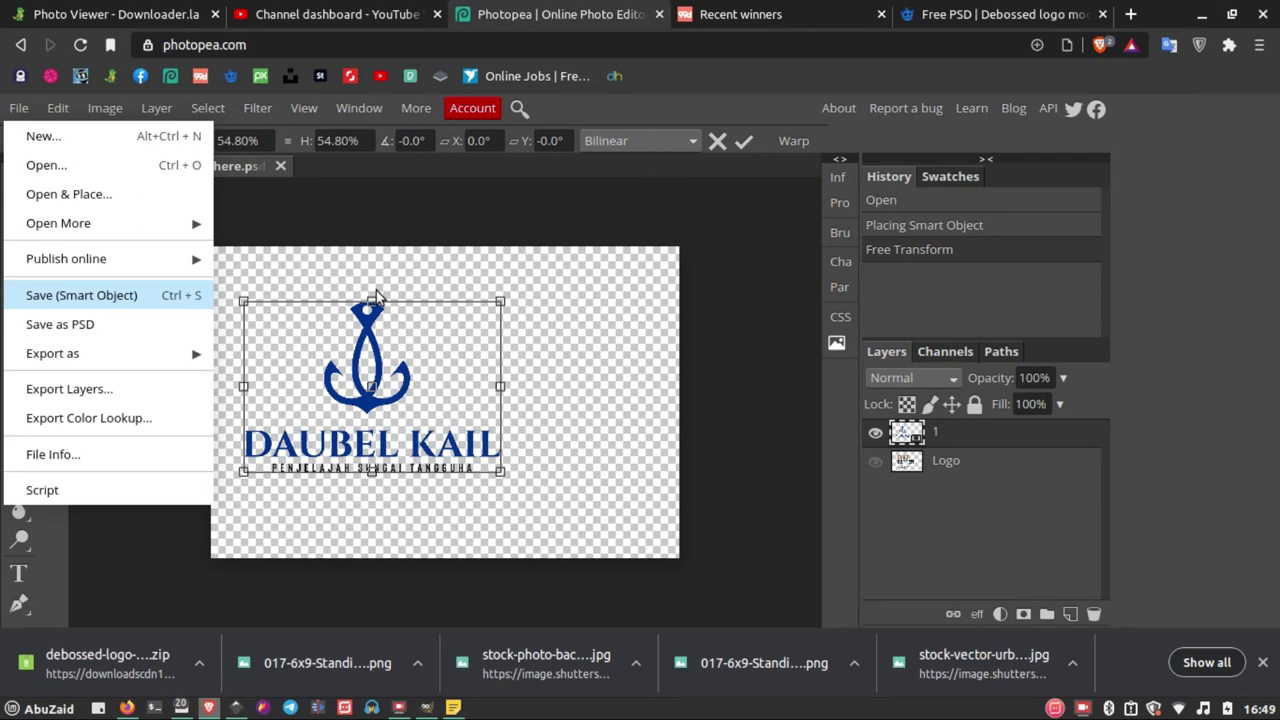
pyautogui.hotkey('ctrl', 's')
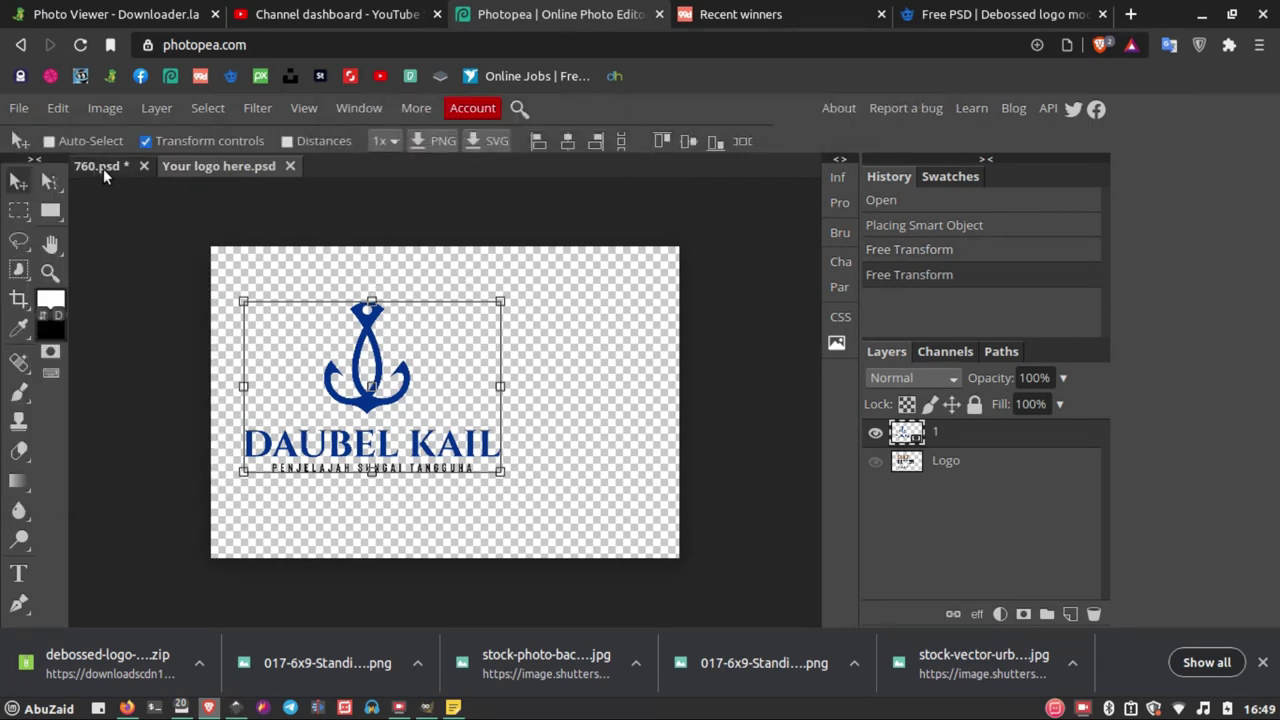
# - Switch to the 760.psd mockup and zoom in to inspect the debossed navy DAUBEL KAIL logo
pyautogui.click(218, 166)
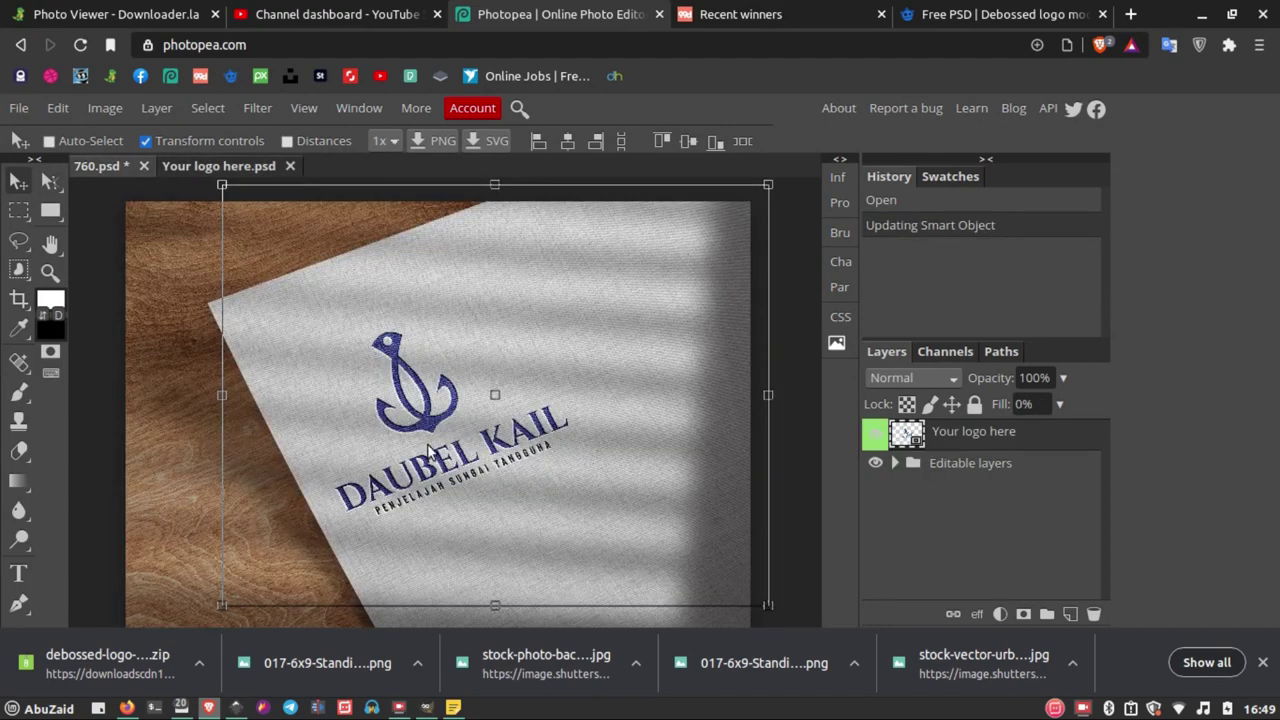
pyautogui.scroll(3, 428, 450)
pyautogui.scroll(-1, 428, 443)
pyautogui.scroll(-2, 428, 428)
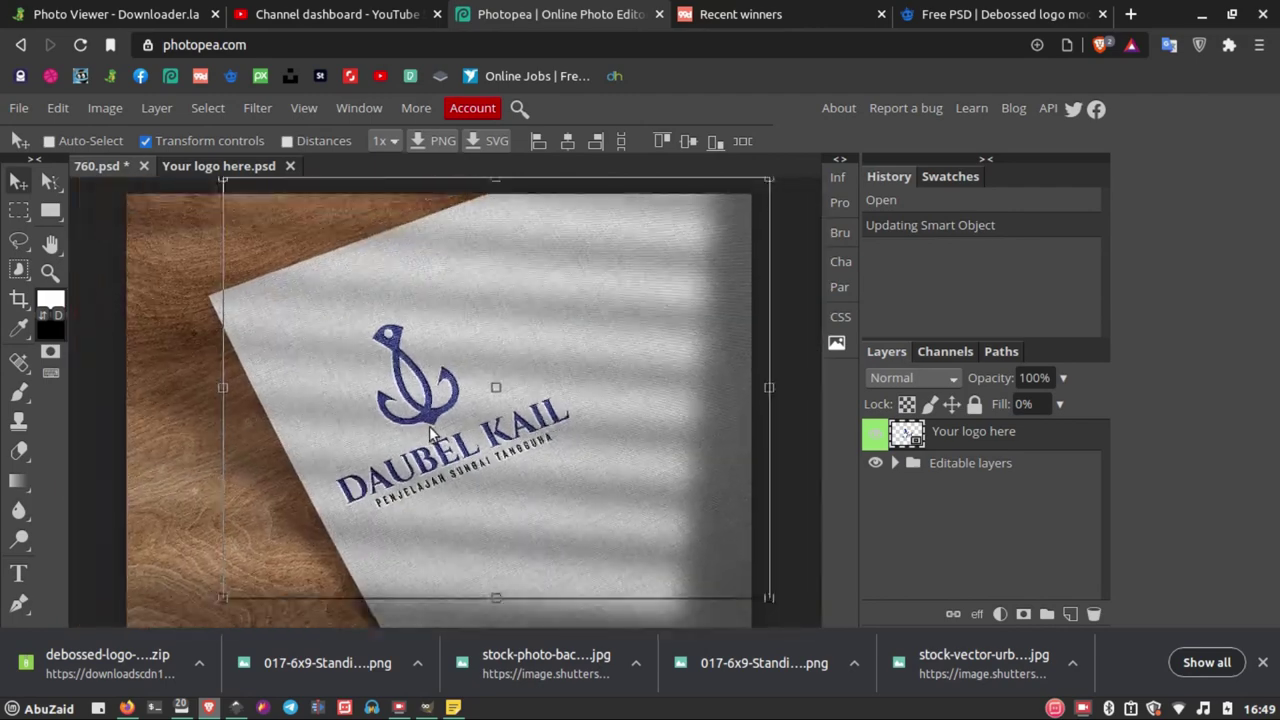
pyautogui.scroll(2, 429, 428)
pyautogui.scroll(-3, 429, 426)
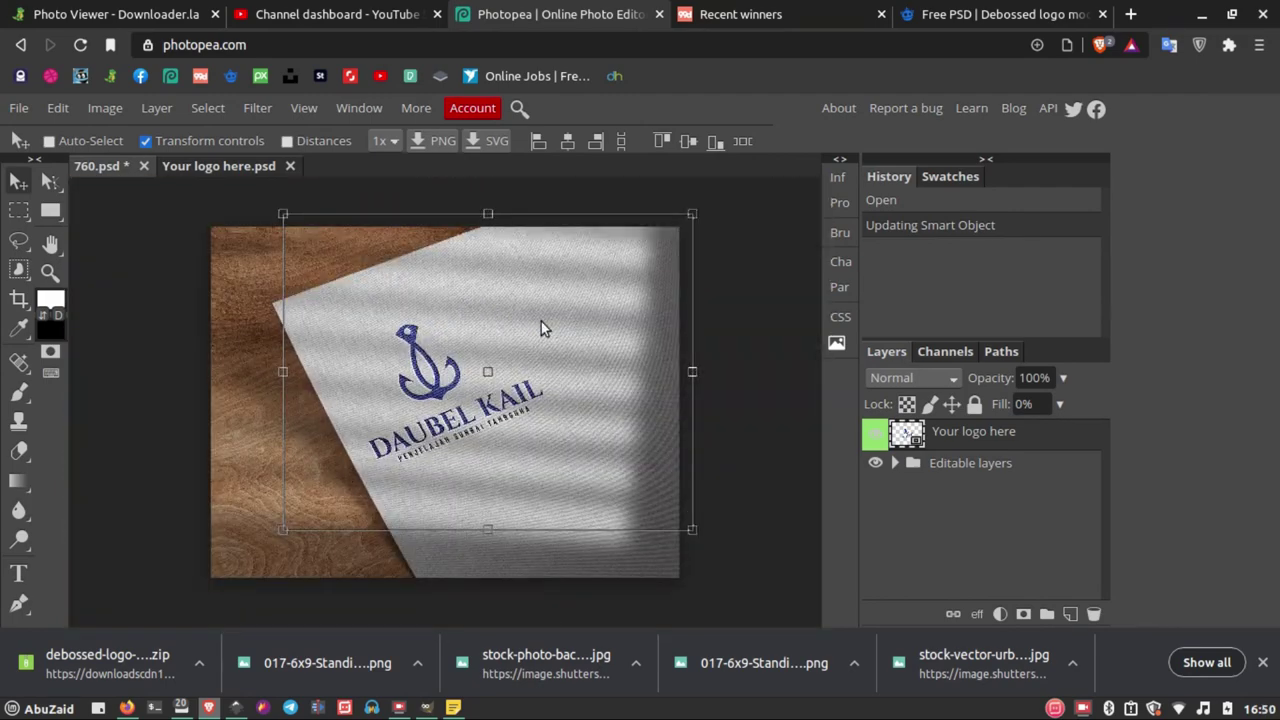